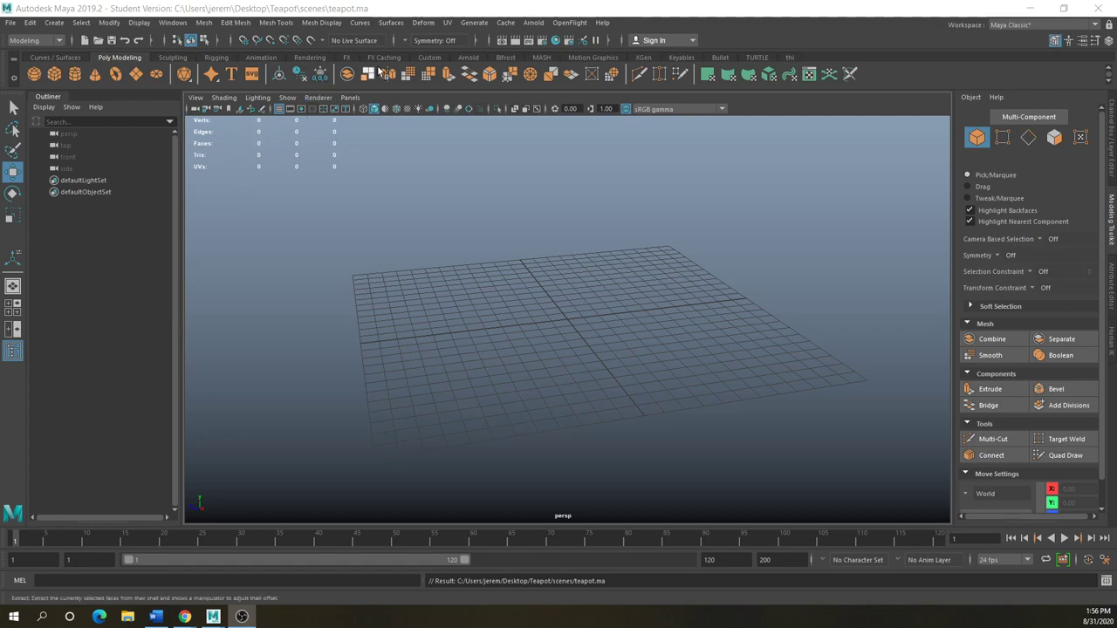
left_click(391, 23)
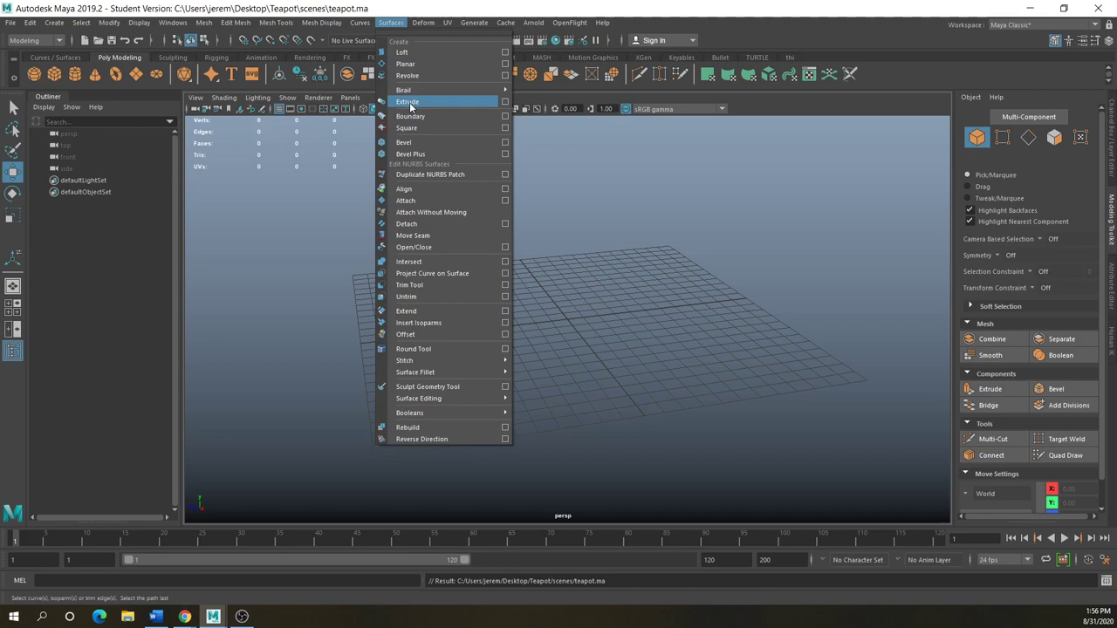
left_click(598, 337)
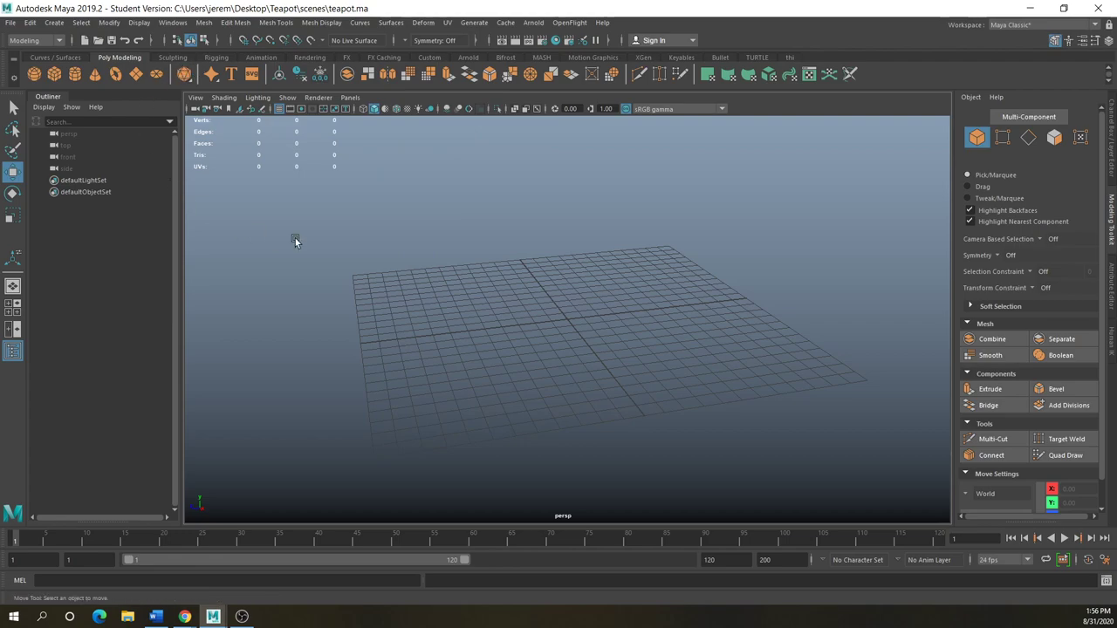
Draw an EP curve in the front view as a bowl profile, starting at the origin and curving outward and upward
left_click(71, 55)
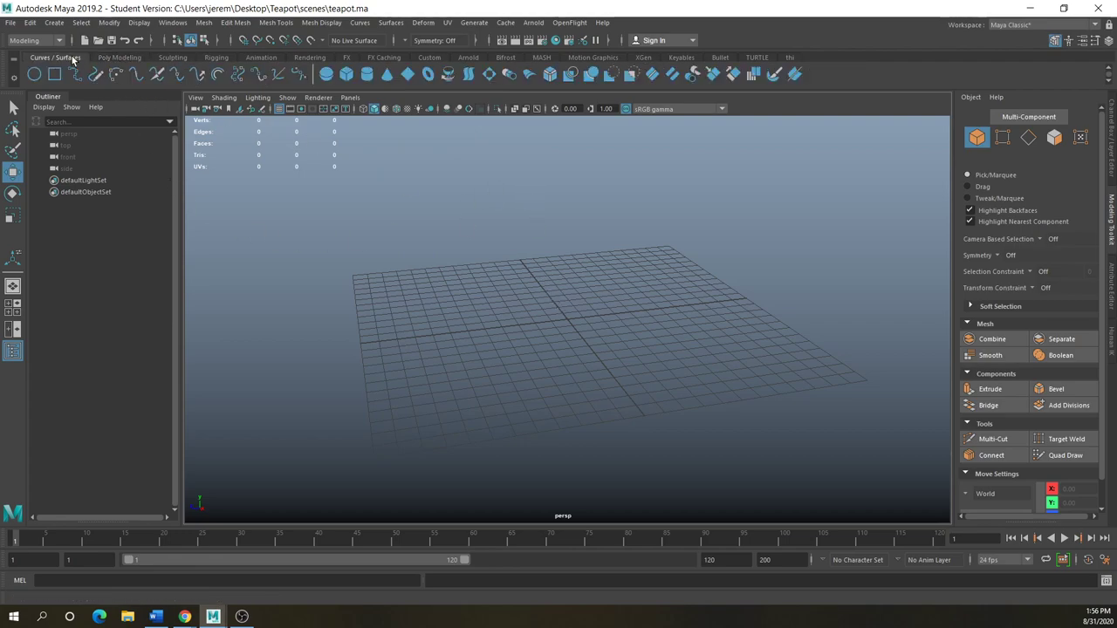
key("space")
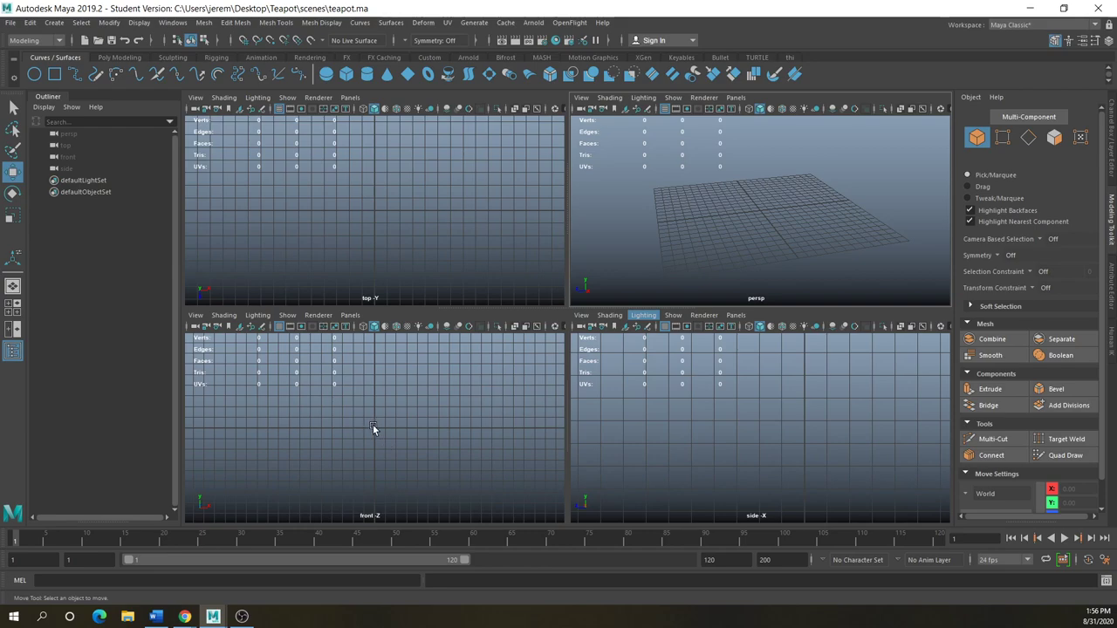
left_click(75, 75)
left_click(375, 428)
left_click(427, 400)
left_click(442, 364)
left_click(453, 358)
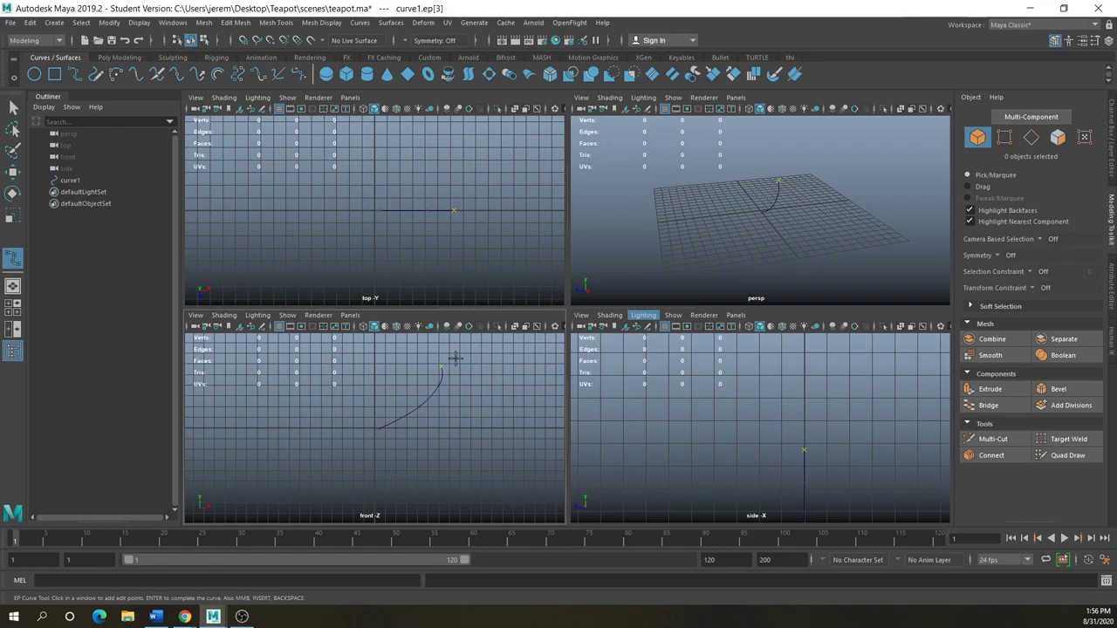
key("Return")
key("w")
key("space")
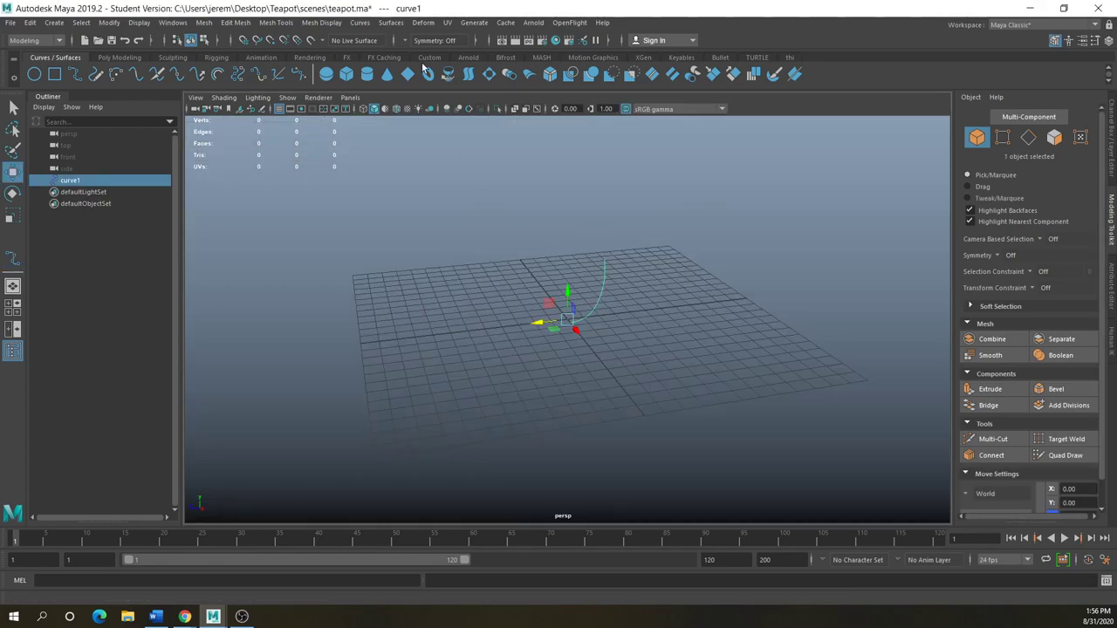
Revolve the profile curve into a bowl surface, and delete both the surface and the curve
left_click(390, 22)
left_click(415, 76)
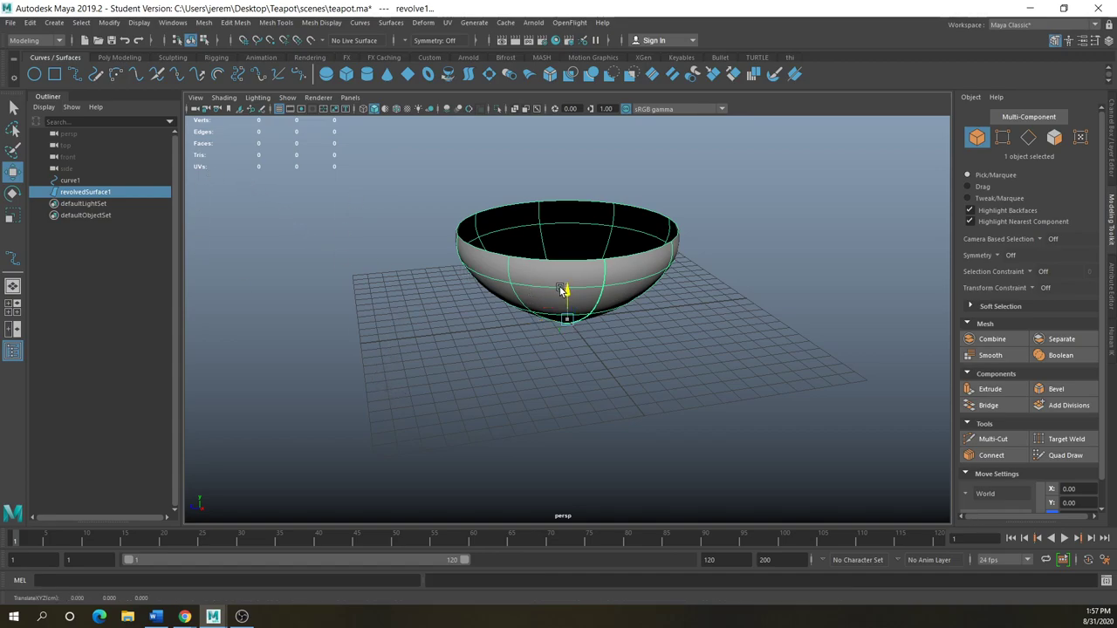
left_click_drag(705, 220, 412, 390)
key("Delete")
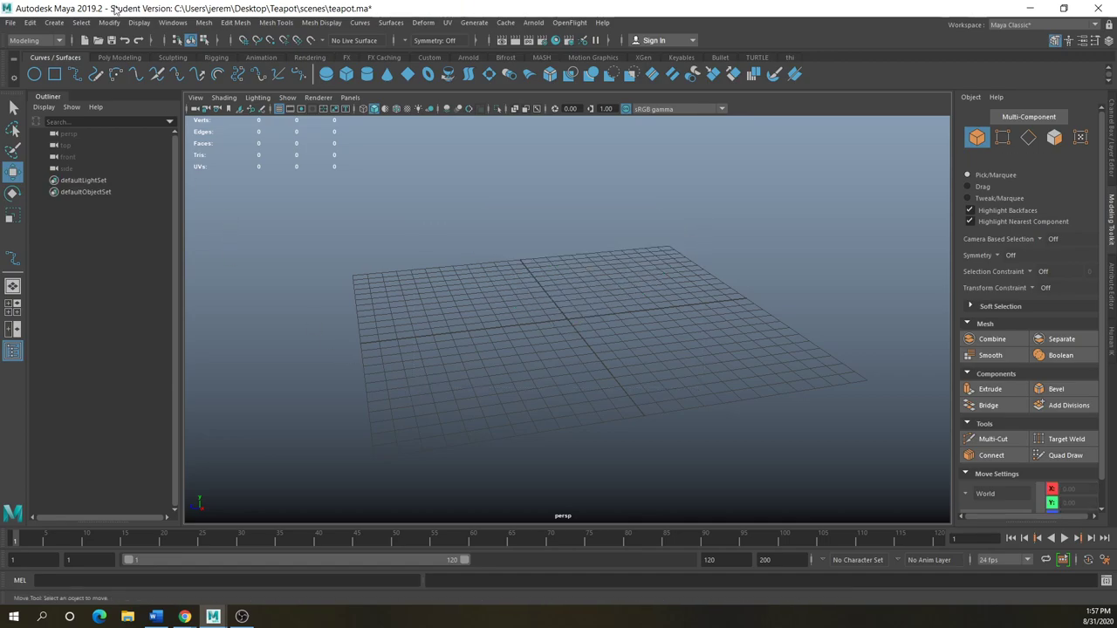
Create a polygon cube at the origin and select its top face
left_click(122, 56)
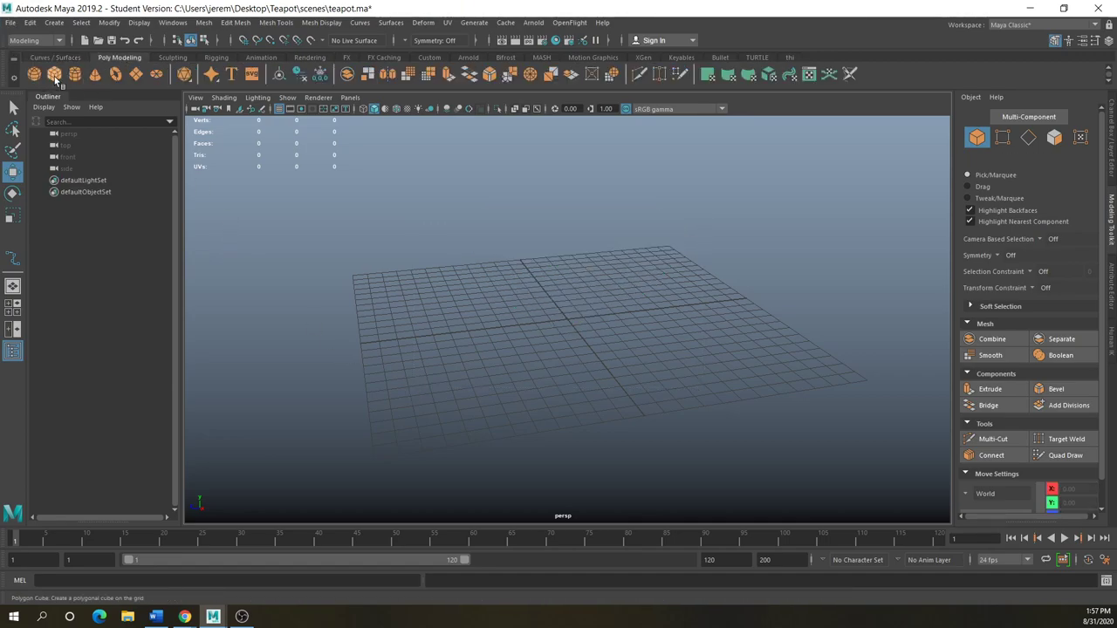
left_click(54, 75)
scroll(579, 308, "up", 2)
scroll(571, 303, "down", 1)
mouse_move(564, 298)
right_mouse_down()
mouse_move(574, 304)
mouse_move(530, 299)
mouse_move(546, 295)
mouse_move(515, 311)
mouse_move(569, 325)
mouse_move(566, 304)
right_mouse_up()
left_click(566, 305)
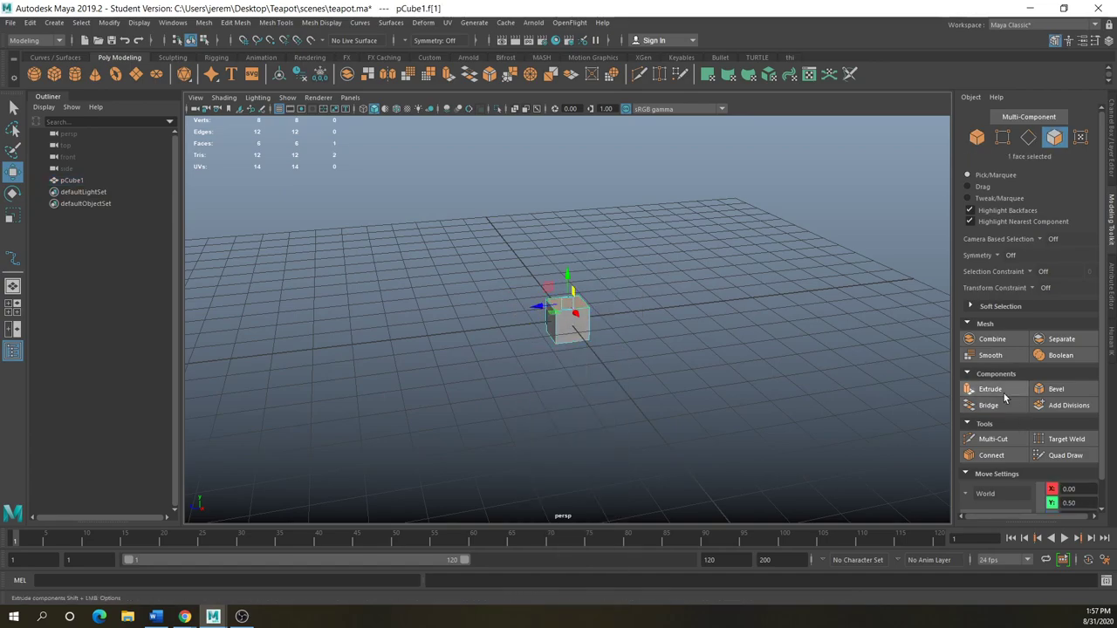
Extrude the cube's top face upward twice, the second time by about 1.17
left_click(991, 388)
left_click_drag(567, 281, 569, 236)
left_click(973, 390)
left_click_drag(569, 236, 572, 195)
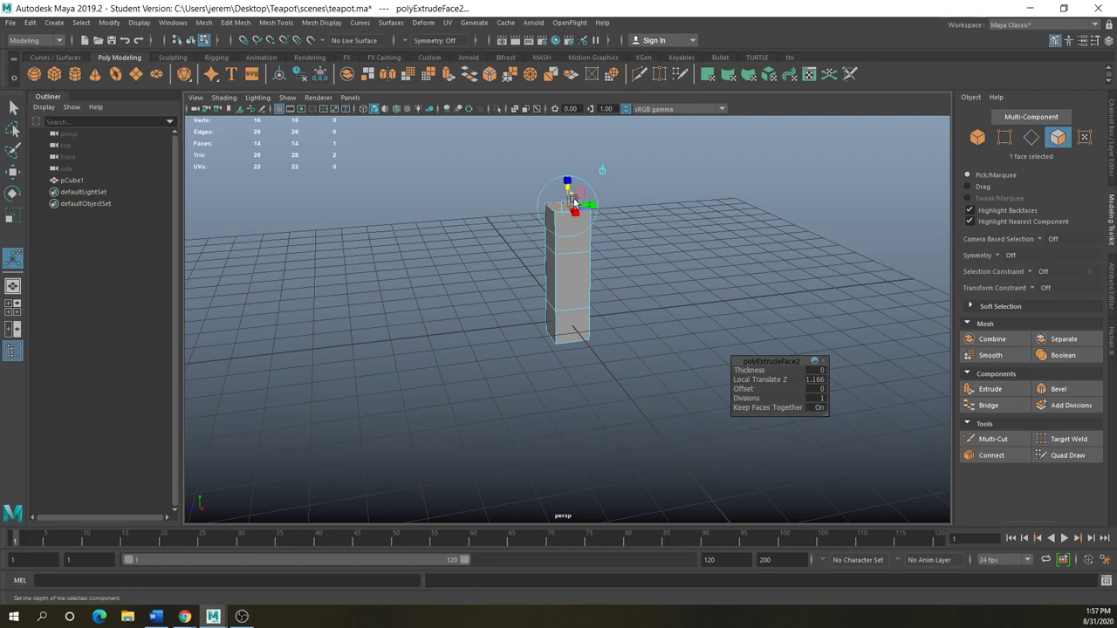
Bend the column by moving its top face sideways, and extend it with one more extrusion in the same slanted direction
left_click(13, 172)
left_click_drag(584, 210, 599, 169)
left_click(989, 389)
left_click(13, 171)
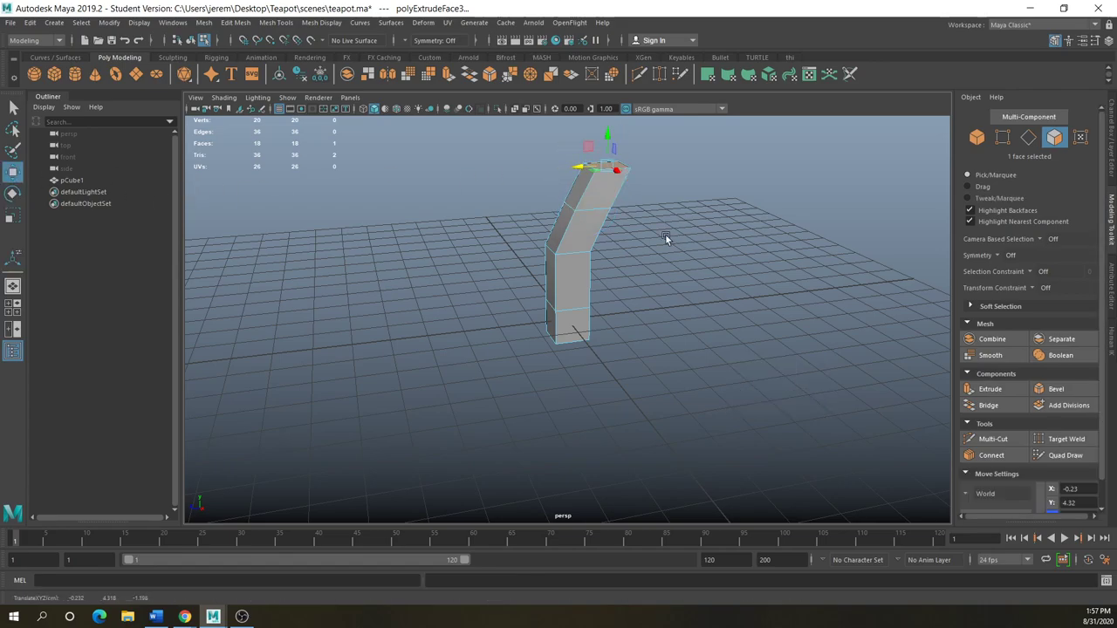
Return the extruded cube to object mode and delete it
right_click(587, 246)
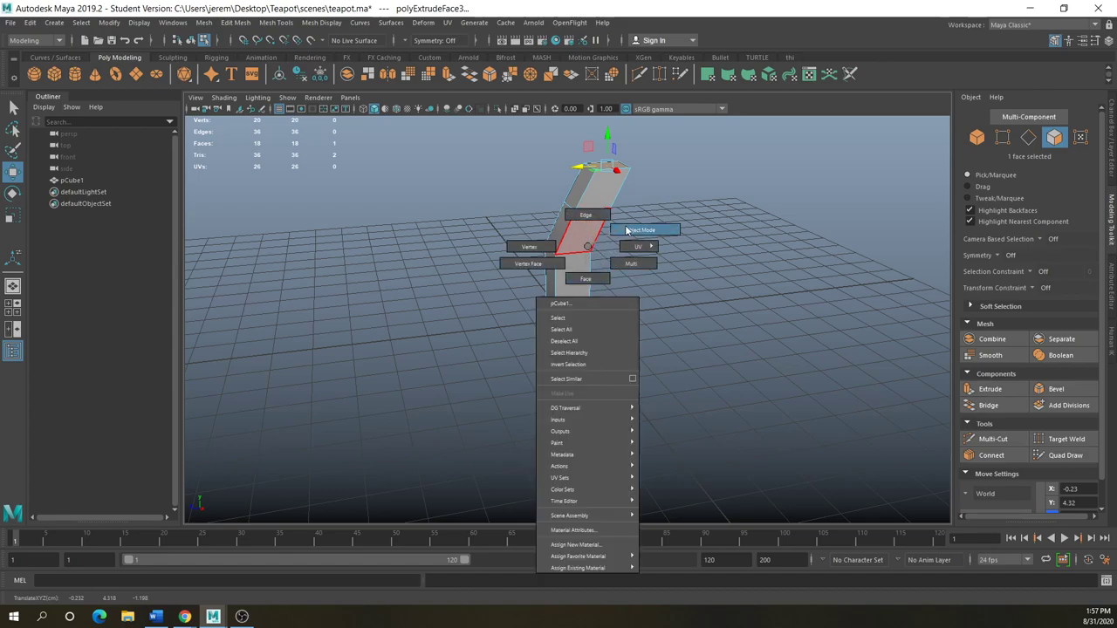
left_click(641, 230)
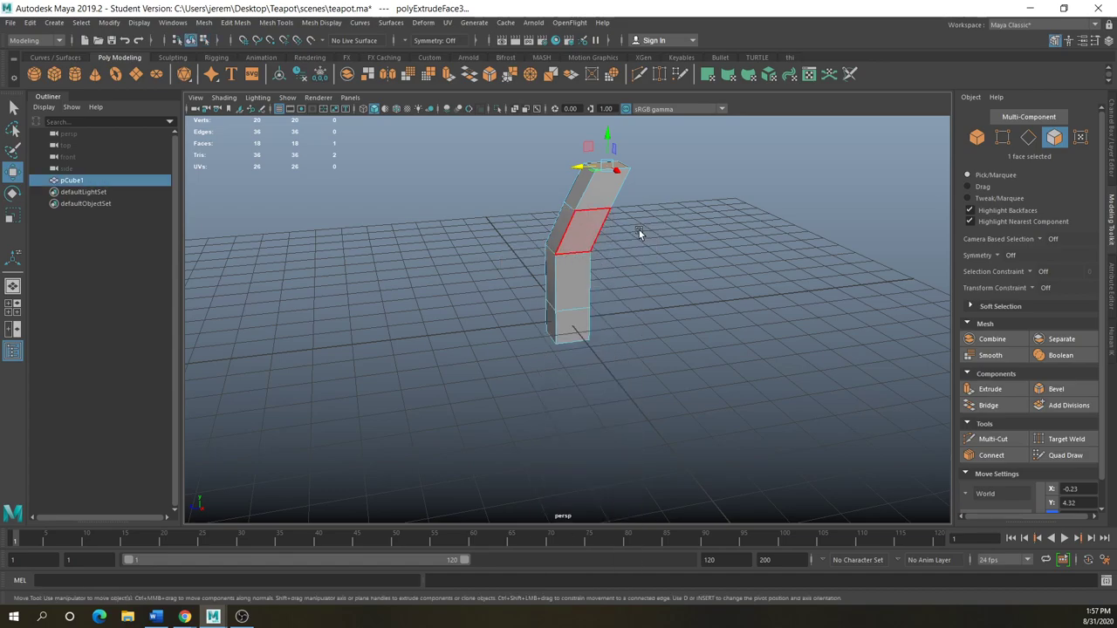
key("Delete")
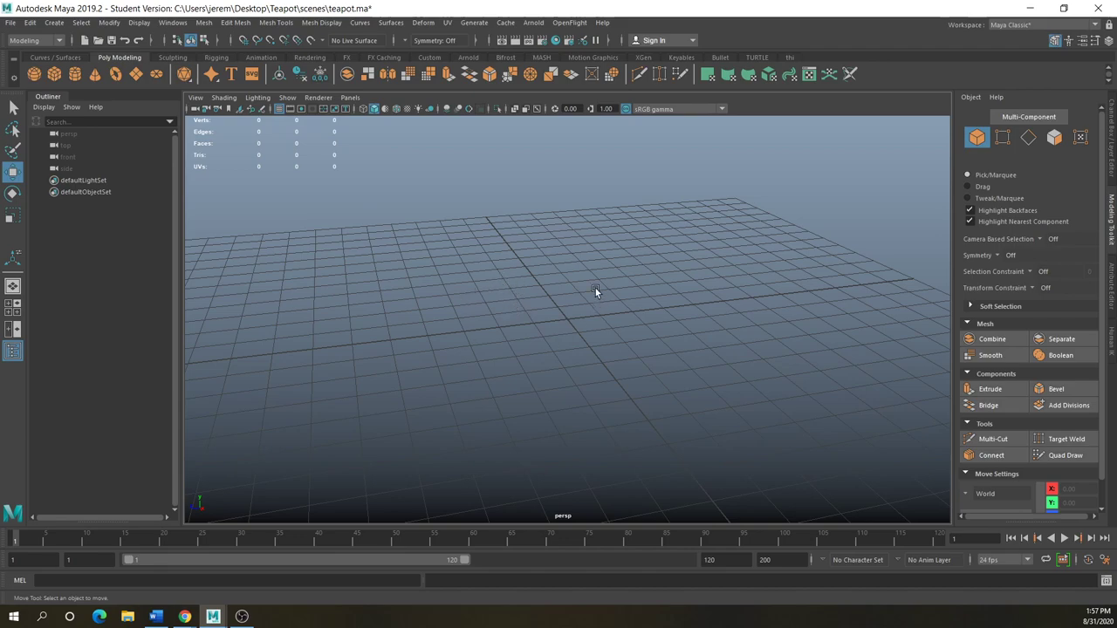
Draw a four-point EP curve in the front view, rising from the origin and bending over horizontally as an extrusion path
left_click(56, 56)
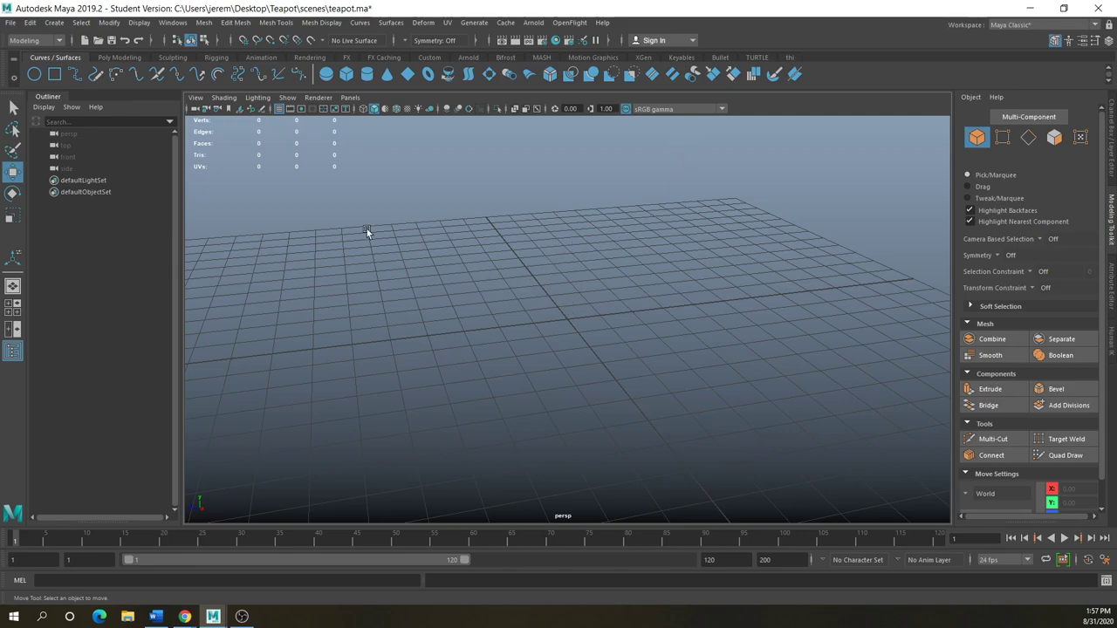
left_click(78, 75)
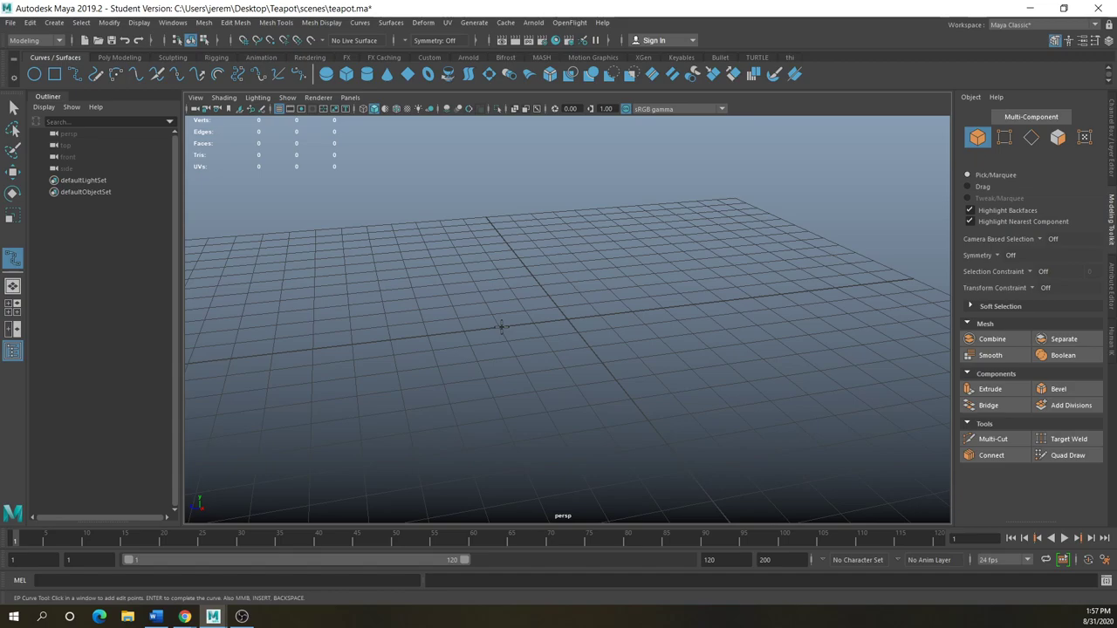
key("space")
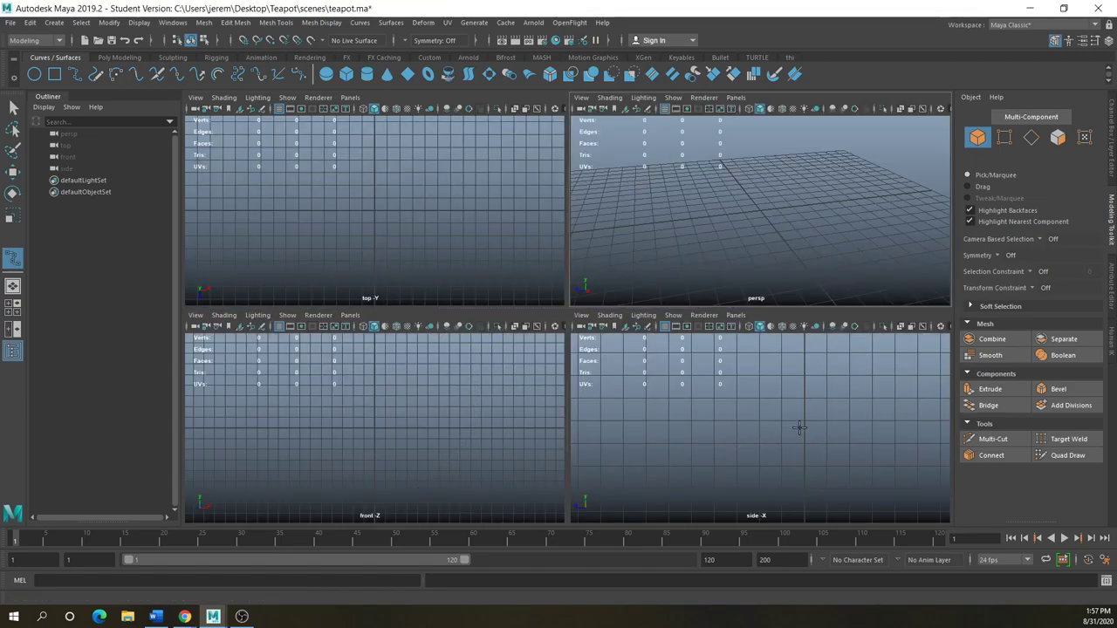
left_click(374, 426)
left_click(376, 391)
left_click(418, 374)
left_click(454, 374)
key("Return")
key("w")
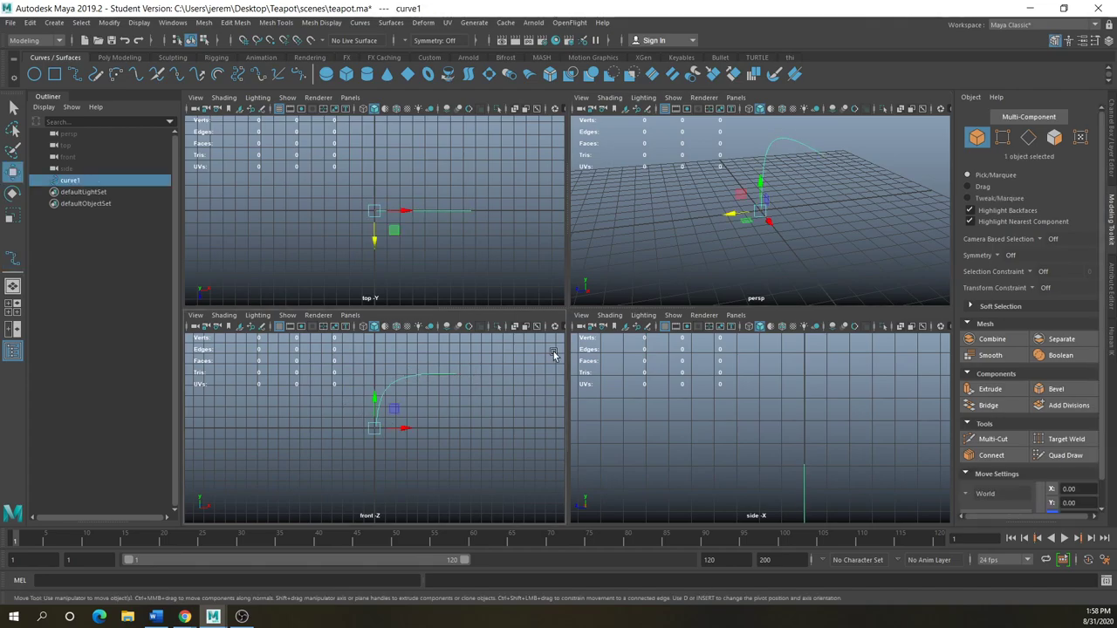
key("space")
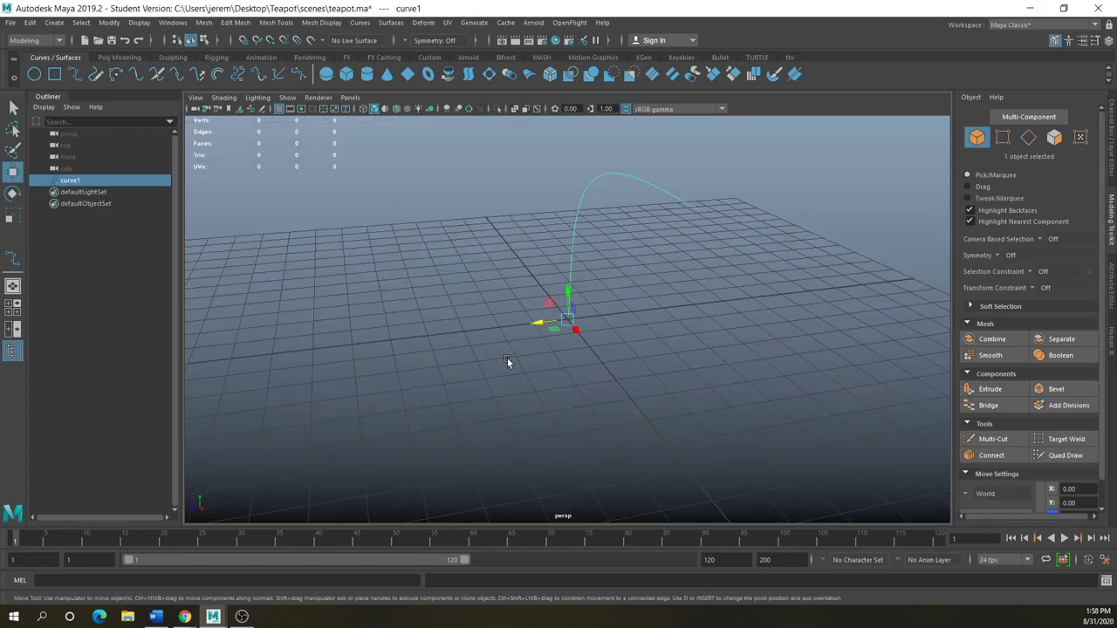
Create a NURBS circle at the base of the path curve and scale it uniformly to about 0.91
left_click(38, 77)
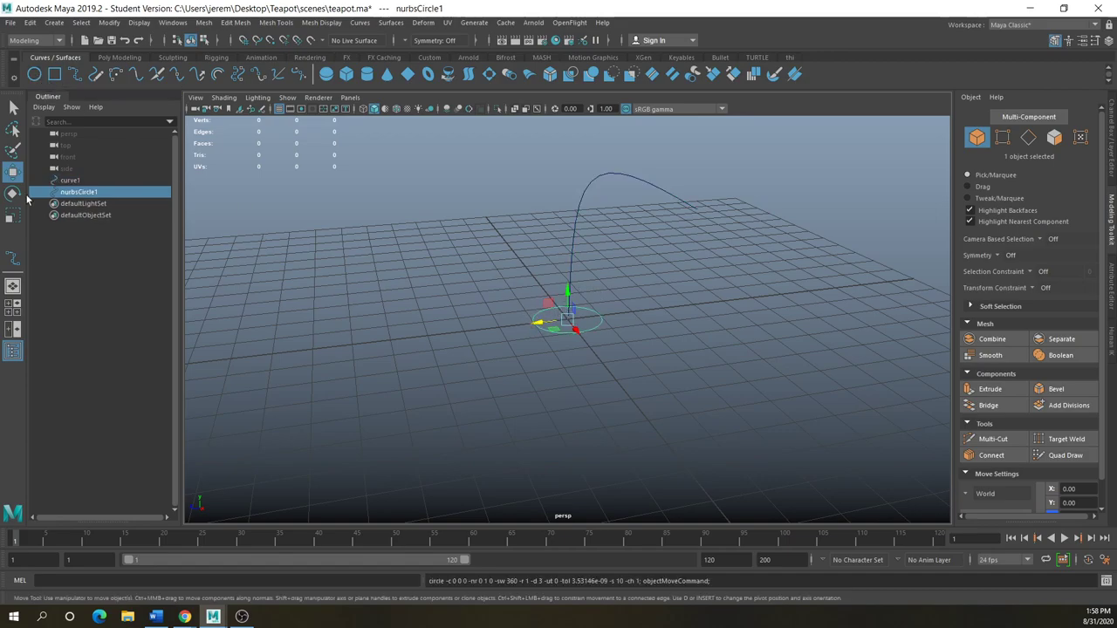
left_click(13, 215)
mouse_move(552, 323)
left_mouse_down()
mouse_move(550, 340)
mouse_move(580, 330)
mouse_move(549, 341)
mouse_move(616, 326)
mouse_move(570, 331)
mouse_move(569, 310)
left_mouse_up()
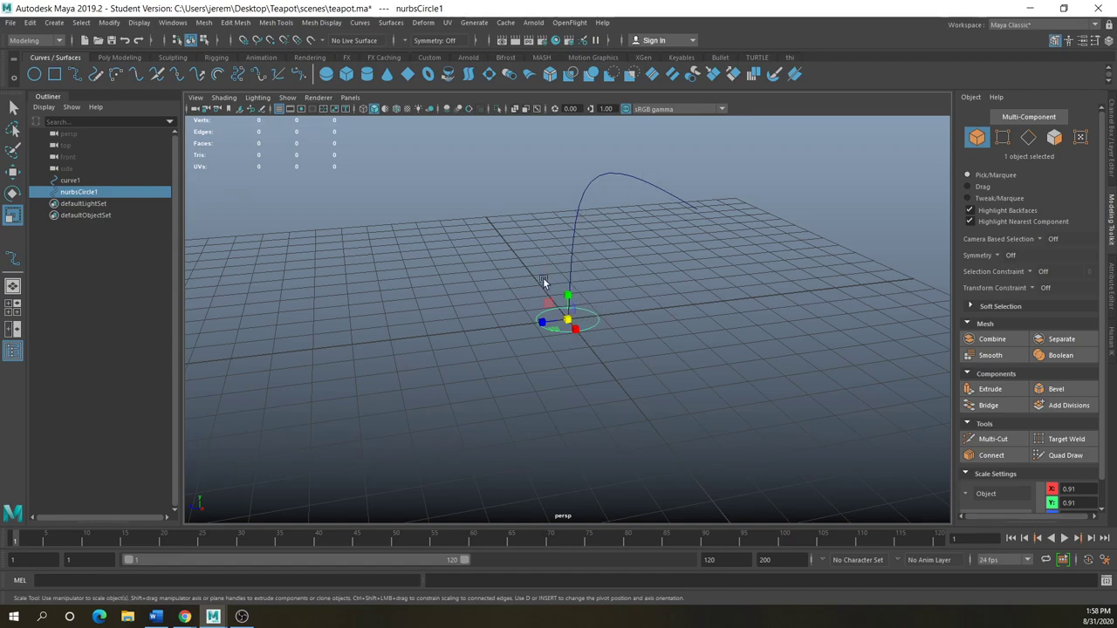
Extrude the circle along the path curve as a NURBS tube with Scale set to 1
left_click_drag(551, 257, 550, 258, "shift")
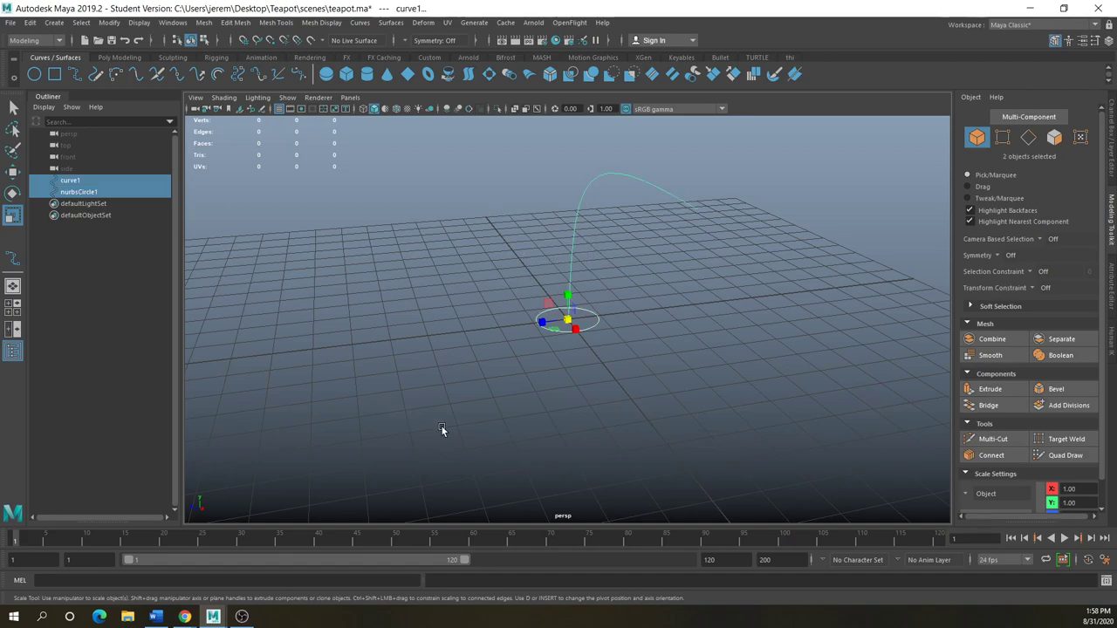
left_click(390, 22)
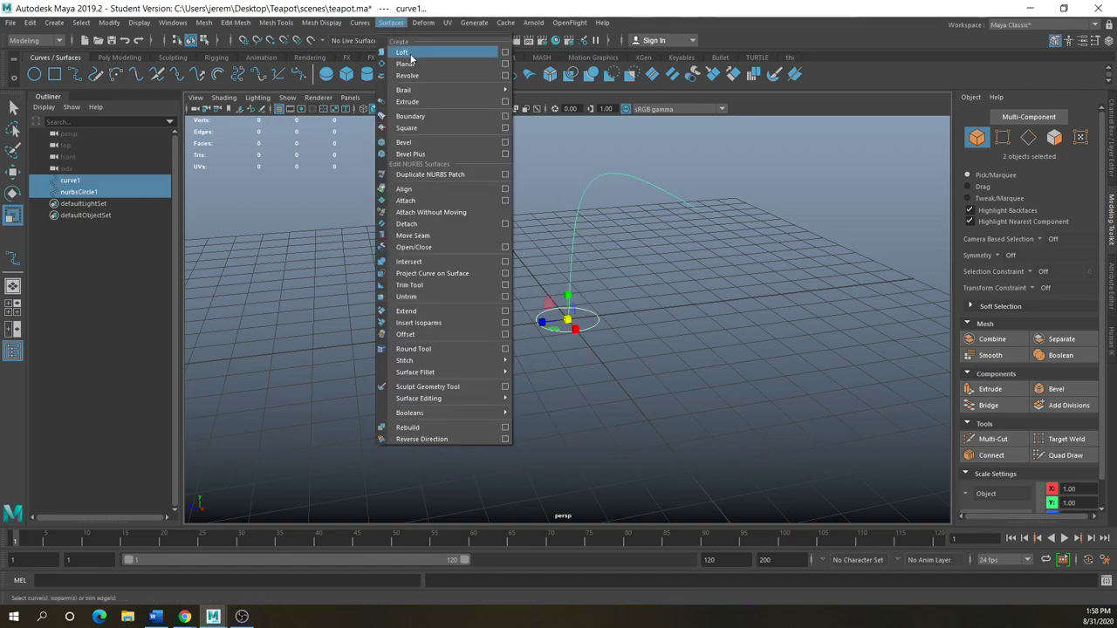
left_click(504, 101)
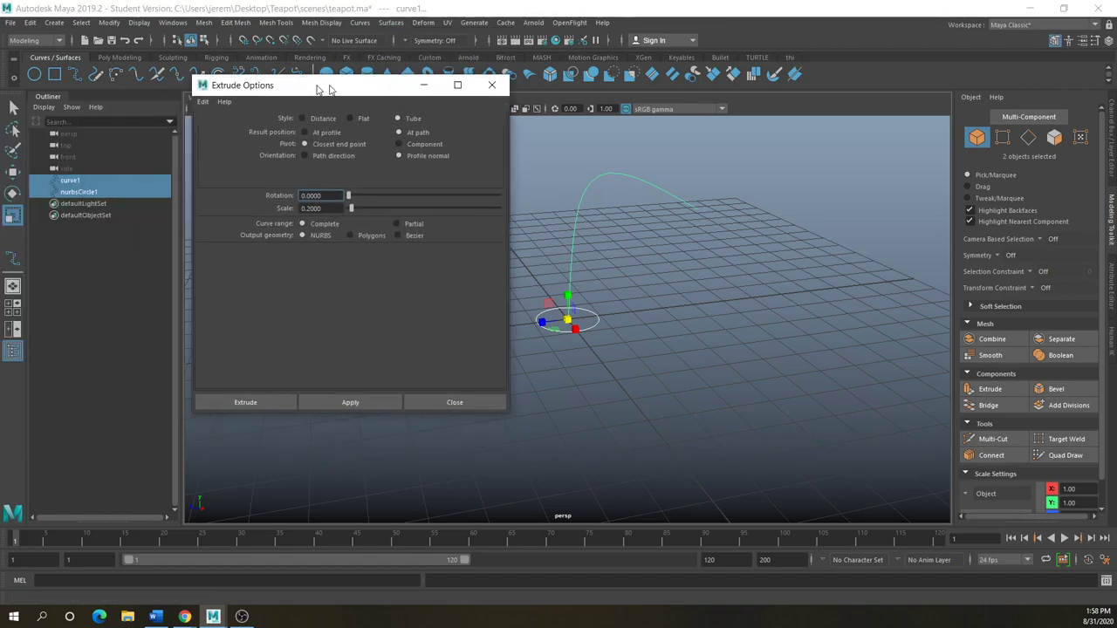
left_click_drag(300, 94, 253, 123)
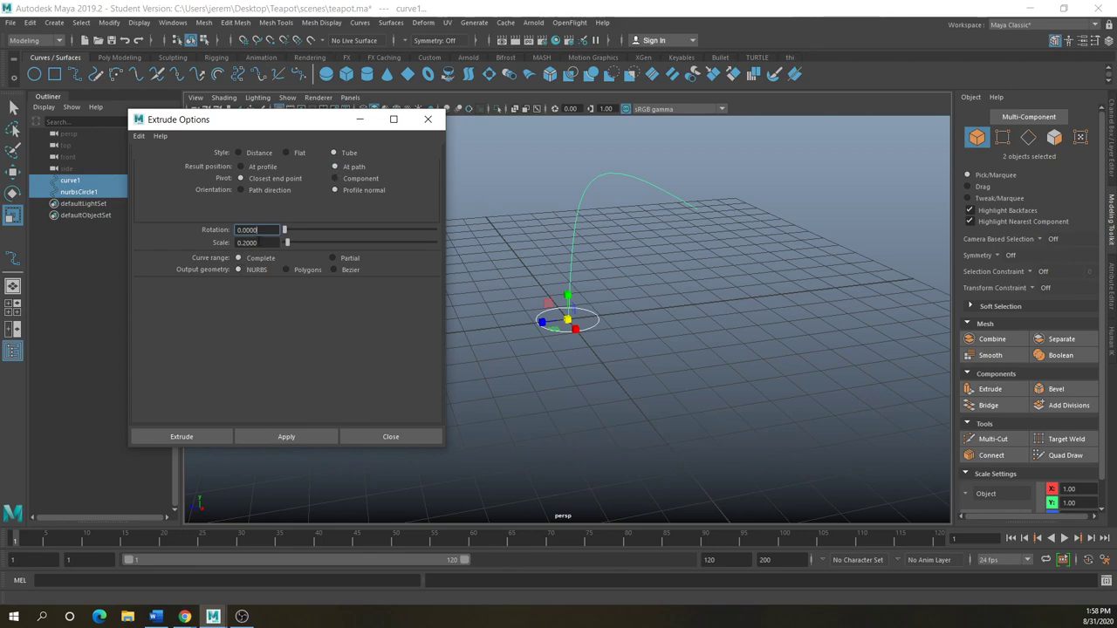
left_click(255, 244)
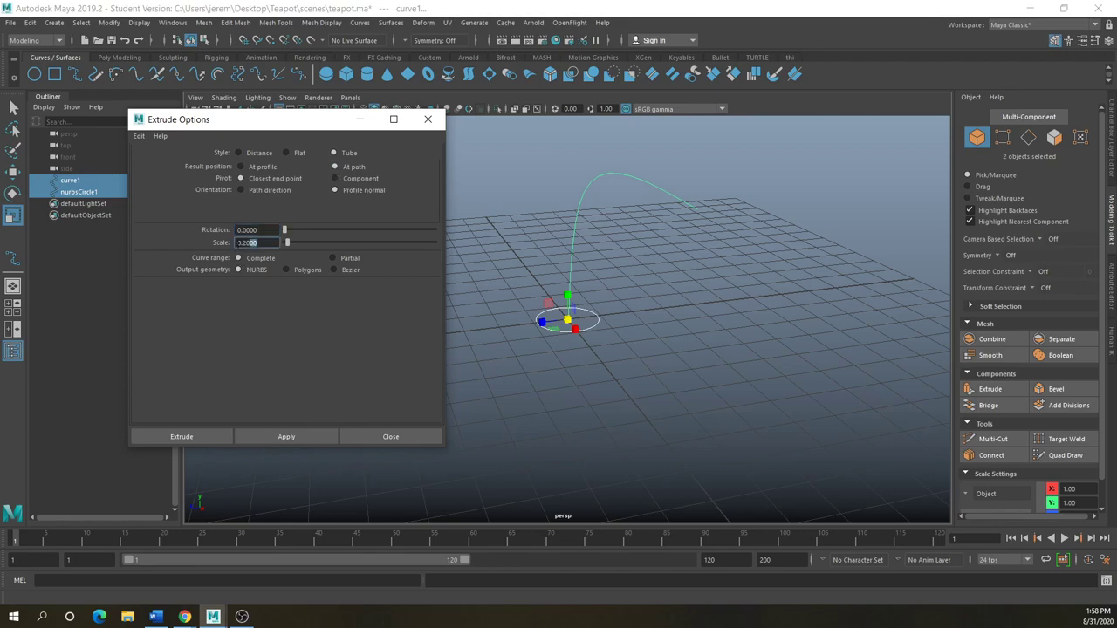
type("1")
key("Return")
left_click(277, 435)
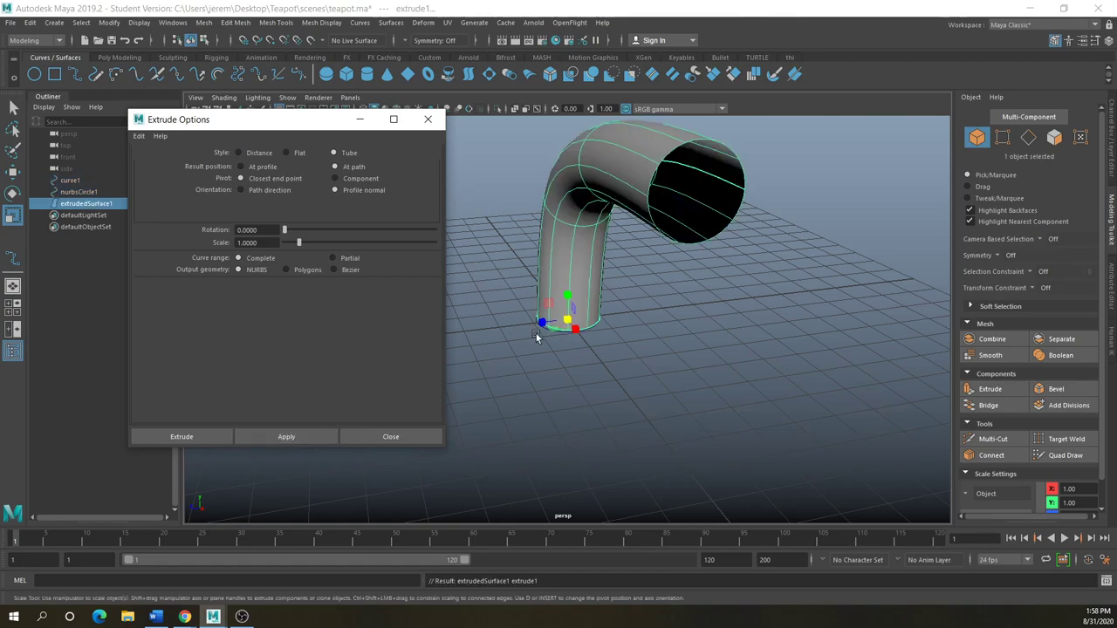
Raise the path curve's control vertex near the tube's upper bend to Y 5.77, and select the tube surface
left_click_drag(550, 337, 692, 326, "alt")
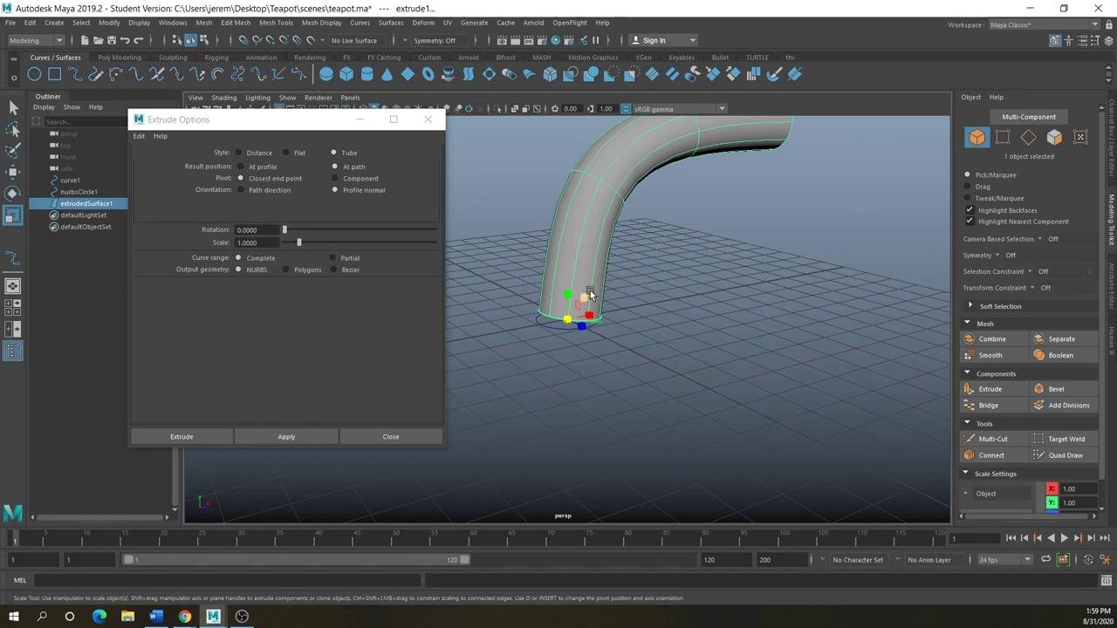
middle_click_drag(649, 242, 648, 355, "alt")
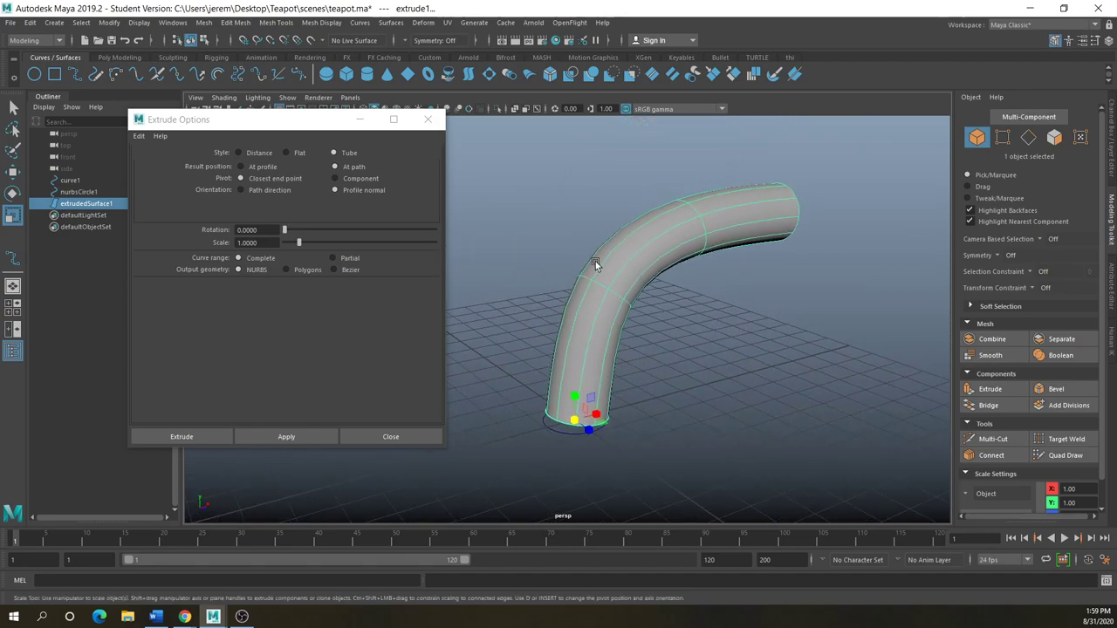
mouse_move(575, 362)
left_mouse_down("alt")
mouse_move(602, 314)
mouse_move(599, 283)
mouse_move(540, 346)
mouse_move(563, 383)
mouse_move(554, 357)
left_mouse_up("alt")
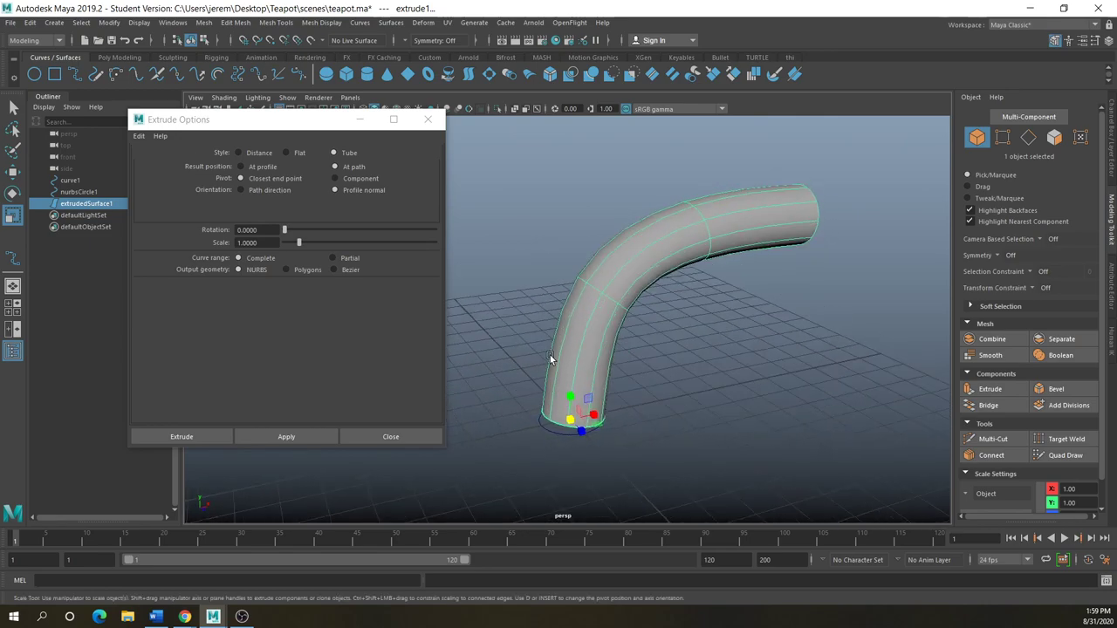
key("4")
right_click_drag(627, 266, 553, 268)
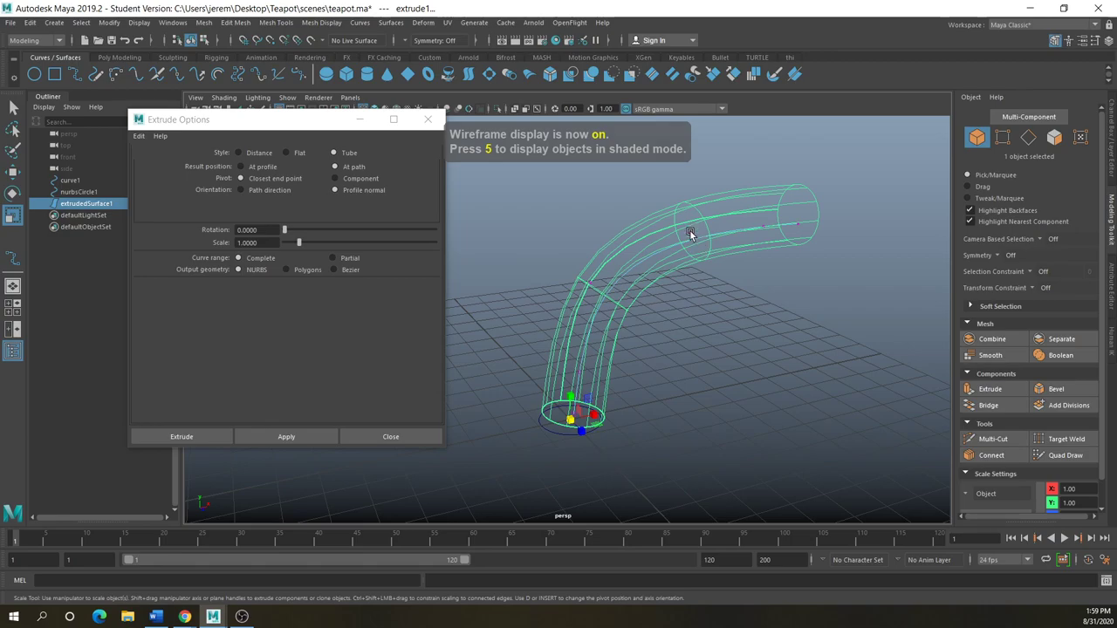
left_click(689, 230)
key("w")
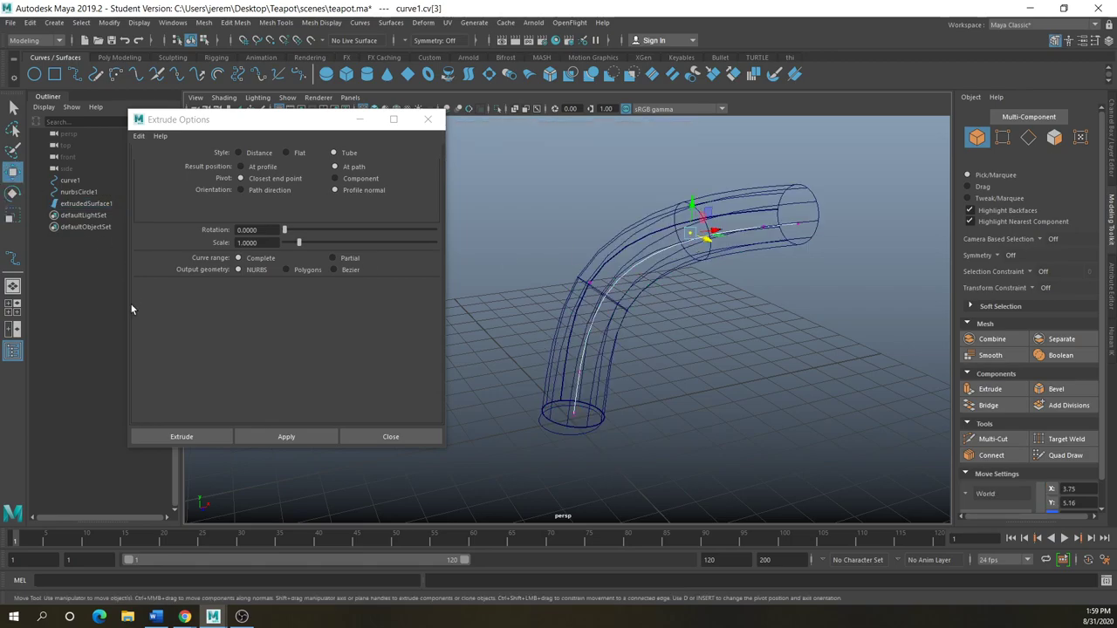
mouse_move(692, 206)
left_mouse_down()
mouse_move(687, 261)
mouse_move(690, 169)
mouse_move(690, 229)
mouse_move(643, 196)
mouse_move(644, 217)
mouse_move(690, 250)
mouse_move(677, 156)
mouse_move(661, 239)
mouse_move(667, 156)
mouse_move(625, 181)
left_mouse_up()
key("5")
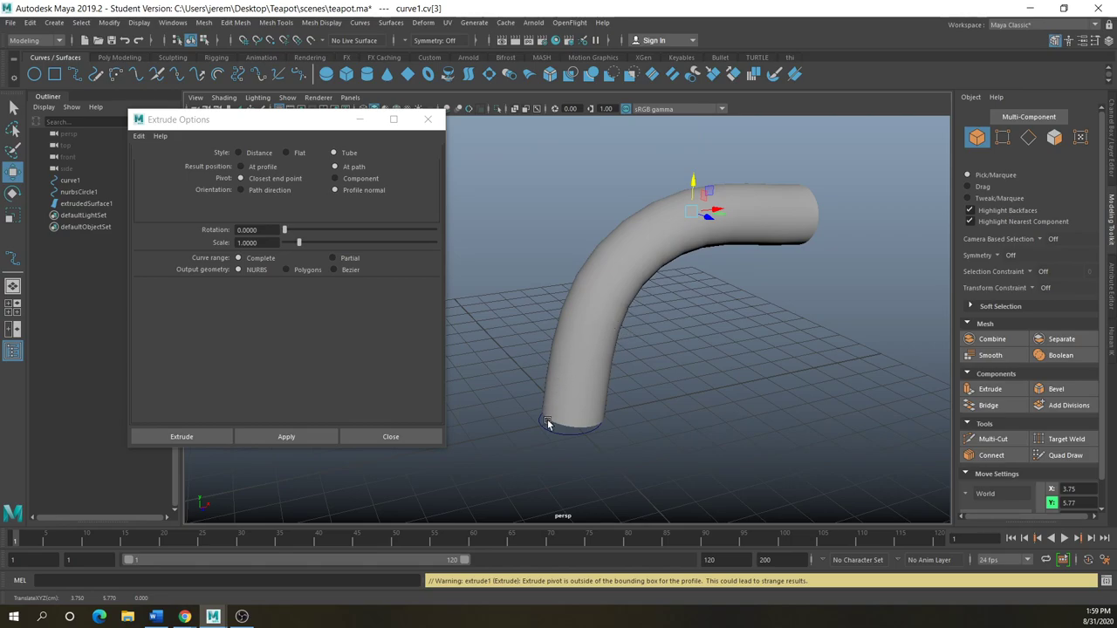
left_click(565, 386)
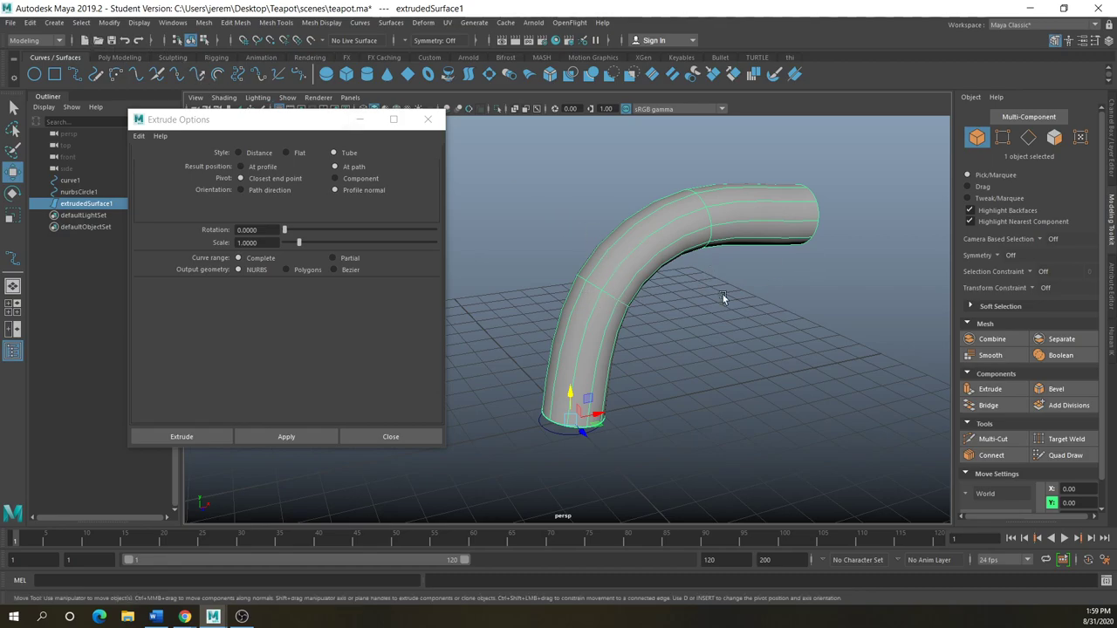
Delete the path curve, the circle and the extruded tube together, and close the Extrude options
scroll(739, 292, "down", 5)
left_click_drag(766, 217, 517, 425)
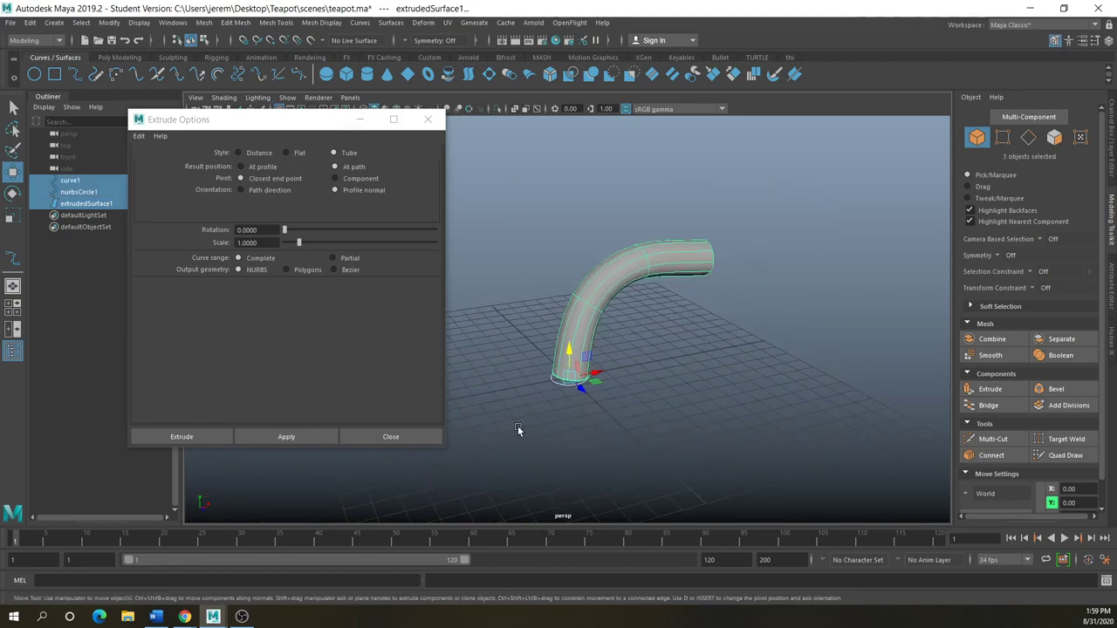
key("Delete")
left_click_drag(294, 128, 277, 166)
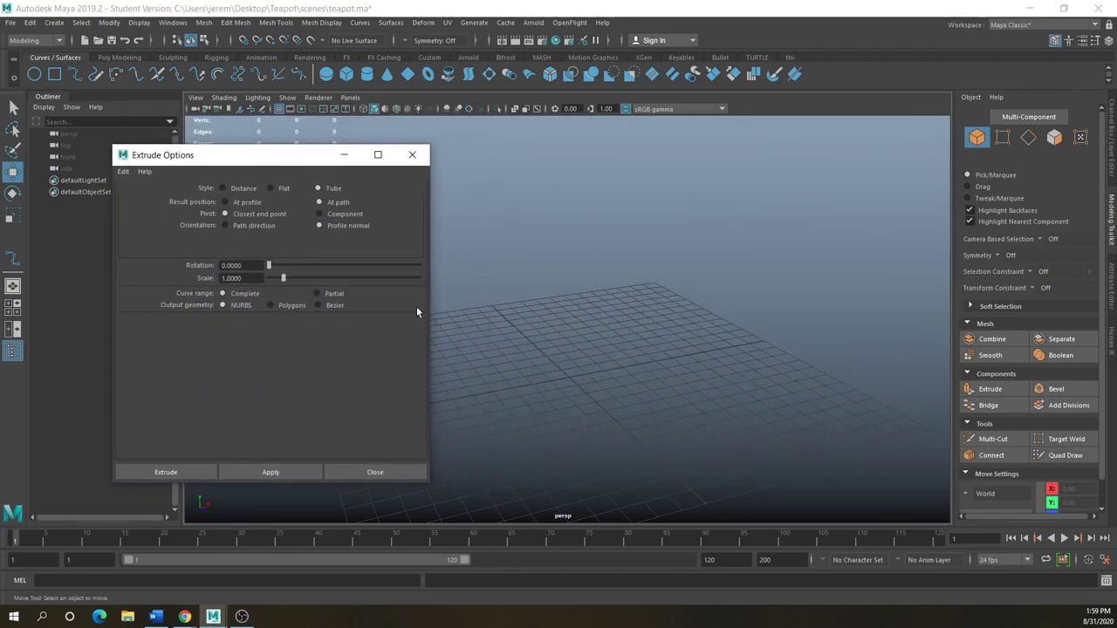
left_click_drag(251, 157, 357, 184)
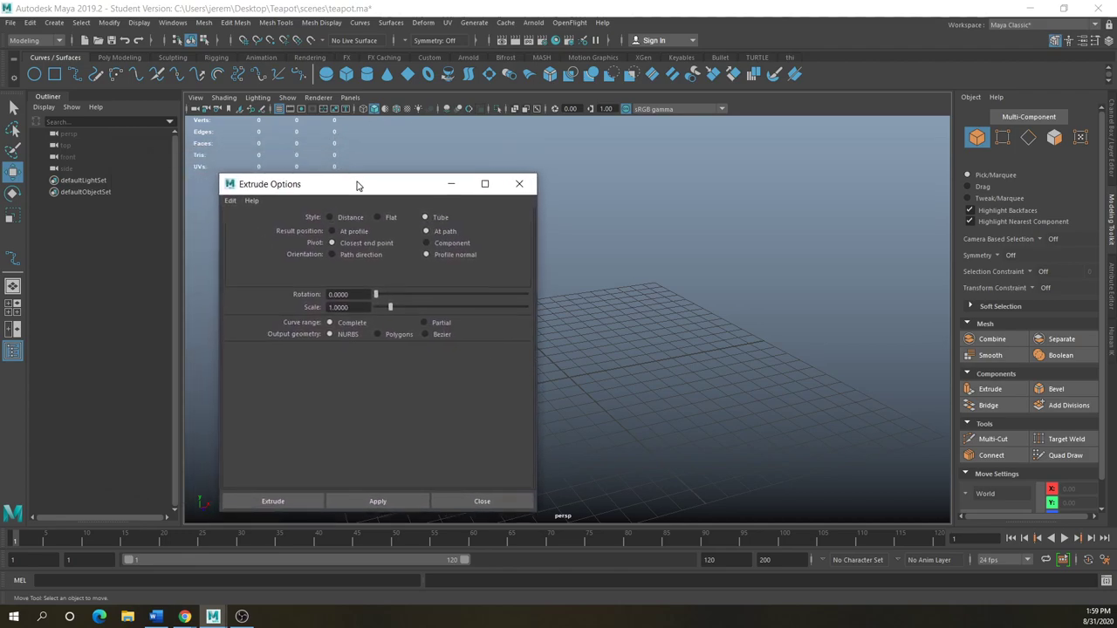
left_click(504, 185)
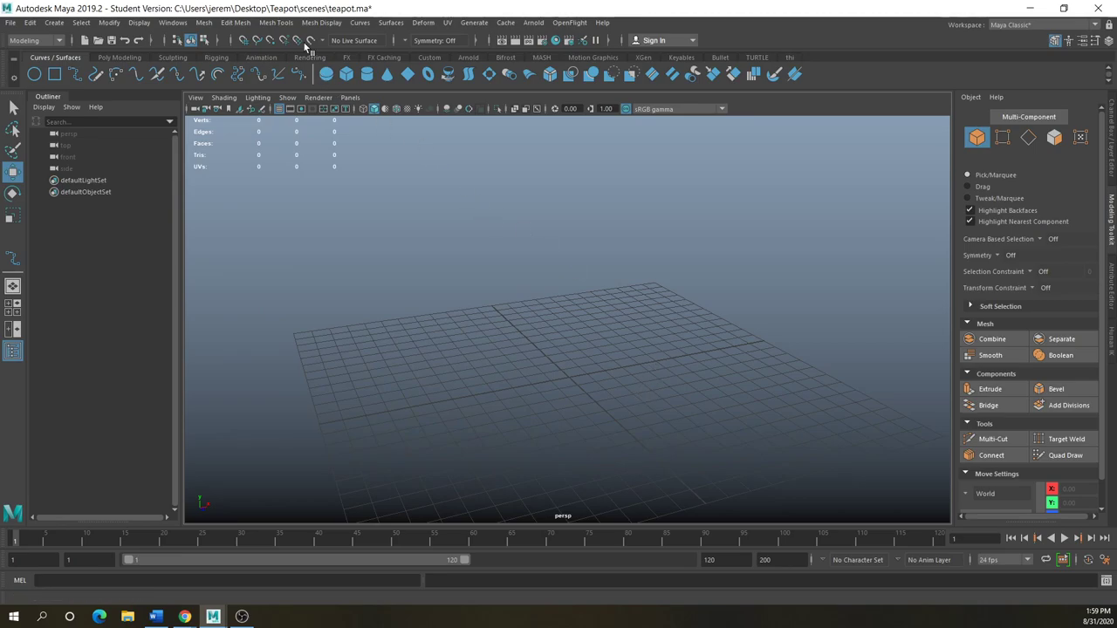
left_click_drag(397, 237, 429, 292)
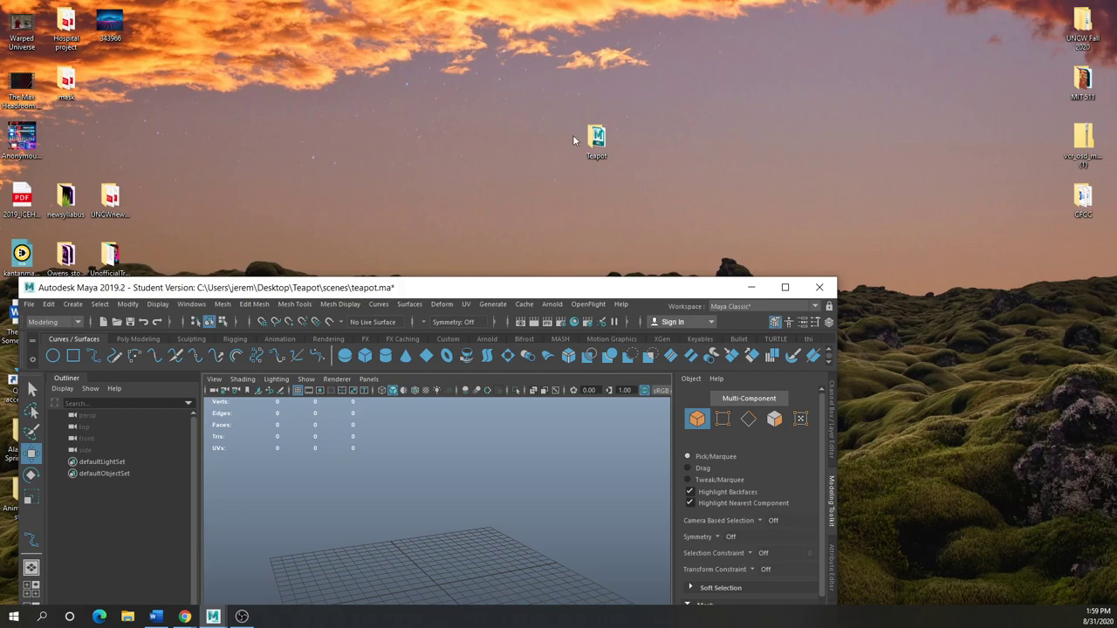
left_click_drag(477, 291, 544, 74)
left_click(852, 71)
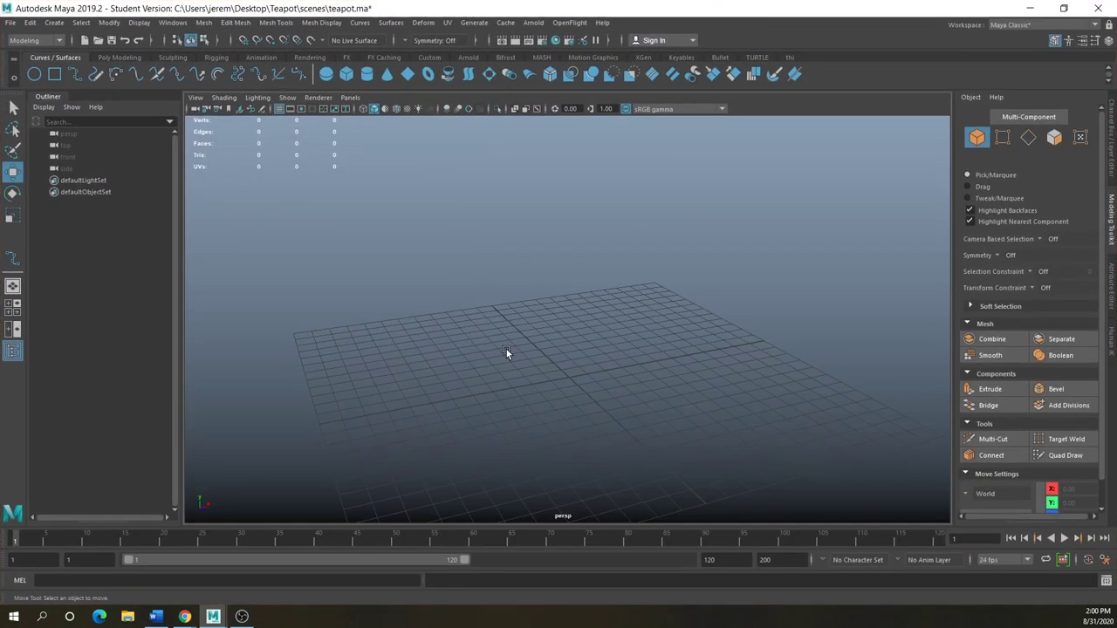
Create a free image plane and load "teapot referance (1).jpg" from the project's sourceimages folder as its image
left_click(55, 23)
left_click(104, 182)
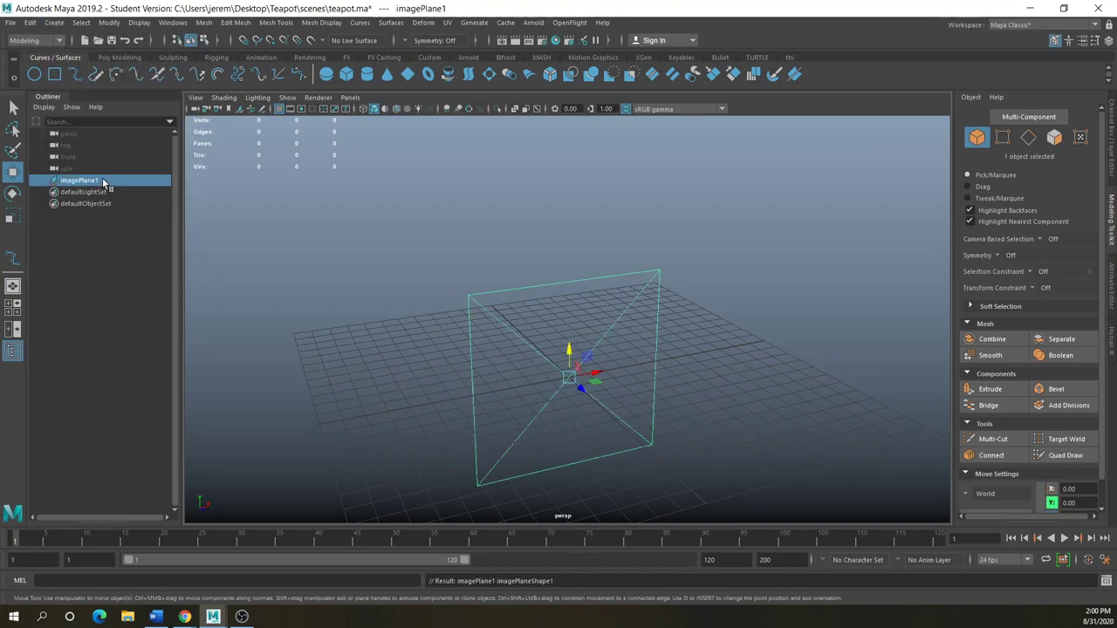
left_click(1112, 288)
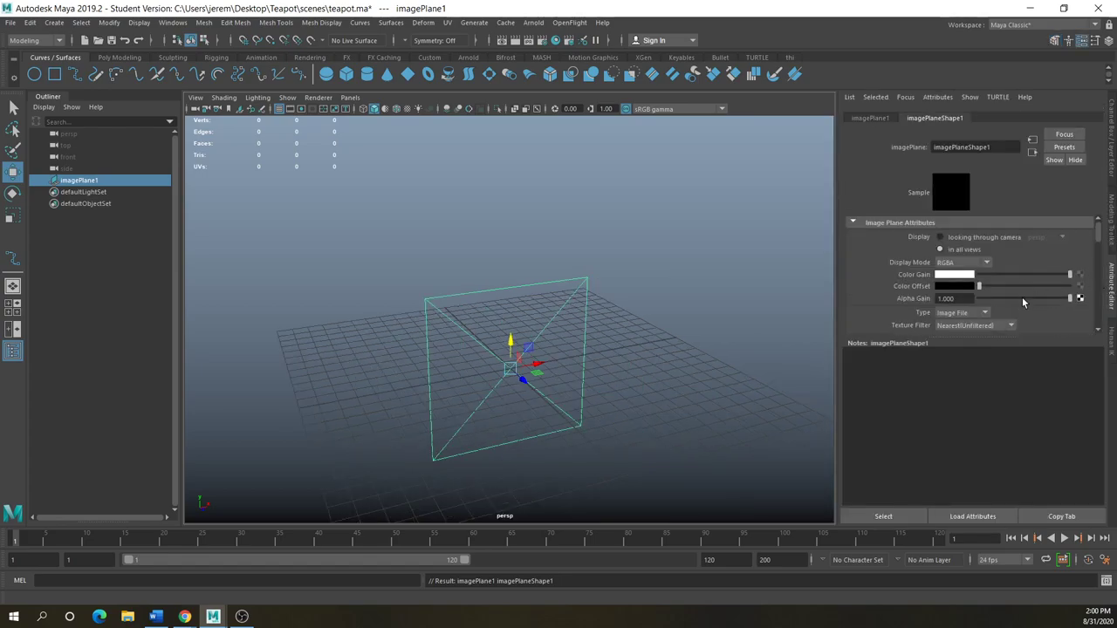
scroll(1025, 297, "down", 4)
left_click(1064, 236)
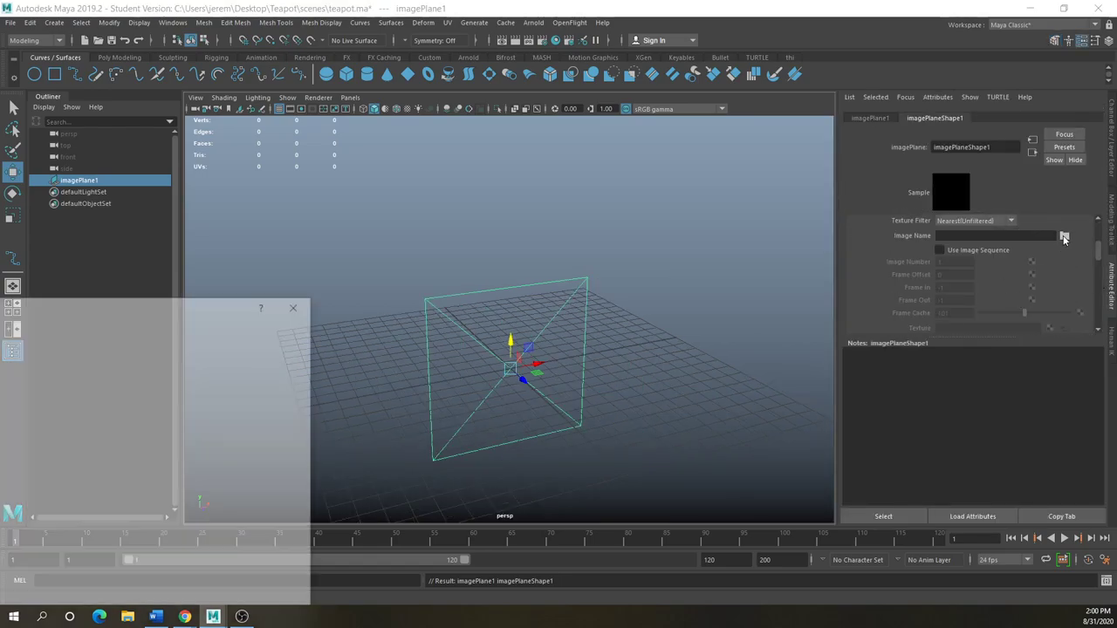
left_click_drag(144, 297, 884, 86)
left_click_drag(179, 77, 541, 119)
left_click(671, 188)
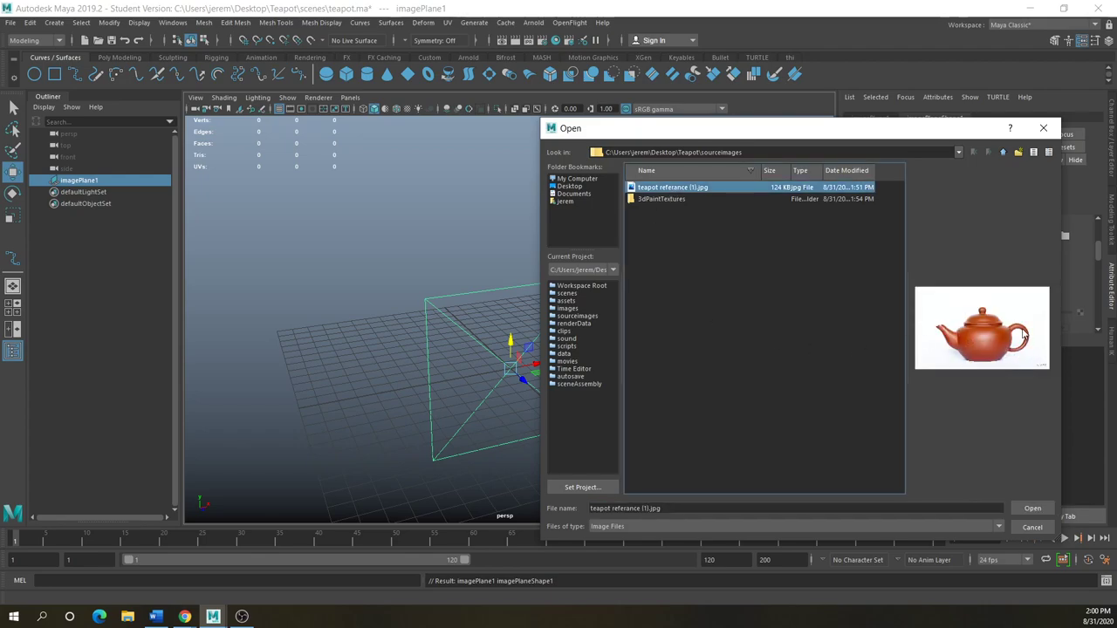
left_click_drag(784, 135, 710, 97)
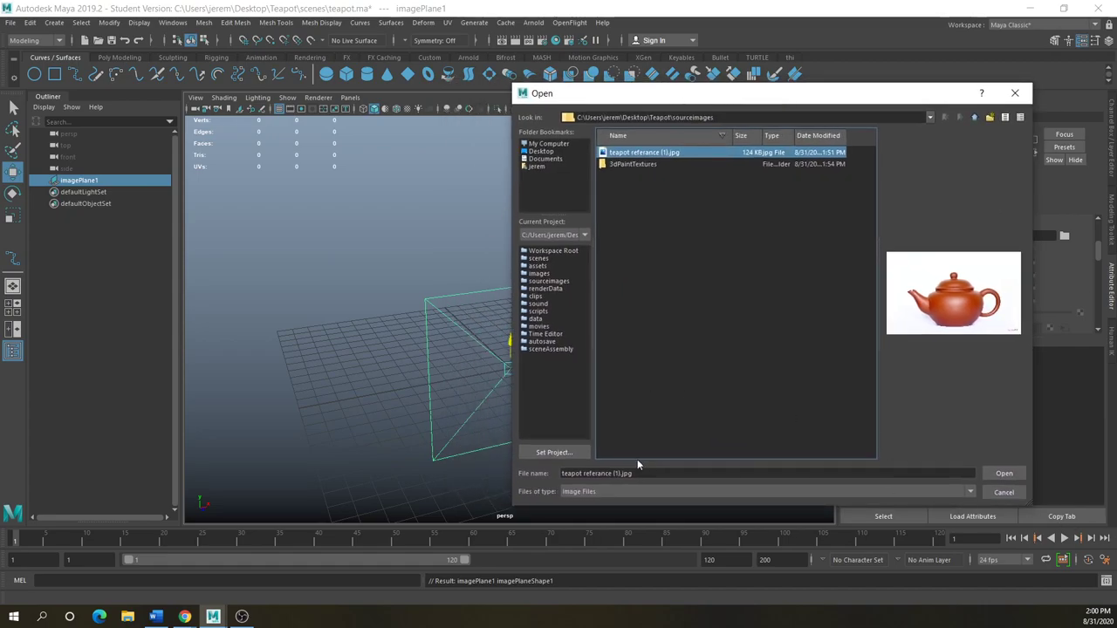
left_click(1014, 476)
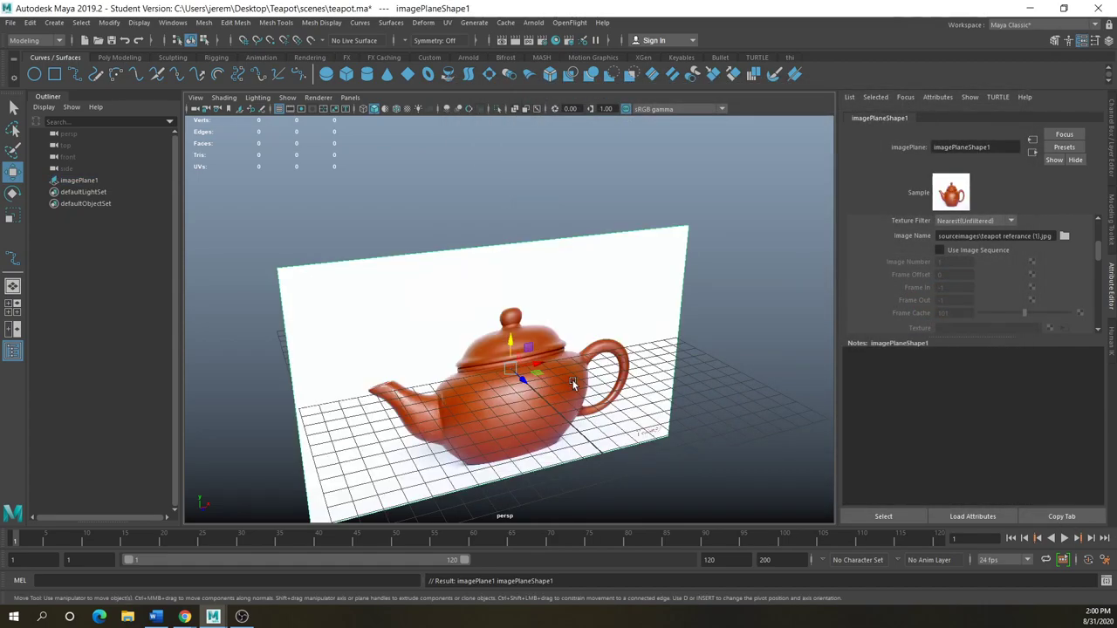
Raise the teapot image plane to about Y 7.06 and push it back behind the grid to about Z -16.45
left_click_drag(506, 343, 487, 225)
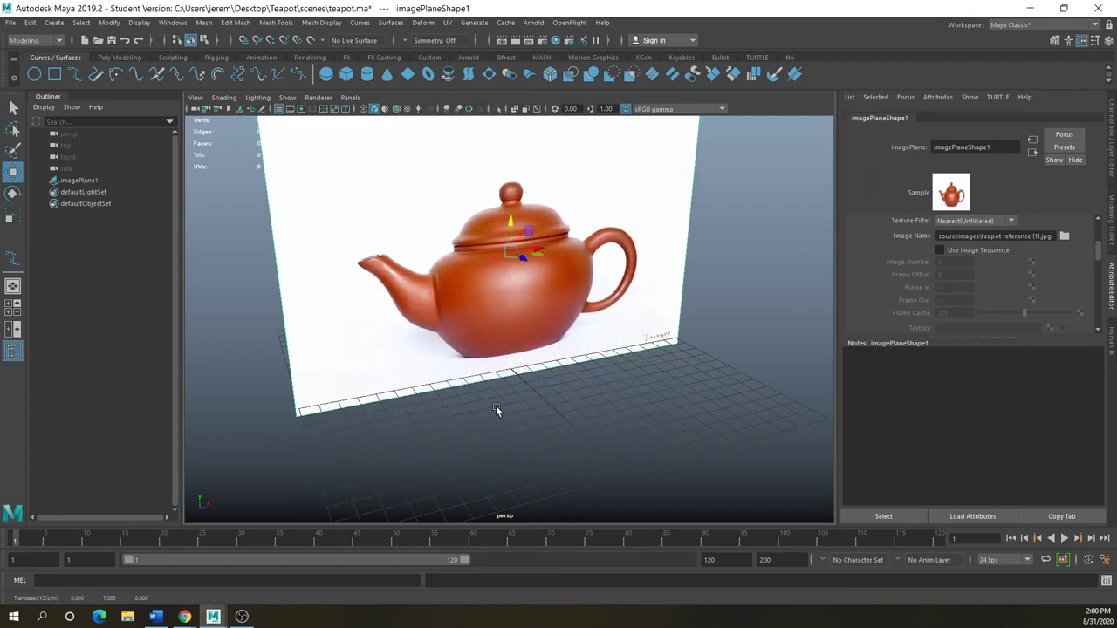
scroll(500, 413, "down", 5)
left_click_drag(506, 408, 431, 394, "alt")
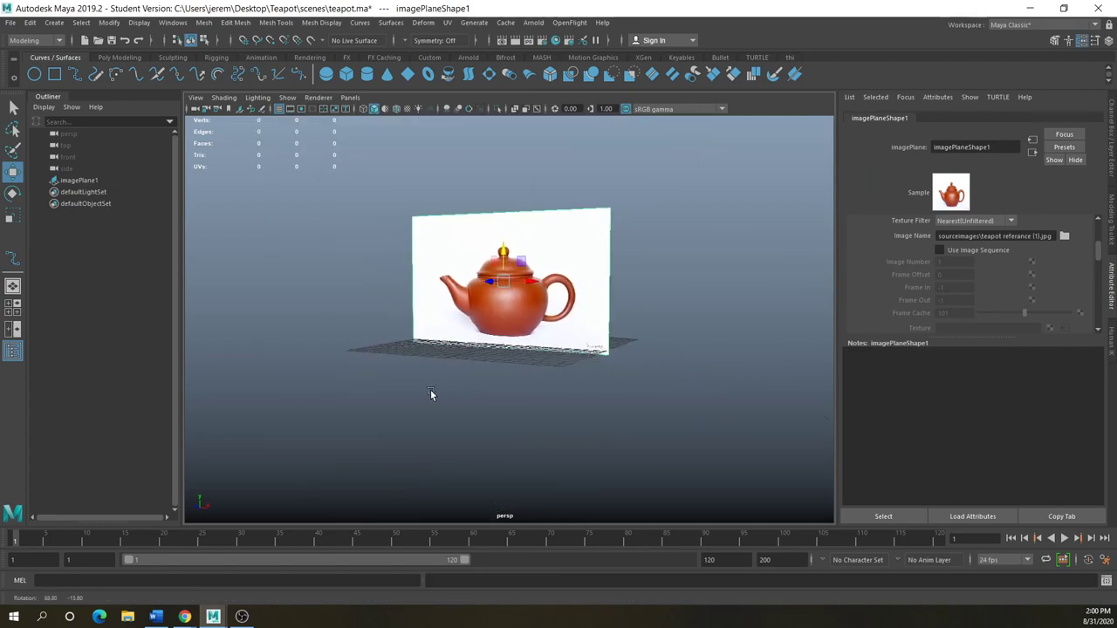
key("space")
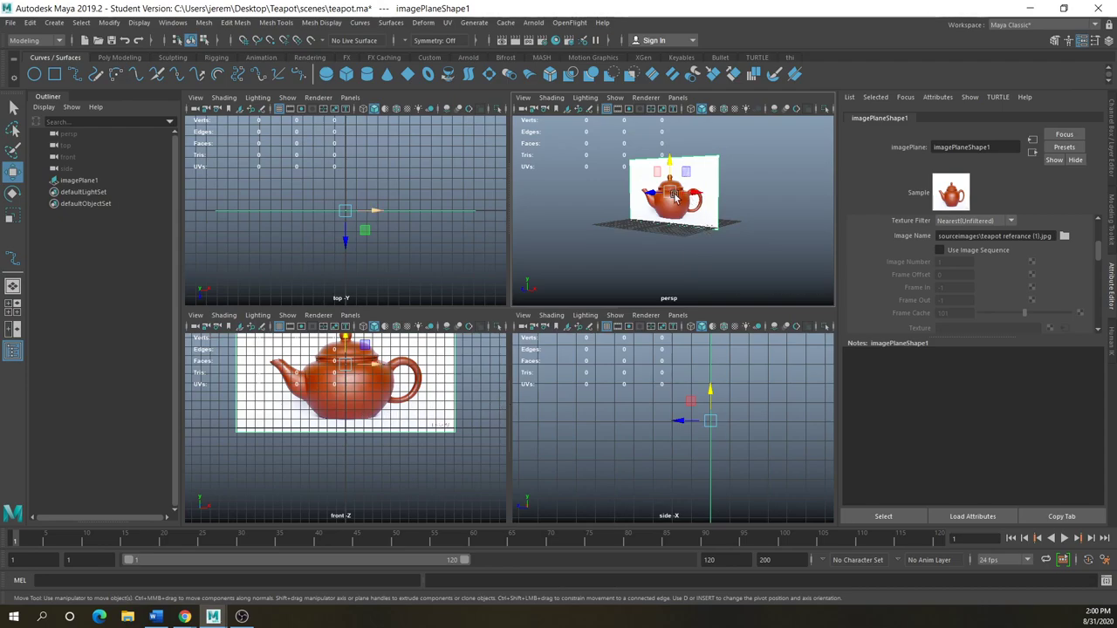
left_click_drag(656, 191, 695, 187)
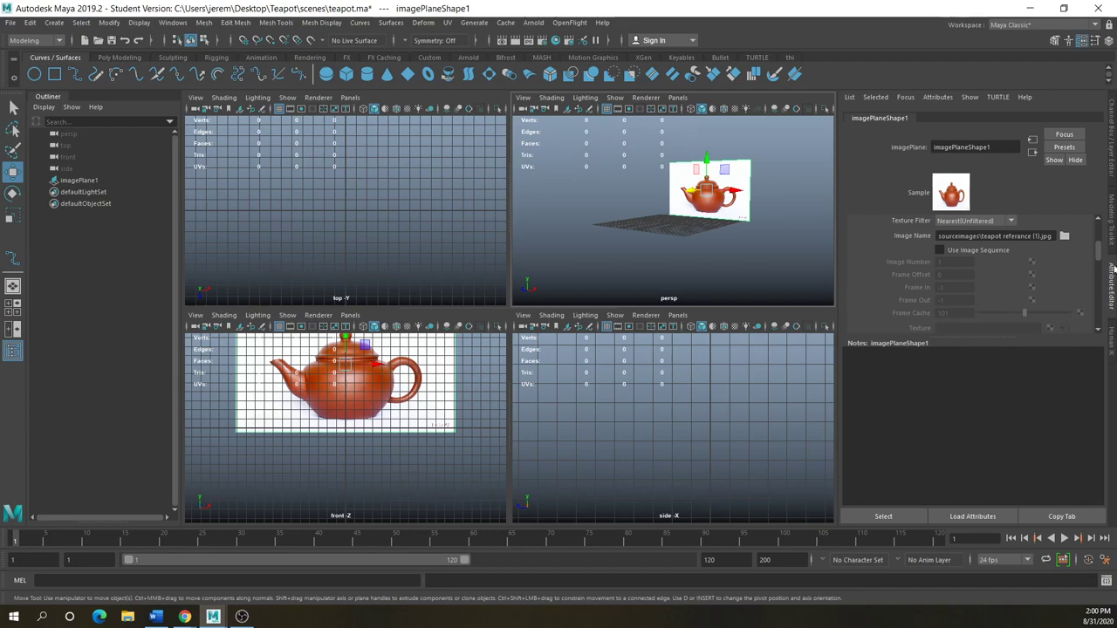
Create a display layer from the selected image plane and name it "ref"
left_click(1114, 159)
left_click(971, 327)
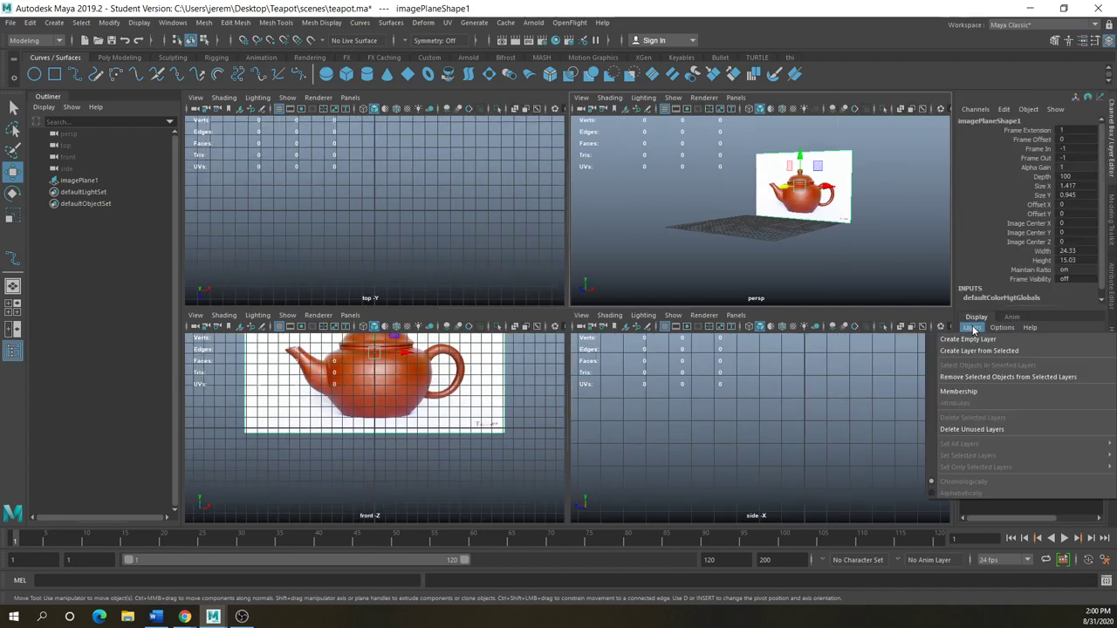
left_click(967, 350)
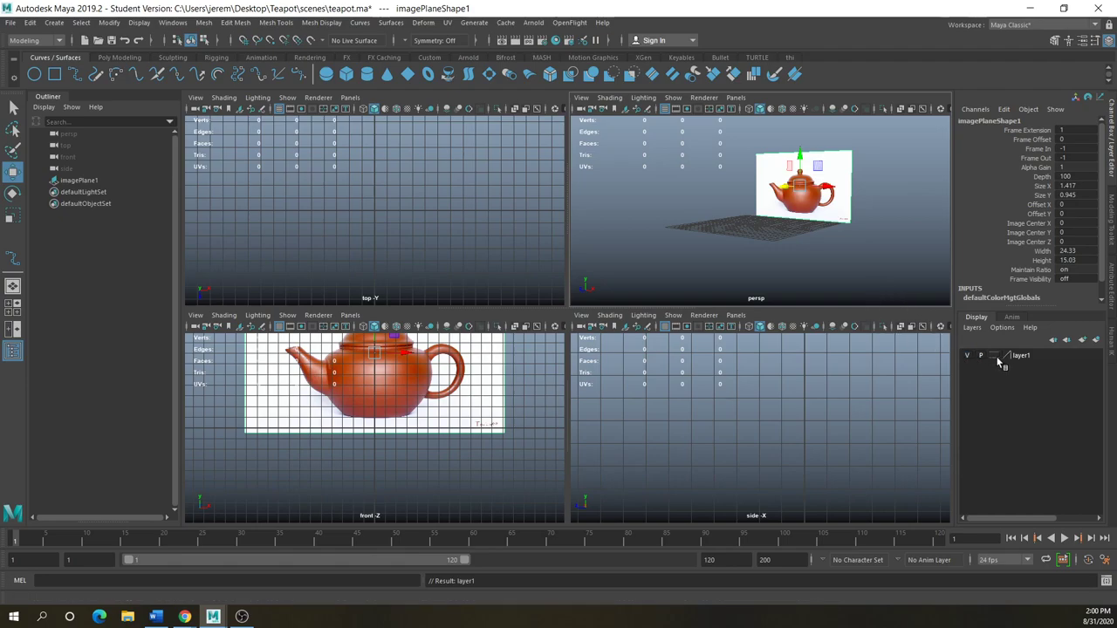
left_click(1019, 357)
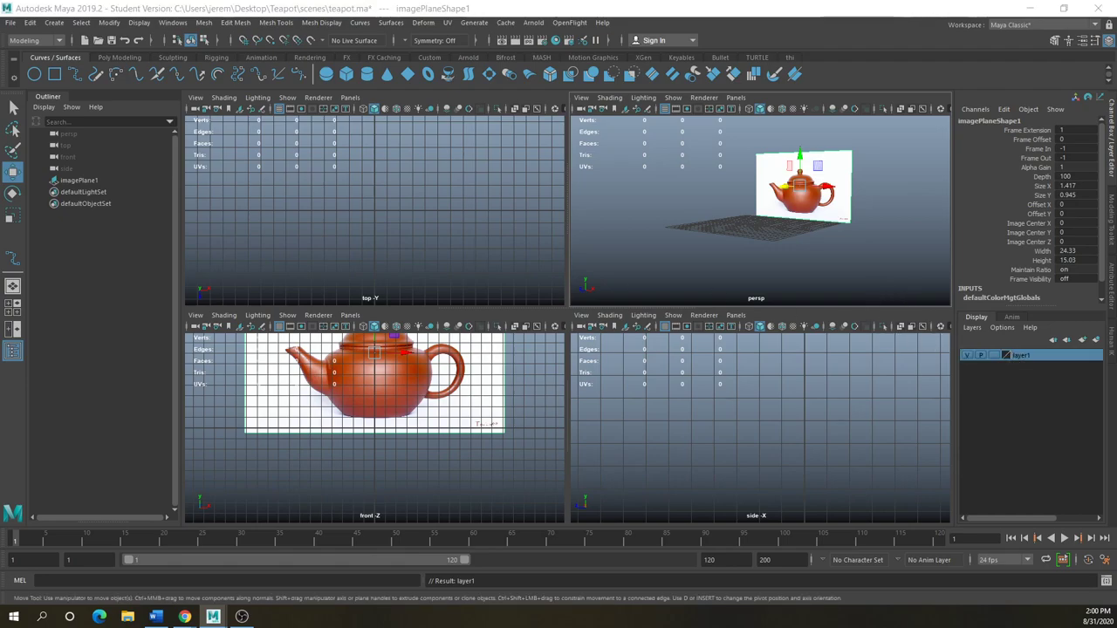
double_click(1019, 355)
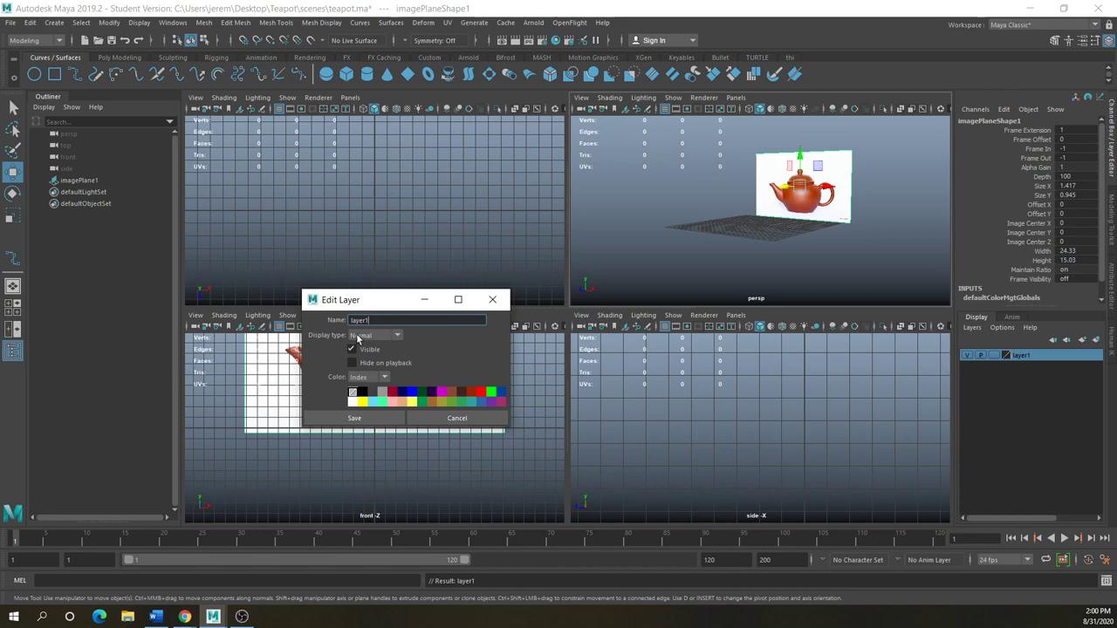
type("ref")
left_click(353, 420)
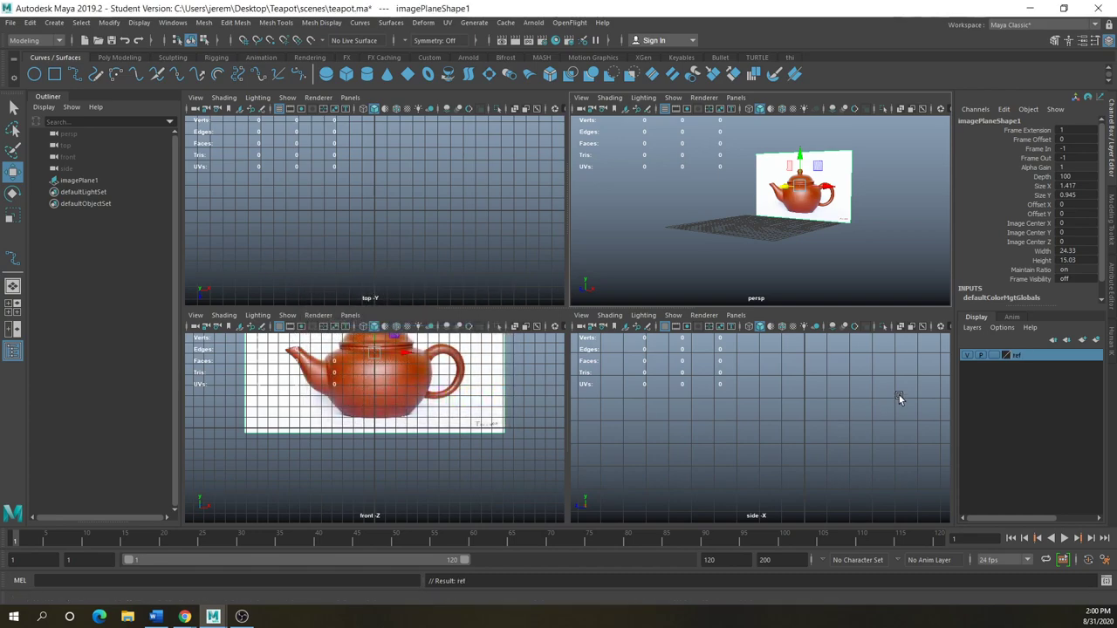
Set the ref layer to Reference and test whether the image plane can still be selected
left_click(993, 354)
left_click(993, 354)
left_click(871, 225)
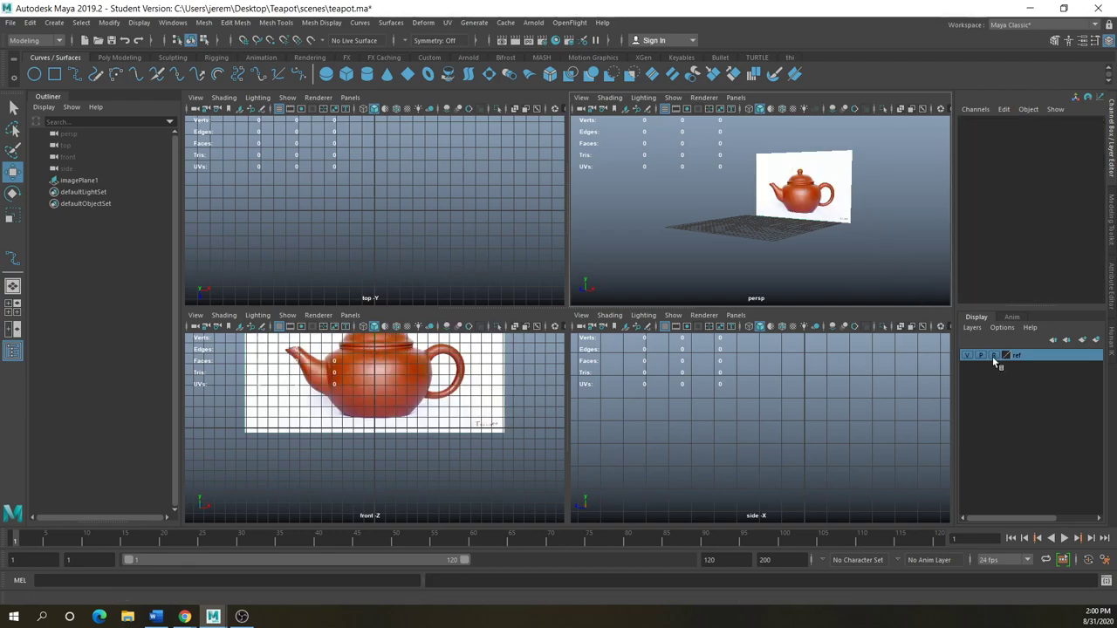
Select the teapot image plane and lower its Alpha Gain to about 0.338 to make it semi-transparent
left_click(441, 358)
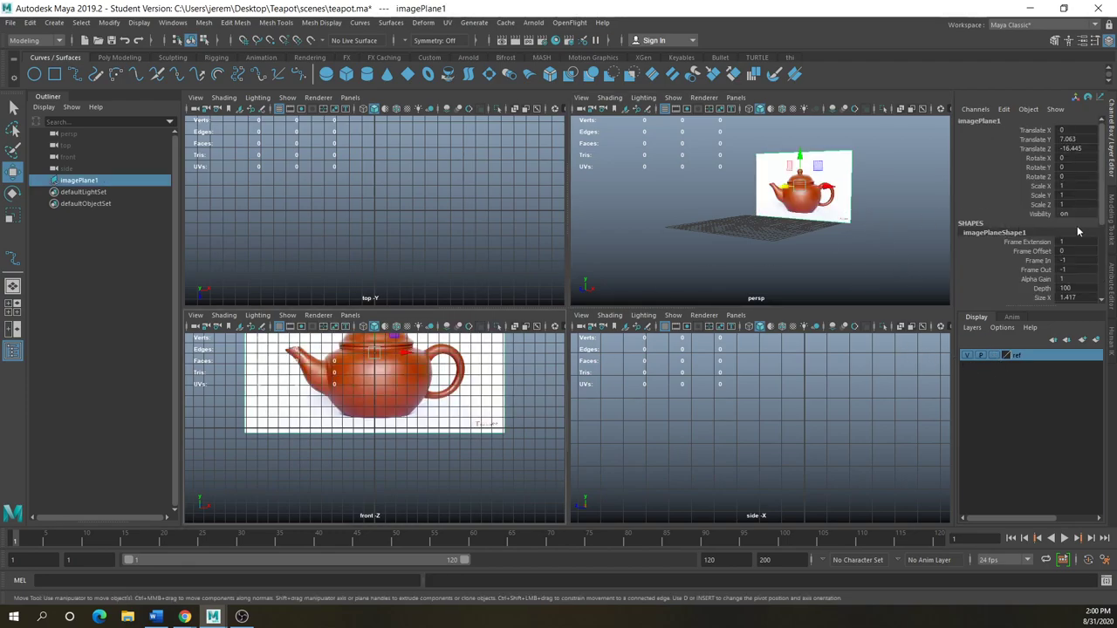
left_click(1111, 278)
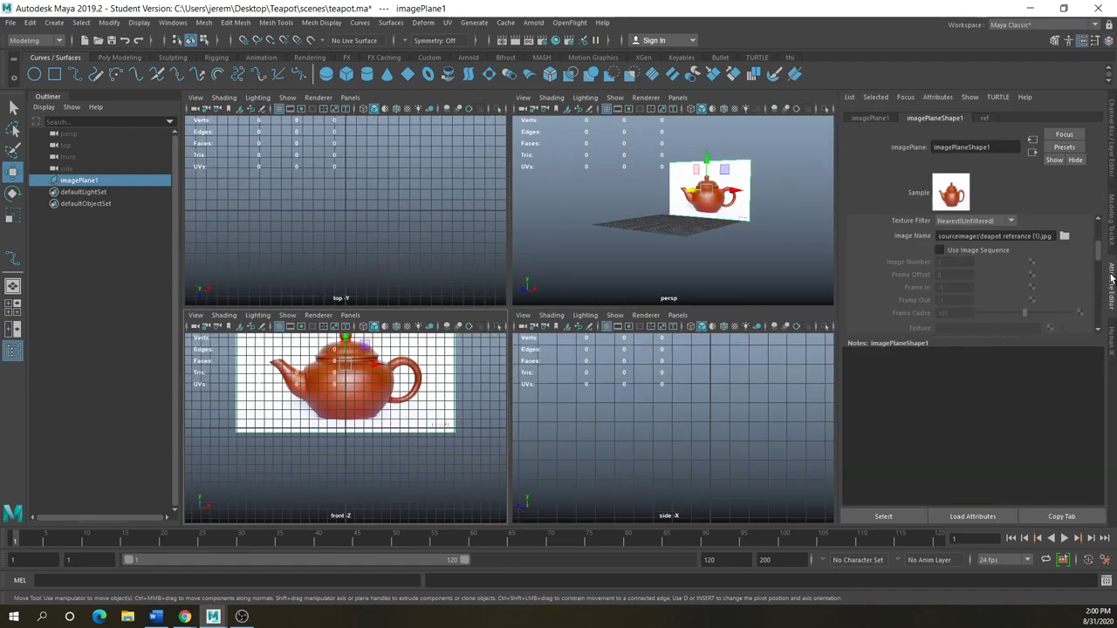
scroll(1038, 262, "up", 2)
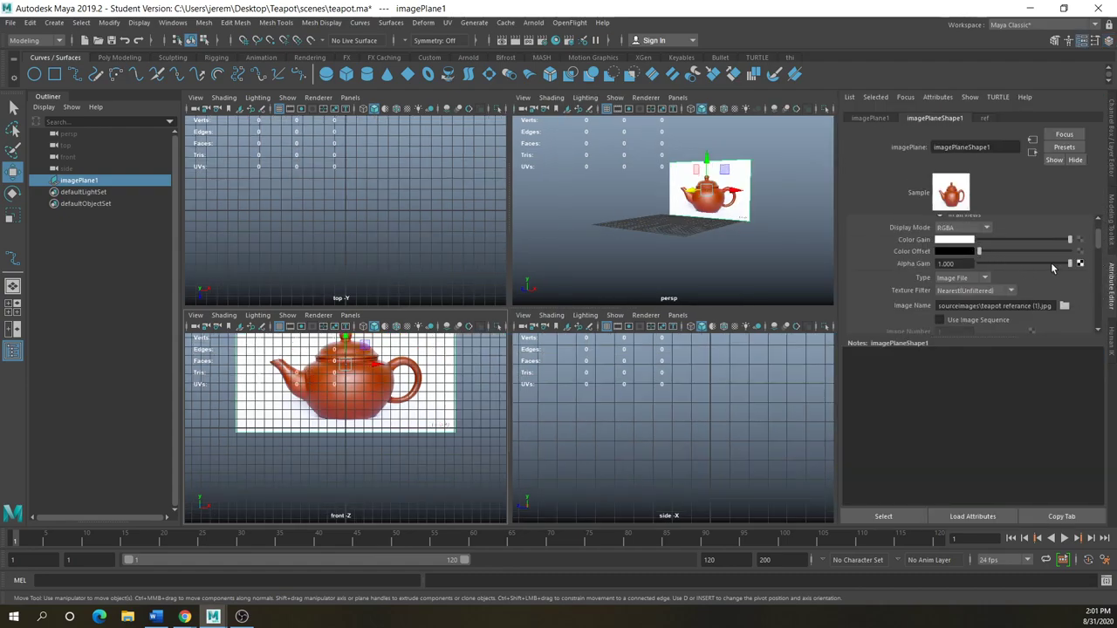
left_click_drag(1071, 264, 1009, 267)
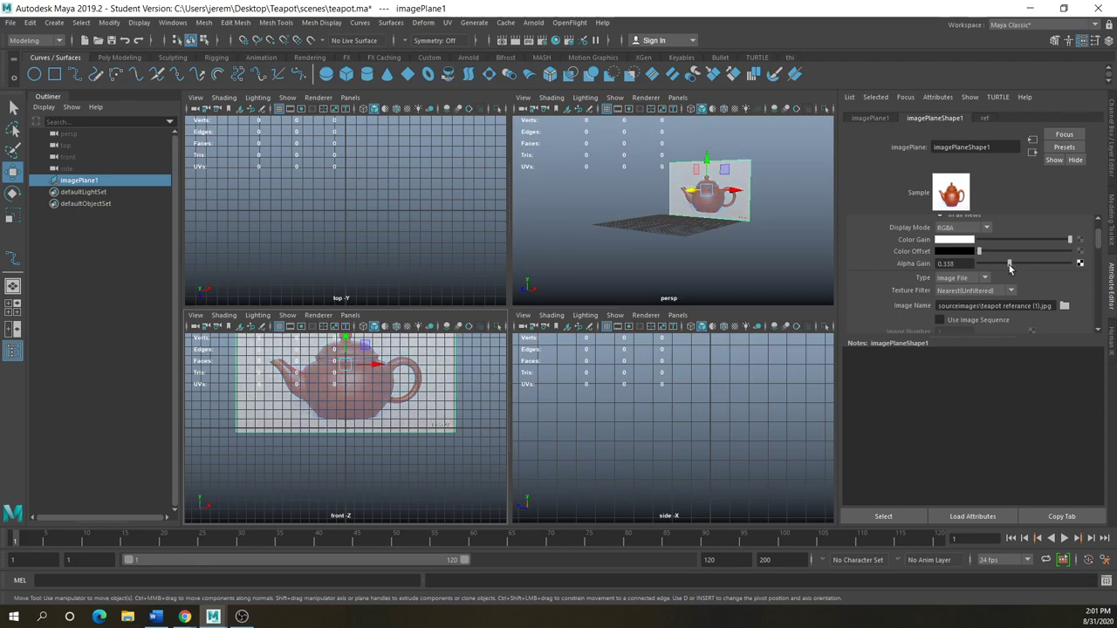
scroll(375, 375, "up", 2)
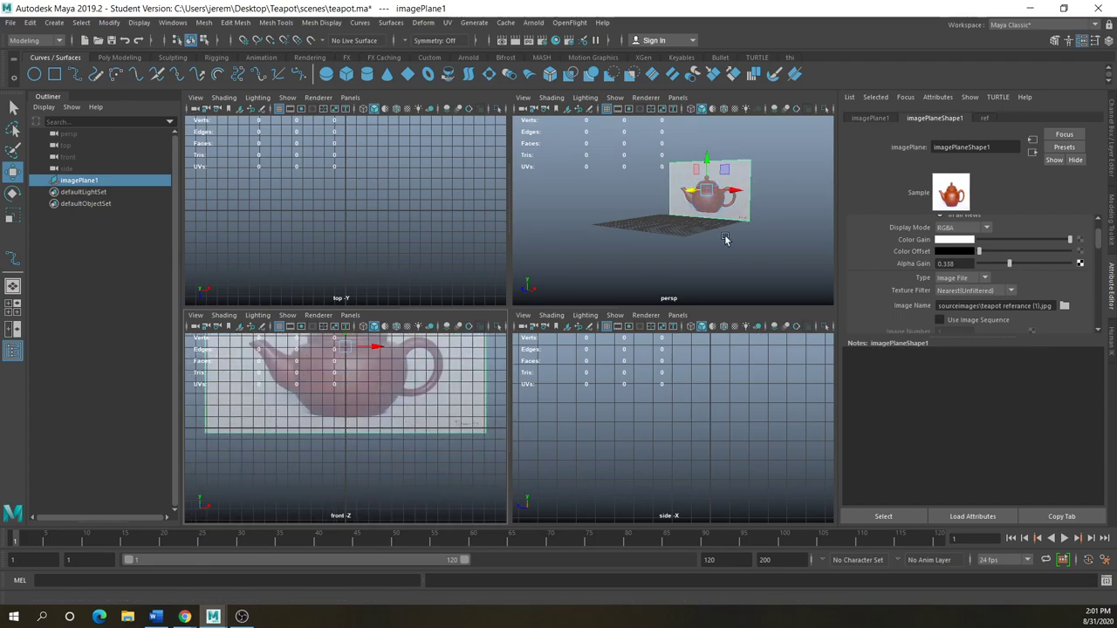
left_click(742, 191)
left_click(588, 432)
left_click(454, 413)
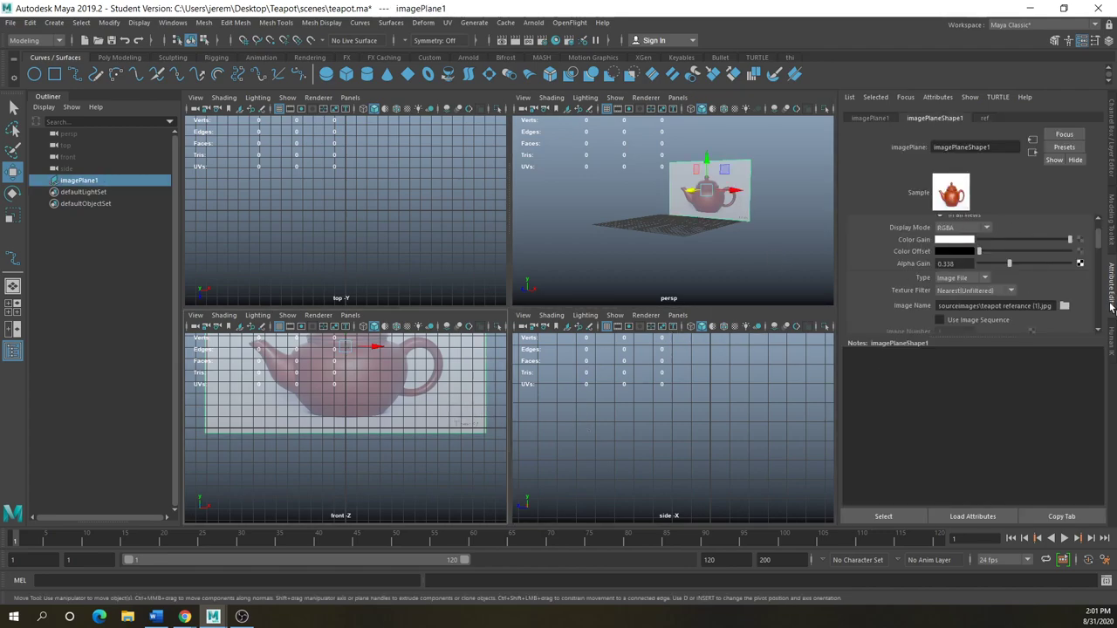
Lock the image plane against selection by setting the ref layer to Reference
left_click(1111, 157)
left_click(997, 356)
left_click(996, 356)
left_click(819, 207)
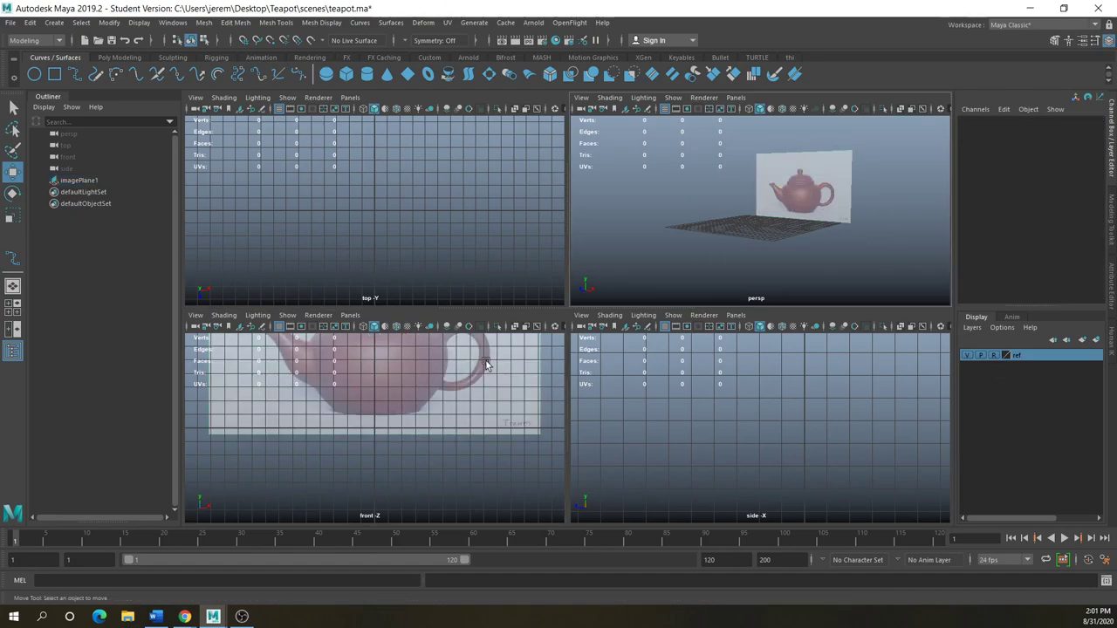
In the maximized front view, unlock the ref layer and lower the image plane to Y 6.11 so the teapot's base sits on the grid's horizontal axis
scroll(437, 428, "down", 3)
key("space")
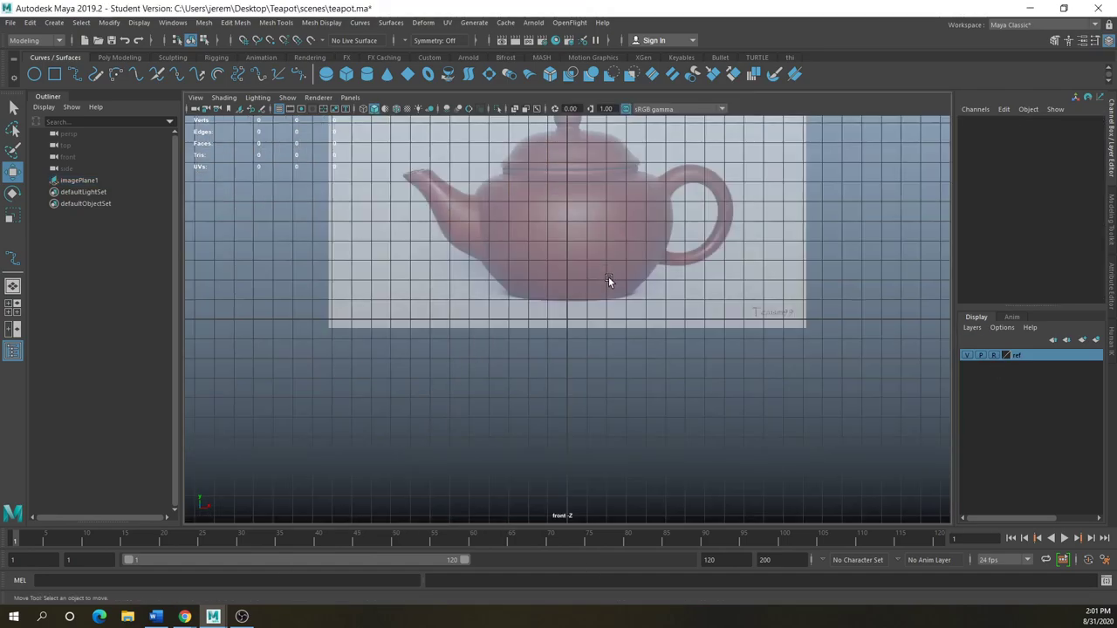
scroll(608, 276, "down", 2)
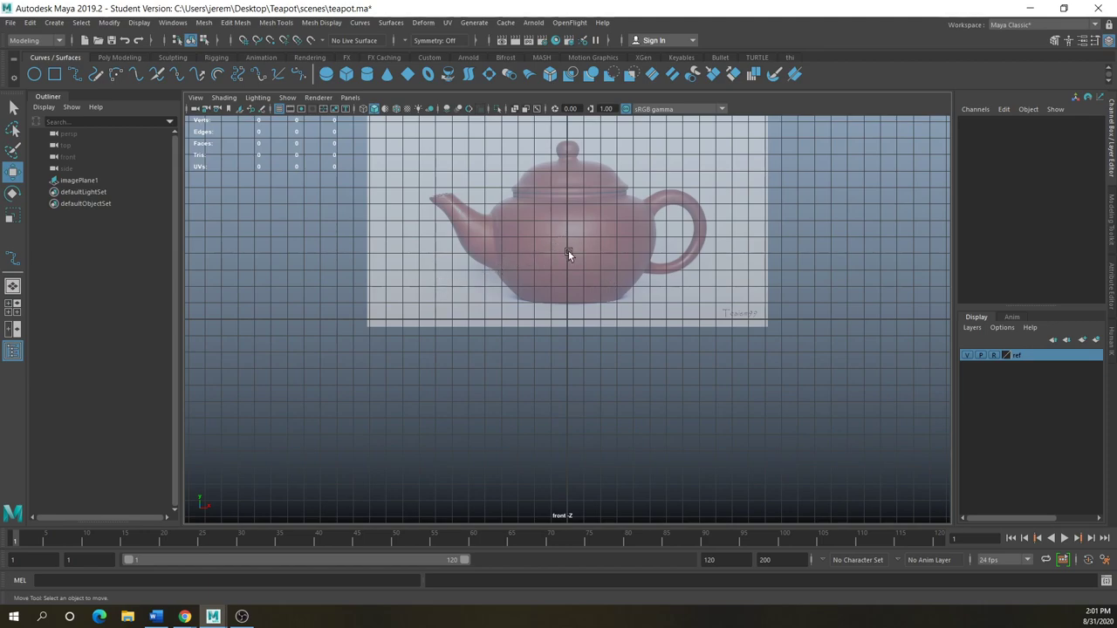
middle_click_drag(561, 232, 493, 306, "alt")
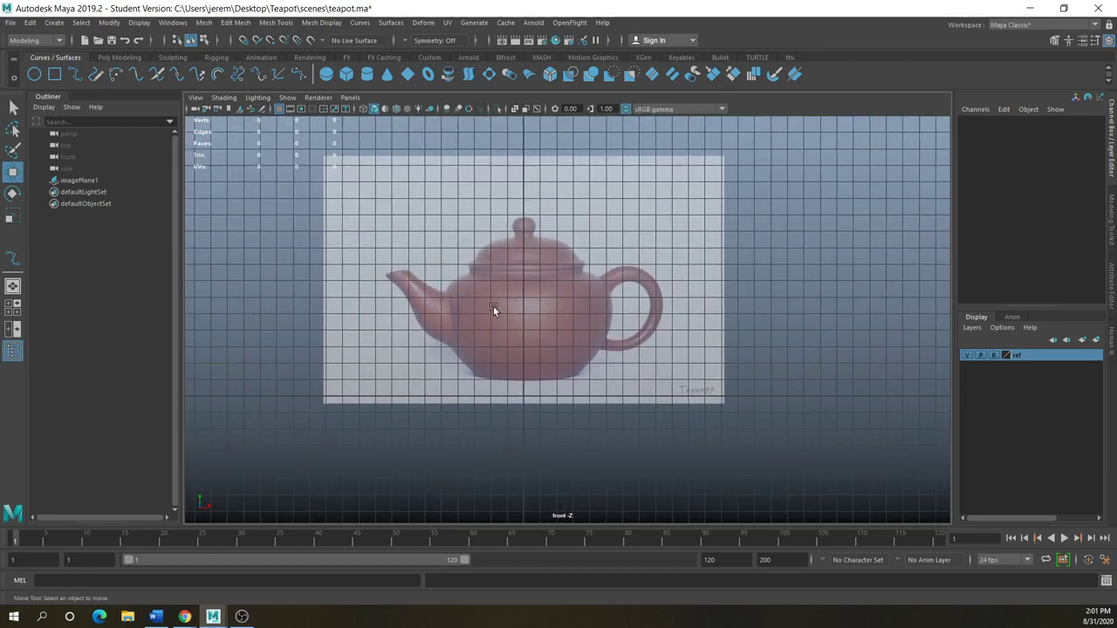
left_click(993, 354)
left_click(546, 308)
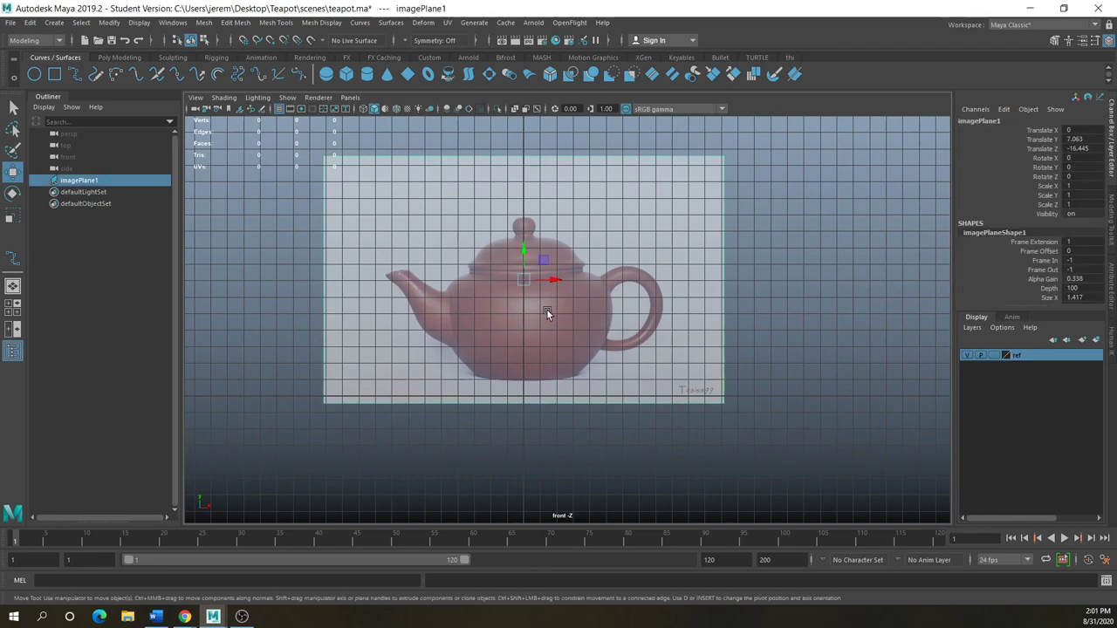
left_click_drag(521, 248, 522, 264)
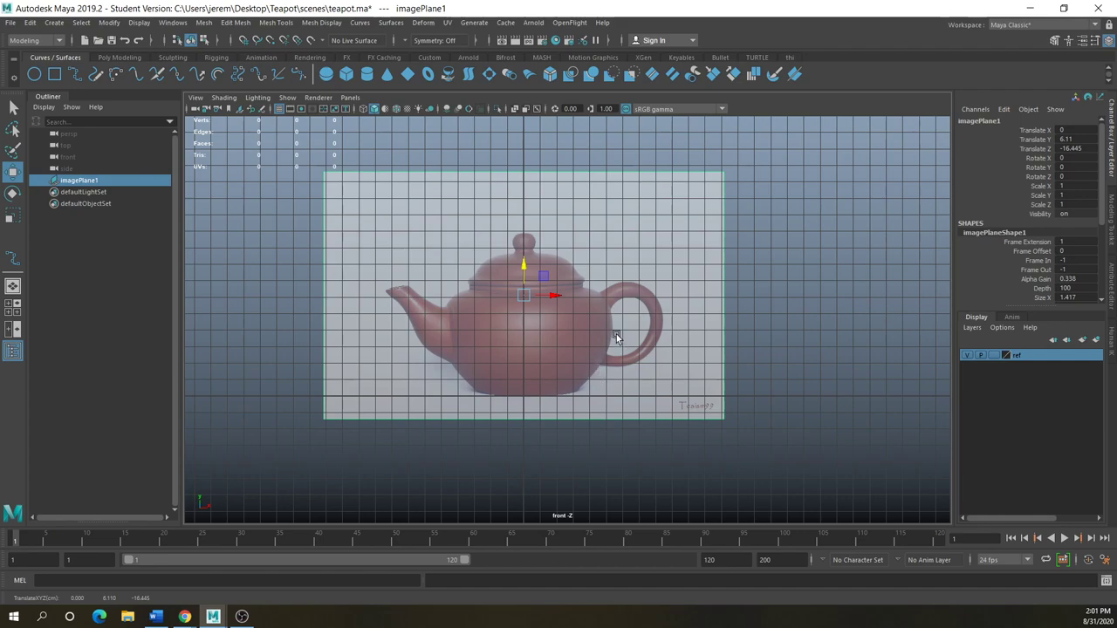
Return the ref layer to Reference mode and clear the selection
left_click(993, 355)
left_click(993, 356)
scroll(623, 481, "up", 1)
left_click(623, 477)
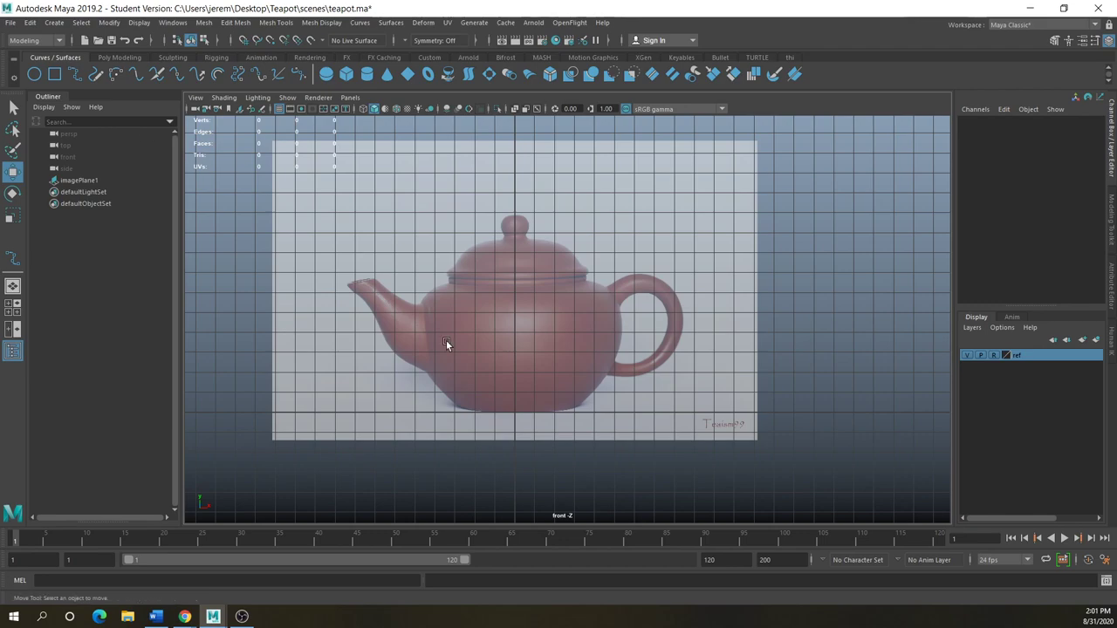
With the EP Curve Tool, trace the teapot body's outer profile from the base centre up the handle-side wall to the rim
left_click(74, 72)
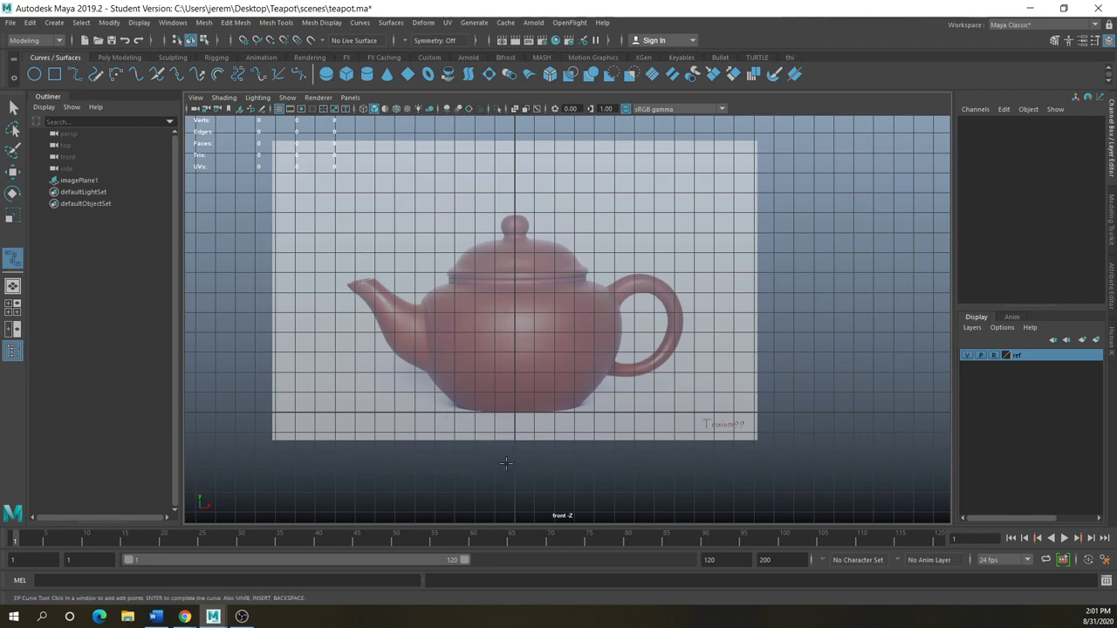
scroll(505, 466, "up", 2)
left_click(508, 433)
left_click(579, 433)
left_click(627, 365)
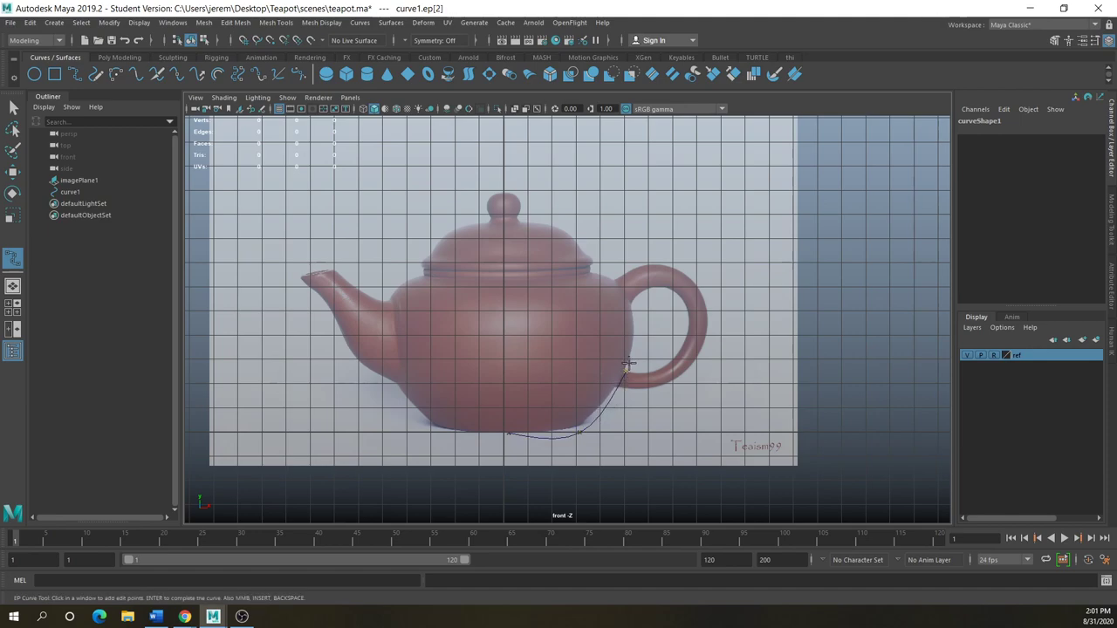
key("ctrl+z")
key("ctrl+z")
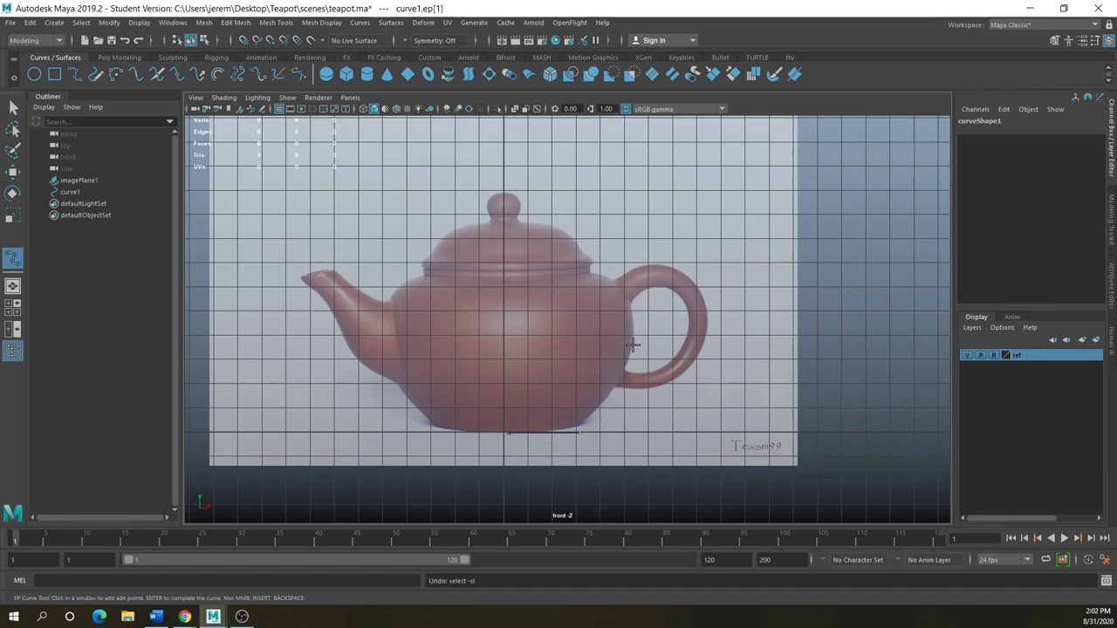
left_click(579, 427)
left_click(610, 392)
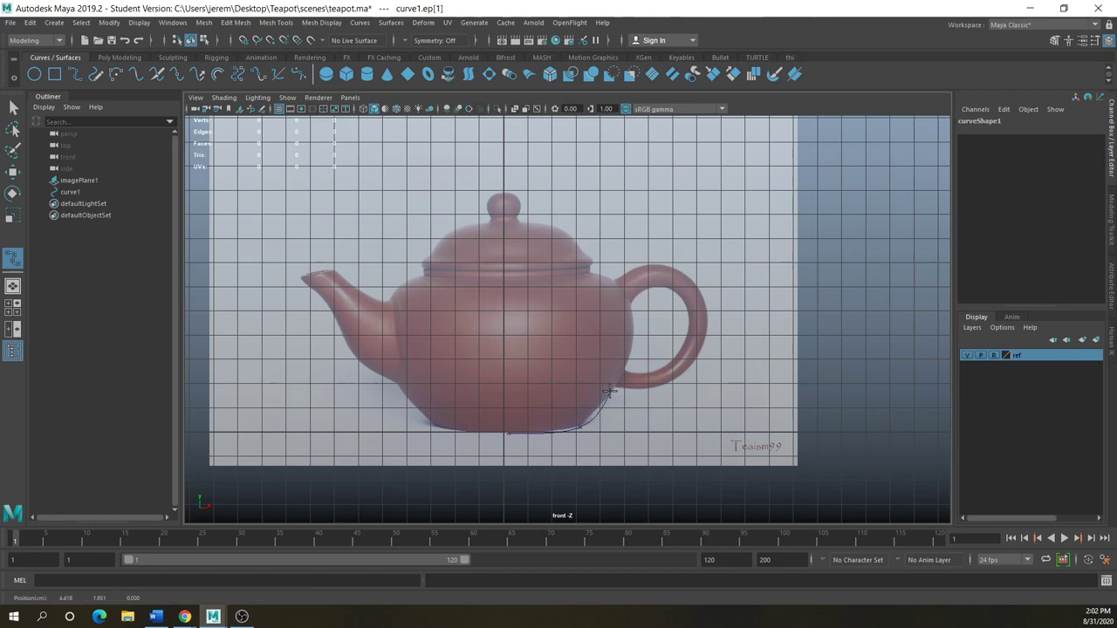
left_click(632, 329)
left_click(621, 290)
left_click(600, 273)
left_click(593, 269)
left_click(586, 263)
left_click(580, 259)
Continue the curve over the rim and down just inside the wall to the centre axis to give the body thickness, and finish it
left_click(581, 268)
left_click(589, 274)
left_click(599, 280)
left_click(608, 291)
left_click(630, 330)
left_click(619, 365)
left_click(594, 394)
left_click(573, 423)
left_click(542, 422)
left_click(503, 424)
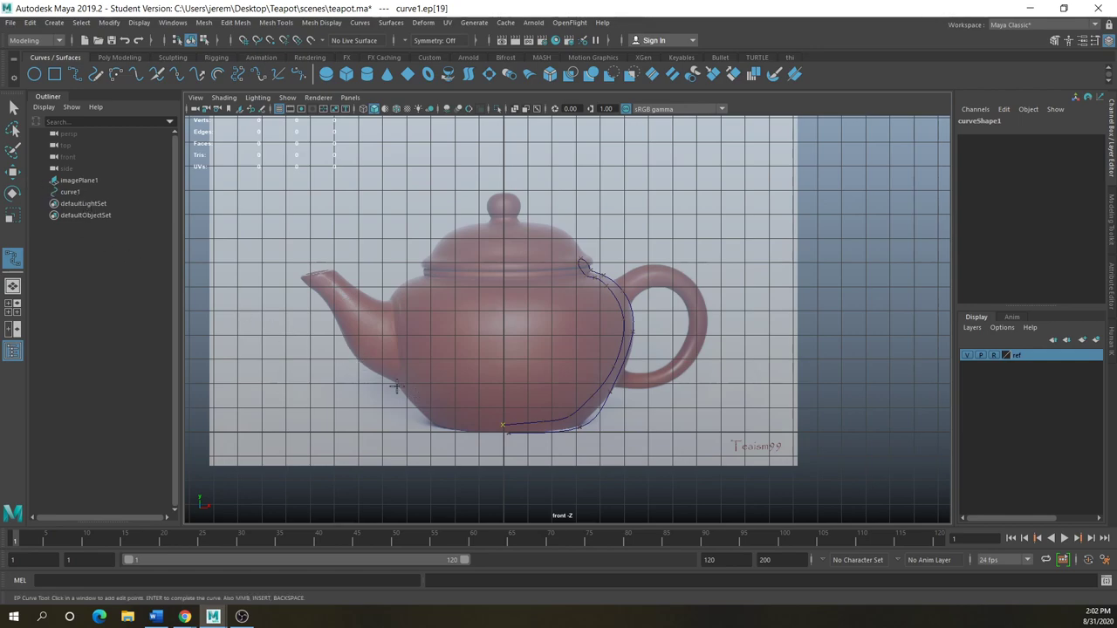
left_click(13, 172)
Switch the body curve to control vertices and scale its end points at the base flat in X so they align on the centre axis
scroll(488, 419, "up", 3)
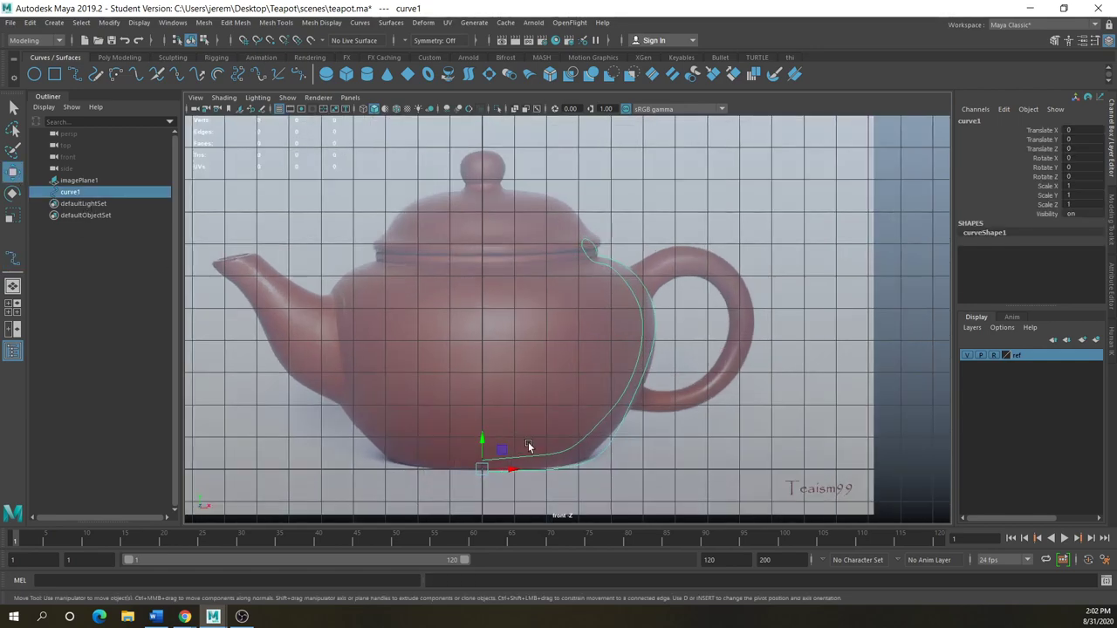
scroll(389, 323, "up", 4)
left_click(473, 354)
scroll(554, 391, "up", 3)
right_click_drag(490, 394, 450, 331)
left_click_drag(450, 379, 491, 409)
left_click(486, 407)
left_click_drag(430, 377, 477, 421)
left_click(12, 215)
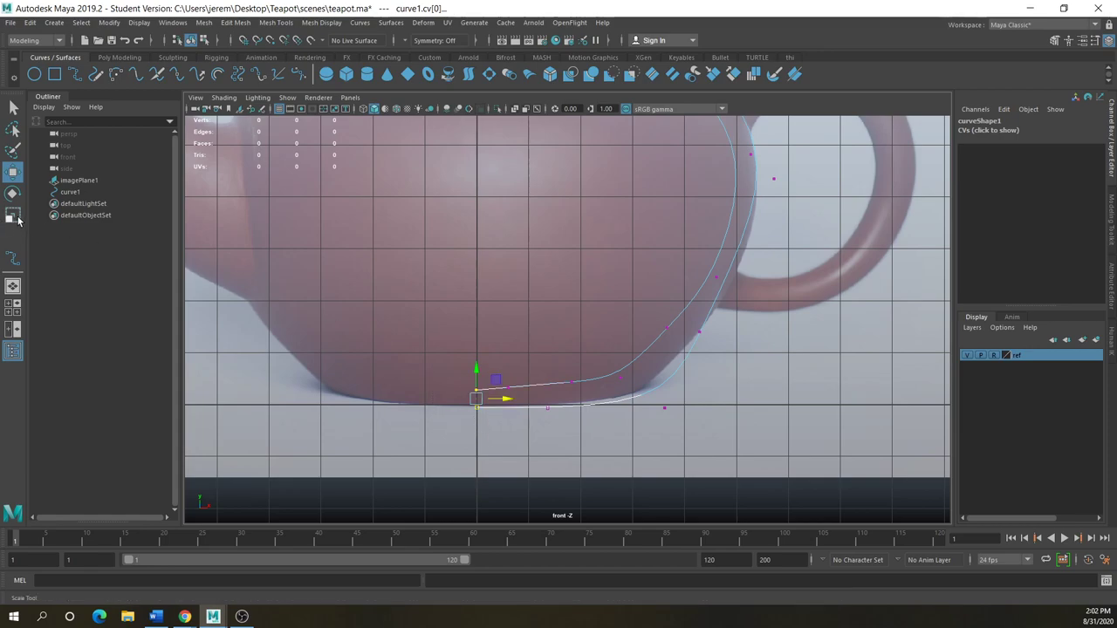
left_click_drag(502, 399, 447, 404)
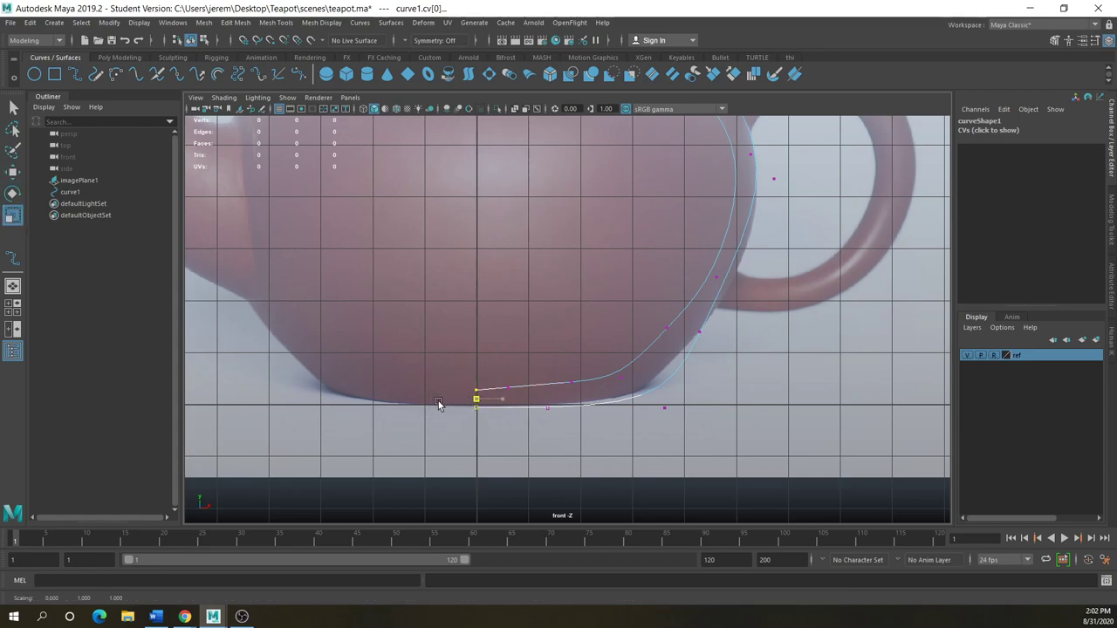
left_click_drag(287, 394, 420, 387)
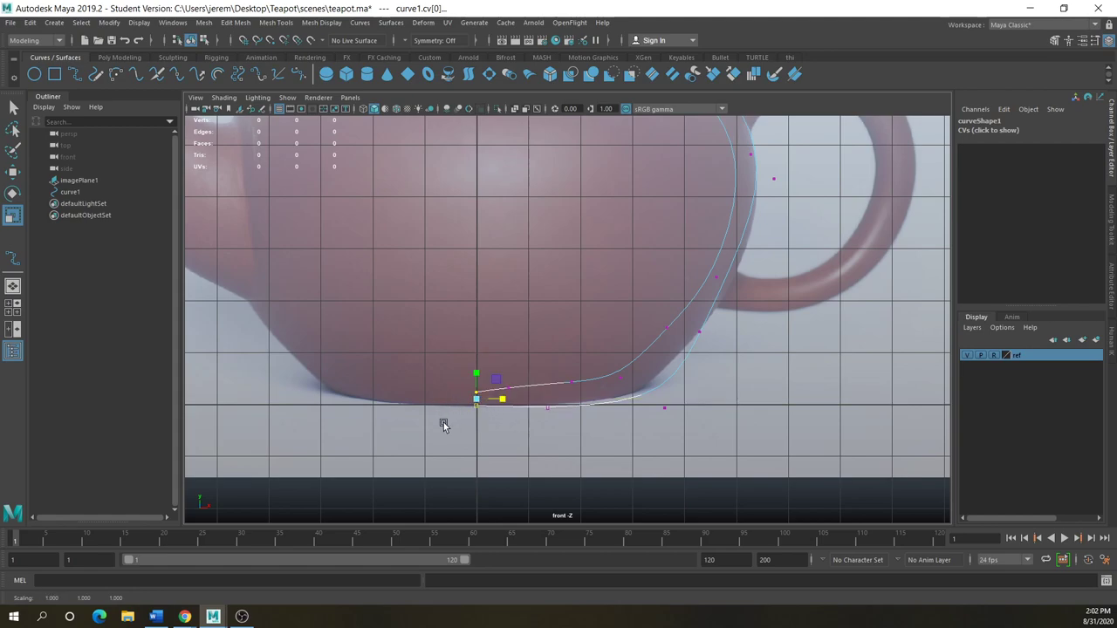
key("ctrl+z")
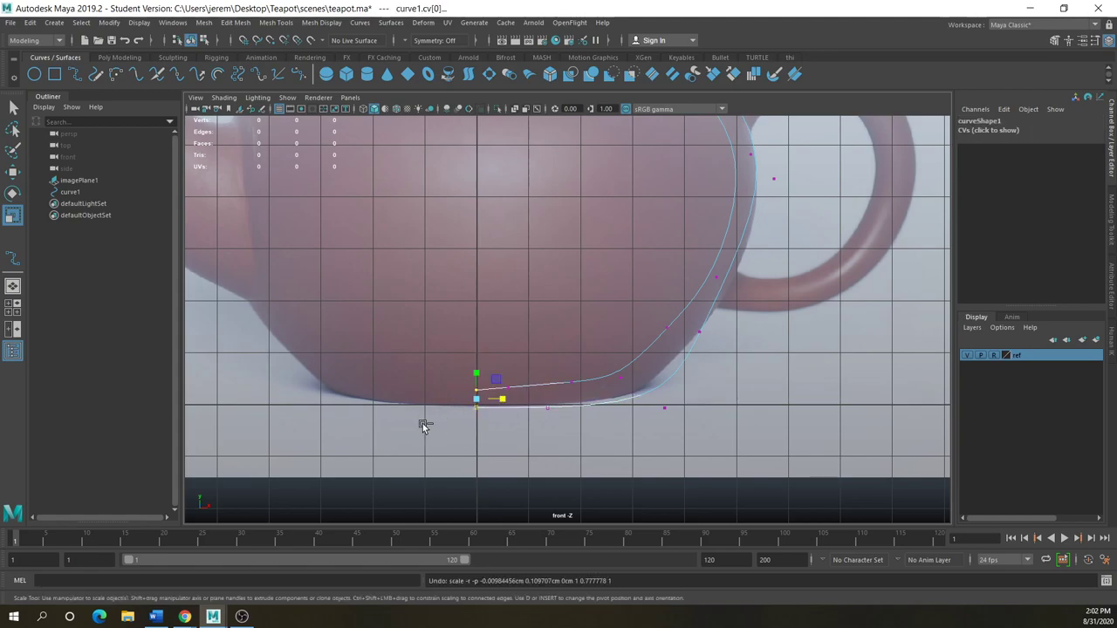
left_click(501, 430)
scroll(512, 421, "down", 4)
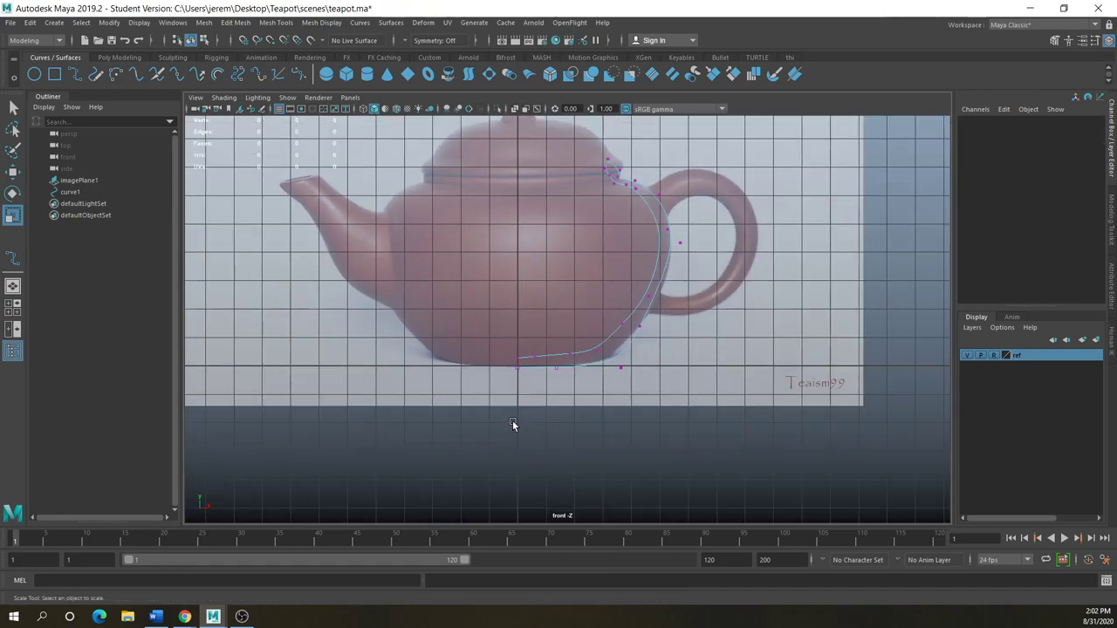
Move the body curve's control vertices around the shoulder below the rim to smooth the inner wall line
scroll(726, 250, "up", 1)
middle_click_drag(721, 248, 524, 407, "alt")
scroll(524, 407, "up", 2)
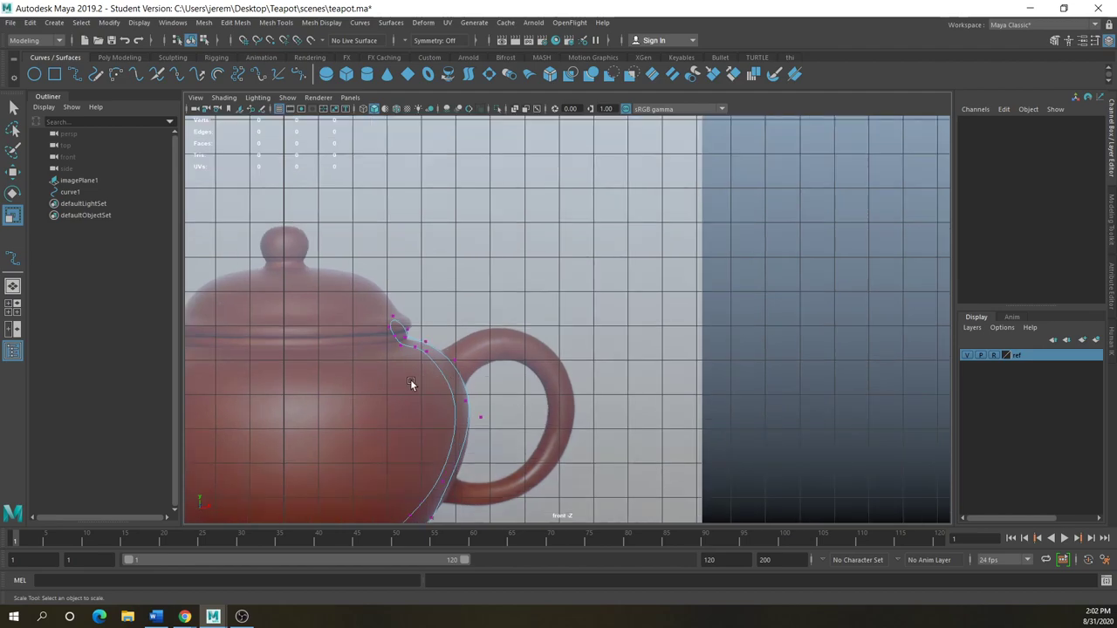
left_click(12, 172)
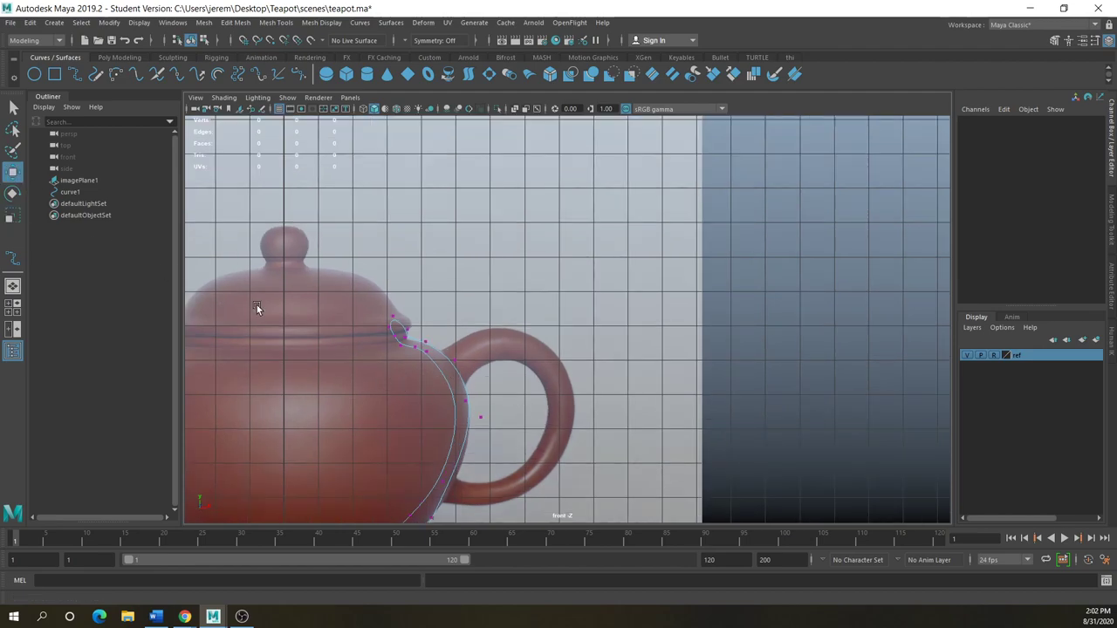
left_click(480, 418)
left_click(454, 359)
left_click_drag(474, 362, 433, 354)
left_click(417, 352)
left_click(432, 352)
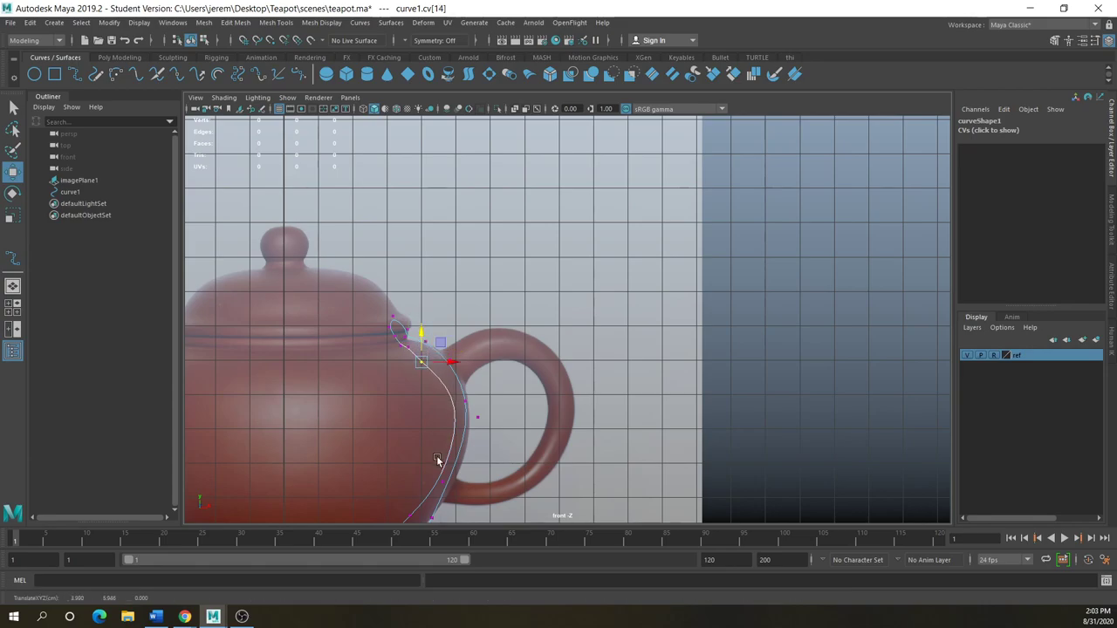
Adjust the control vertices along the body curve's side wall to follow the teapot's silhouette, and clear the selection
middle_click_drag(443, 453, 471, 353, "alt")
left_click(452, 434)
left_click_drag(453, 415, 506, 387)
left_click(527, 286)
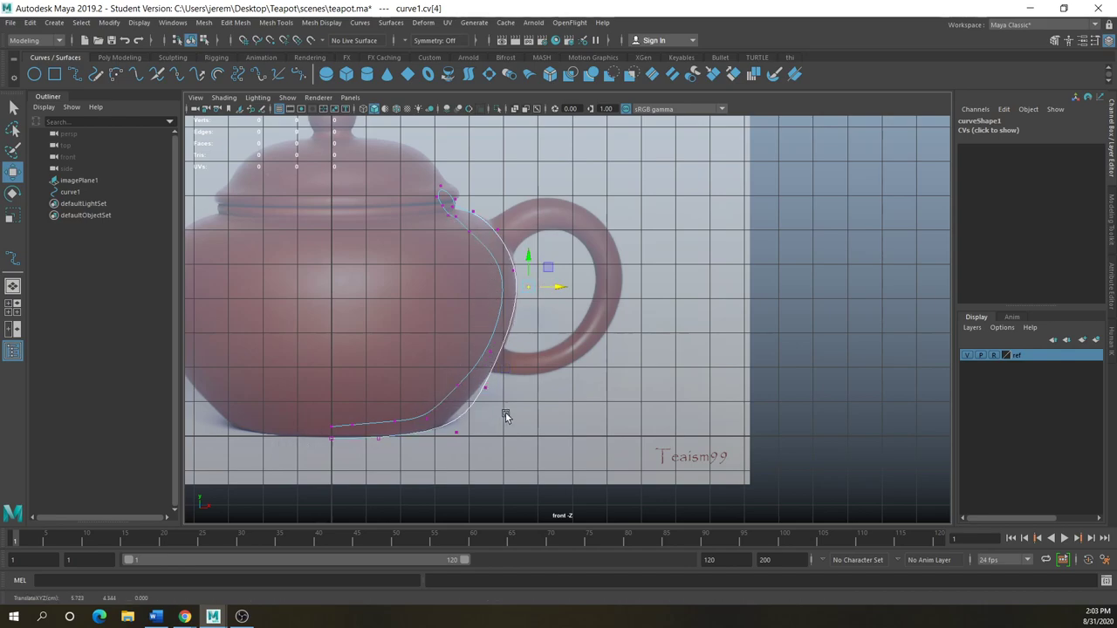
left_click(480, 421)
In the perspective view, return the body curve to object mode and revolve it into the teapot body surface
key("space")
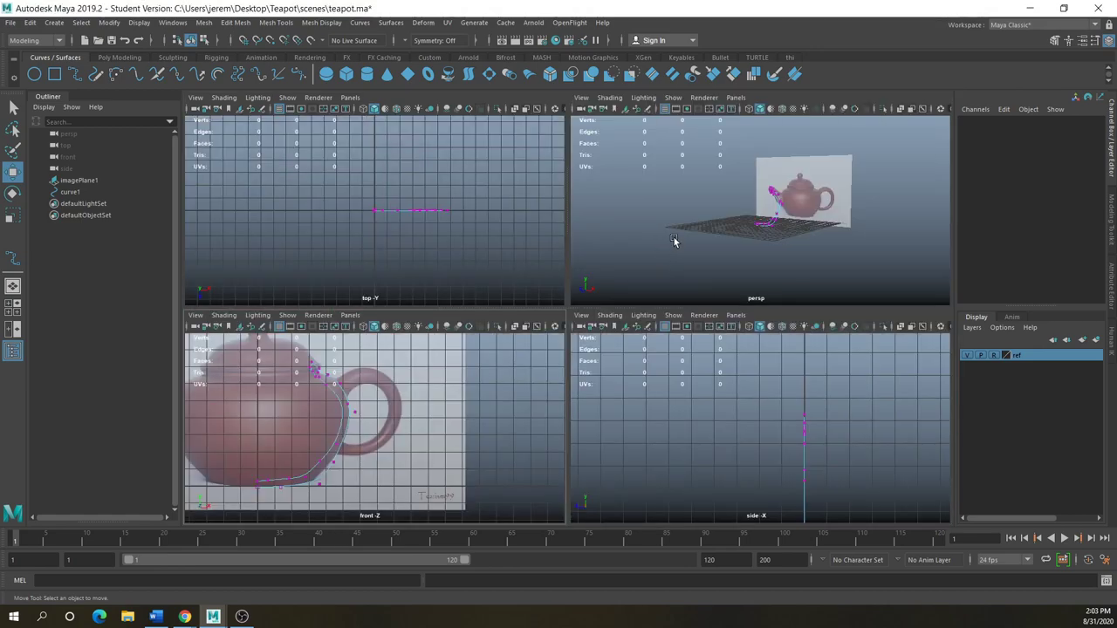
left_click_drag(735, 245, 835, 251, "alt")
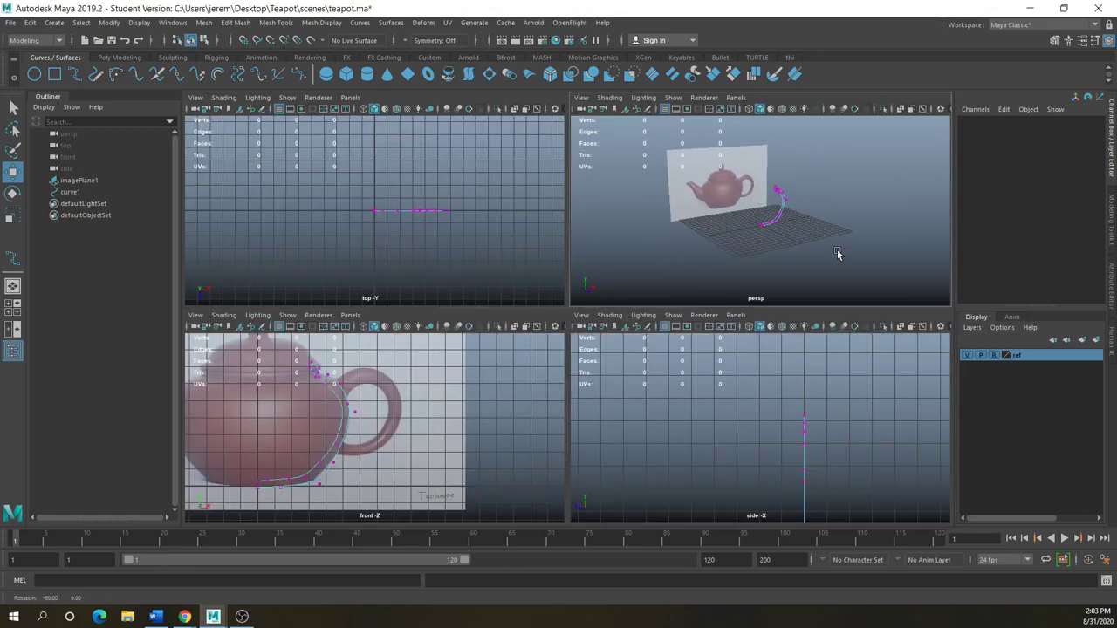
key("space")
right_click_drag(606, 330, 654, 311)
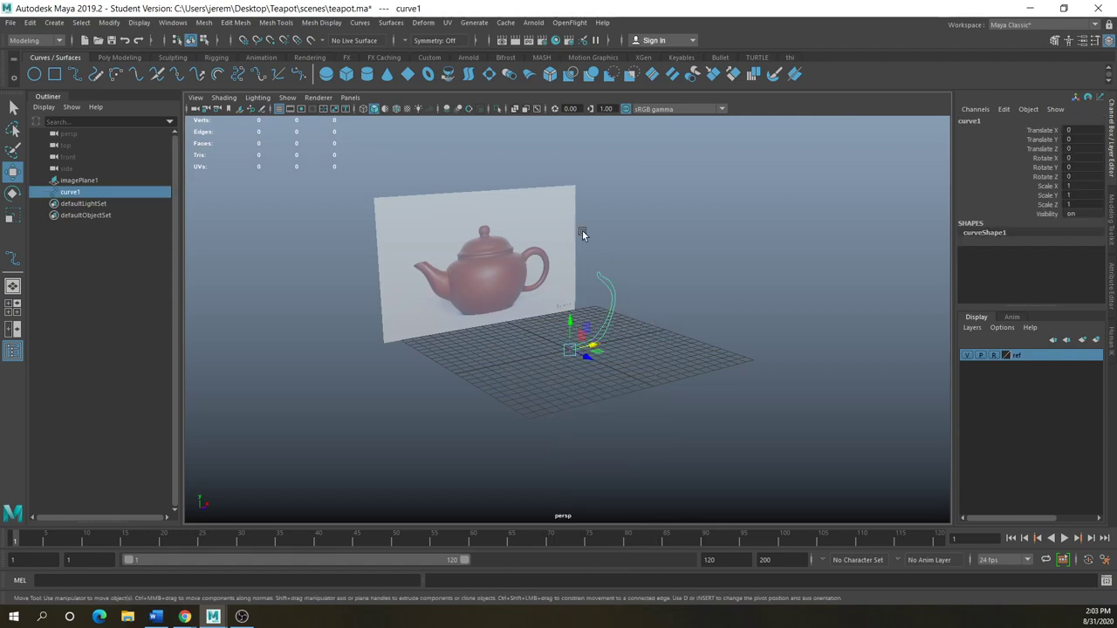
left_click(390, 23)
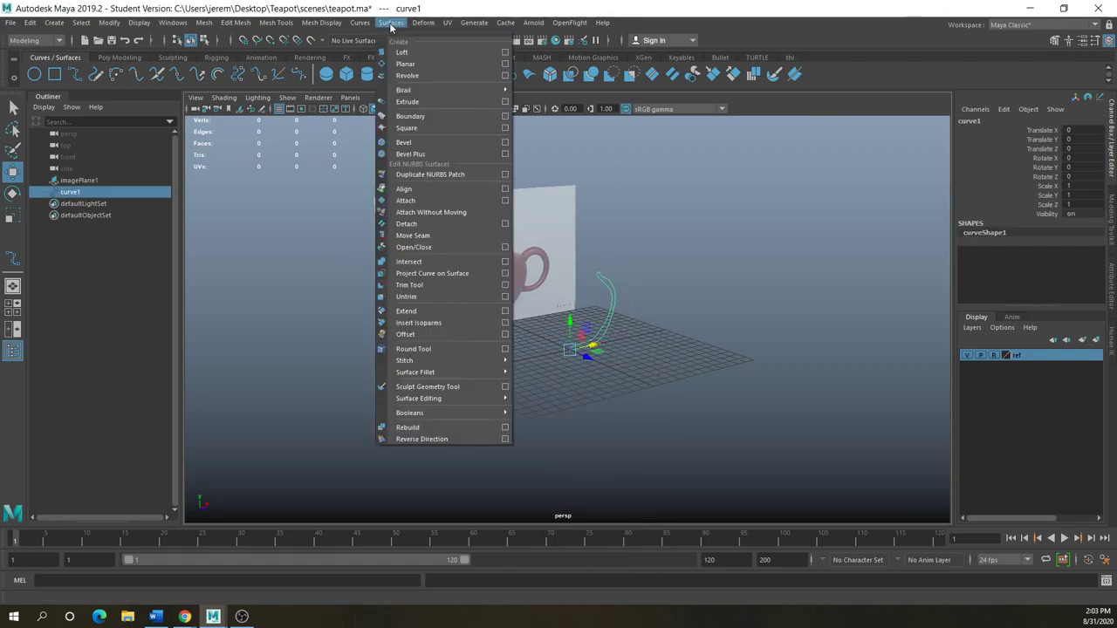
left_click(410, 76)
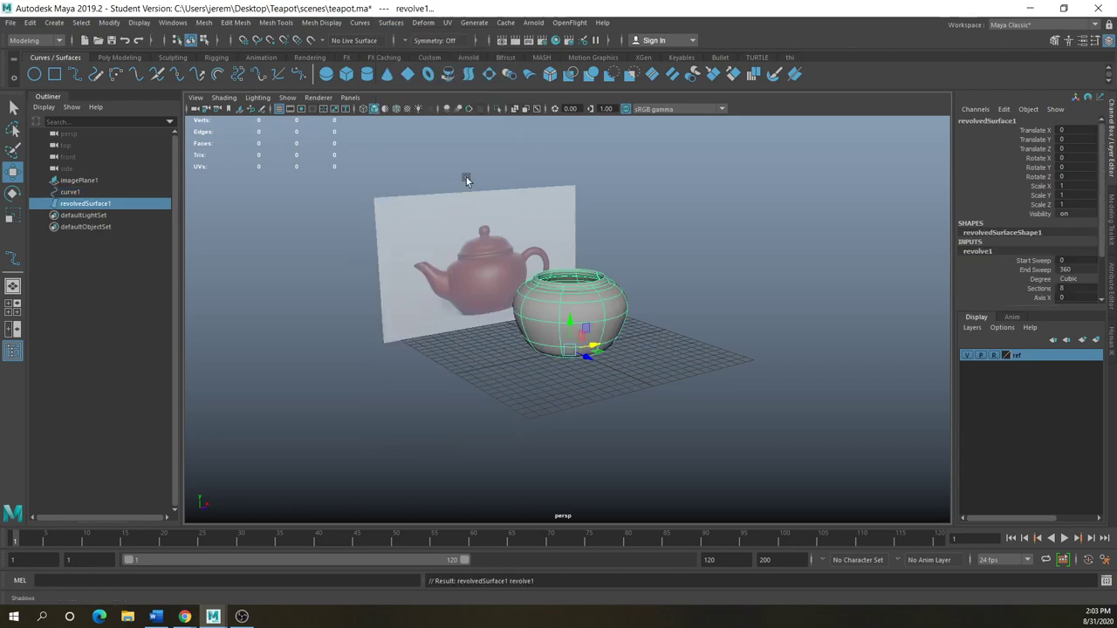
Examine the revolved body in the perspective, four-view and front-view layouts against the teapot reference
key("space")
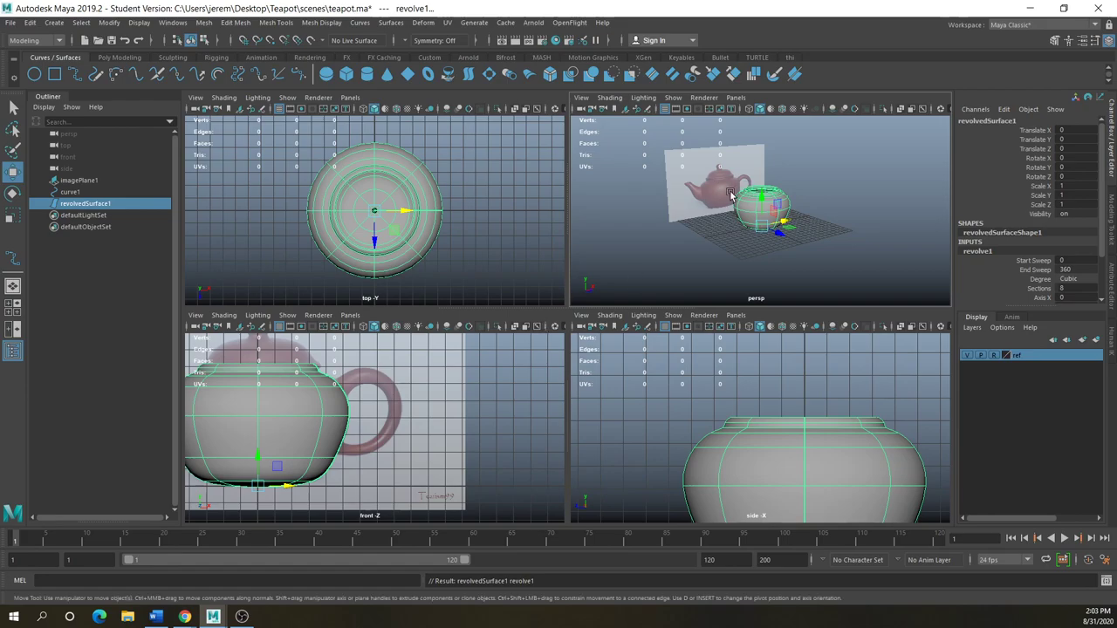
key("space")
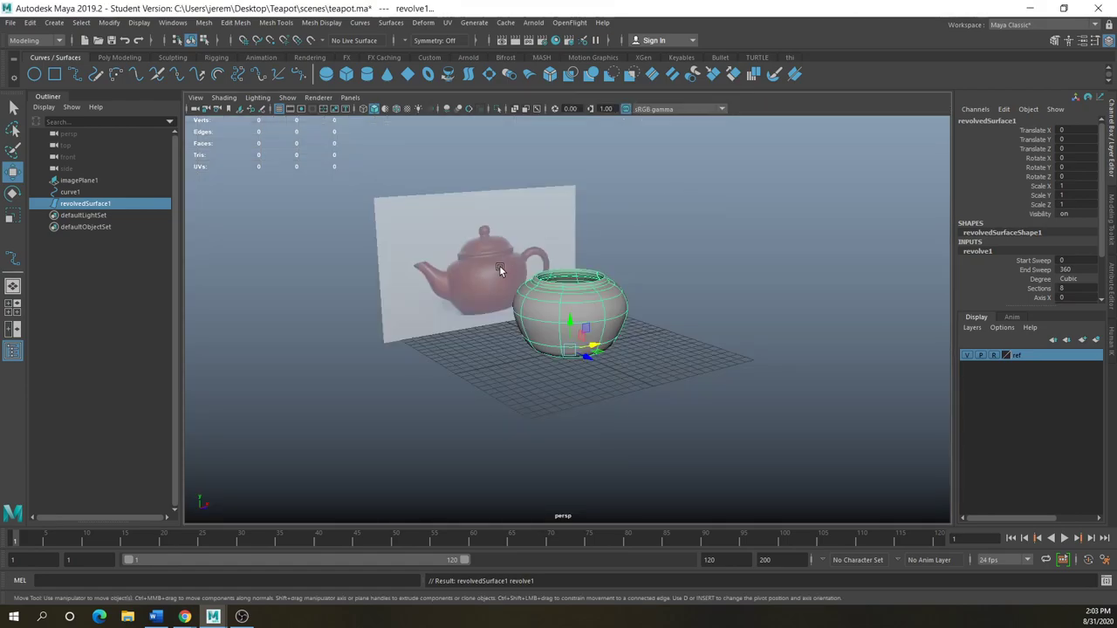
key("space")
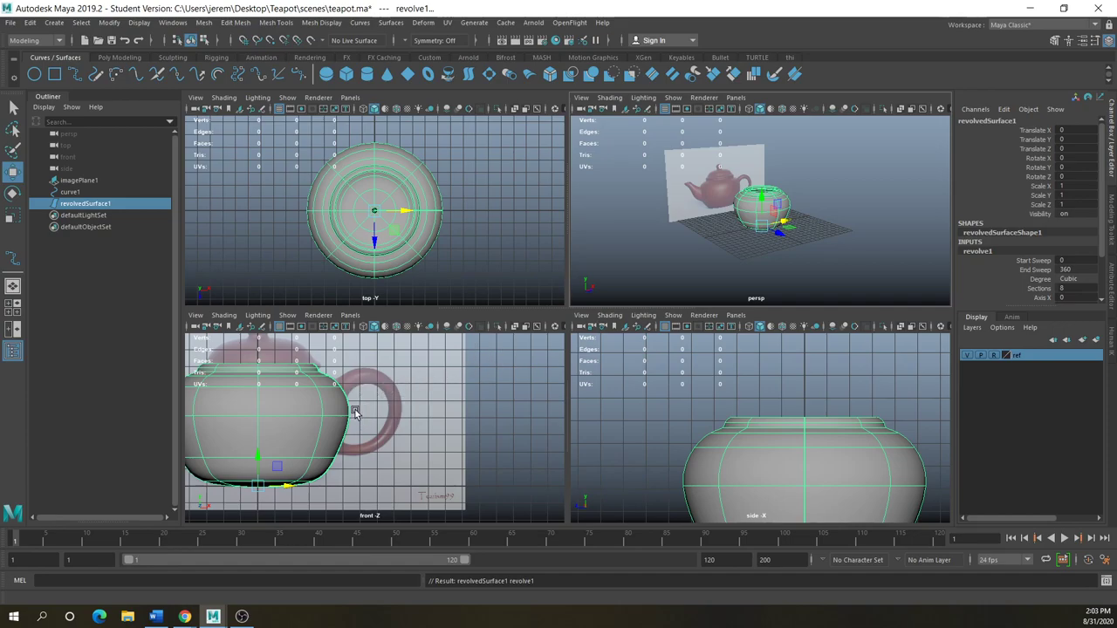
key("space")
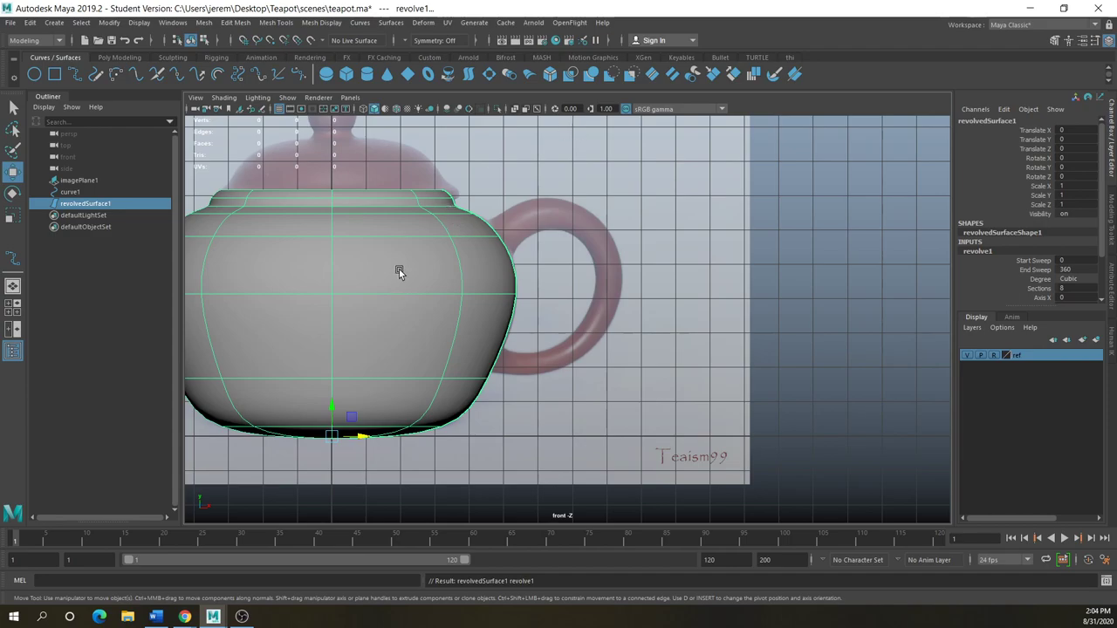
key("space")
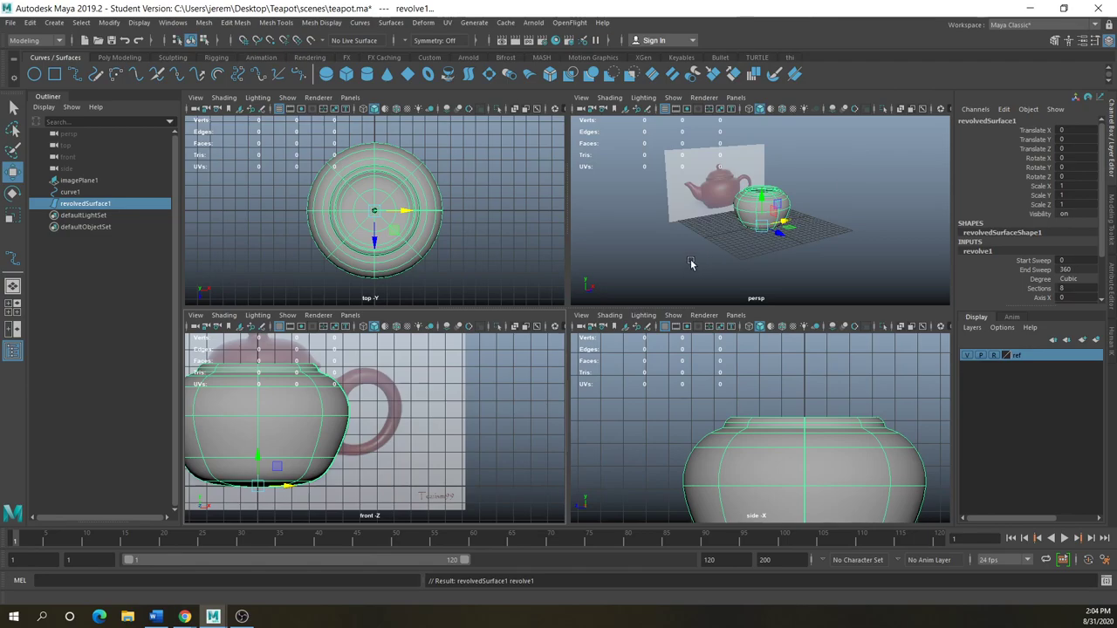
key("space")
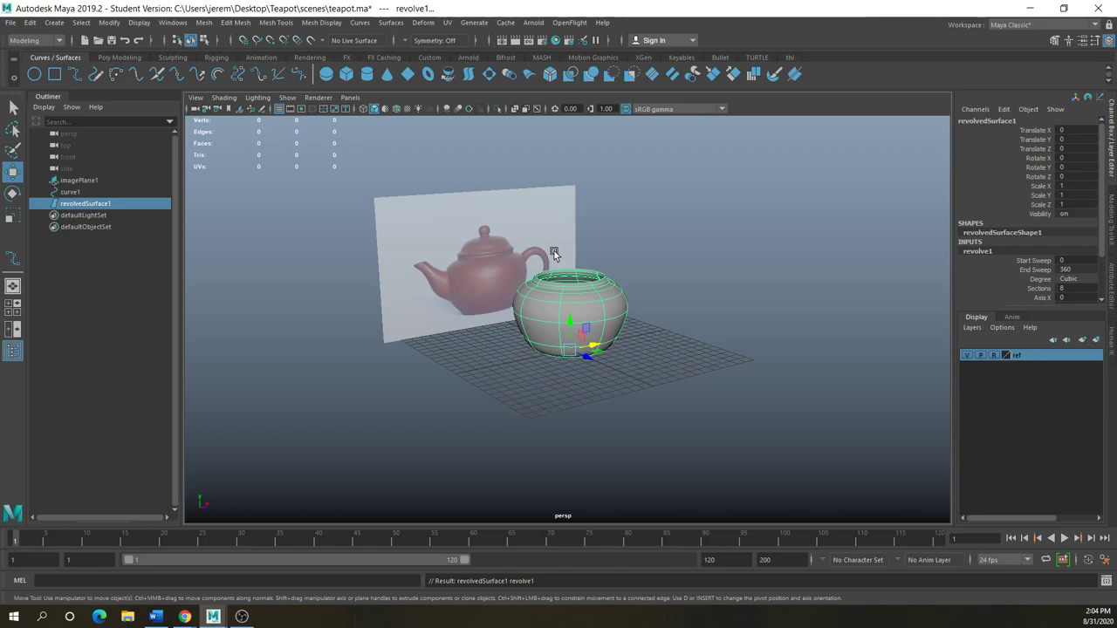
key("space")
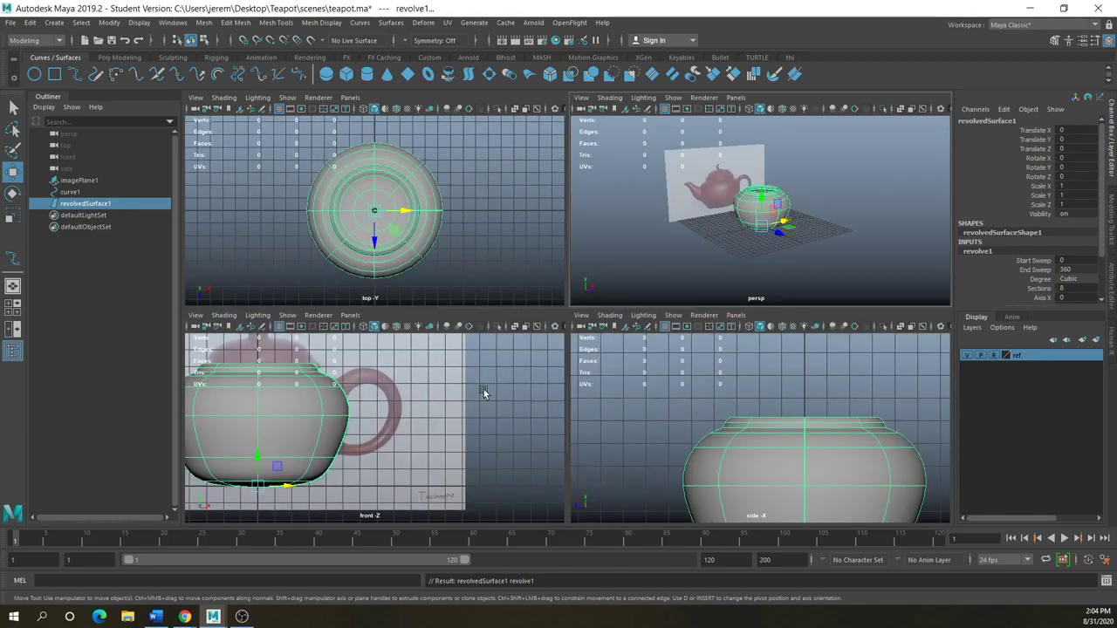
scroll(326, 420, "down", 3)
scroll(325, 420, "up", 4)
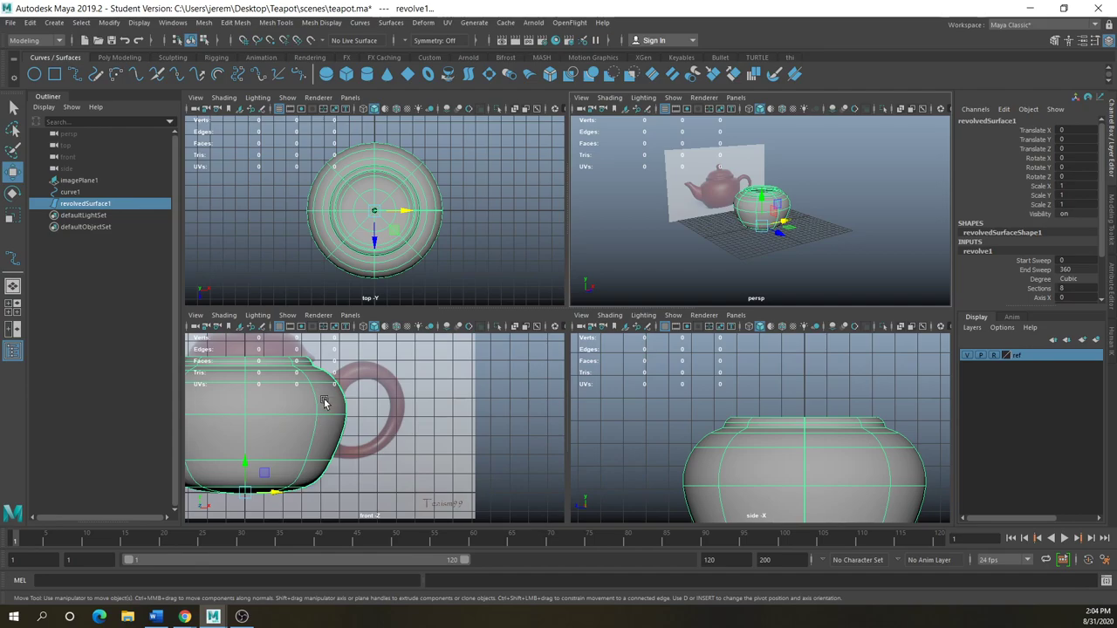
key("space")
key("space")
key("space")
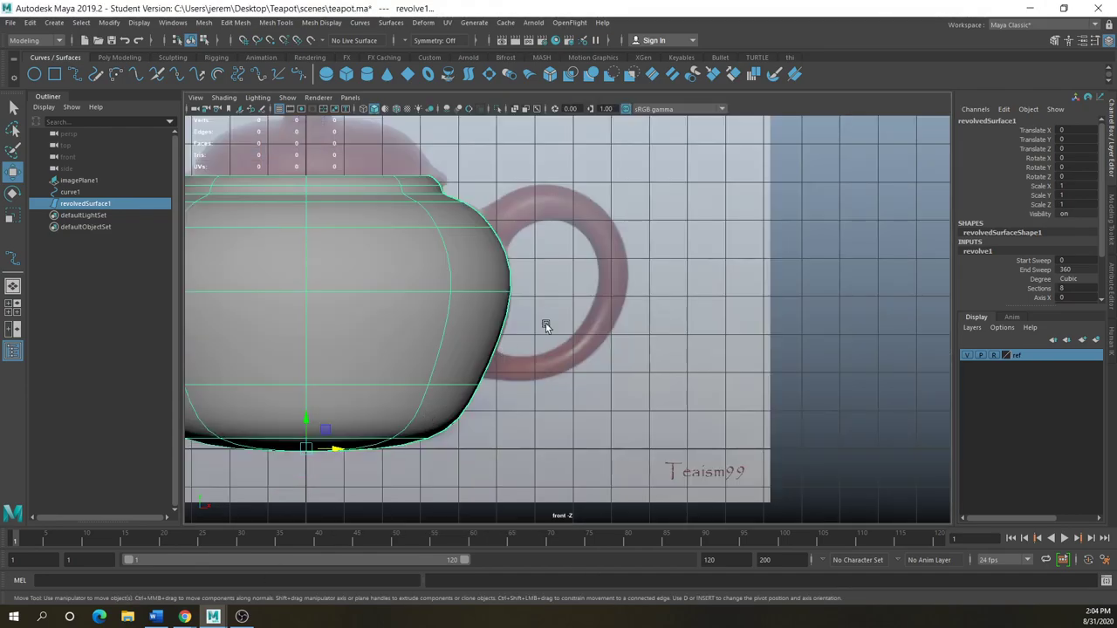
In the front view, trace the lid's outer profile with the EP Curve Tool from the knob's top centre to the lid's rim
middle_click_drag(545, 308, 735, 317, "alt")
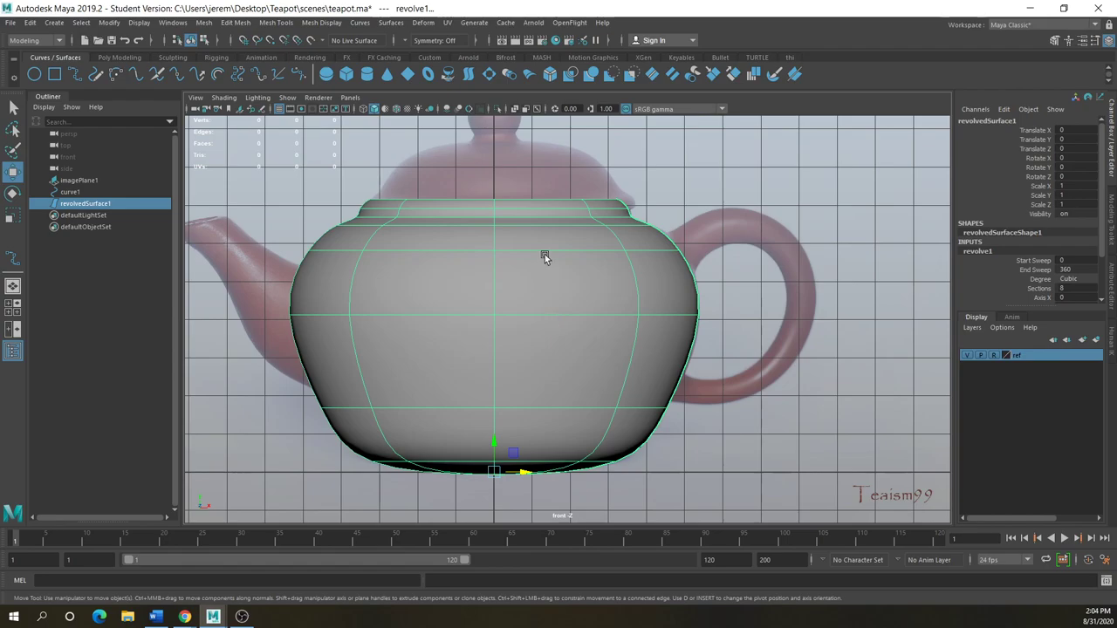
middle_click_drag(510, 192, 492, 234, "alt")
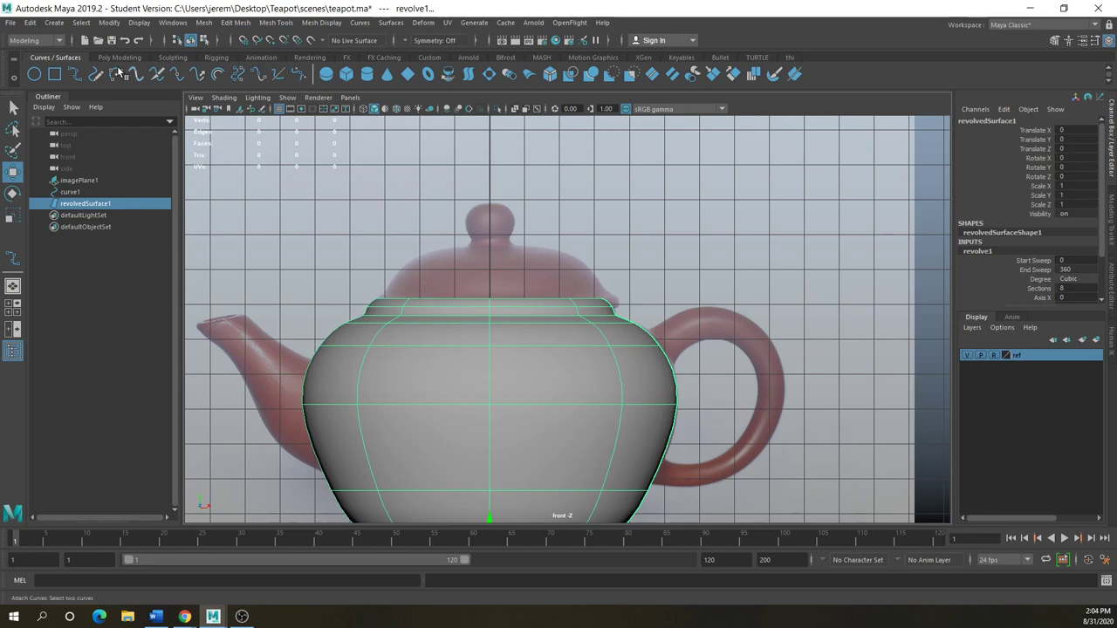
left_click(73, 70)
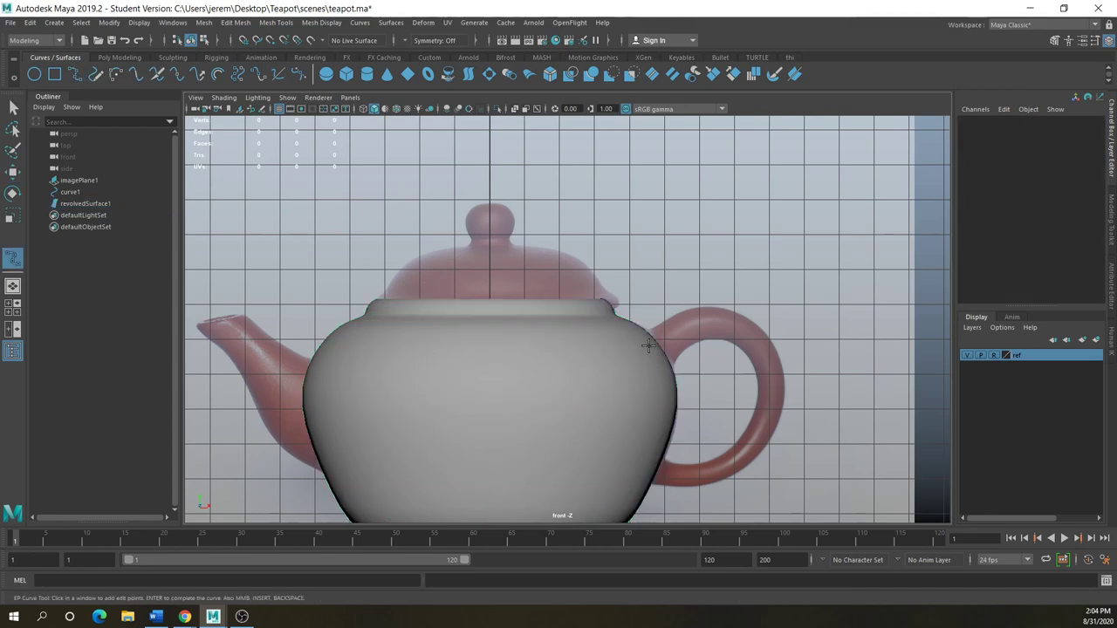
left_click(490, 204)
left_click(519, 223)
left_click(514, 235)
left_click(518, 247)
left_click(550, 251)
left_click(572, 254)
left_click(585, 266)
left_click(600, 278)
left_click(610, 289)
left_click(617, 299)
left_click(621, 310)
Continue the lid curve around the rim and back along the lid's inner side to the centre axis below the knob, and finish it
left_click(611, 309)
left_click(603, 303)
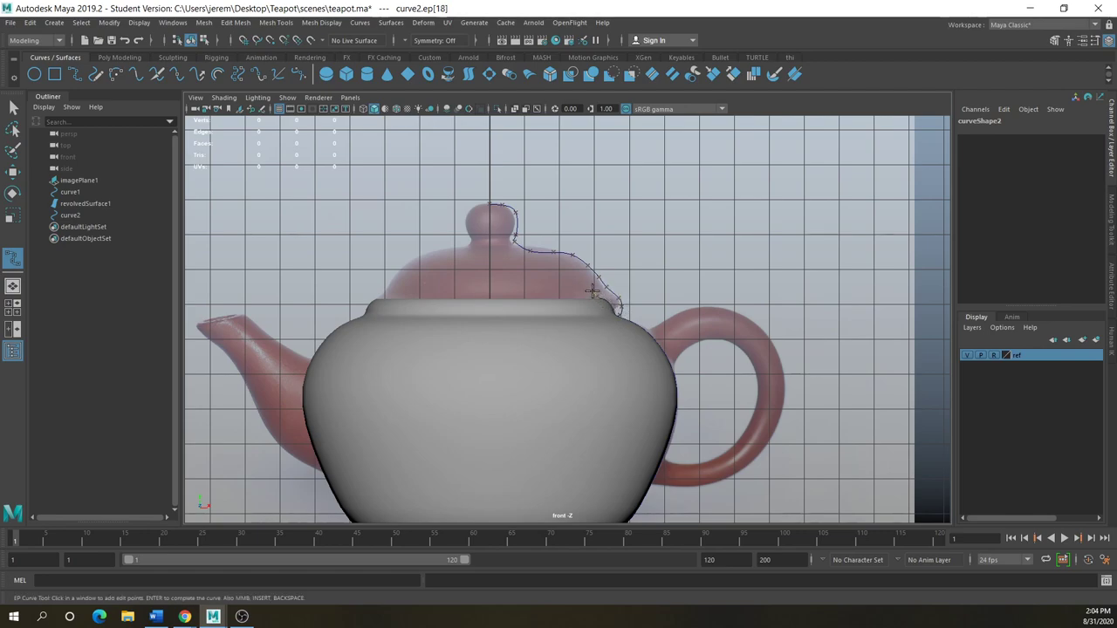
left_click(559, 260)
left_click(535, 256)
left_click(511, 250)
left_click(504, 248)
left_click(496, 246)
left_click(491, 246)
key("space")
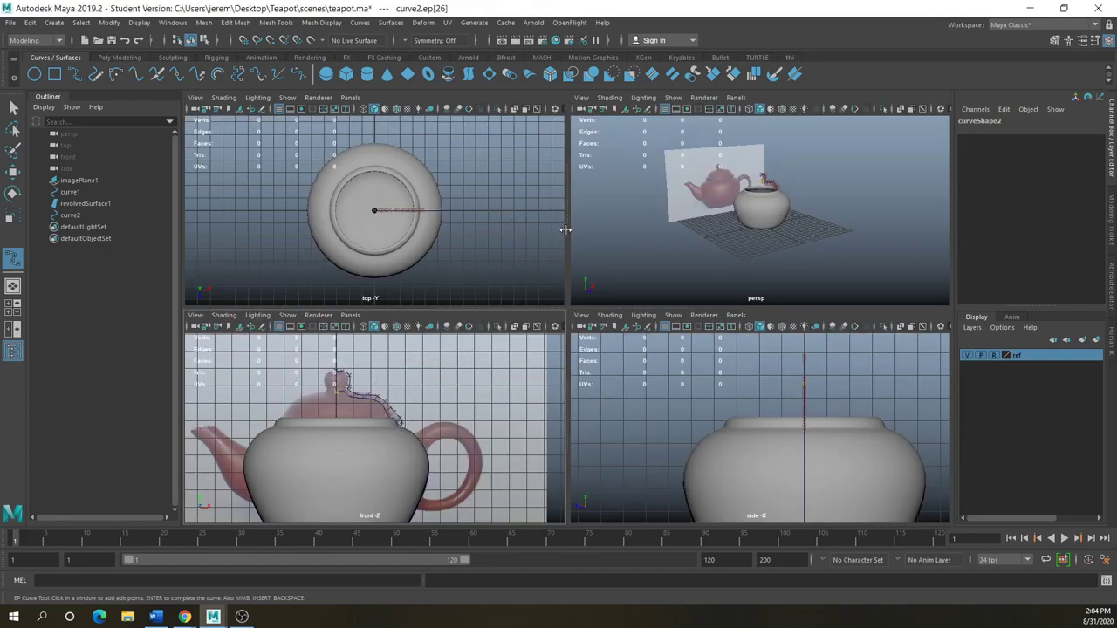
key("space")
key("Return")
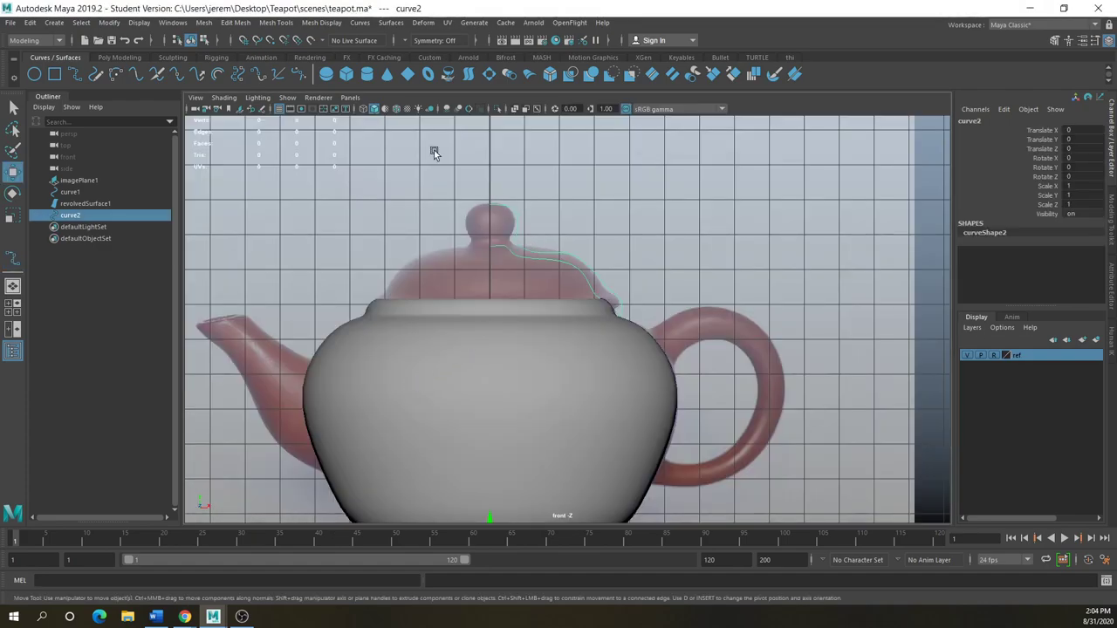
Show the lid curve's control vertices in the front view and select its end vertices along the lid's centre axis for adjustment
key("w")
right_click_drag(514, 244, 454, 244)
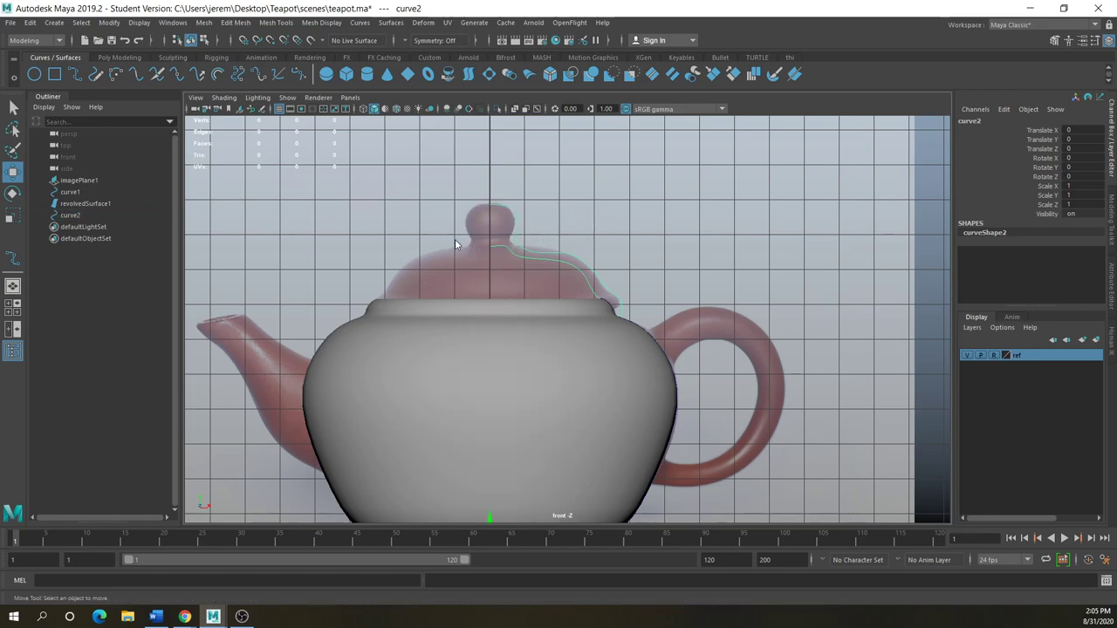
scroll(524, 242, "up", 2)
left_click_drag(452, 162, 464, 247)
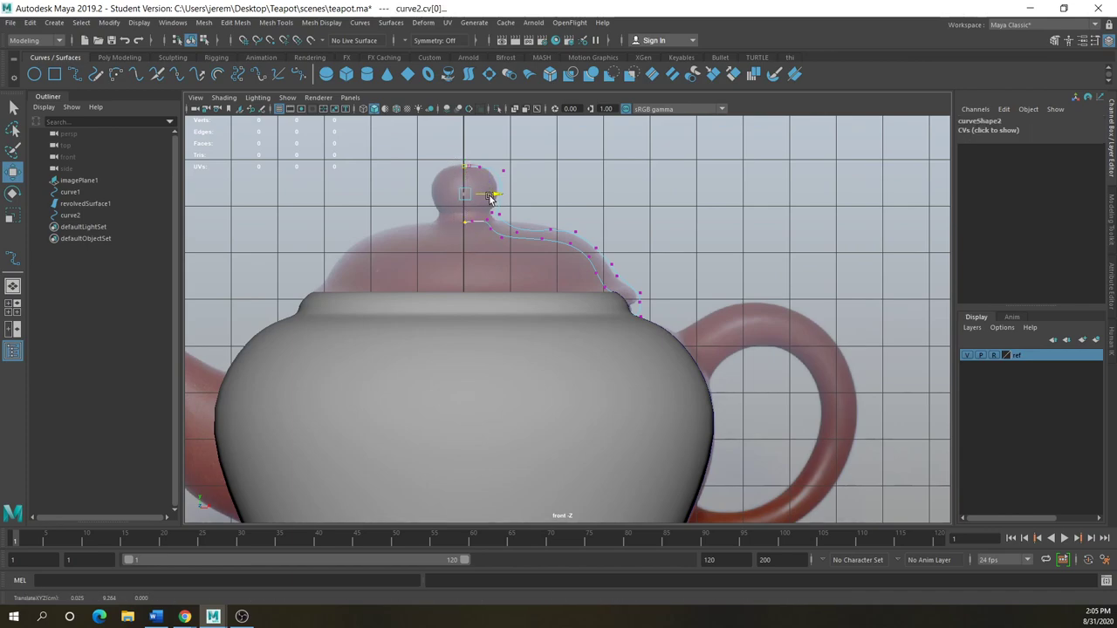
key("r")
middle_click_drag(358, 199, 375, 185)
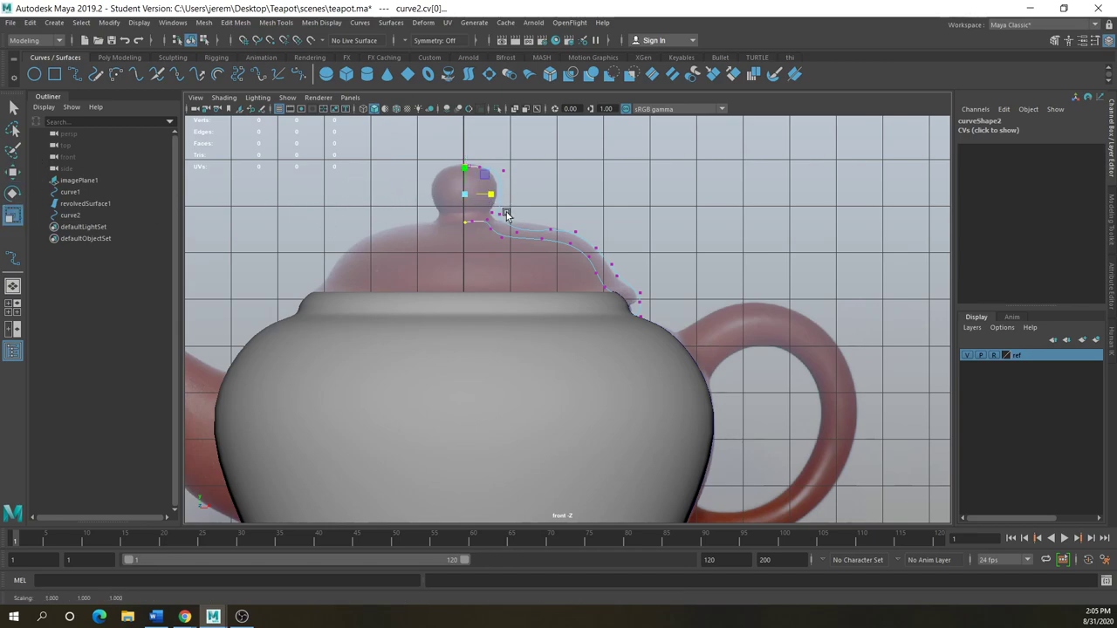
key("w")
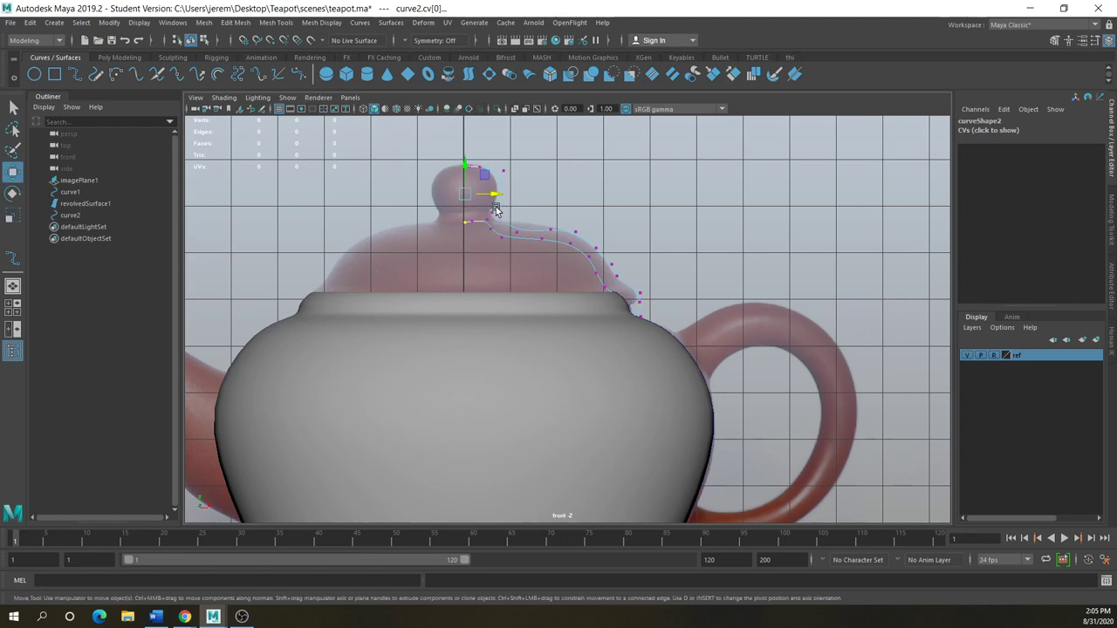
Reshape the lid curve's knob by pulling the neck vertices inward and adjusting the vertices at the knob's side and top to match the reference
left_click_drag(487, 217, 496, 208)
middle_click_drag(495, 208, 493, 177)
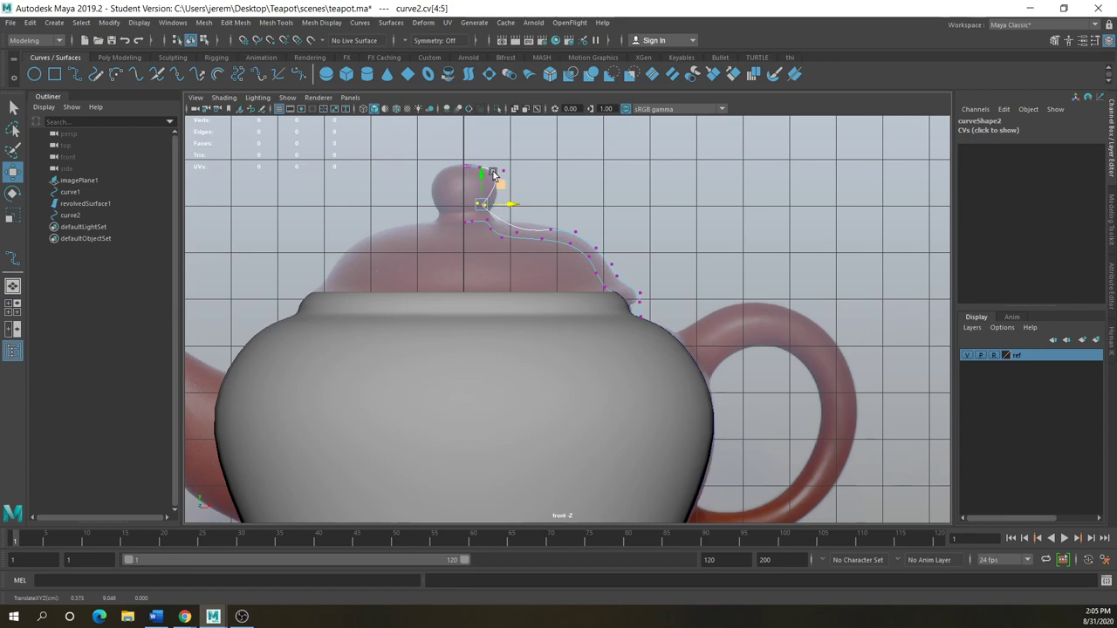
left_click(504, 171)
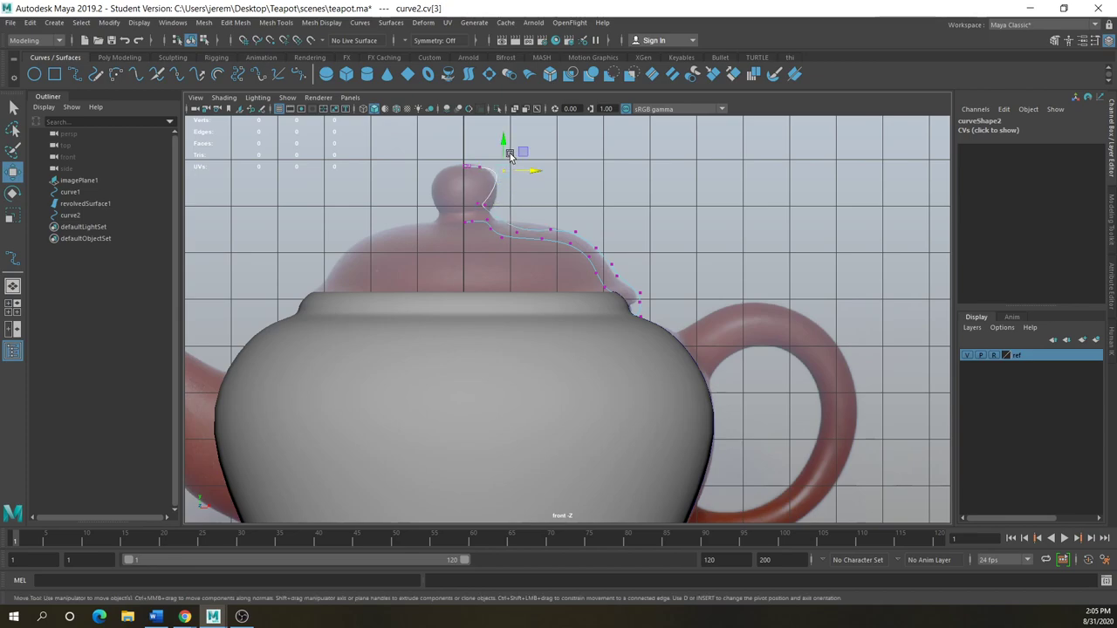
left_click_drag(503, 155, 480, 157)
left_click(478, 170)
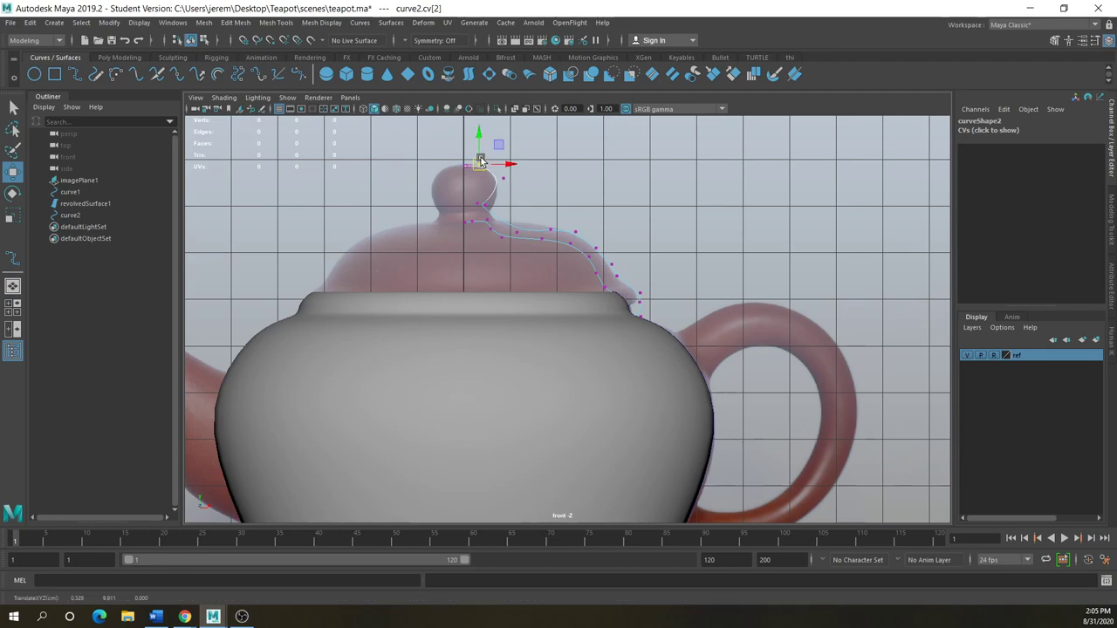
Raise the two outer-profile vertices on the lid's shoulder beside the knob so the curve follows the reference
left_click(516, 223)
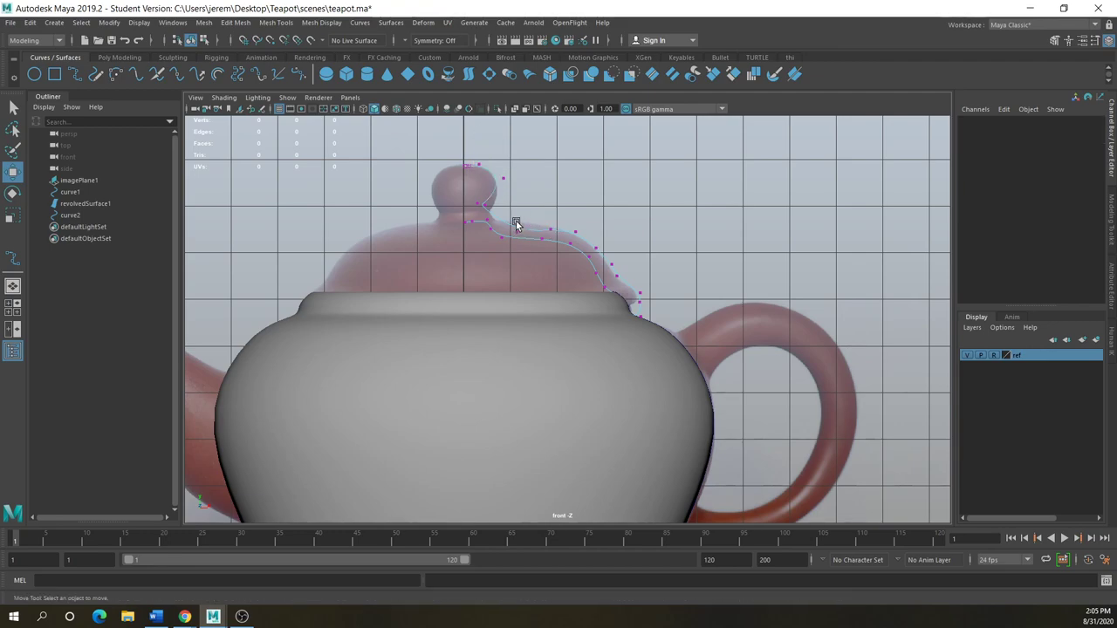
left_click(516, 230)
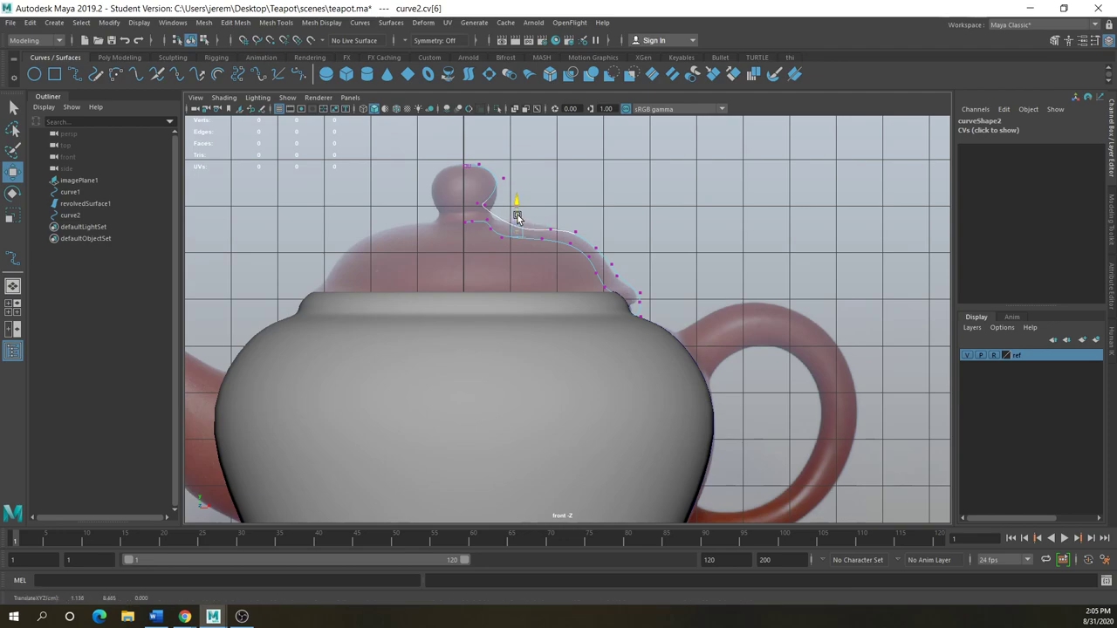
left_click(550, 225)
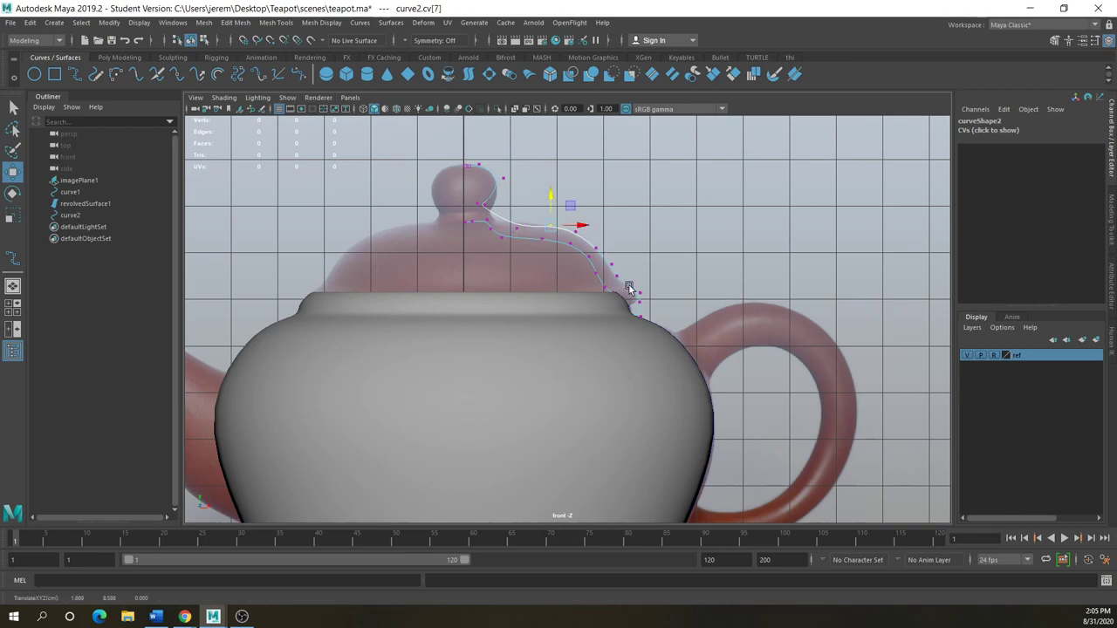
Move the lower rim vertices inward and the outer rim vertices outward to shape the lid's edge around the body opening
left_click_drag(630, 299, 627, 334)
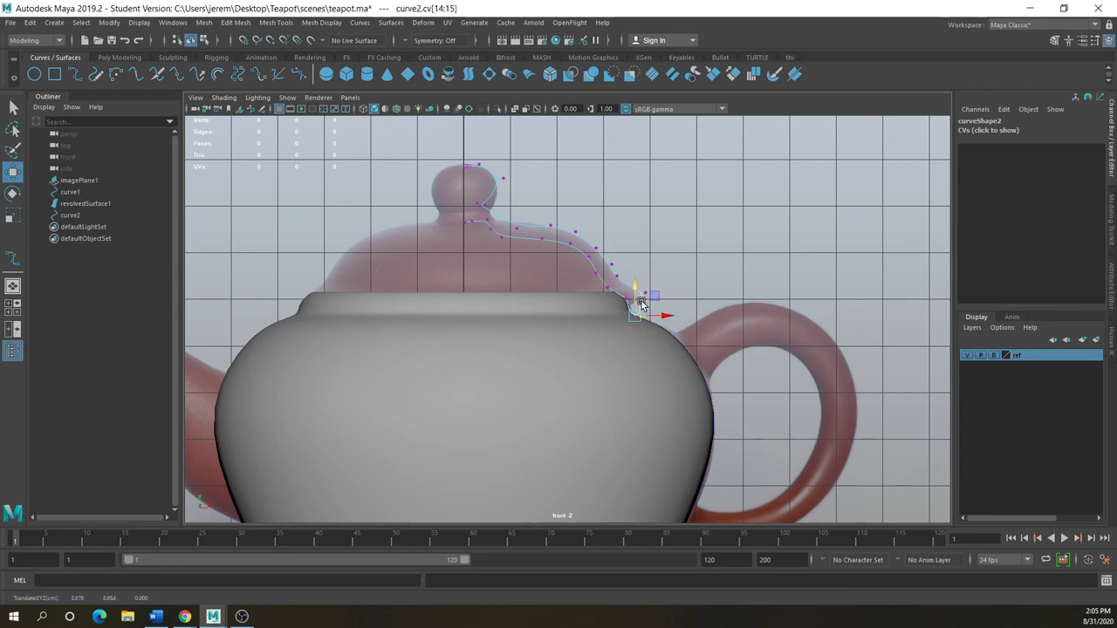
left_click(654, 297)
left_click_drag(643, 309, 670, 296)
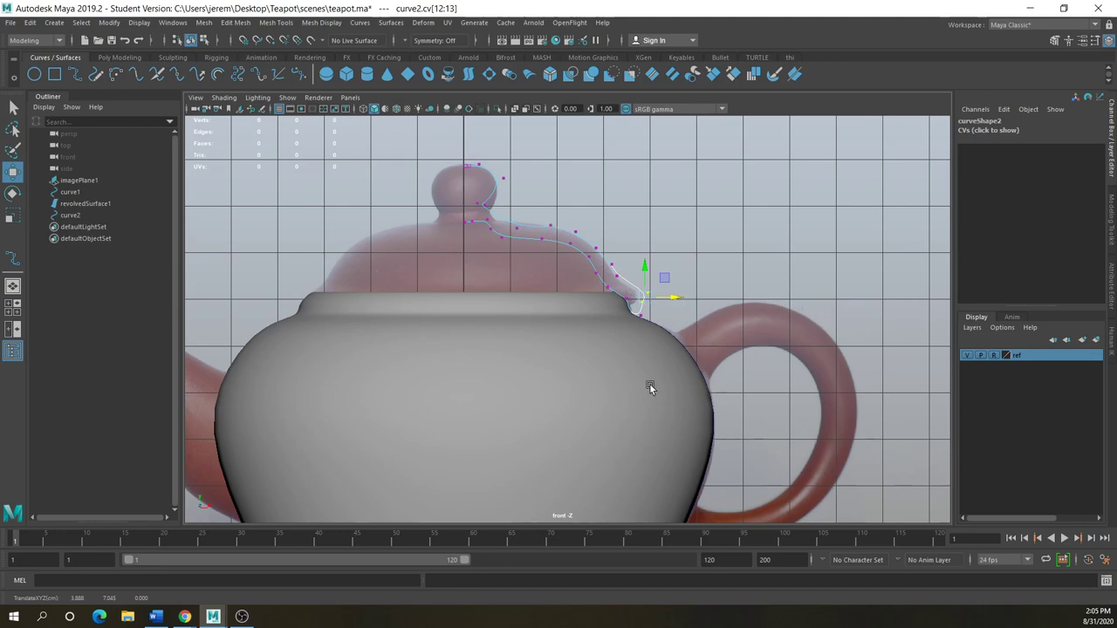
scroll(614, 372, "down", 3)
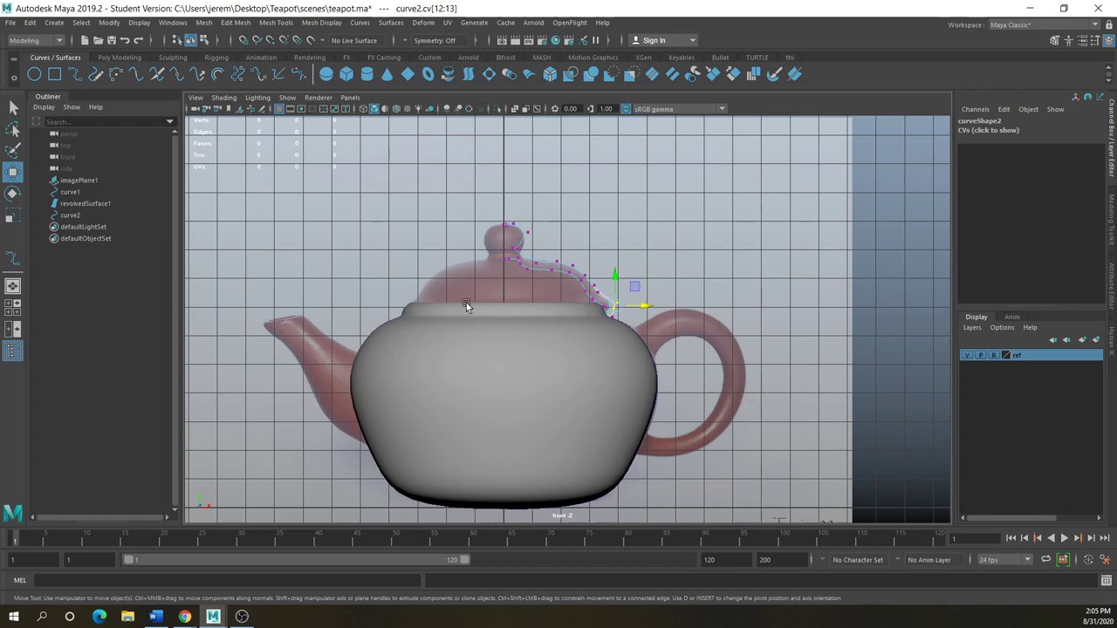
scroll(544, 280, "up", 3)
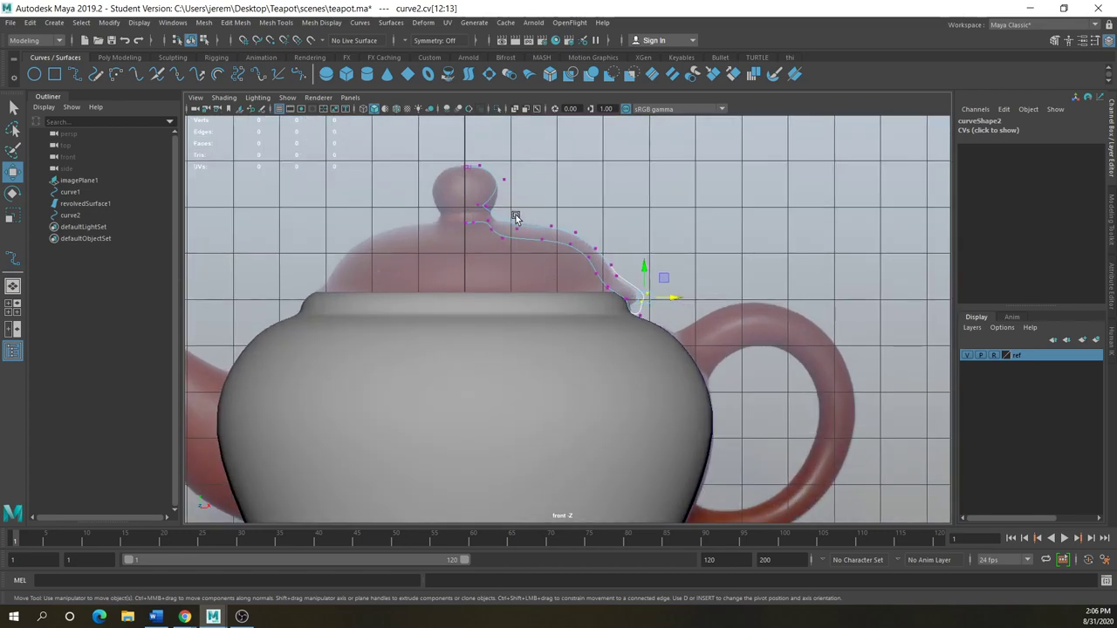
Return the lid curve to object mode, continue past the student-version save notice, and revolve the curve into the lid surface
right_click_drag(549, 228, 587, 213)
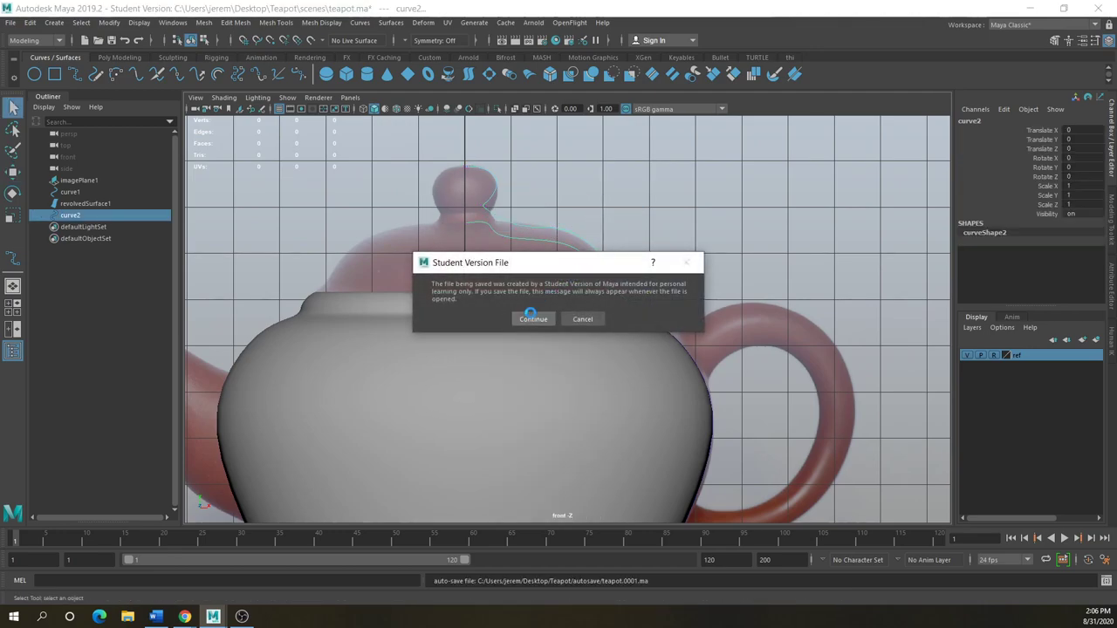
left_click(530, 313)
key("space")
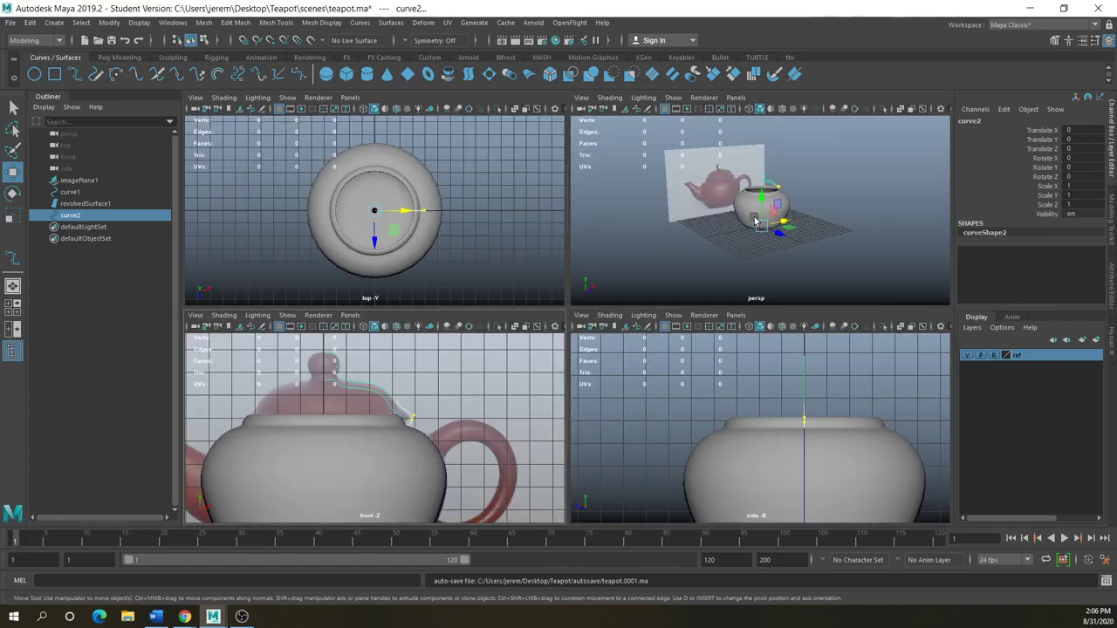
left_click_drag(763, 220, 680, 242, "alt")
key("space")
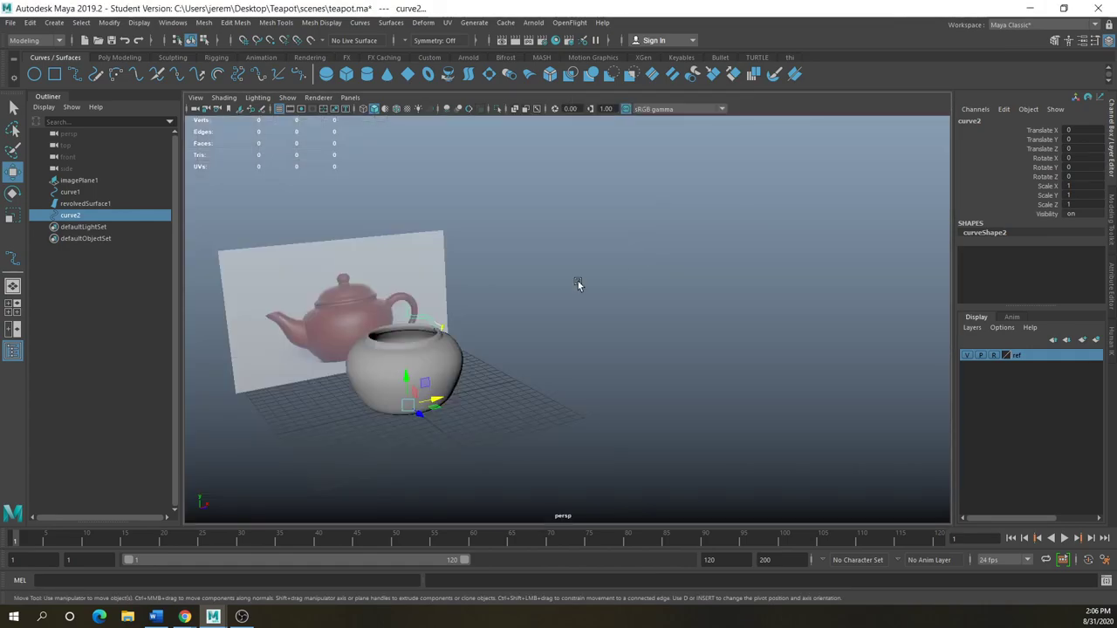
left_click_drag(450, 338, 365, 317, "alt")
left_click(361, 320)
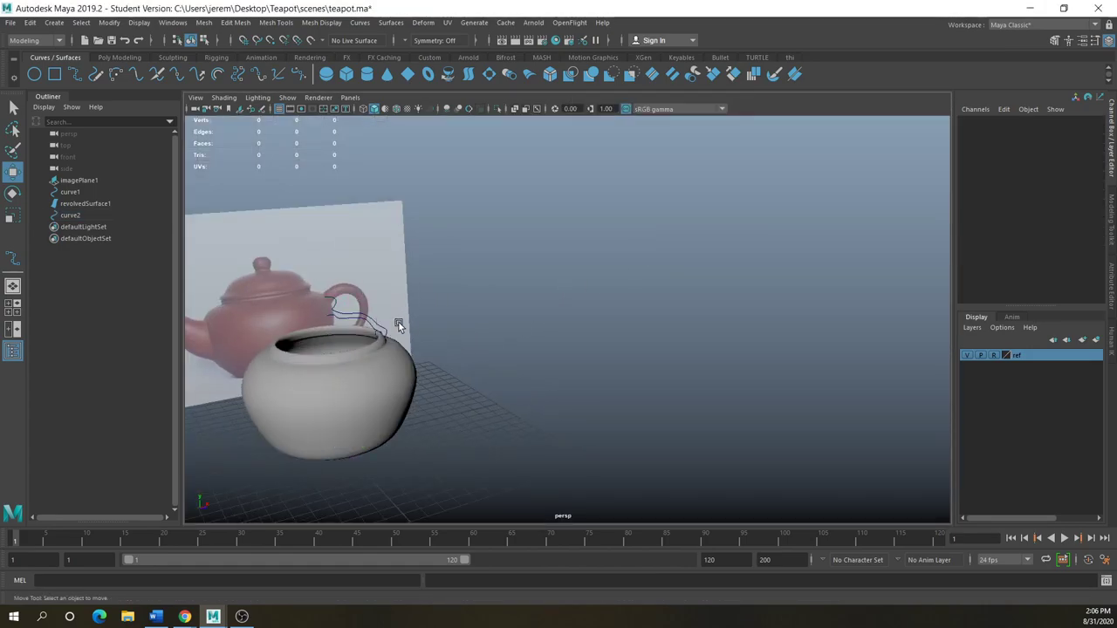
left_click(371, 321)
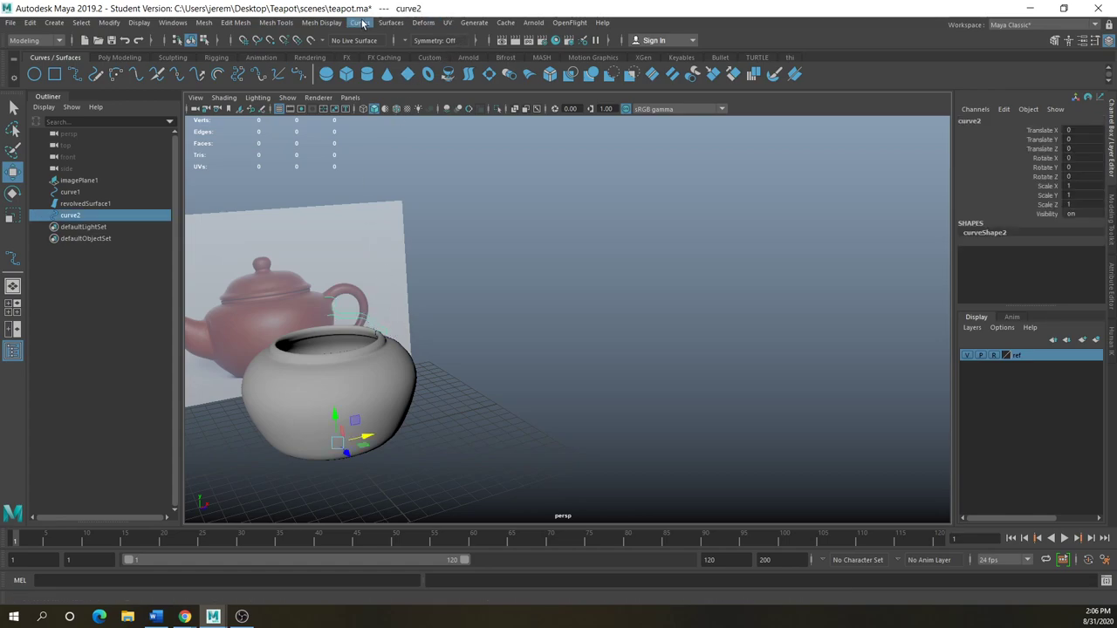
left_click(392, 22)
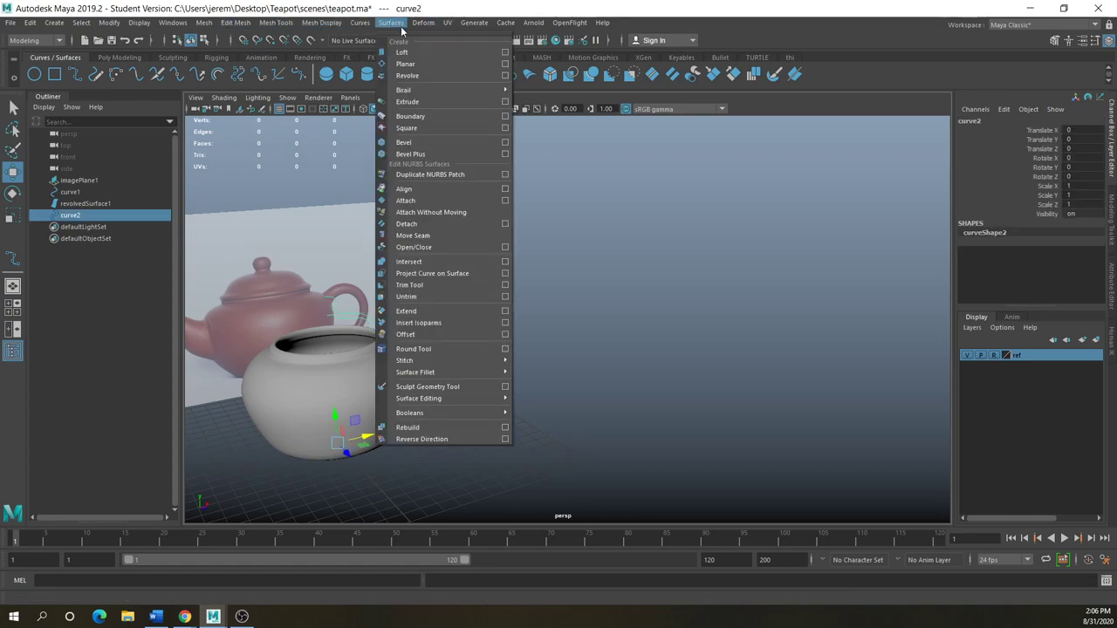
left_click(416, 75)
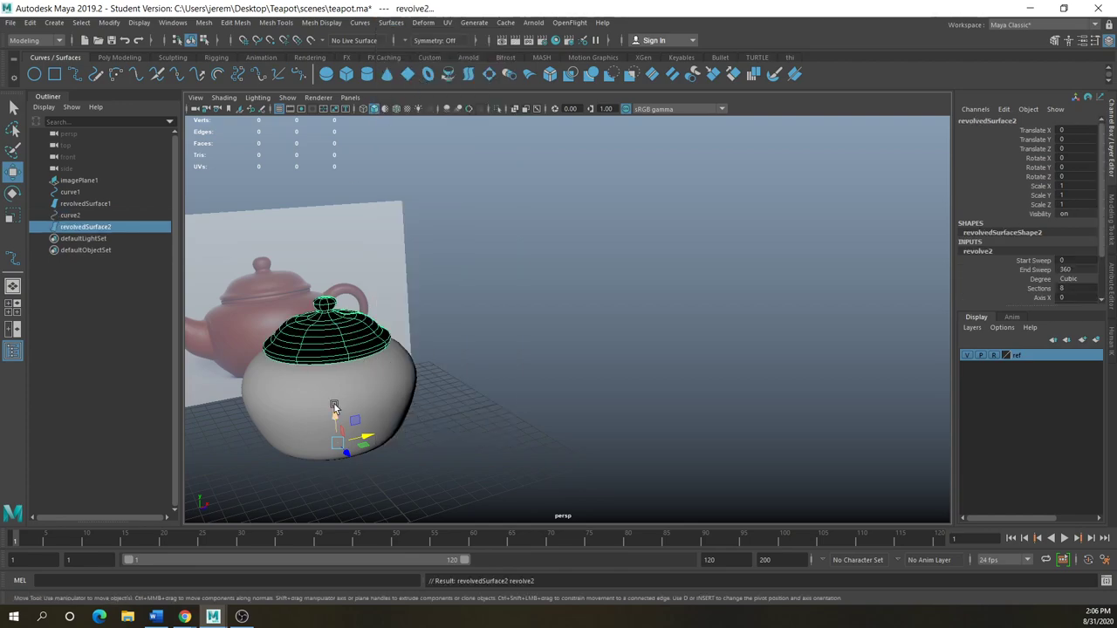
Switch to a new perspective camera and examine the revolved lid on the teapot body up close
key("space")
left_click_drag(335, 402, 353, 360)
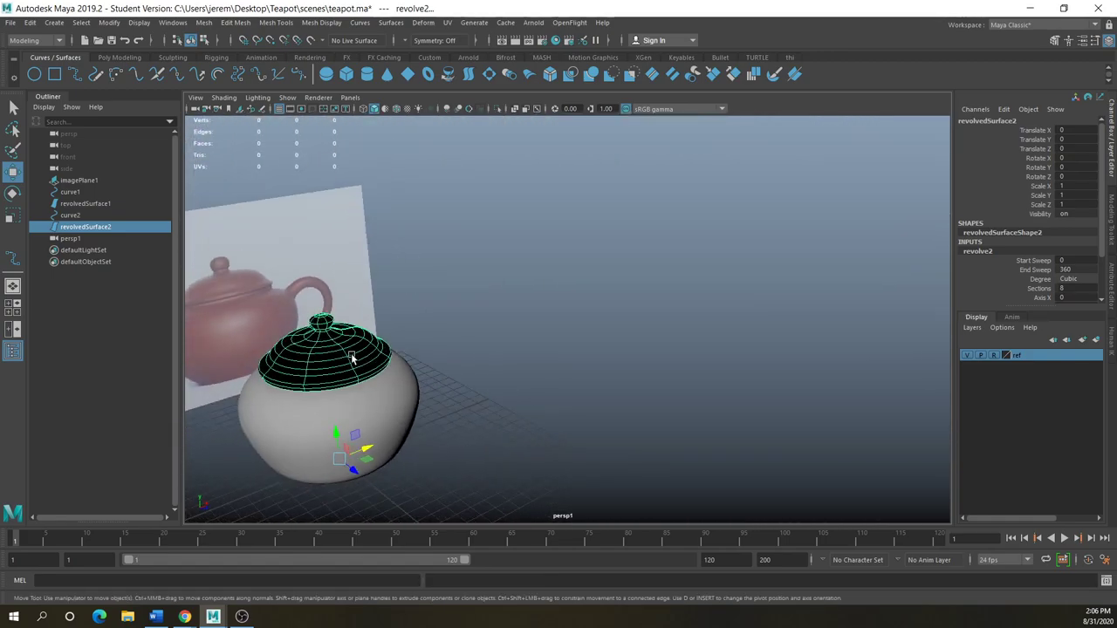
scroll(351, 357, "up", 5)
middle_click_drag(351, 357, 568, 339, "alt")
left_click_drag(569, 339, 413, 336, "alt")
left_click_drag(496, 323, 494, 364, "alt")
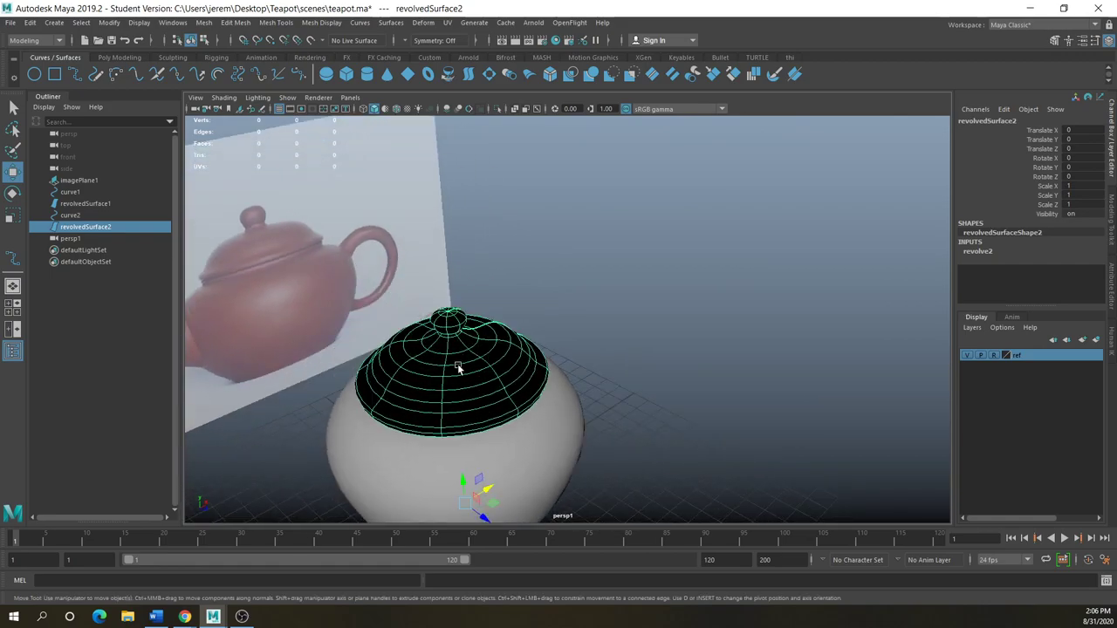
Try lifting the lid vertically off the body and lowering it back, and undo both moves
left_click(12, 172)
left_click_drag(467, 480, 403, 306)
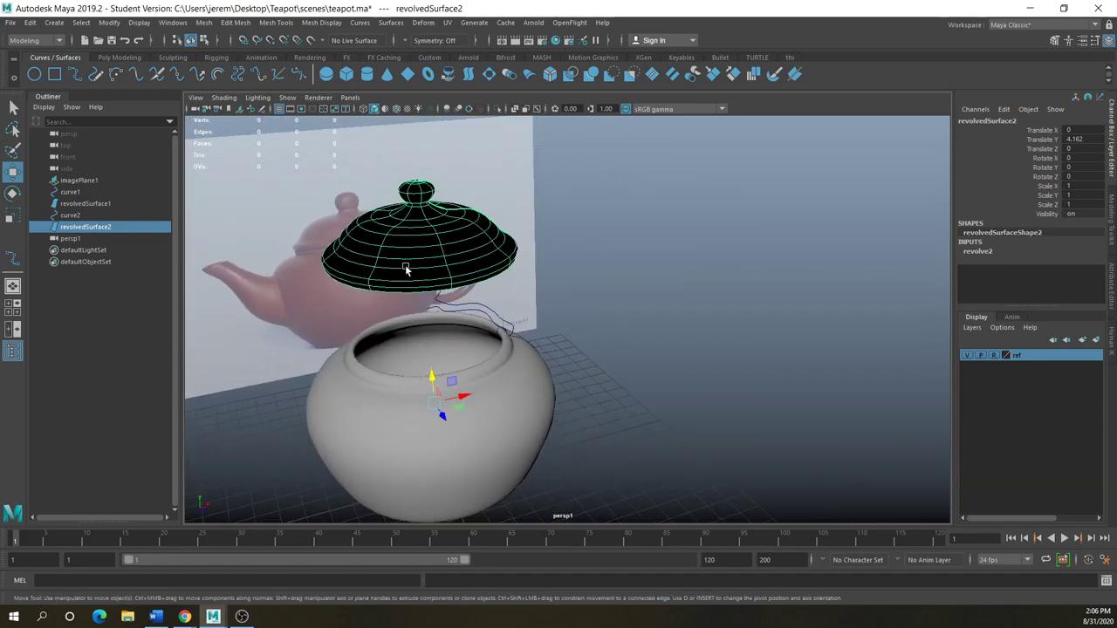
left_click_drag(432, 380, 424, 458)
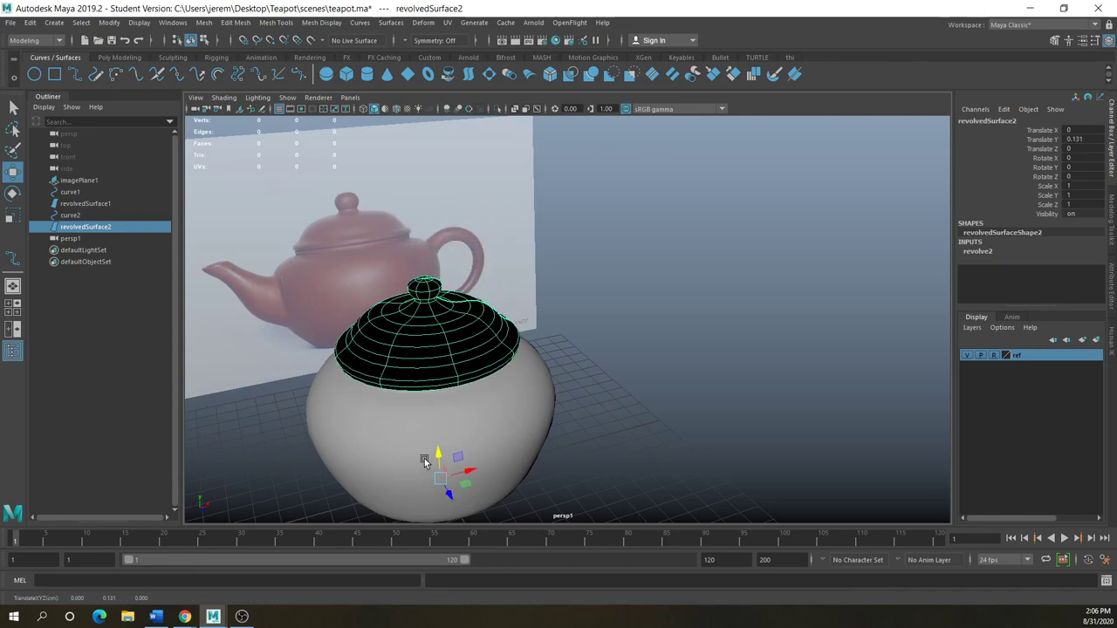
key("ctrl+z")
key("ctrl+z")
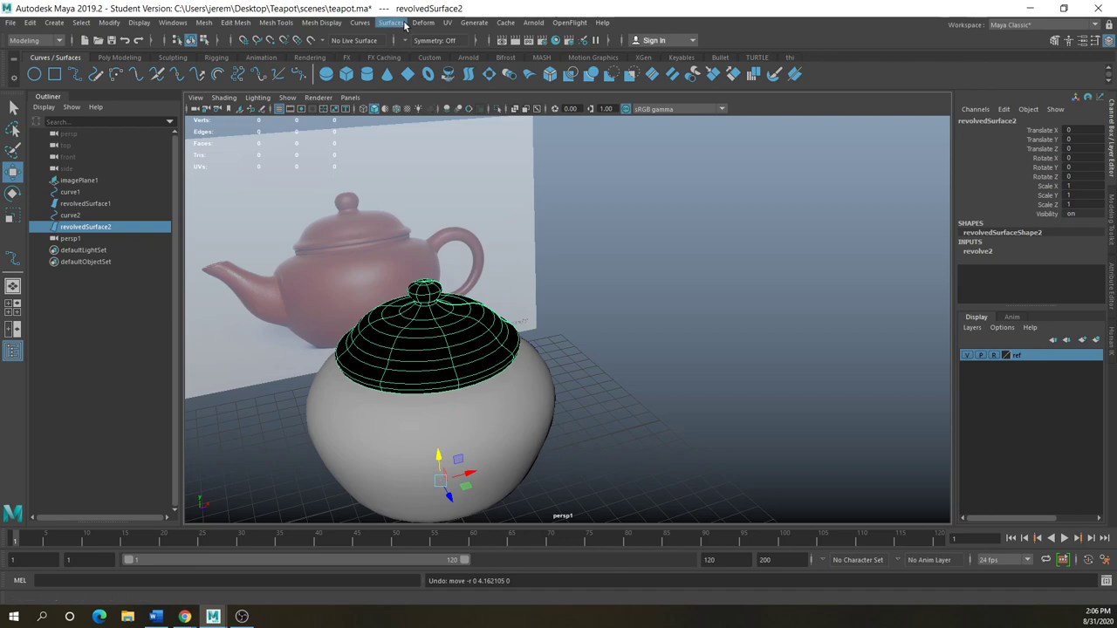
Reverse the surface direction of the revolved lid and deselect it
left_click(402, 24)
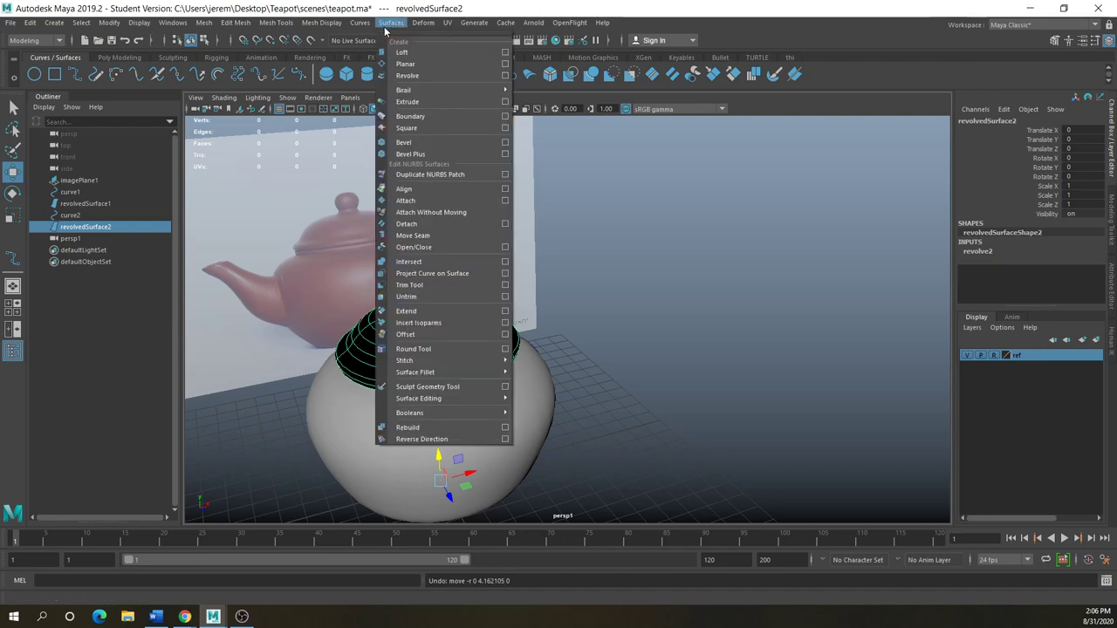
left_click(425, 440)
left_click(616, 361)
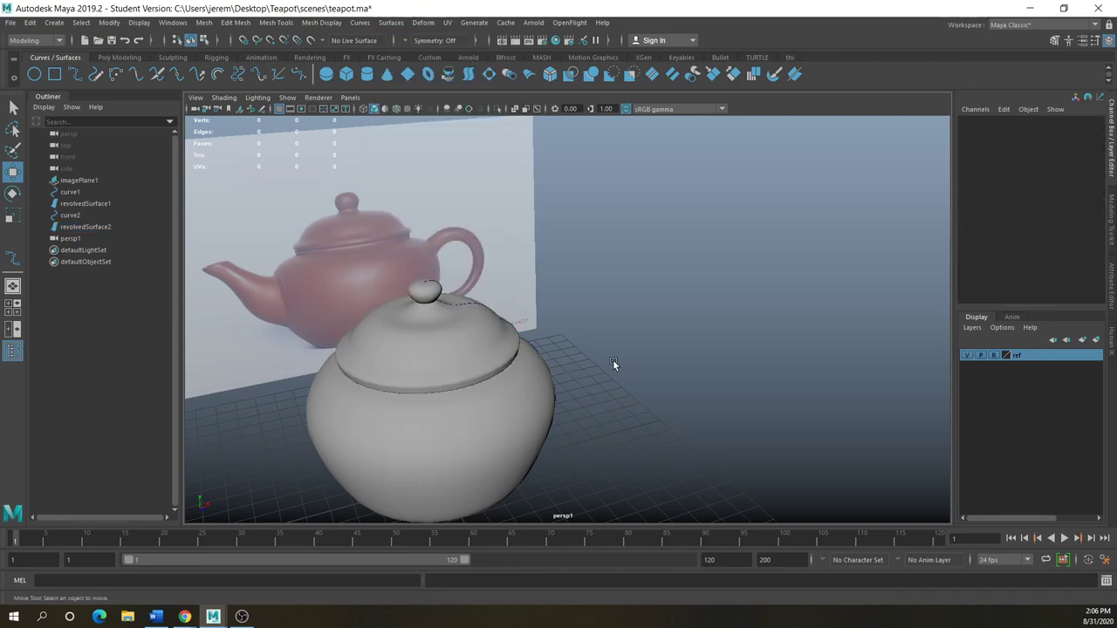
Examine the hole at the centre of the body's underside, and look over the lid from above
key("a")
scroll(456, 383, "up", 2)
left_click_drag(418, 393, 427, 305, "alt")
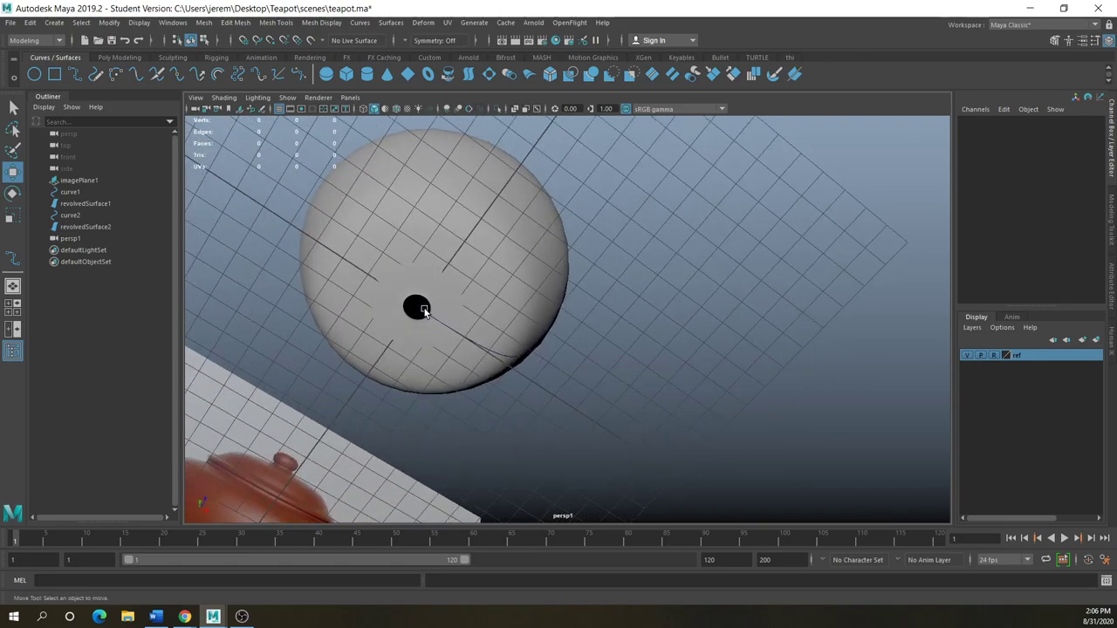
left_click(428, 305)
scroll(426, 314, "up", 3)
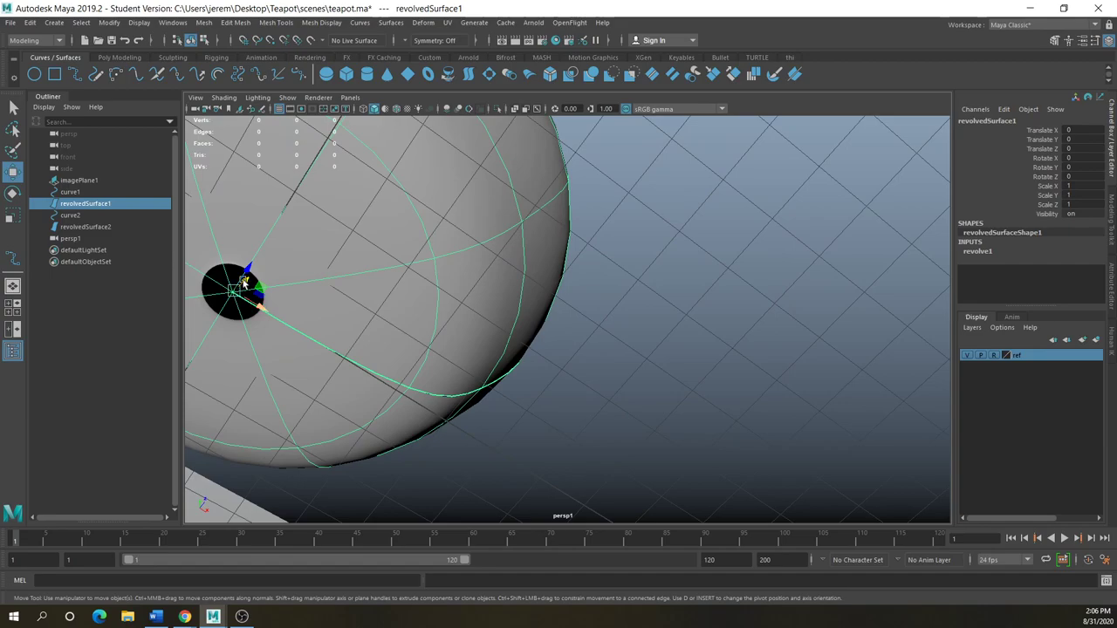
left_click_drag(243, 291, 392, 344, "alt")
left_click(415, 297)
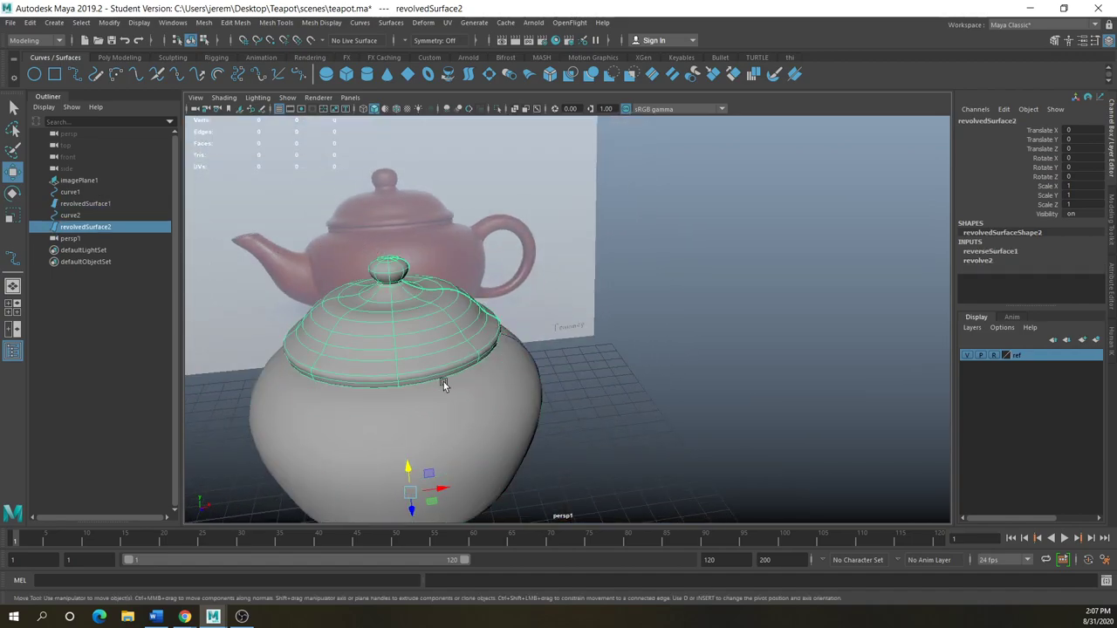
Select the teapot body and frame the whole teapot in the side view and in the front view against the reference image
key("a")
left_click(501, 381)
key("space")
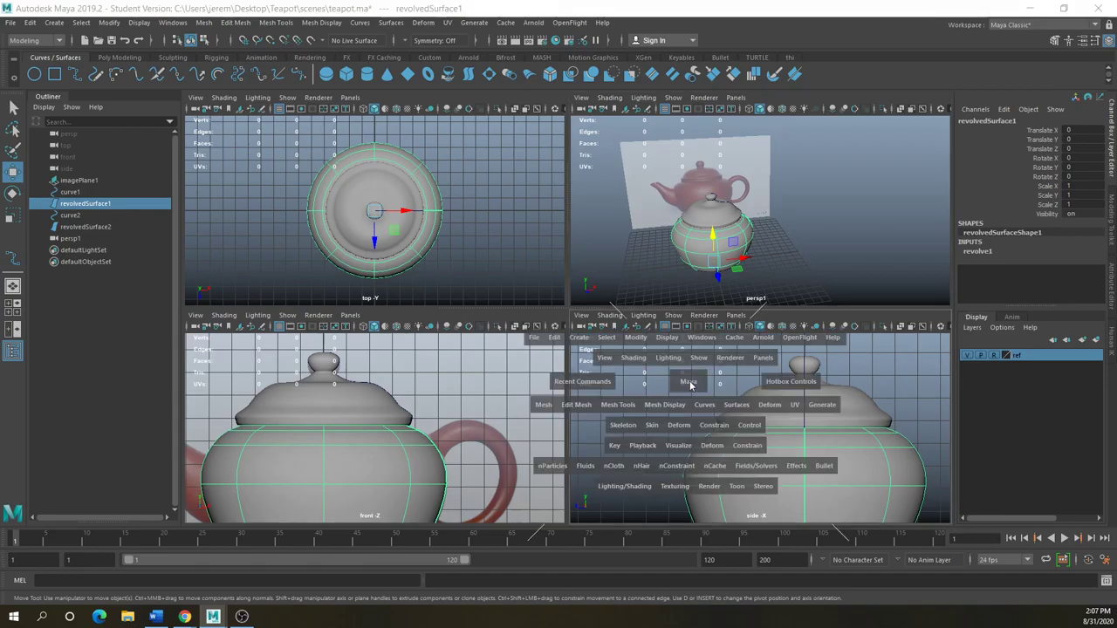
key("space")
scroll(524, 344, "down", 5)
middle_click_drag(608, 340, 448, 324, "alt")
key("space")
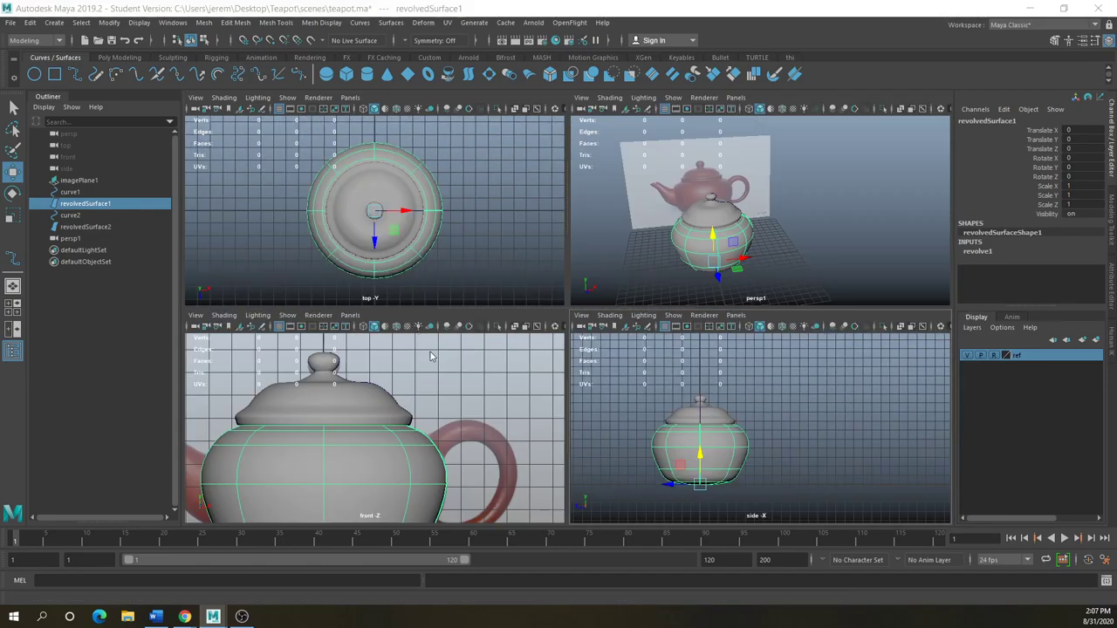
key("space")
scroll(434, 364, "down", 4)
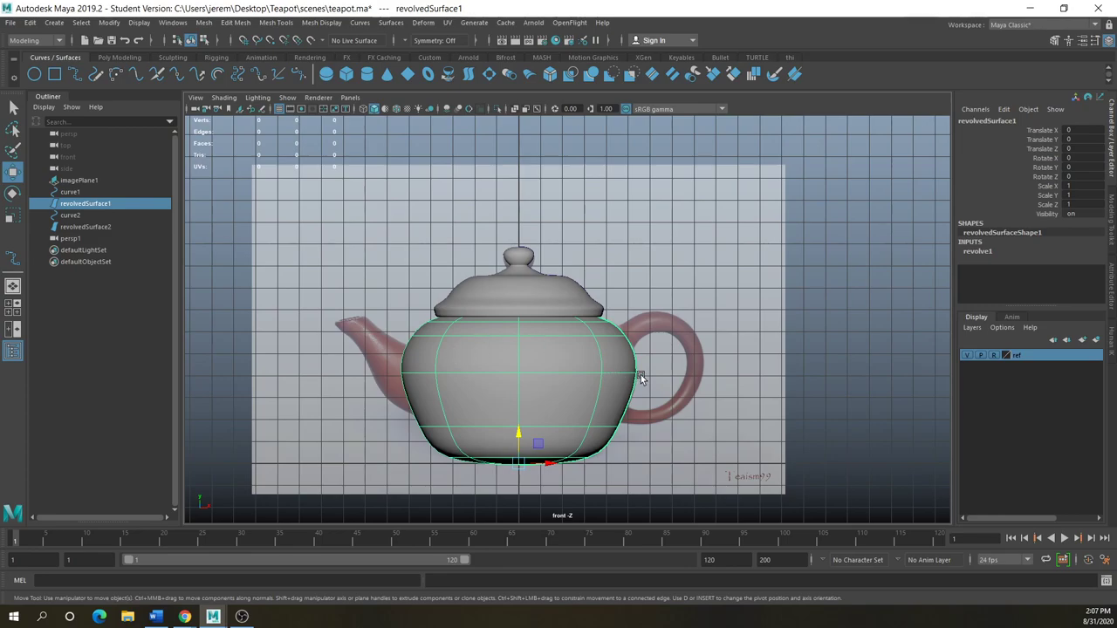
middle_click_drag(641, 374, 549, 363, "alt")
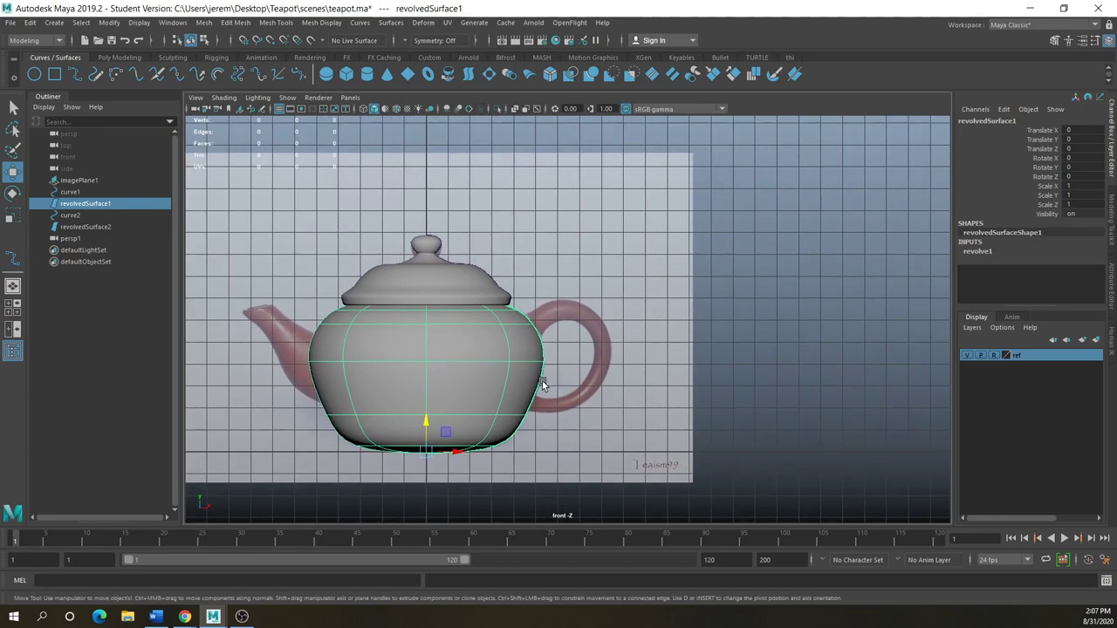
Select the teapot's lid and body surfaces and assign them to a new display layer
left_click(428, 274)
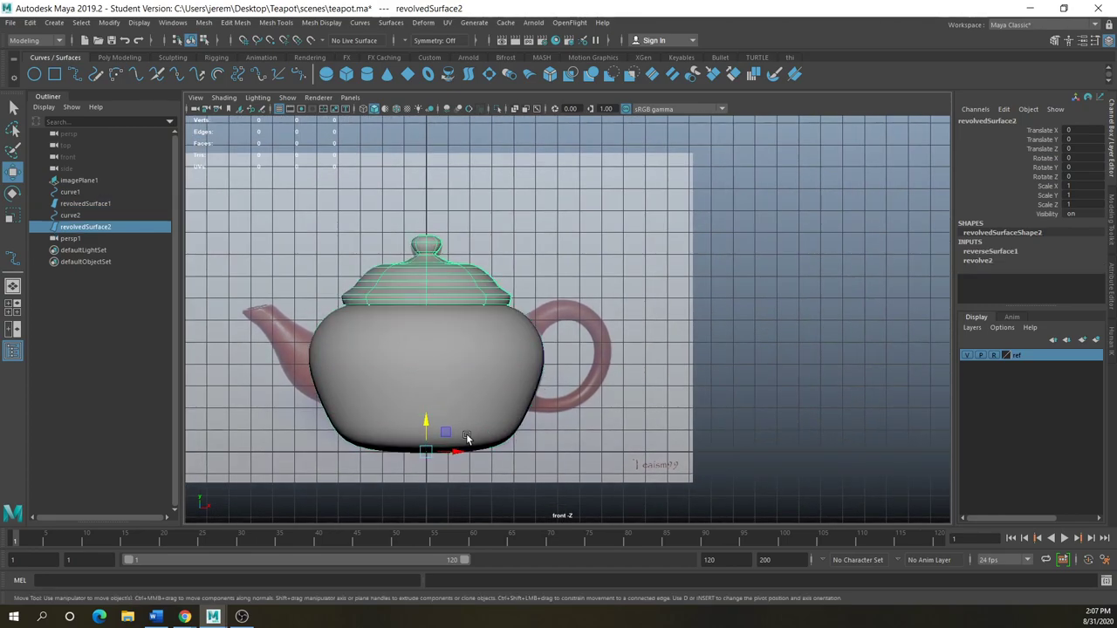
left_click(447, 372, "shift")
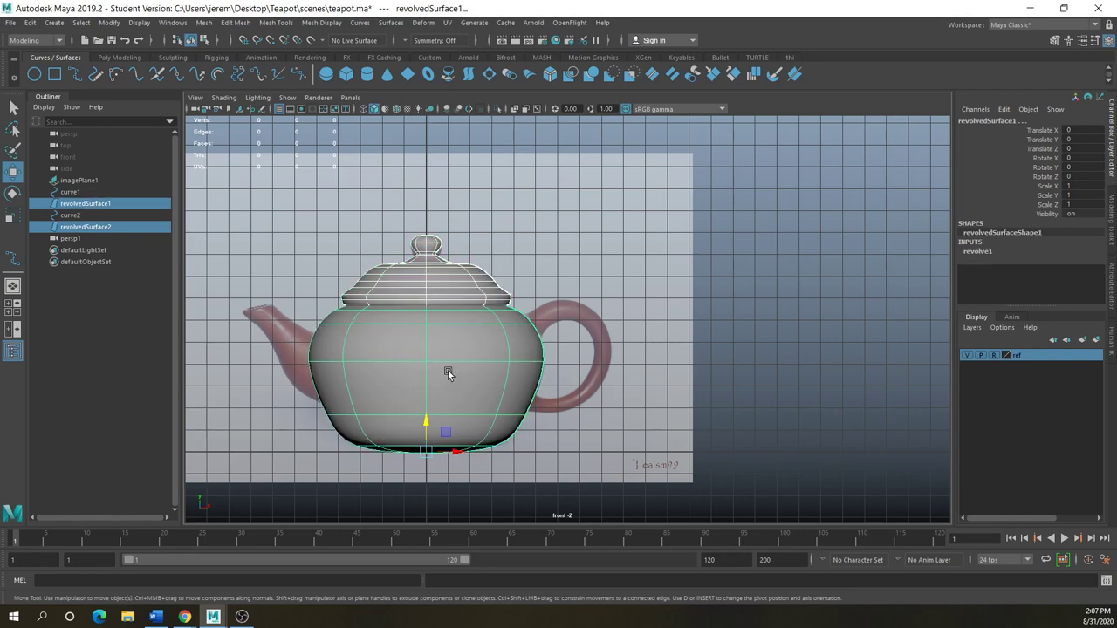
left_click(972, 328)
left_click(974, 351)
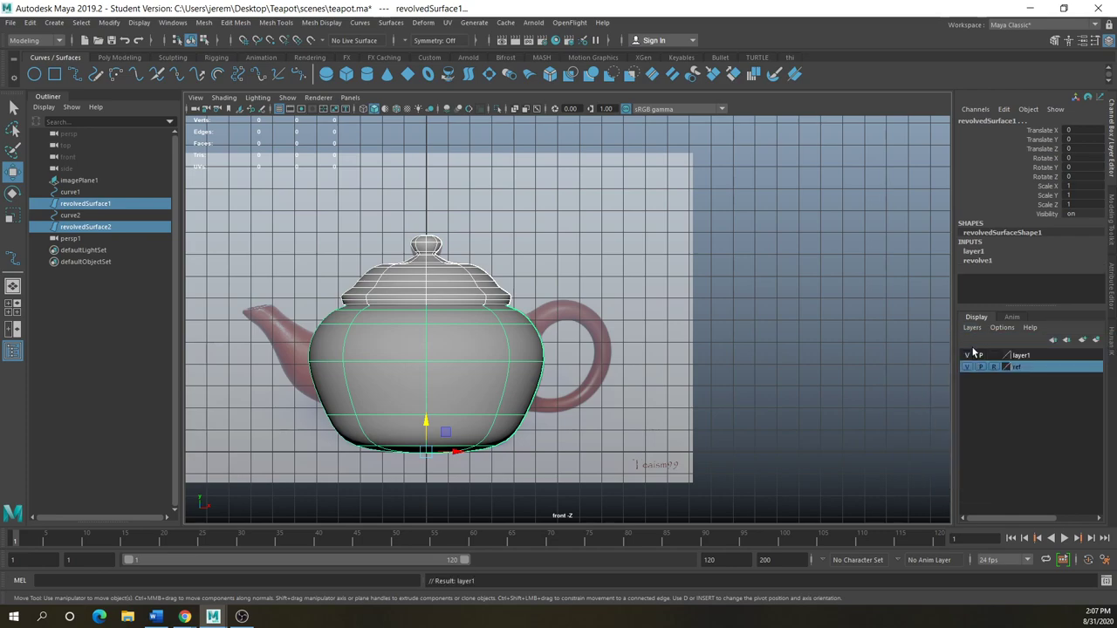
Rename the new display layer as revolved and hide it
double_click(1020, 356)
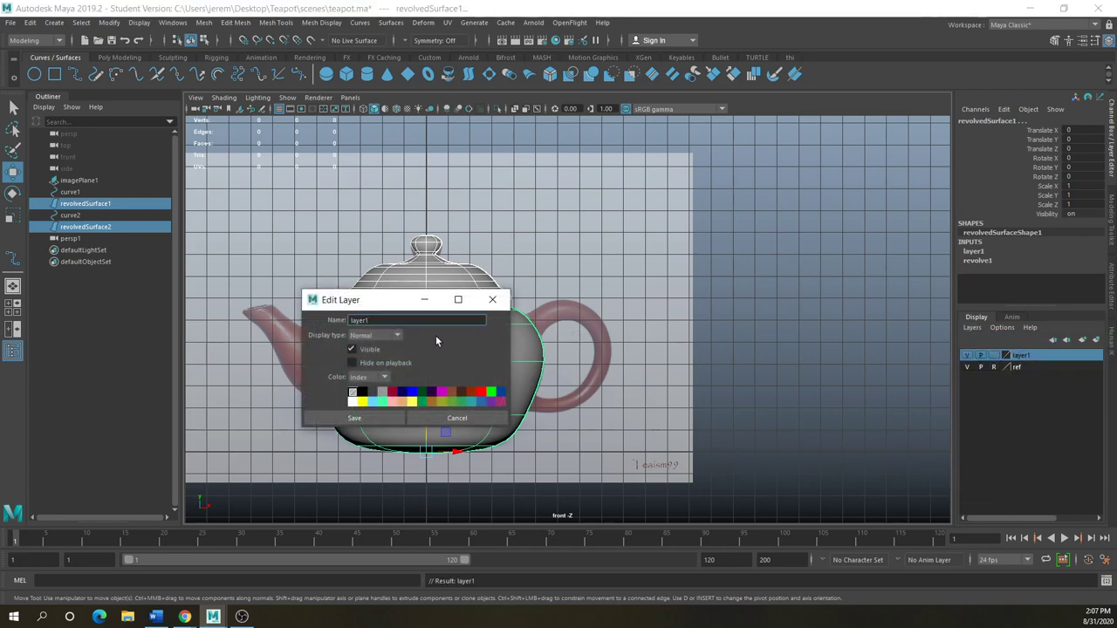
double_click(367, 320)
type("revolved")
left_click(373, 420)
left_click(967, 355)
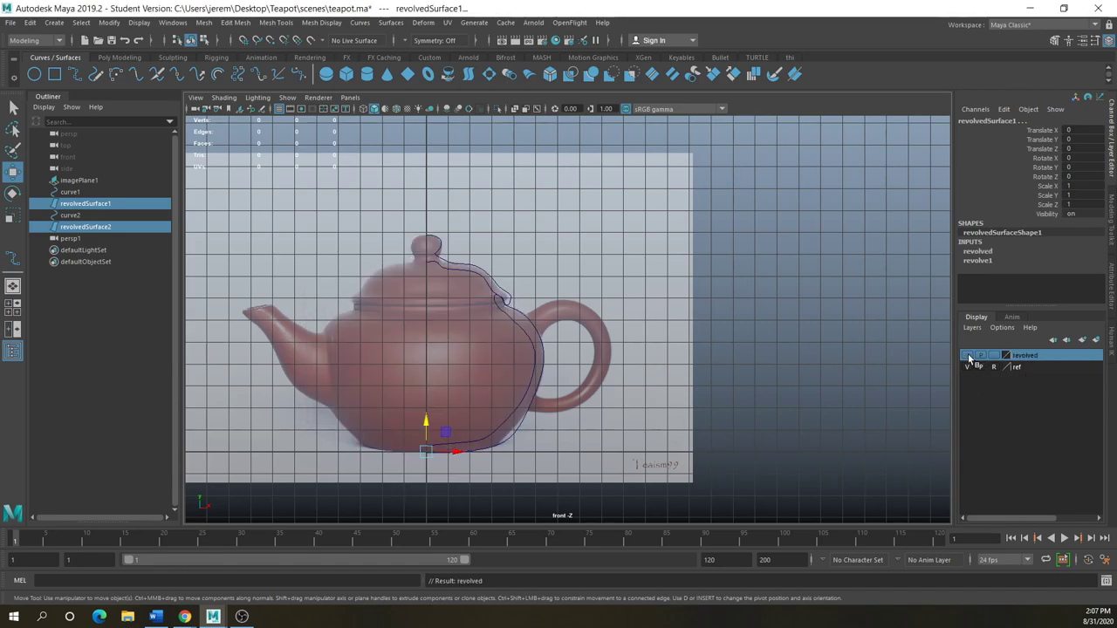
Draw an EP curve along the centreline of the reference handle, from its upper to its lower attachment on the body
scroll(483, 353, "up", 2)
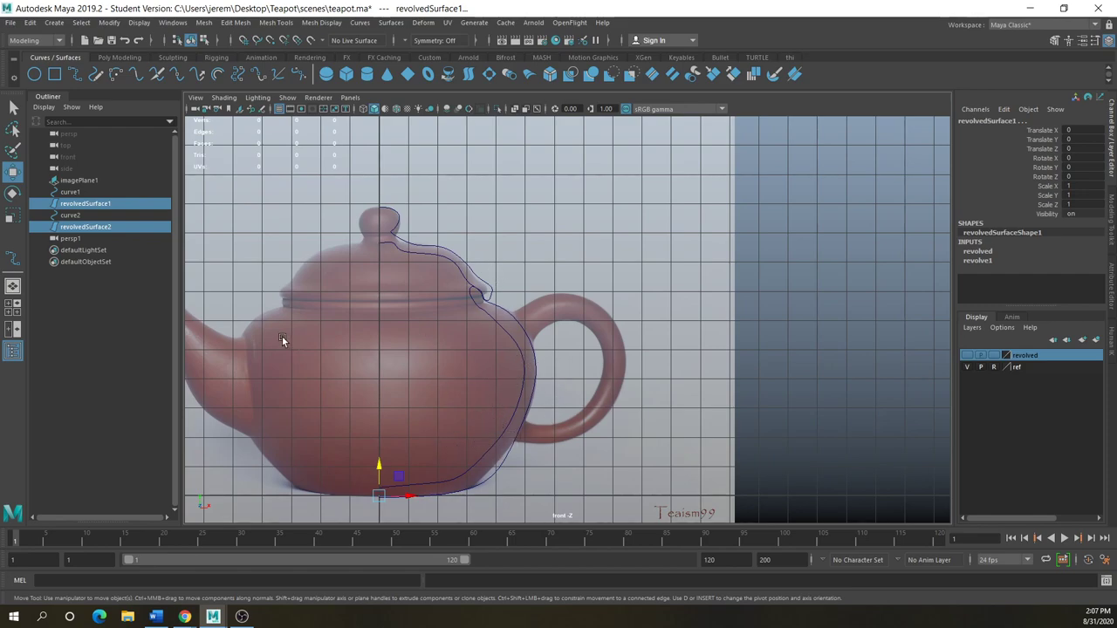
left_click(74, 71)
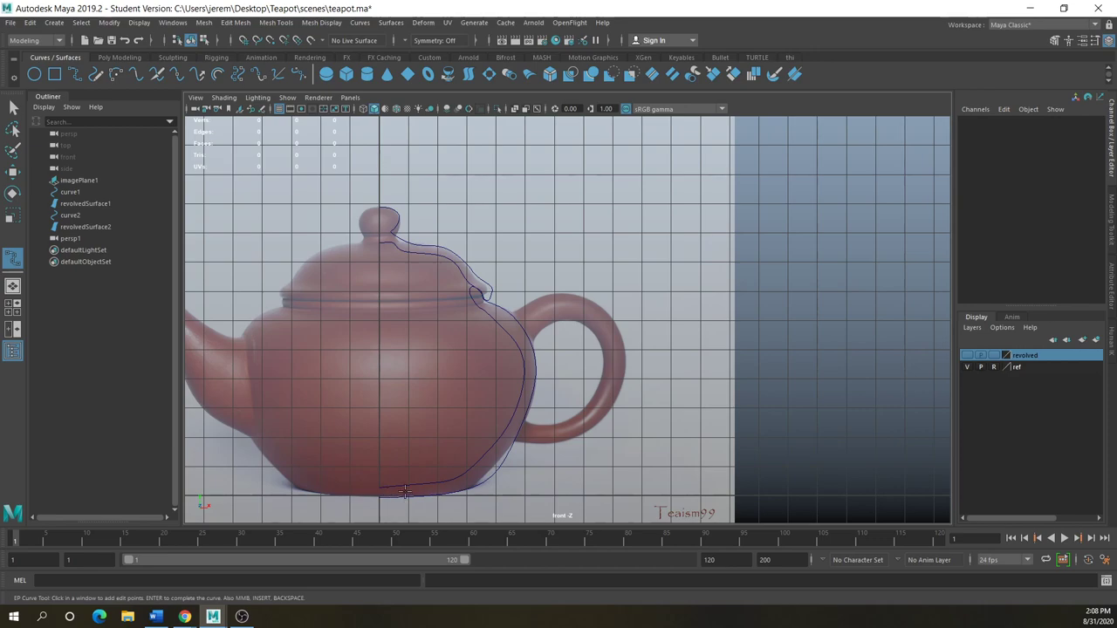
left_click(521, 324)
left_click(555, 308)
left_click(585, 309)
left_click(608, 328)
left_click(617, 359)
left_click(603, 401)
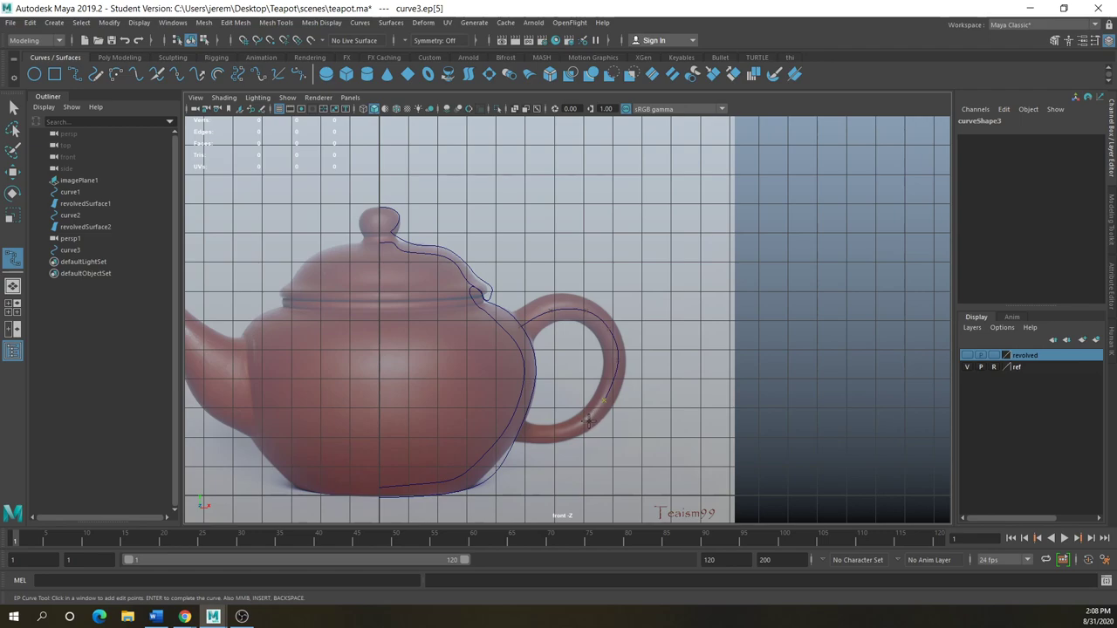
left_click(555, 432)
left_click(531, 434)
left_click(512, 429)
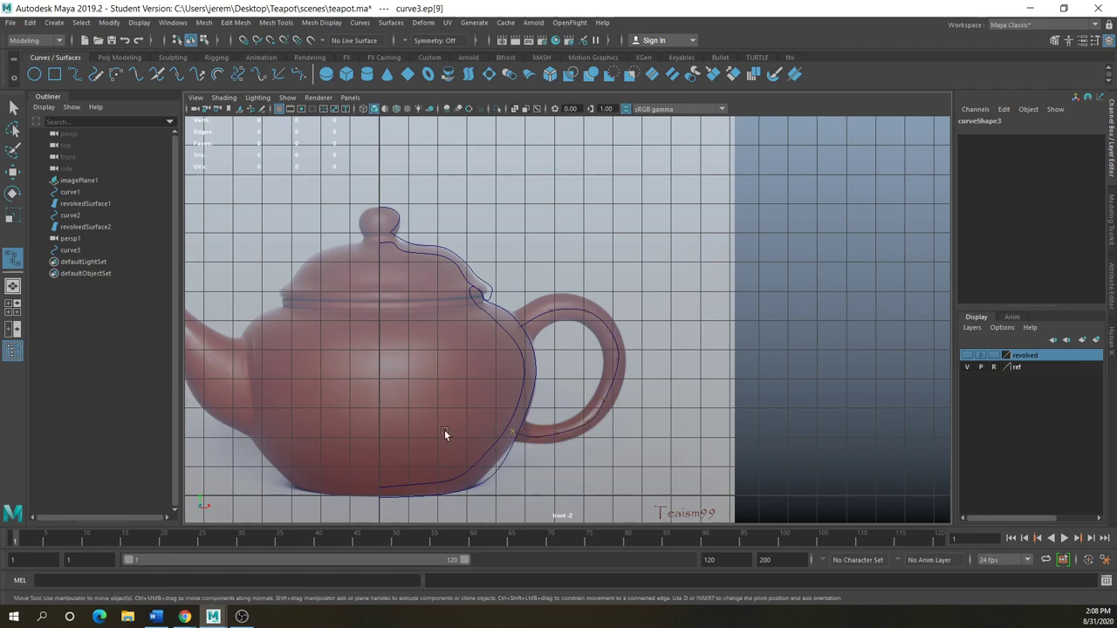
key("Return")
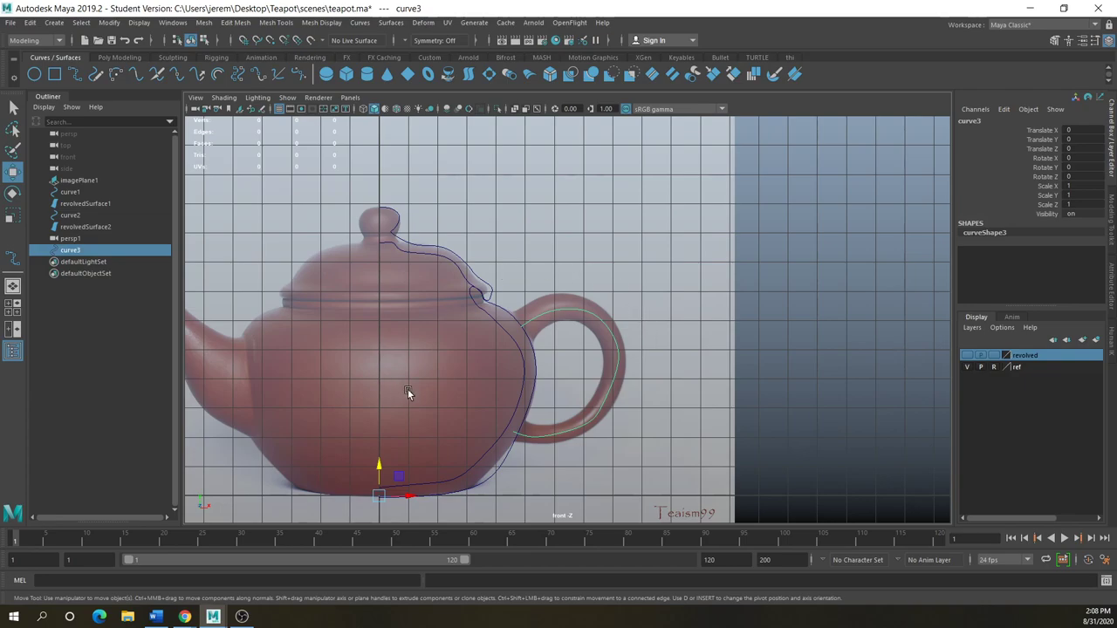
Create a NURBS circle and move it near the handle's upper attachment, at about X 4.666 and Y 5.678
key("space")
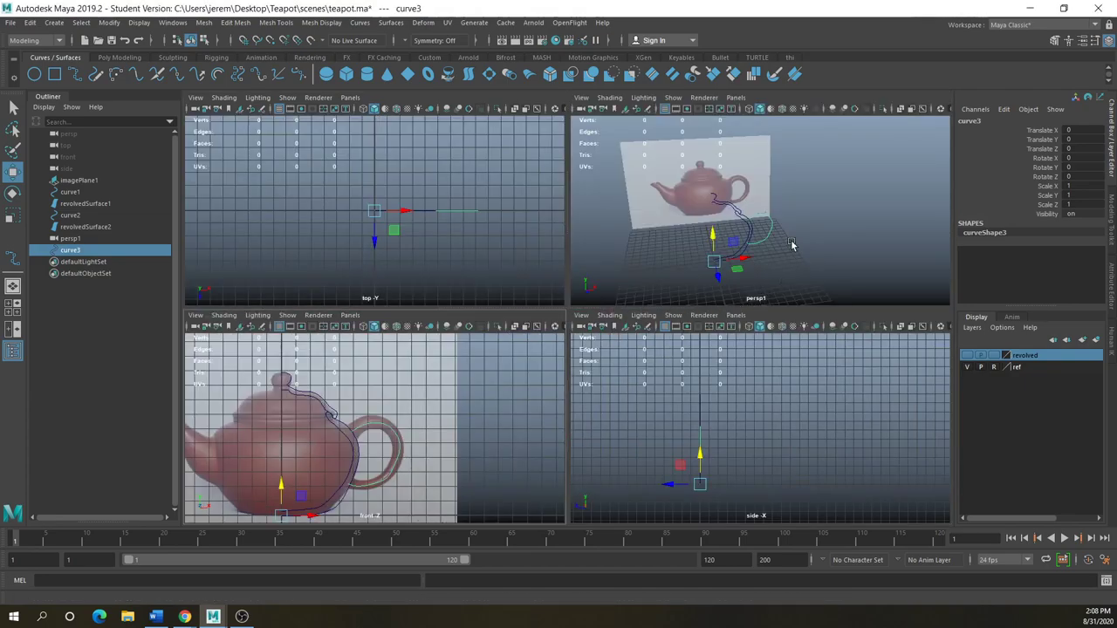
mouse_move(760, 268)
left_mouse_down("alt")
mouse_move(808, 269)
mouse_move(795, 258)
mouse_move(753, 262)
left_mouse_up("alt")
key("space")
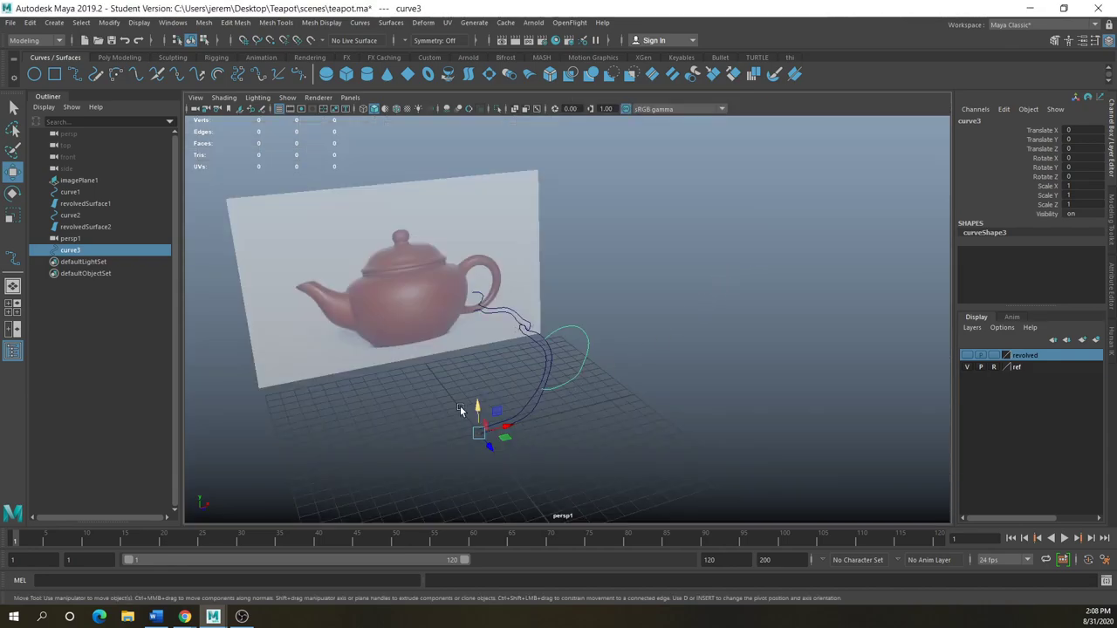
left_click(34, 75)
left_click_drag(477, 408, 560, 342)
key("space")
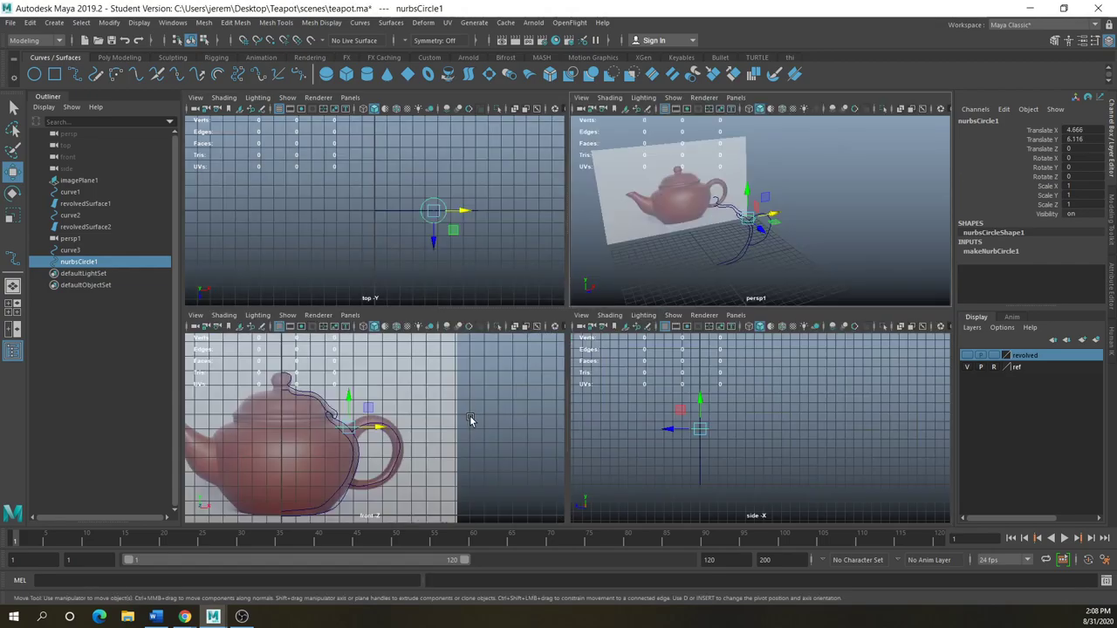
key("space")
left_click_drag(515, 293, 513, 305)
Rotate the circle to about -55.66 degrees in Z and shift it towards the upper end of the handle curve
left_click(13, 194)
left_click_drag(490, 325, 505, 301)
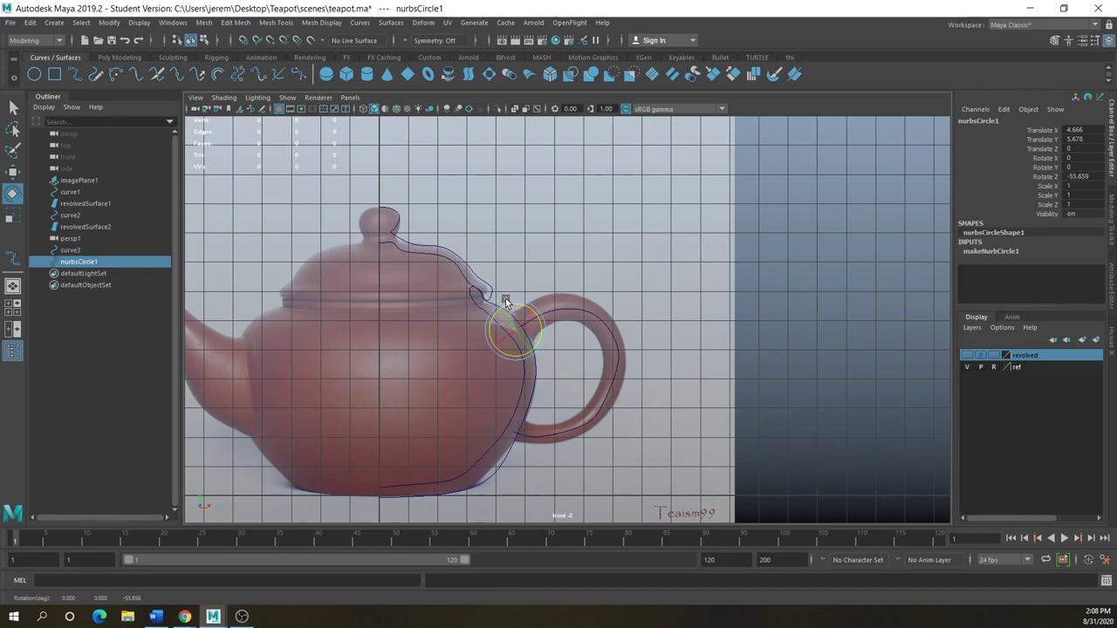
left_click(14, 172)
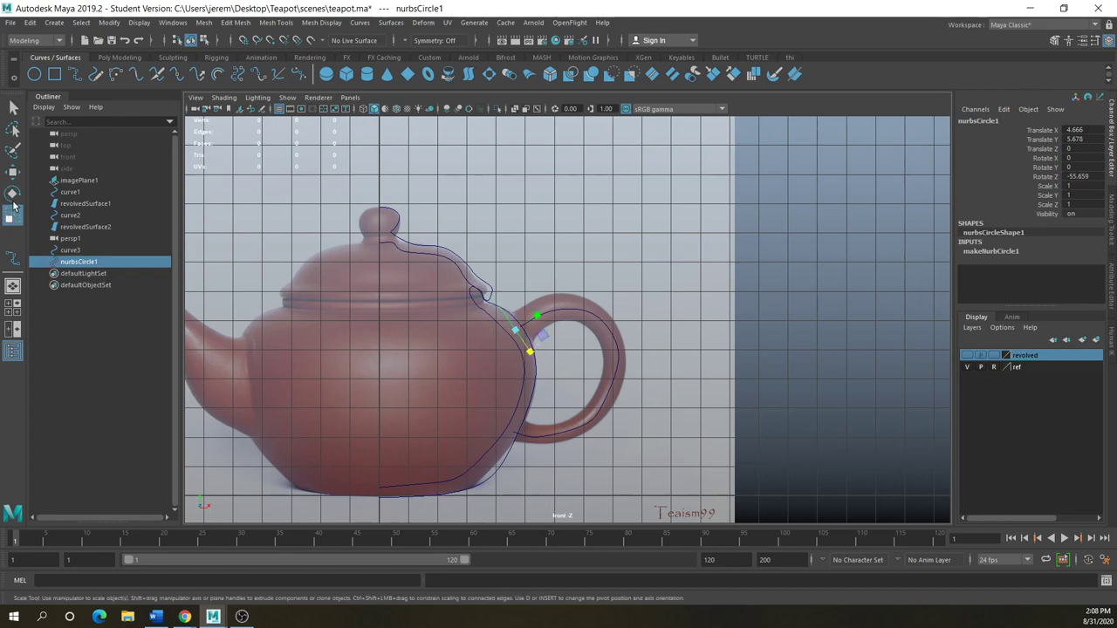
left_click_drag(542, 329, 526, 302)
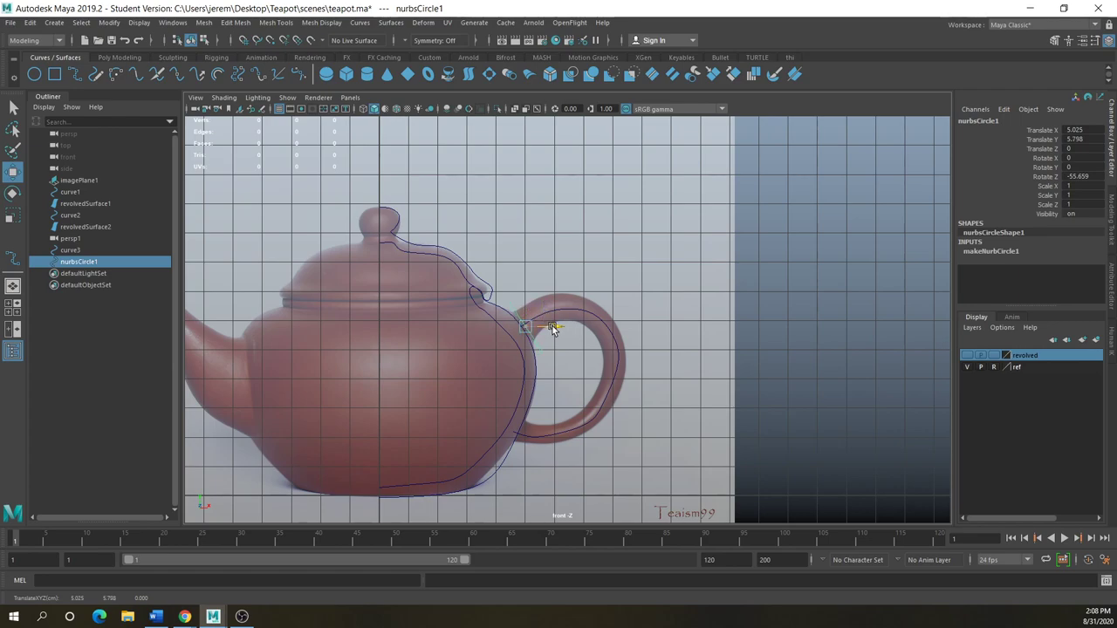
Scale the circle uniformly to about 0.703 to match the thickness of the reference handle at its upper end
left_click(13, 216)
left_click_drag(527, 327, 509, 332)
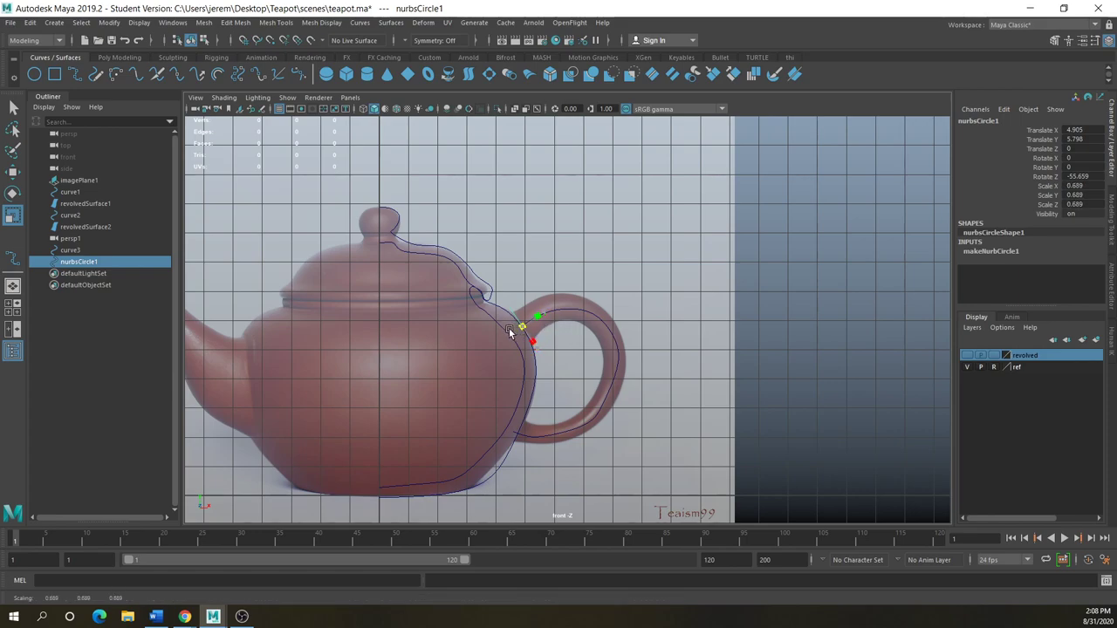
left_click(559, 336)
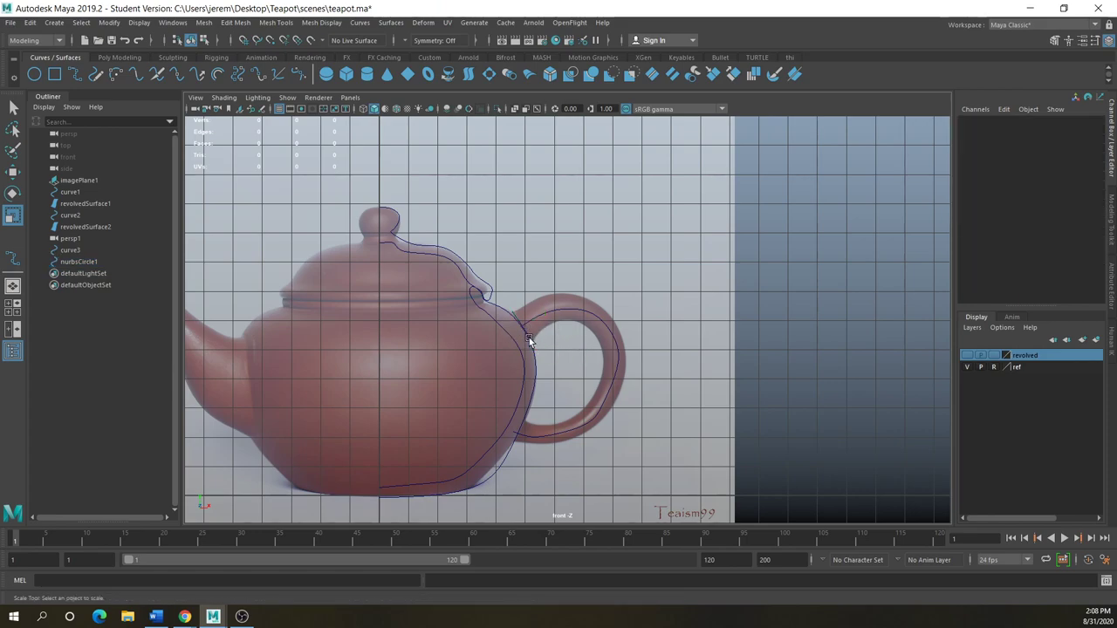
left_click(517, 318)
left_click_drag(524, 326, 549, 338)
scroll(546, 349, "up", 5)
scroll(476, 337, "up", 2)
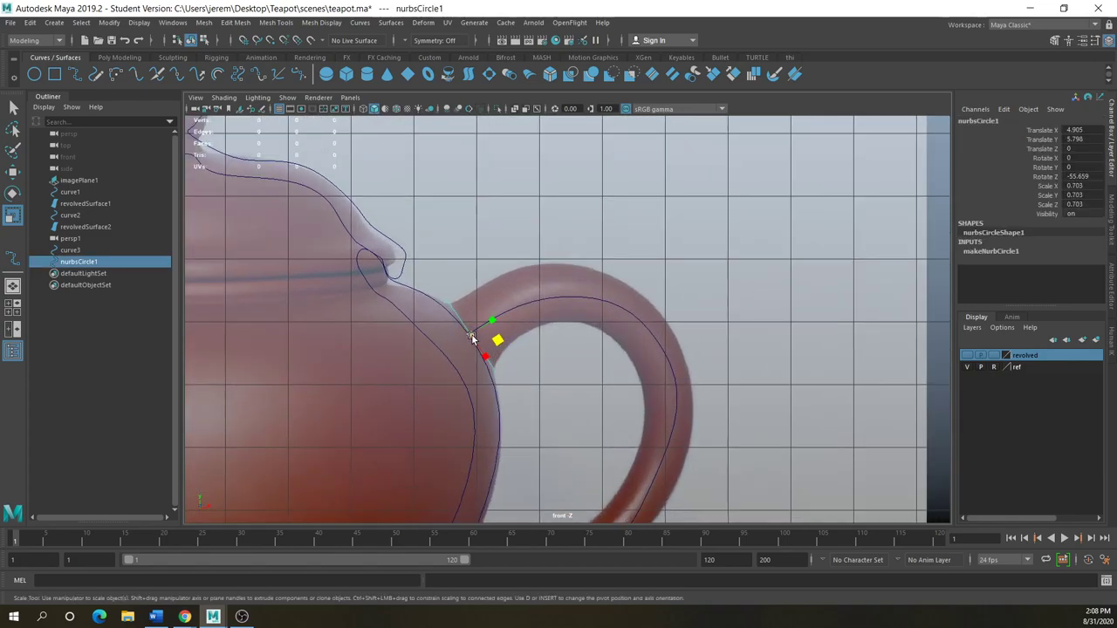
Examine the handle curve and its profile circle from several angles in the perspective view
key("space")
key("space")
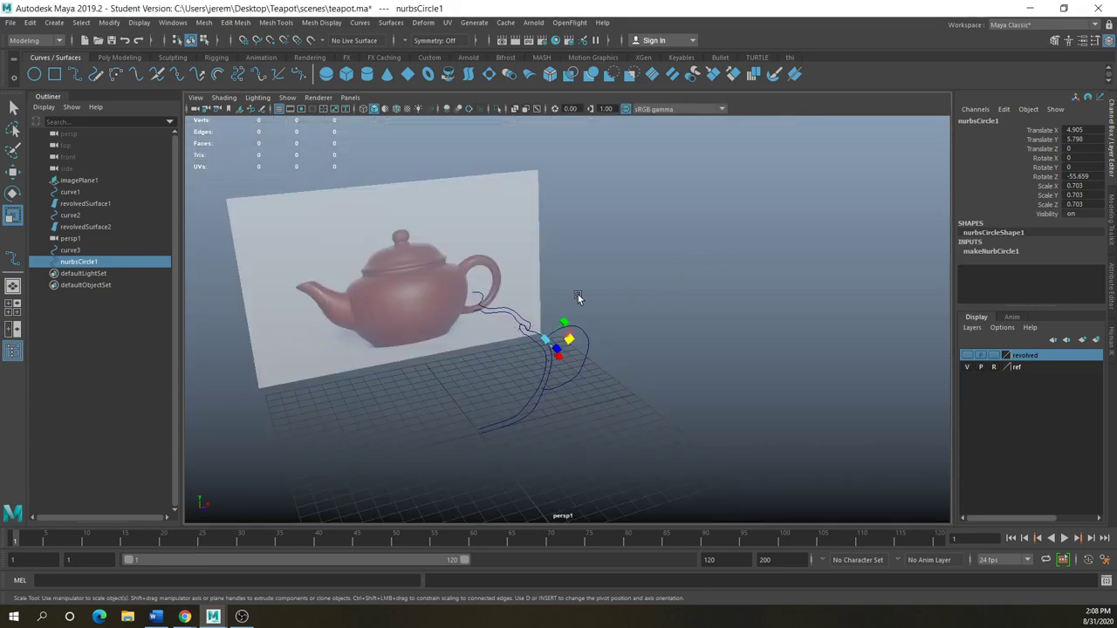
left_click(573, 375)
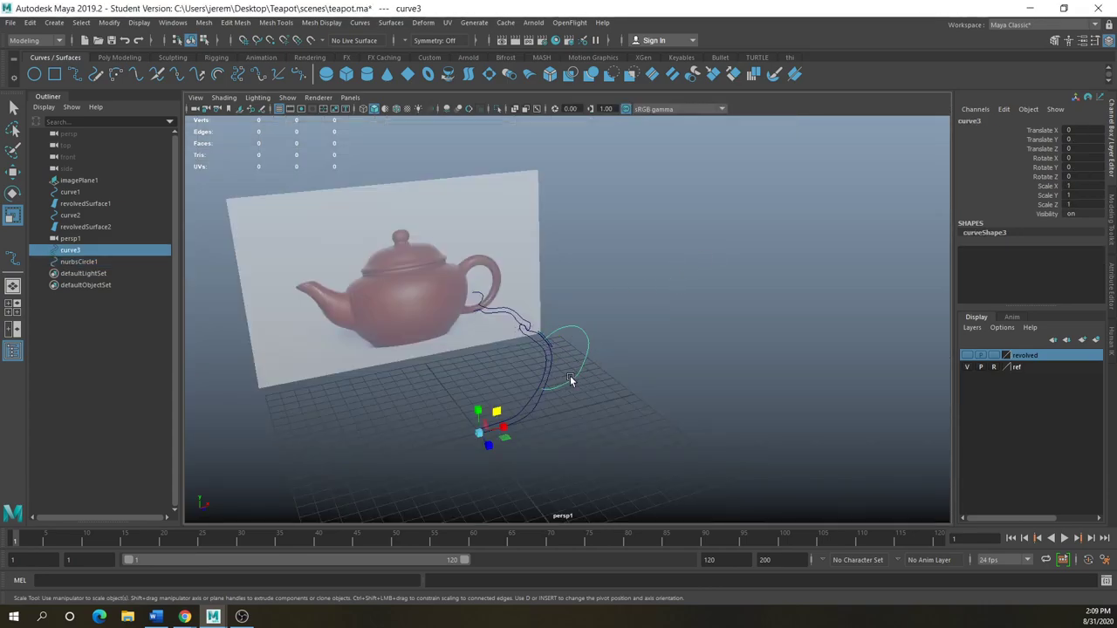
mouse_move(572, 367)
left_mouse_down("alt")
mouse_move(556, 375)
mouse_move(421, 349)
mouse_move(585, 382)
left_mouse_up("alt")
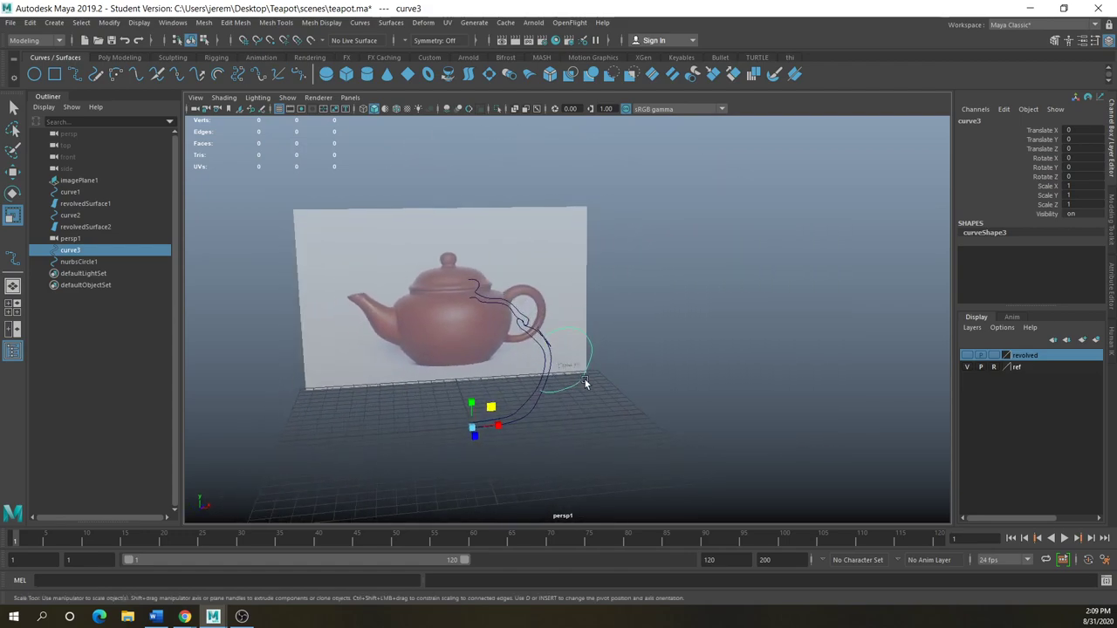
scroll(579, 384, "up", 2)
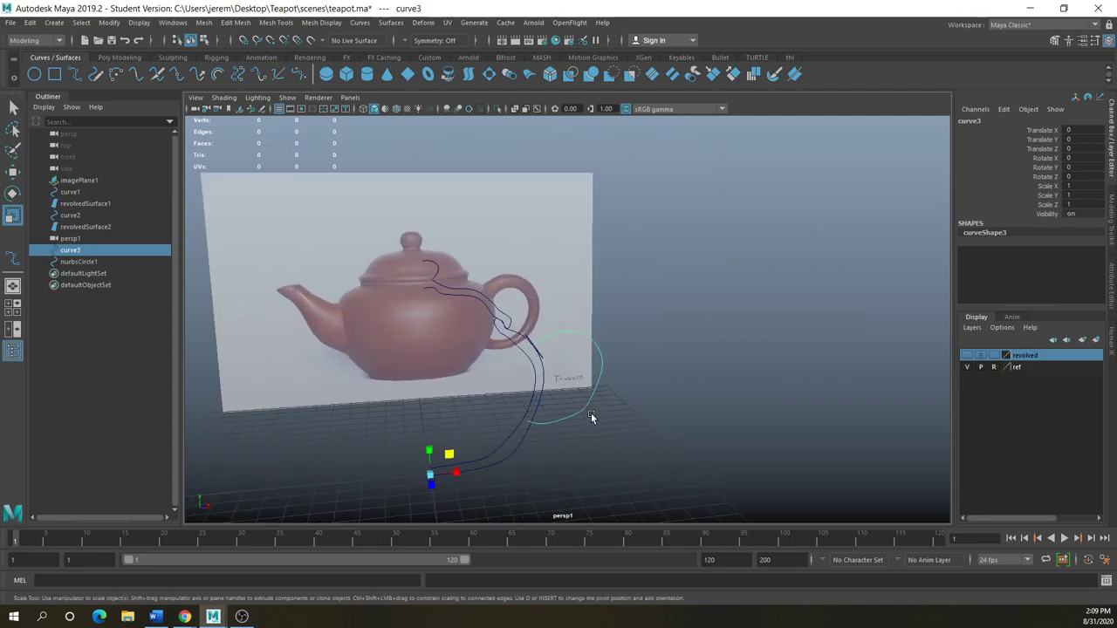
left_click_drag(534, 331, 502, 403, "alt")
left_click(548, 413)
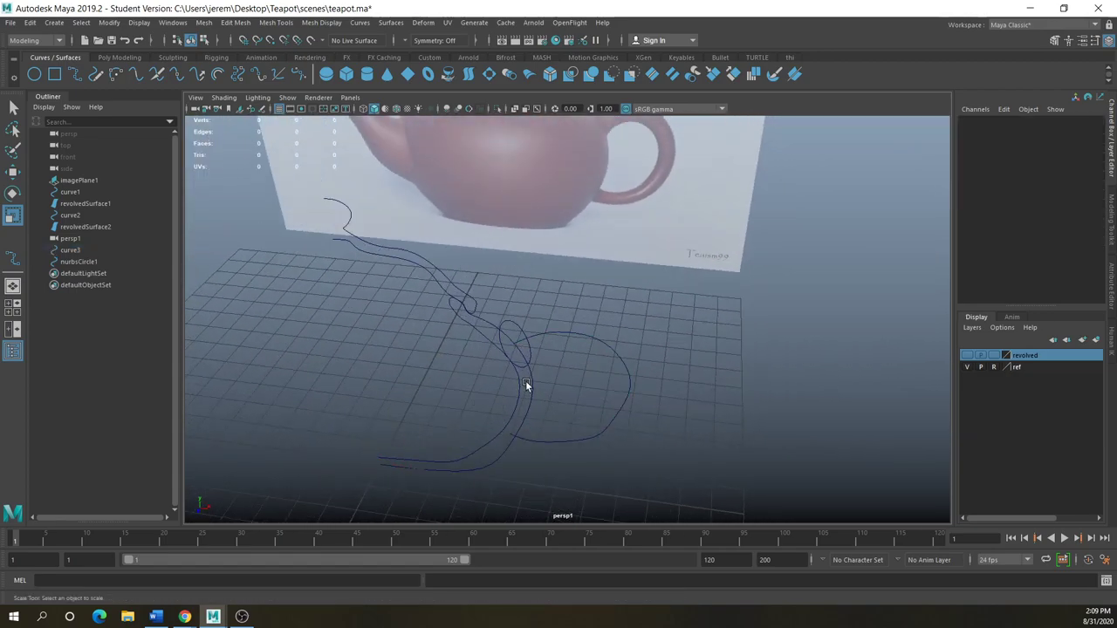
Extrude the circle along the handle curve as a NURBS tube at path, with closest end point pivot, profile normal orientation and scale 0.5
left_click(513, 331)
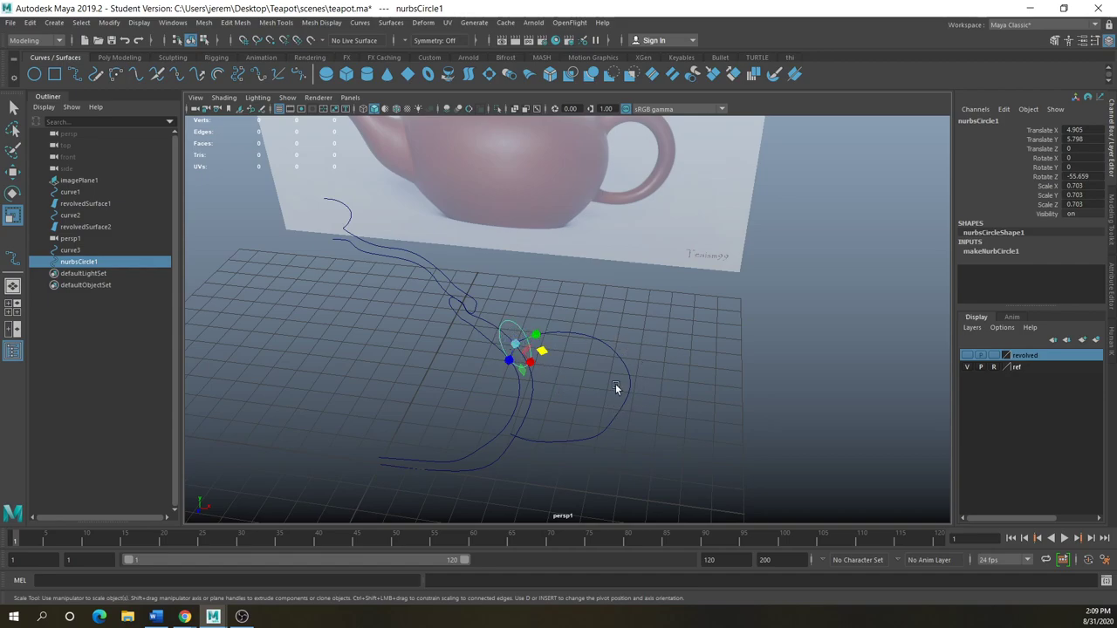
left_click(600, 329, "shift")
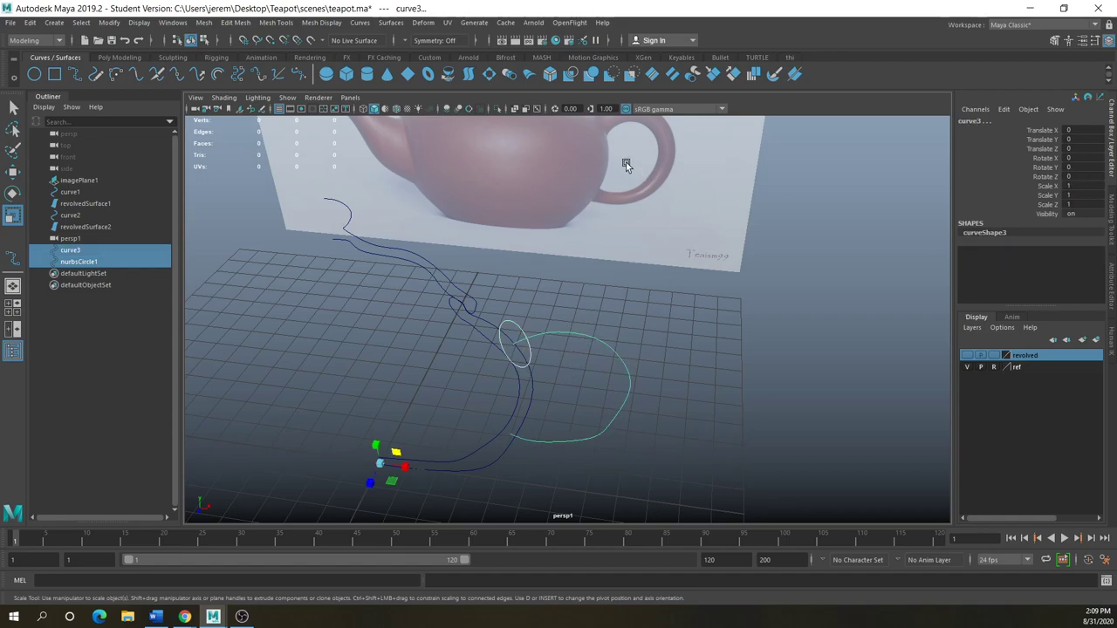
left_click(392, 24)
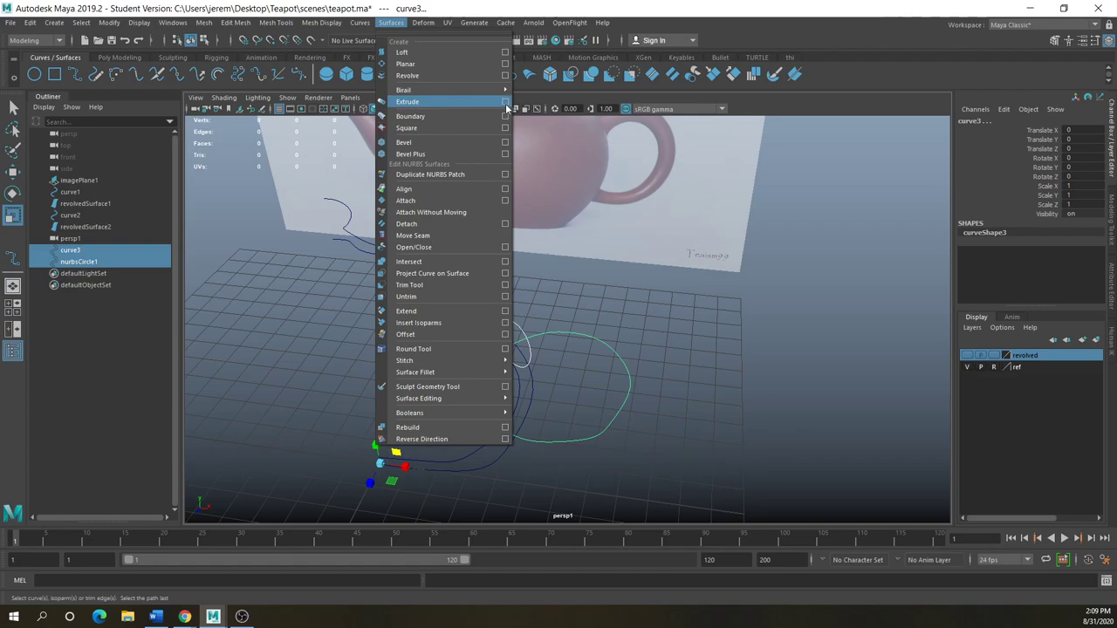
left_click(506, 102)
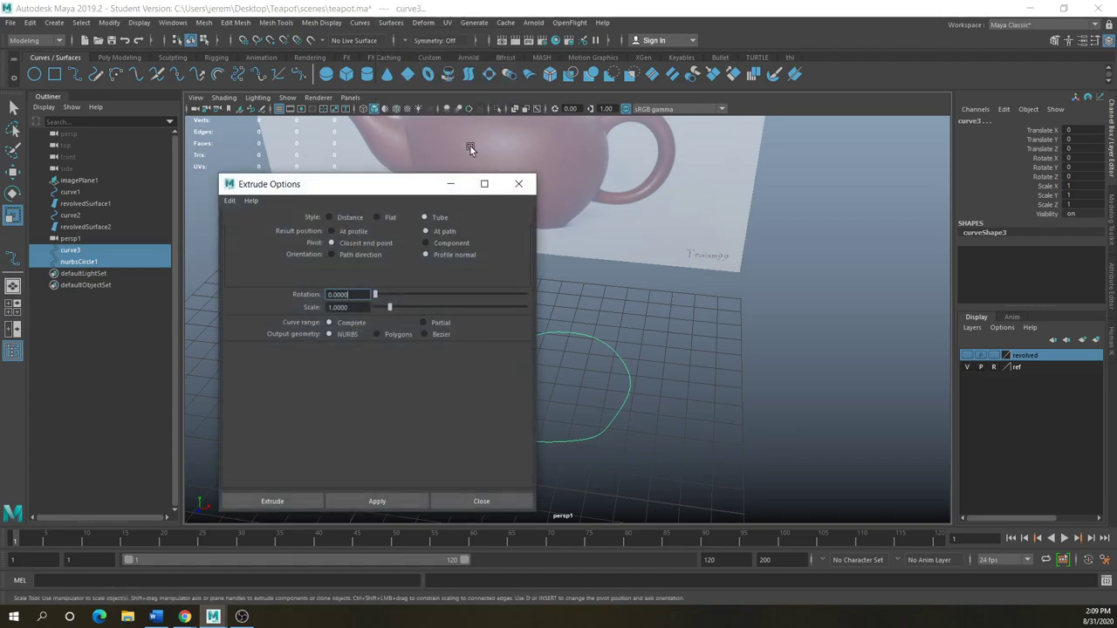
left_click_drag(413, 189, 838, 142)
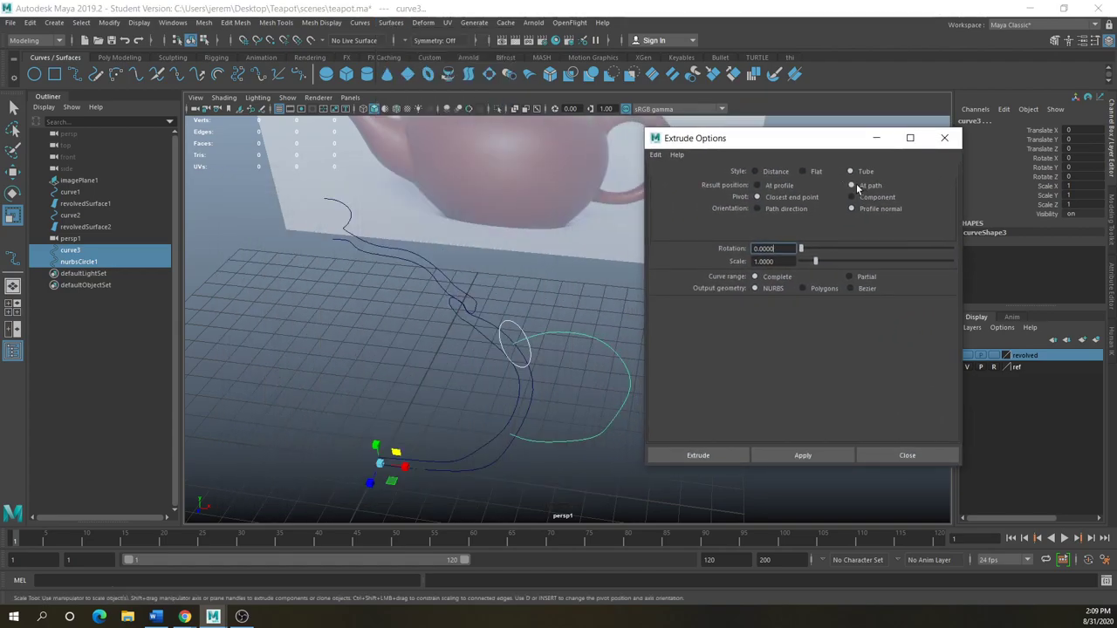
left_click(852, 185)
key("Tab")
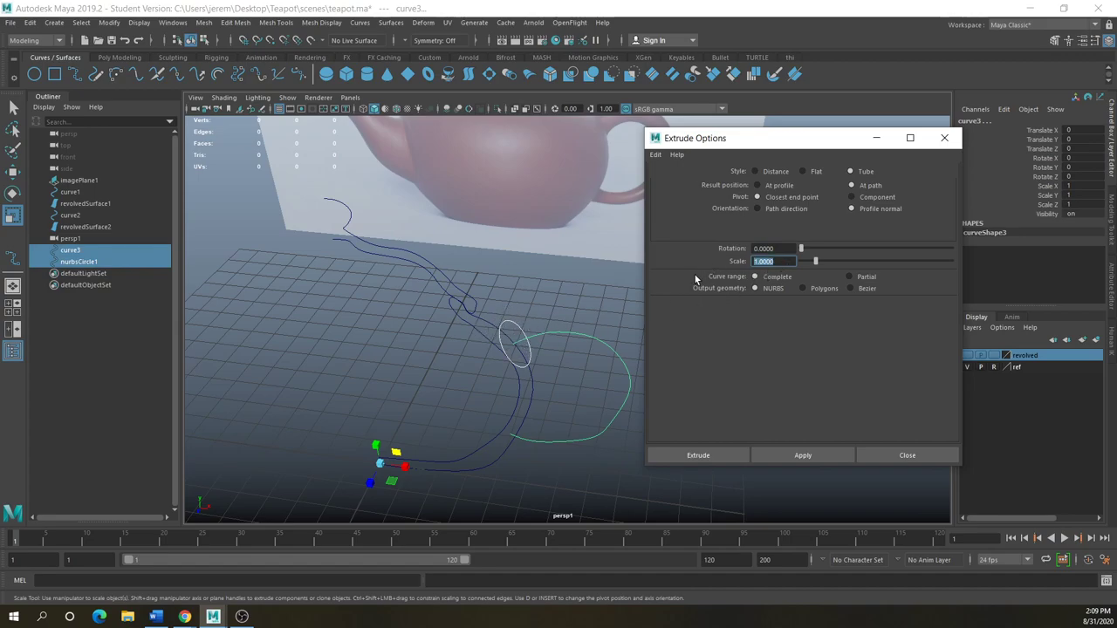
key("Return")
left_click(774, 452)
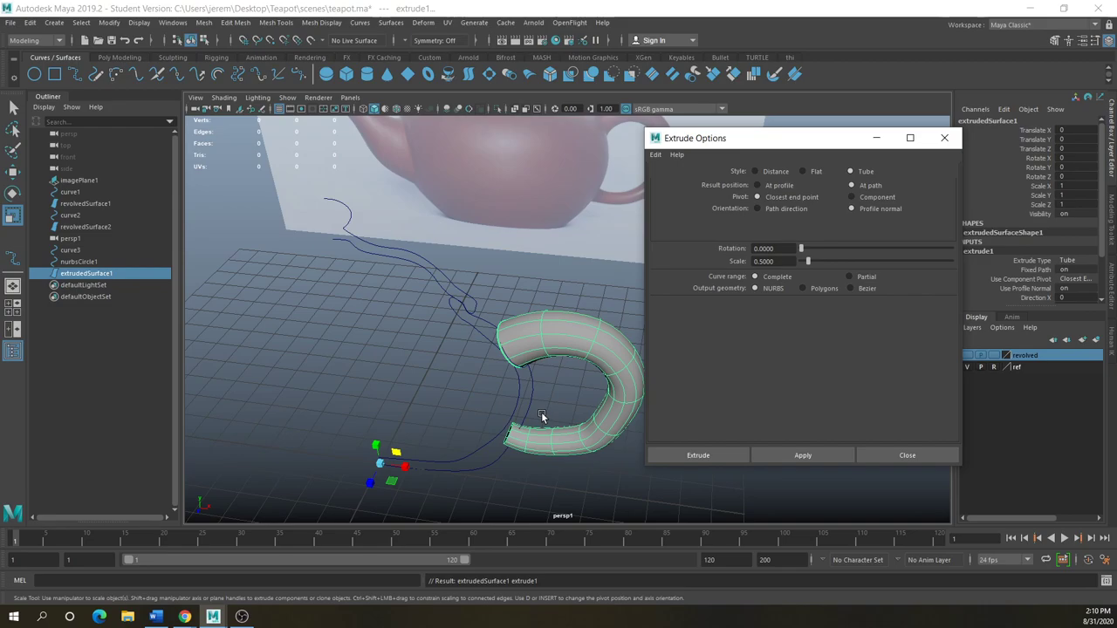
Display the extruded handle surface's control vertices in the front view
key("space")
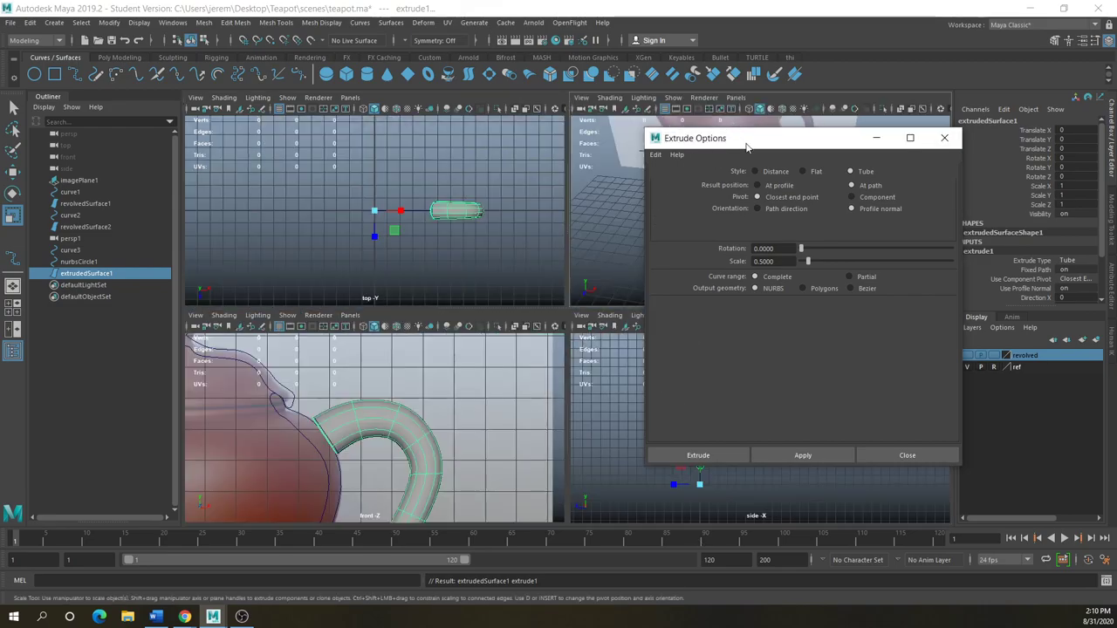
left_click_drag(746, 148, 822, 204)
key("space")
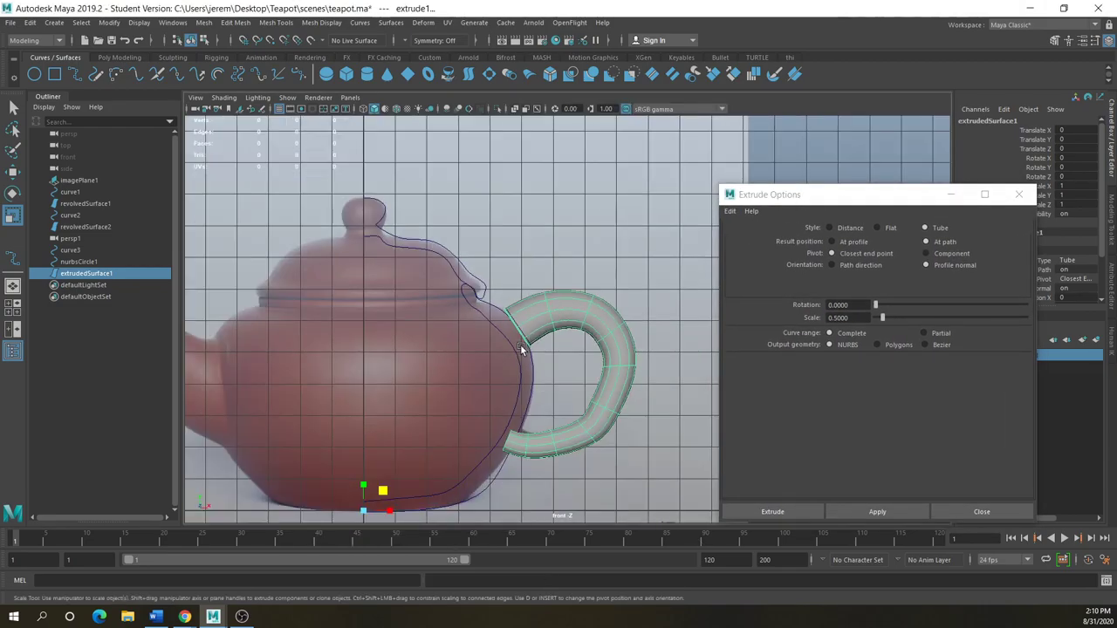
scroll(520, 349, "down", 2)
right_click_drag(535, 440, 458, 325)
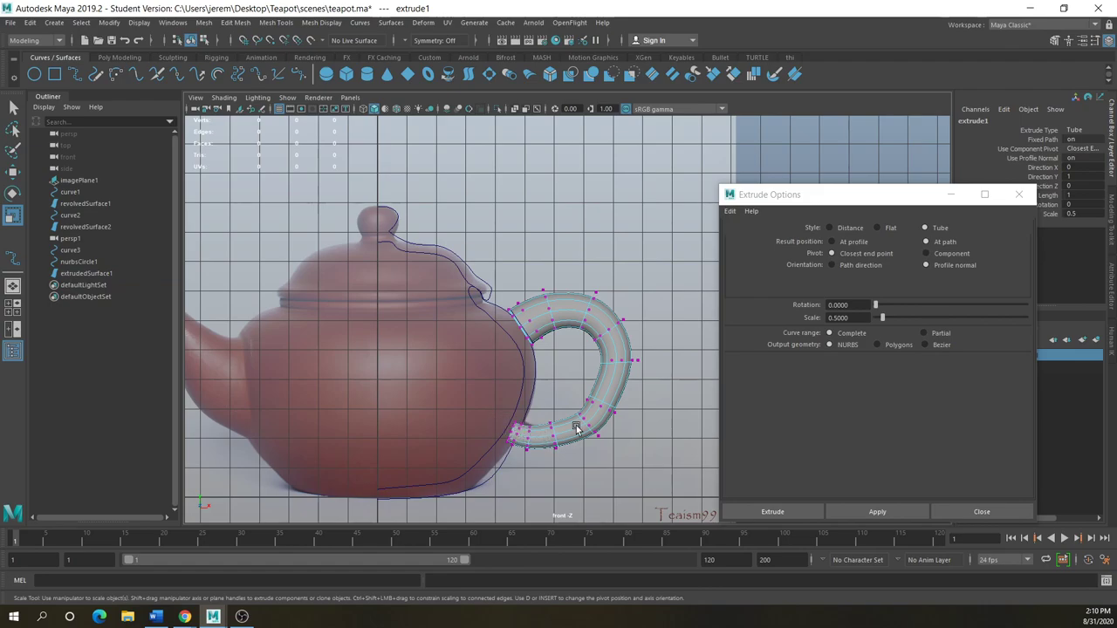
middle_click_drag(568, 404, 541, 403, "alt")
scroll(541, 403, "up", 4)
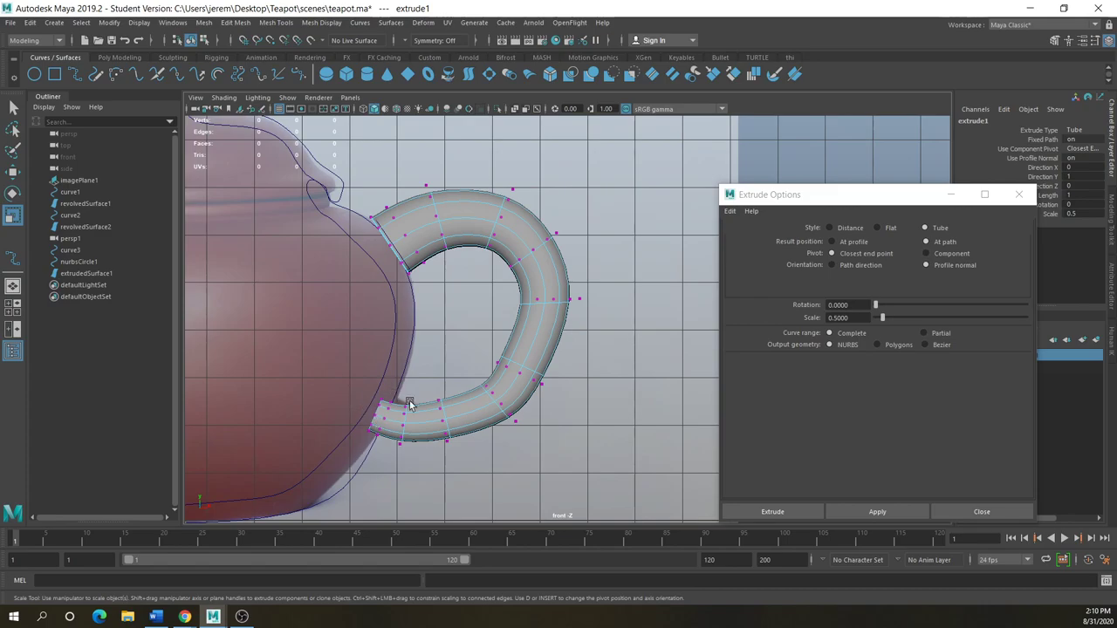
Try to raise the control vertices at the handle tube's lower end
left_click_drag(413, 423, 413, 460)
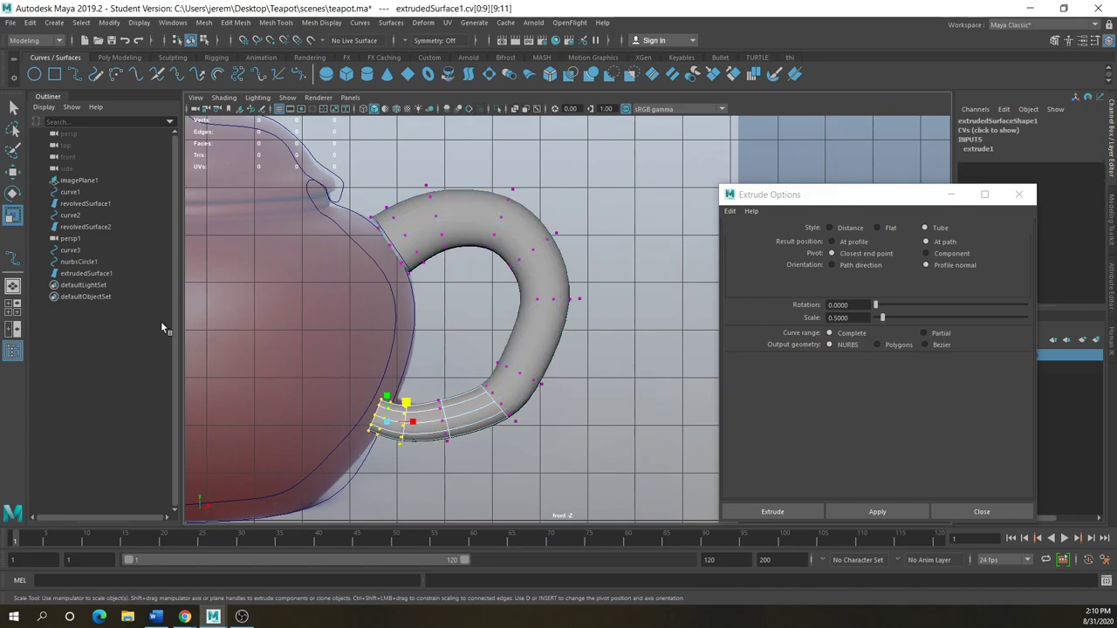
key("w")
mouse_move(388, 400)
left_mouse_down()
mouse_move(388, 375)
mouse_move(386, 395)
left_mouse_up()
key("ctrl+z")
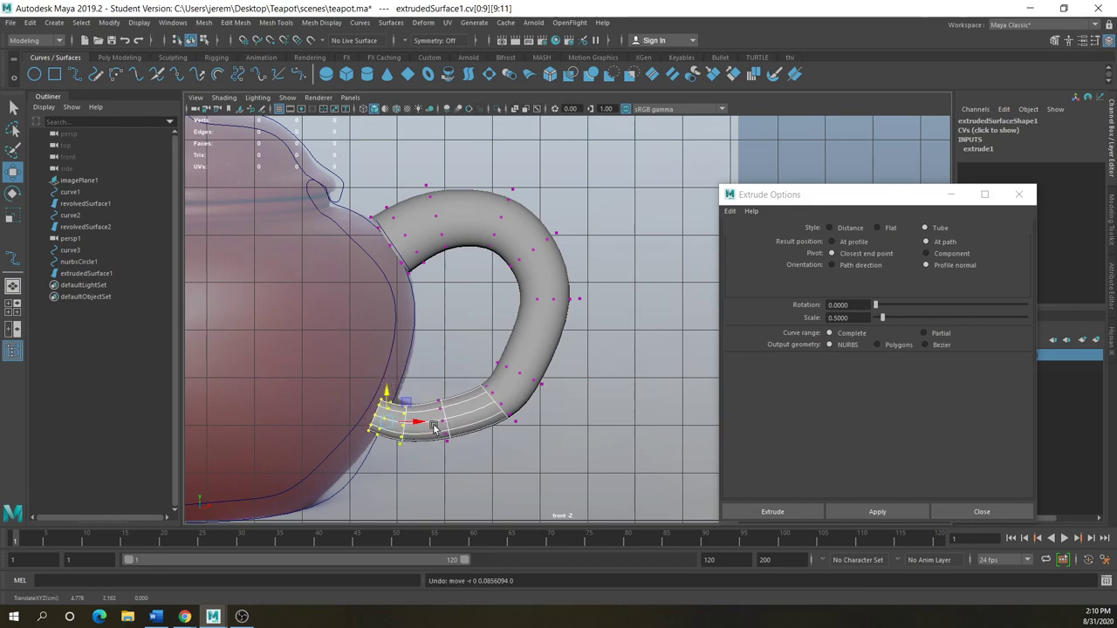
Switch the front view to wireframe and display the handle path curve's control vertices
key("4")
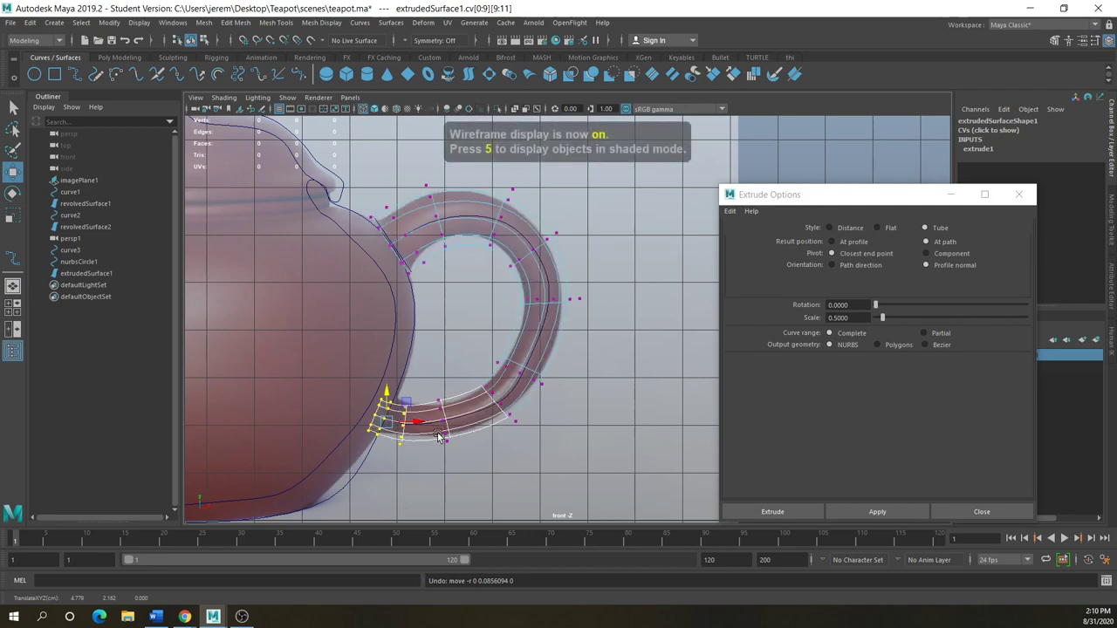
left_click(476, 458)
mouse_move(476, 357)
right_mouse_down()
mouse_move(410, 334)
mouse_move(476, 358)
right_mouse_up()
right_click_drag(565, 332, 611, 312)
left_click(547, 280)
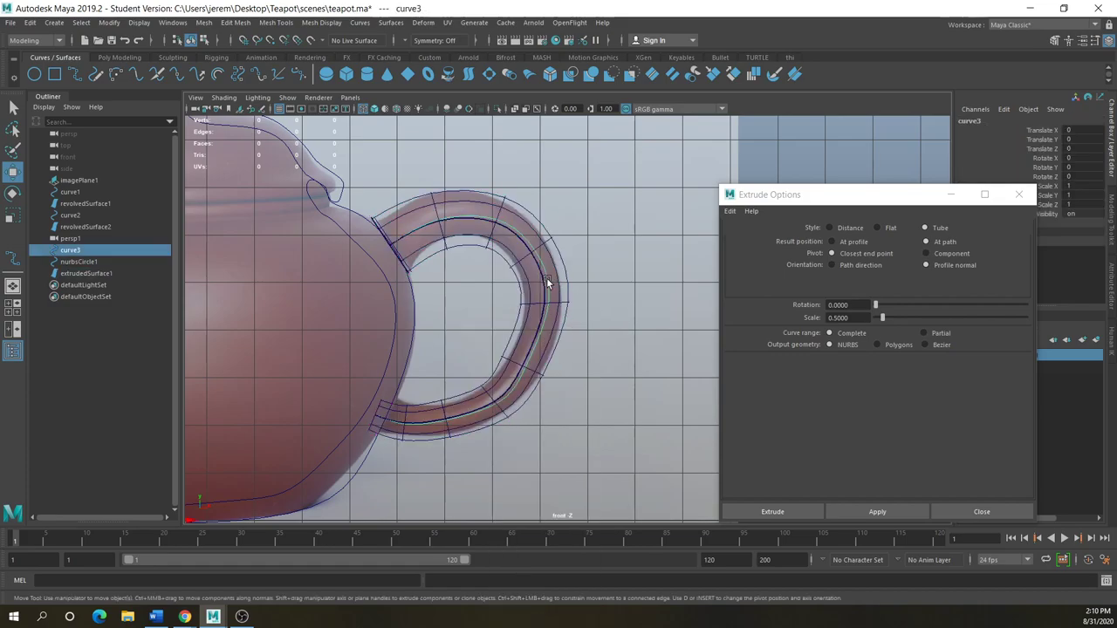
right_click_drag(549, 290, 502, 284)
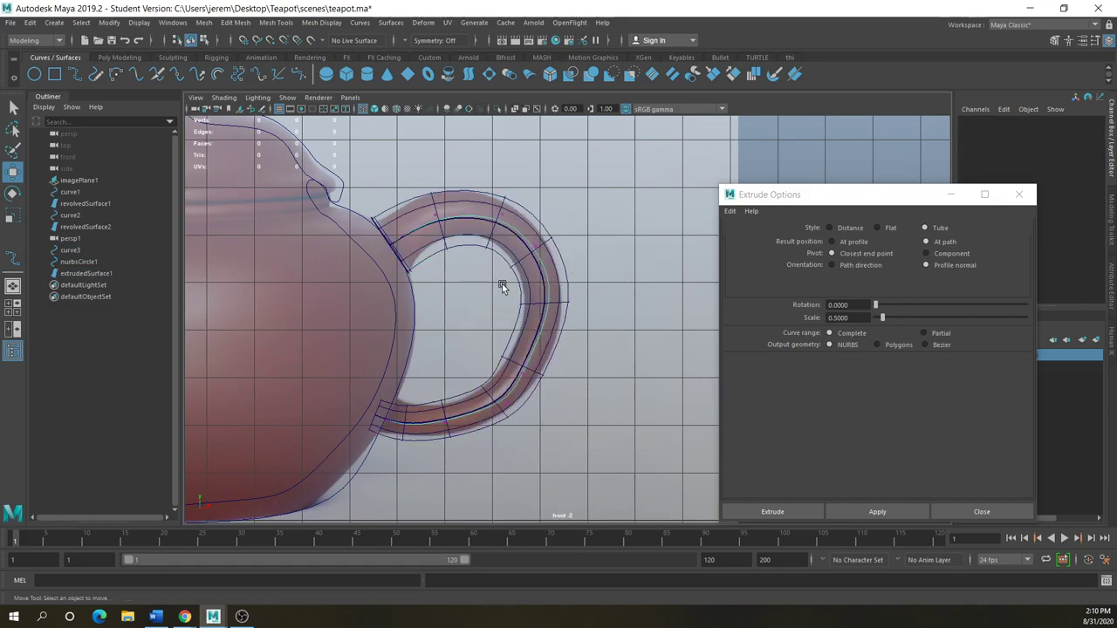
left_click(403, 422)
right_click_drag(417, 425, 489, 438, "alt")
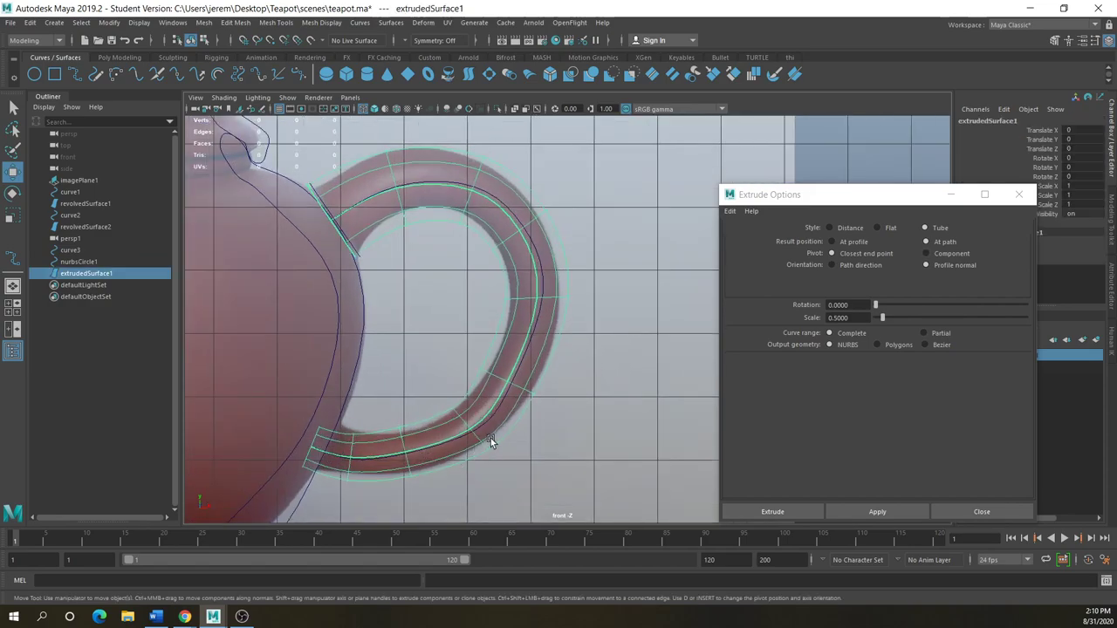
left_click(534, 427)
left_click(493, 409)
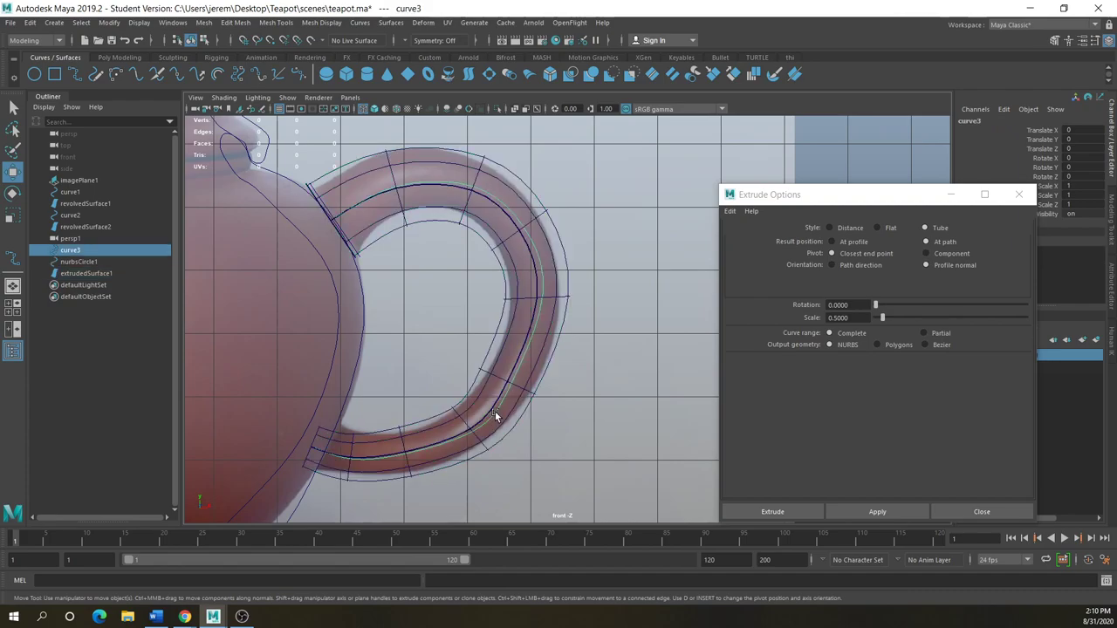
right_click_drag(495, 411, 419, 330)
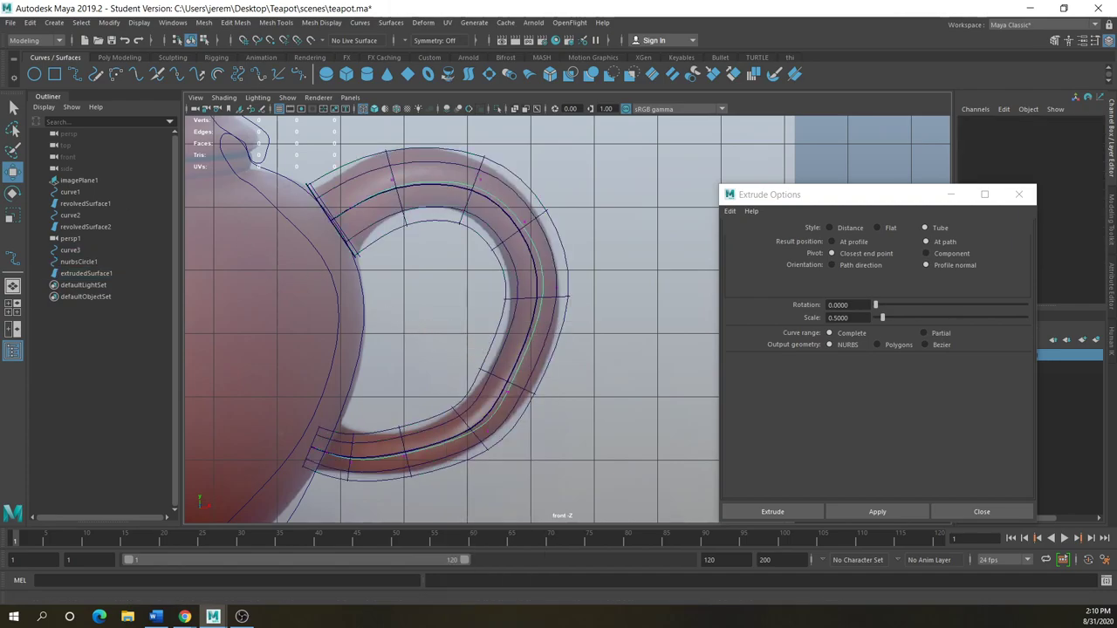
Move the path curve's lower end vertices into the teapot body and adjust its upper end vertex to fit the reference handle
left_click(349, 463)
left_click_drag(350, 451, 328, 440)
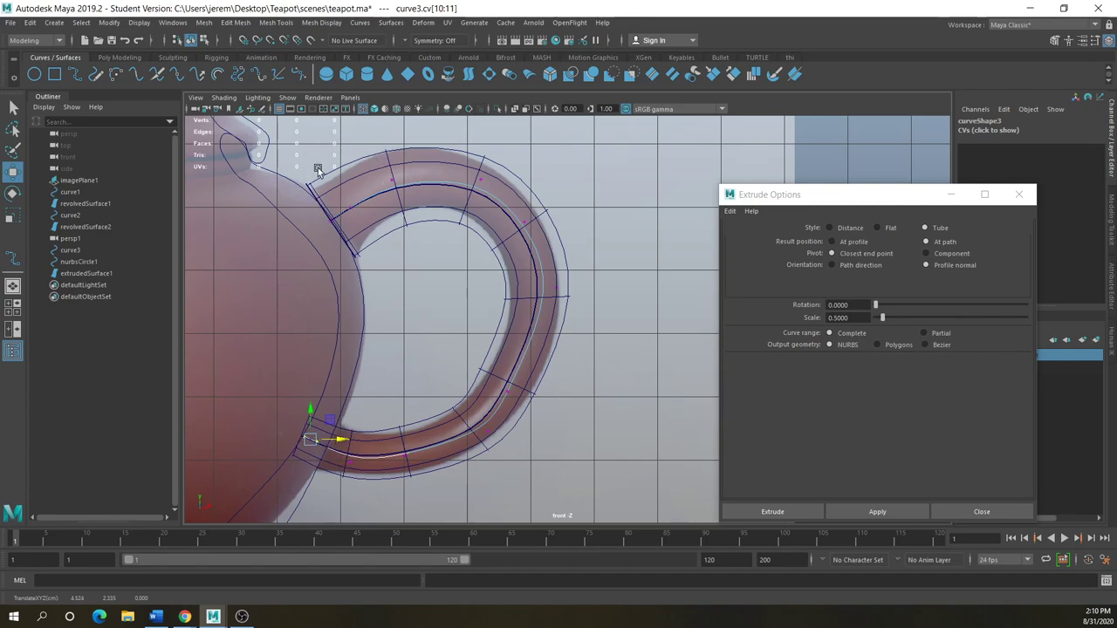
left_click_drag(315, 196, 307, 183)
left_click(330, 222)
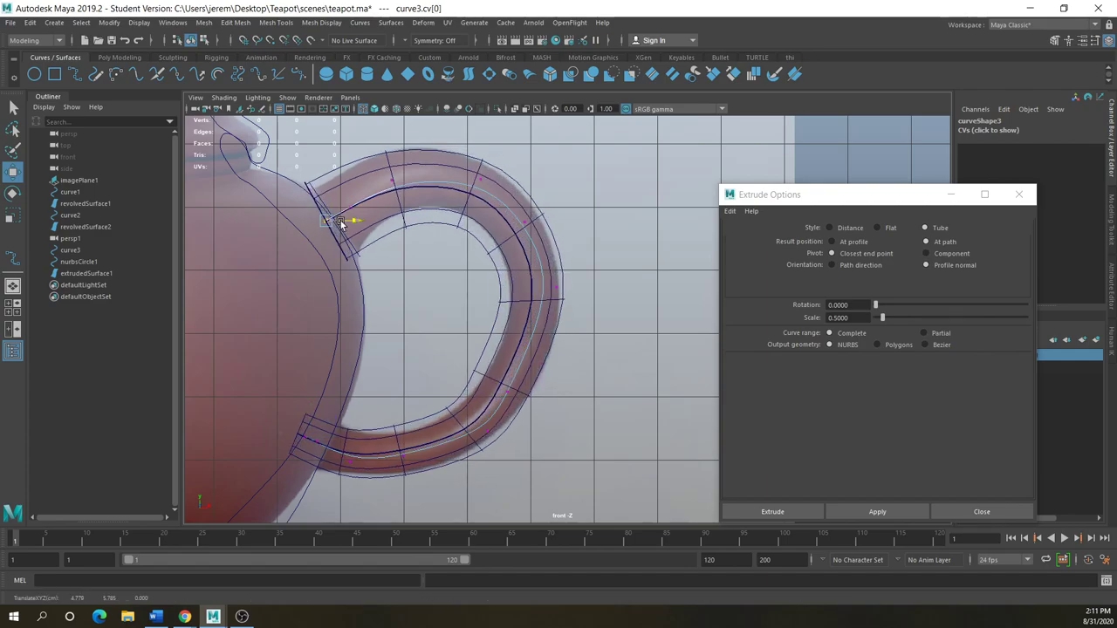
left_click_drag(343, 223, 348, 224)
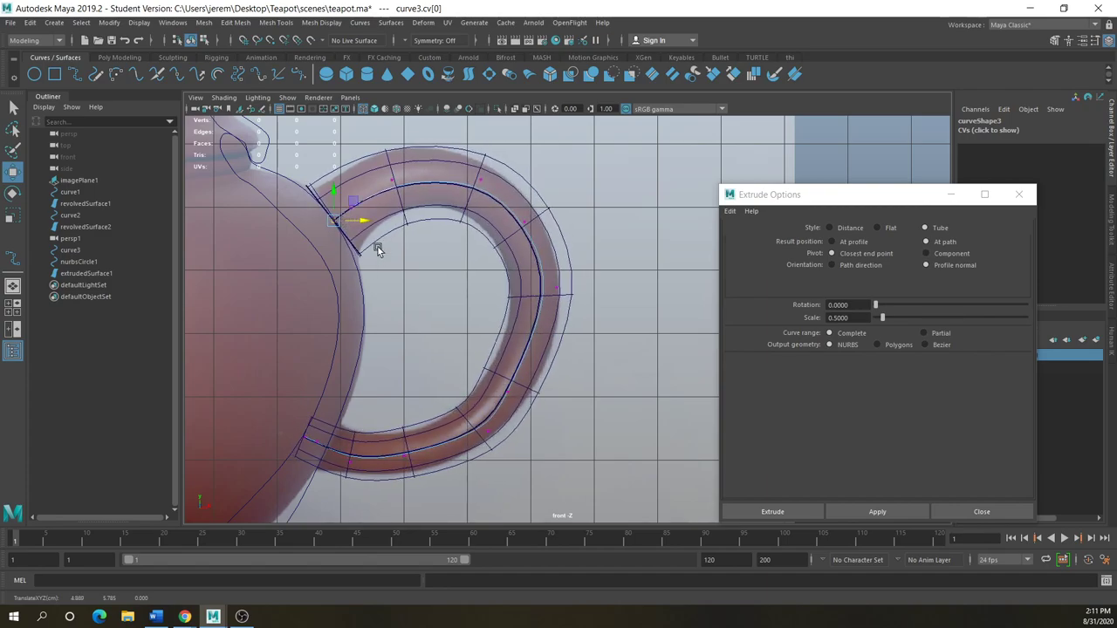
Display the handle surface's control vertices and return the view to shaded mode
left_click(376, 244)
right_click_drag(376, 242, 316, 243)
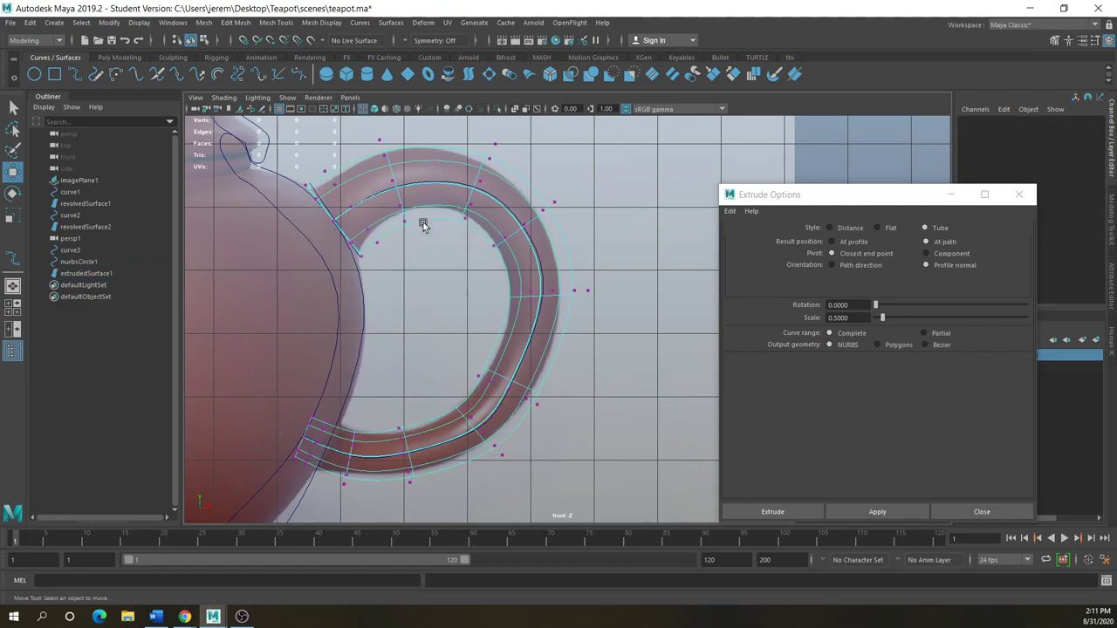
key("5")
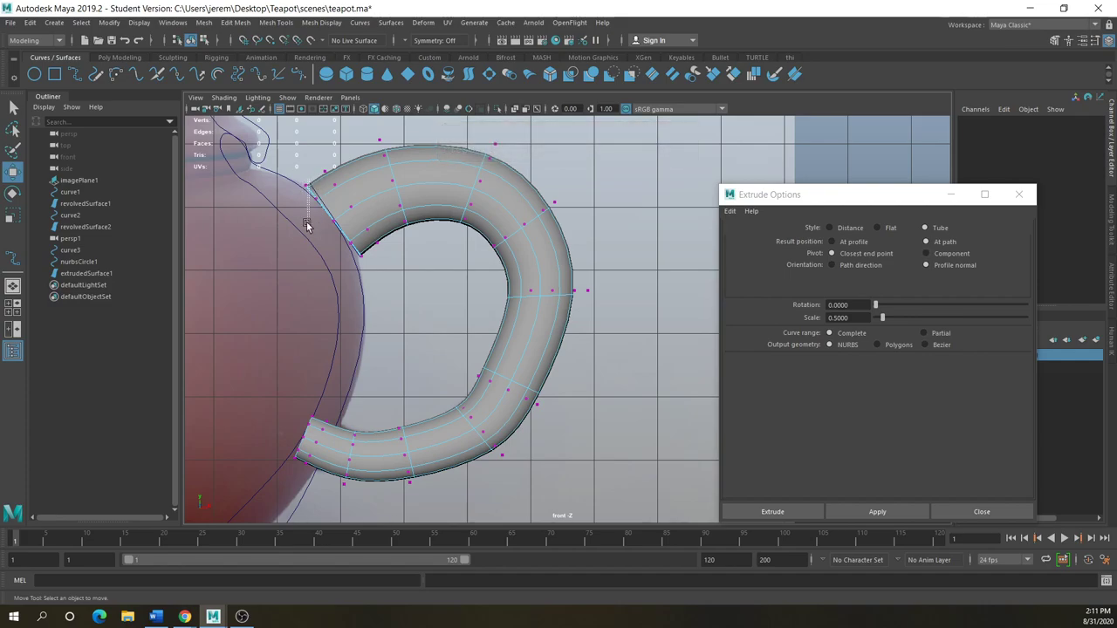
Enlarge the end row of control vertices at the handle's upper end, shift it towards the teapot body, and return to object mode
left_click_drag(306, 225, 302, 176)
left_click_drag(367, 269, 339, 241)
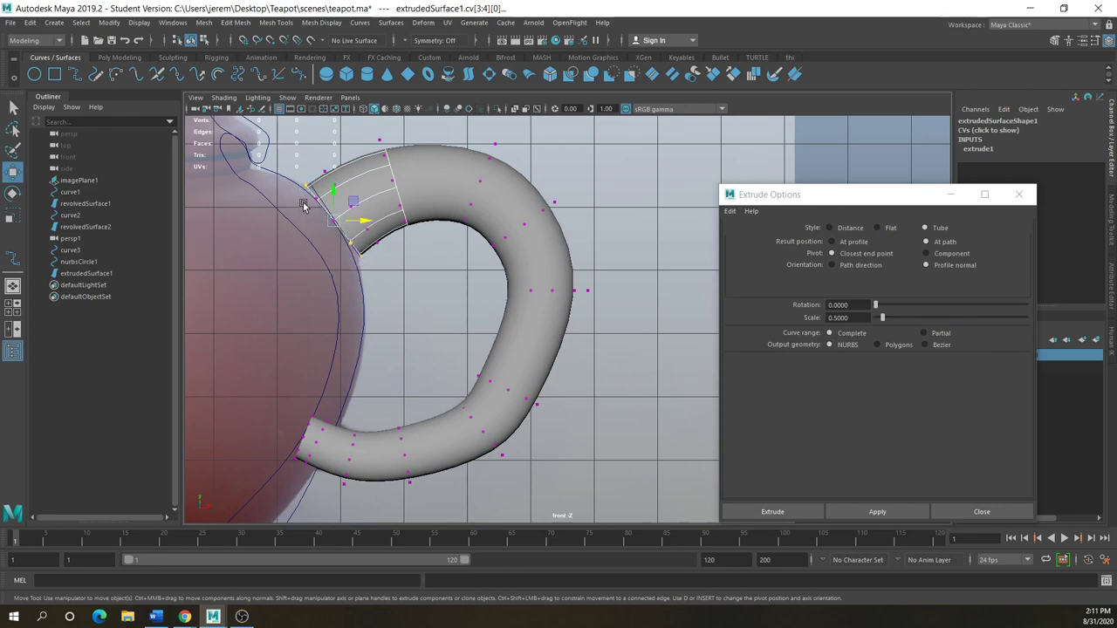
left_click_drag(303, 201, 344, 246)
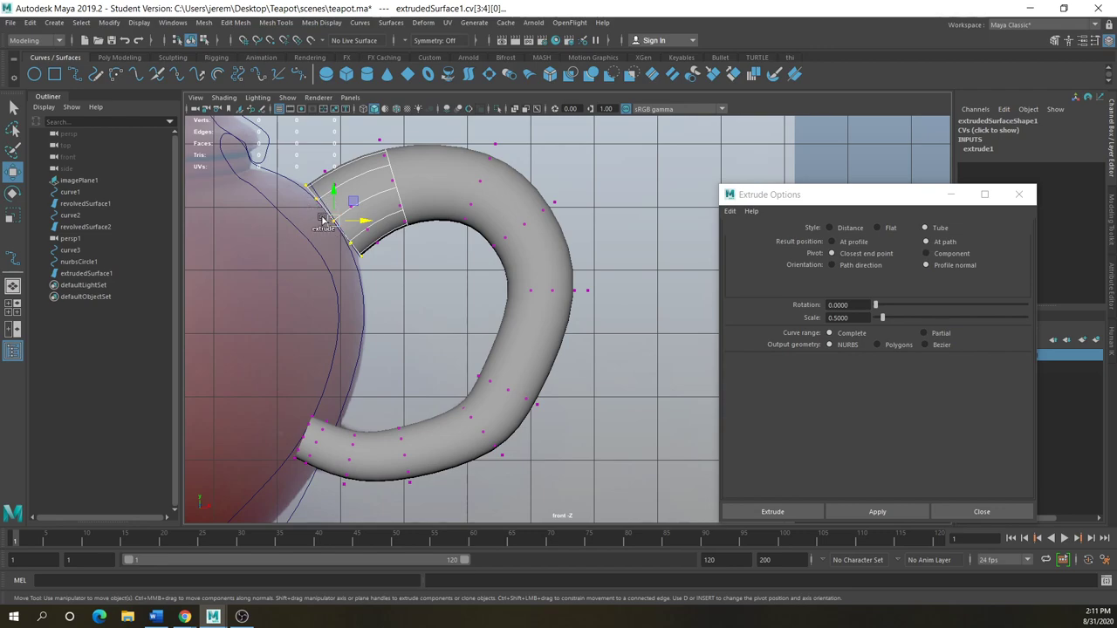
left_click_drag(293, 179, 364, 220)
left_click(13, 215)
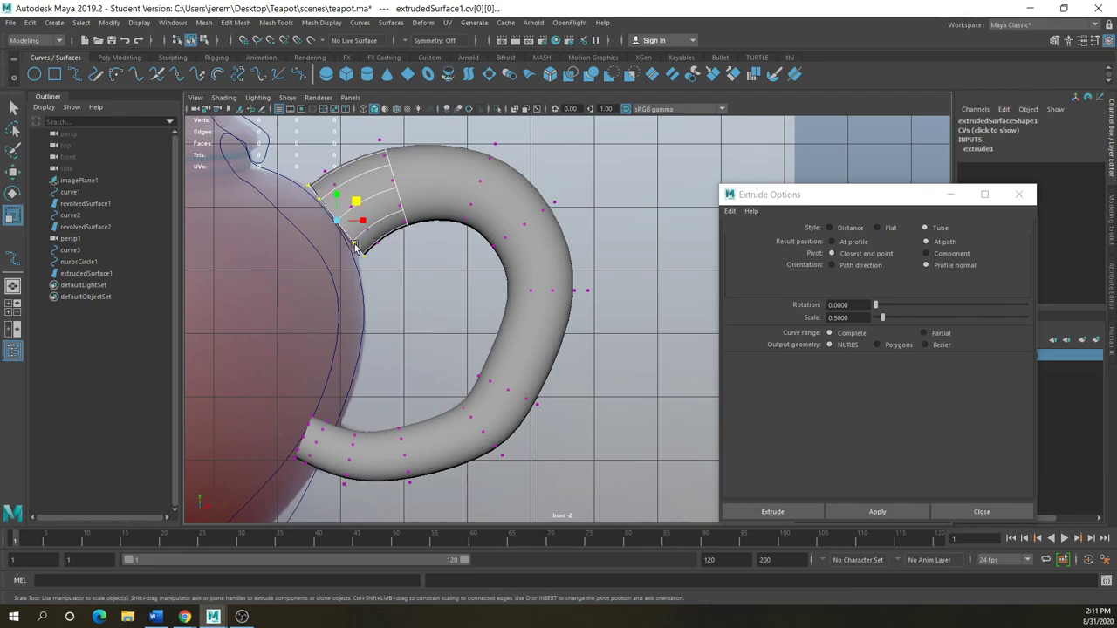
mouse_move(337, 221)
left_mouse_down()
mouse_move(363, 224)
mouse_move(351, 224)
left_mouse_up()
key("w")
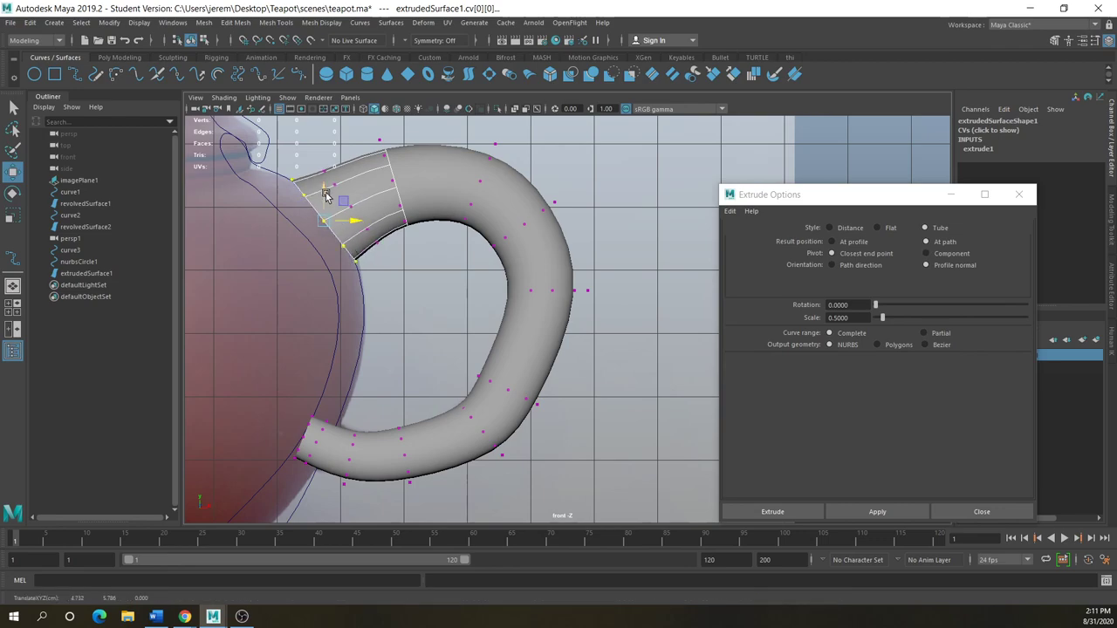
left_click(431, 304)
right_click_drag(388, 201, 436, 182)
Draw a four-point EP curve through the middle of the reference spout, from the teapot body to the tip
scroll(418, 325, "down", 4)
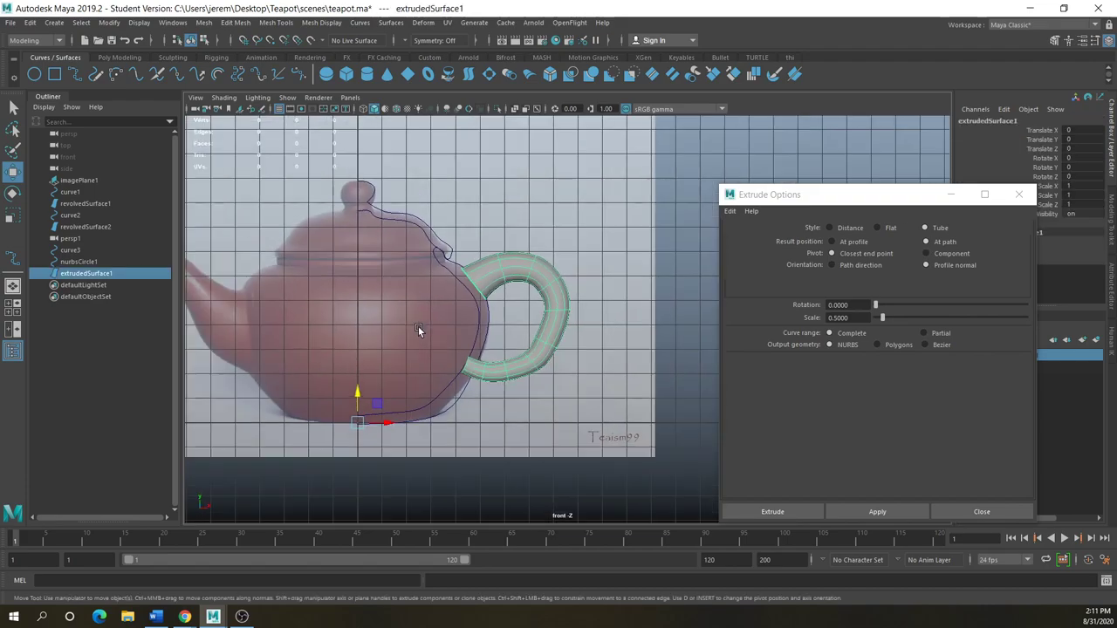
scroll(485, 426, "down", 2)
middle_click_drag(304, 348, 441, 345, "alt")
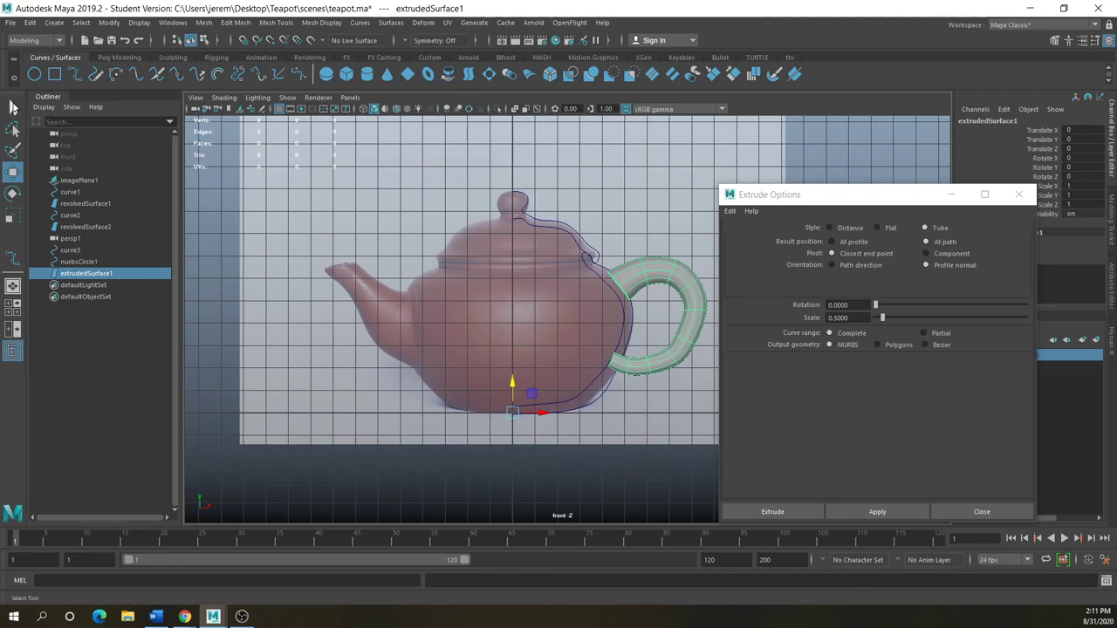
left_click(79, 79)
scroll(329, 333, "up", 3)
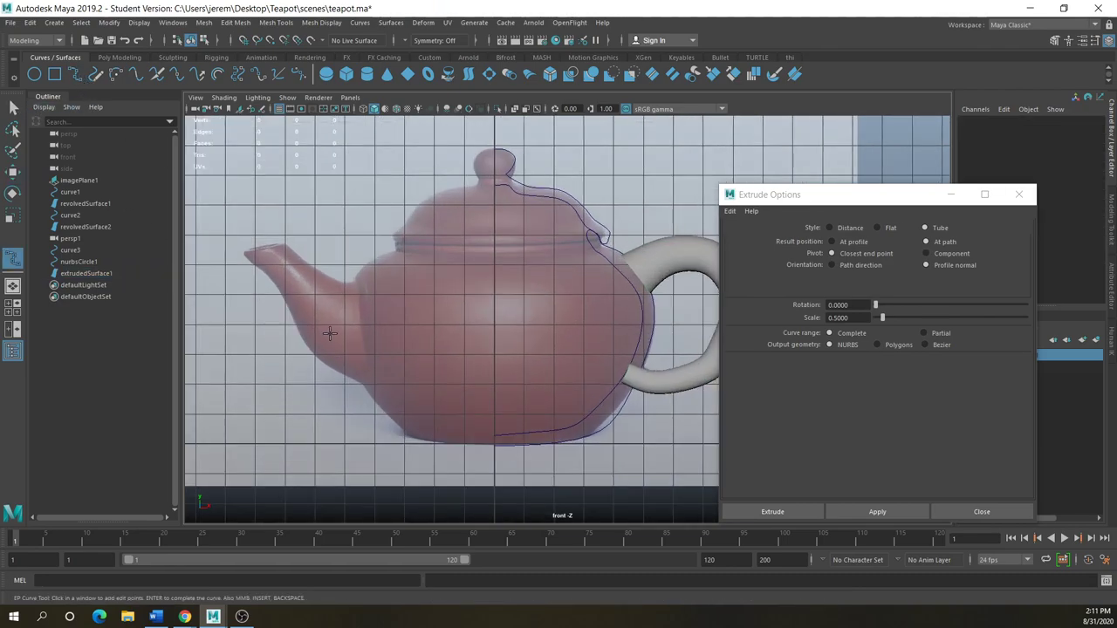
left_click(361, 335)
left_click(322, 321)
left_click(298, 283)
left_click(268, 248)
key("Return")
key("w")
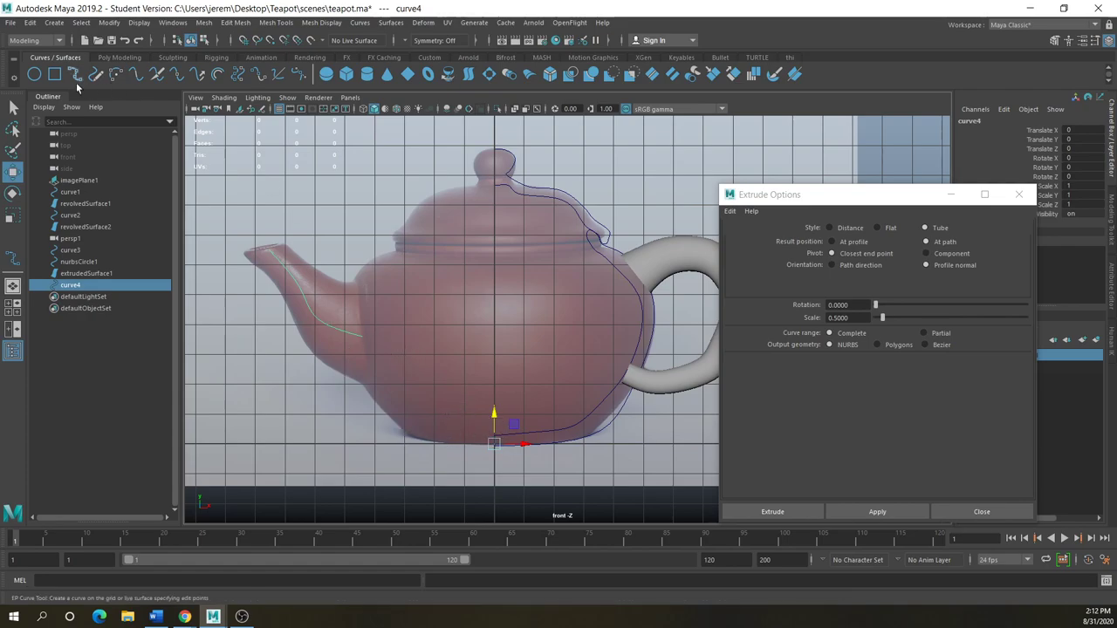
Create a NURBS circle, dismiss the extrude options, and move the circle to about X -4.153, Y 3.175 near the spout's base
left_click(33, 75)
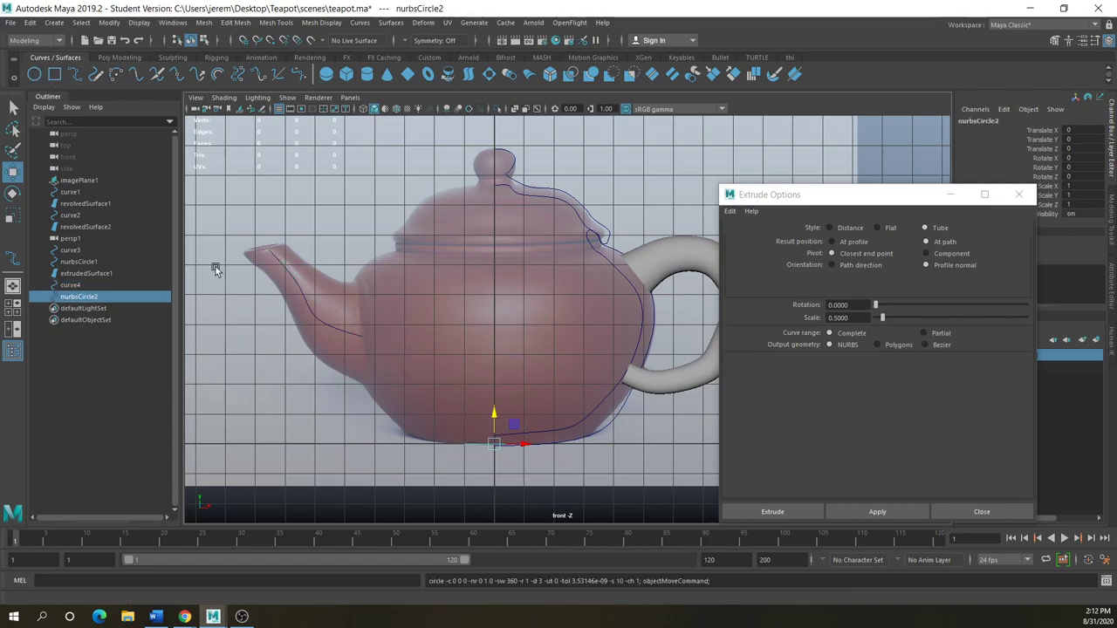
left_click_drag(499, 422, 494, 325)
key("space")
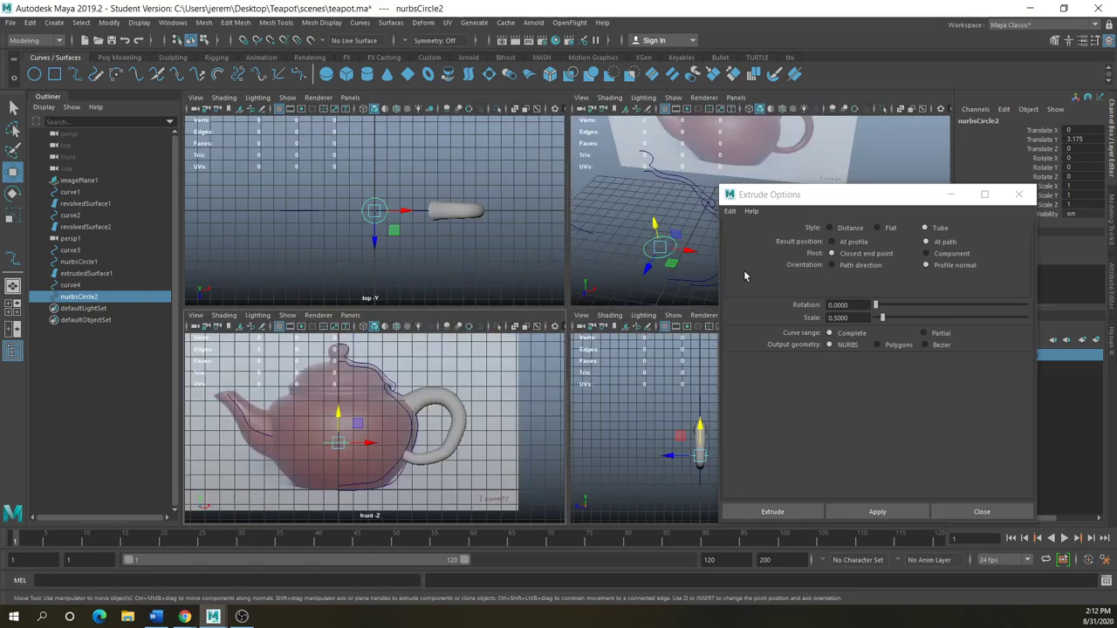
left_click_drag(792, 195, 595, 260)
left_click(823, 263)
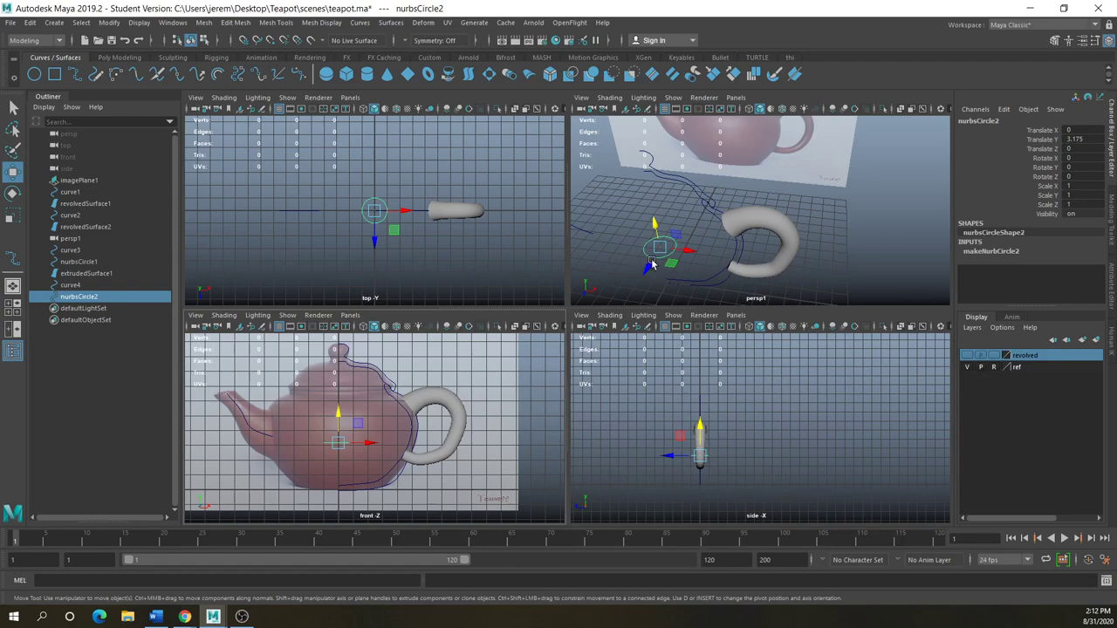
left_click_drag(690, 251, 628, 246)
key("space")
key("space")
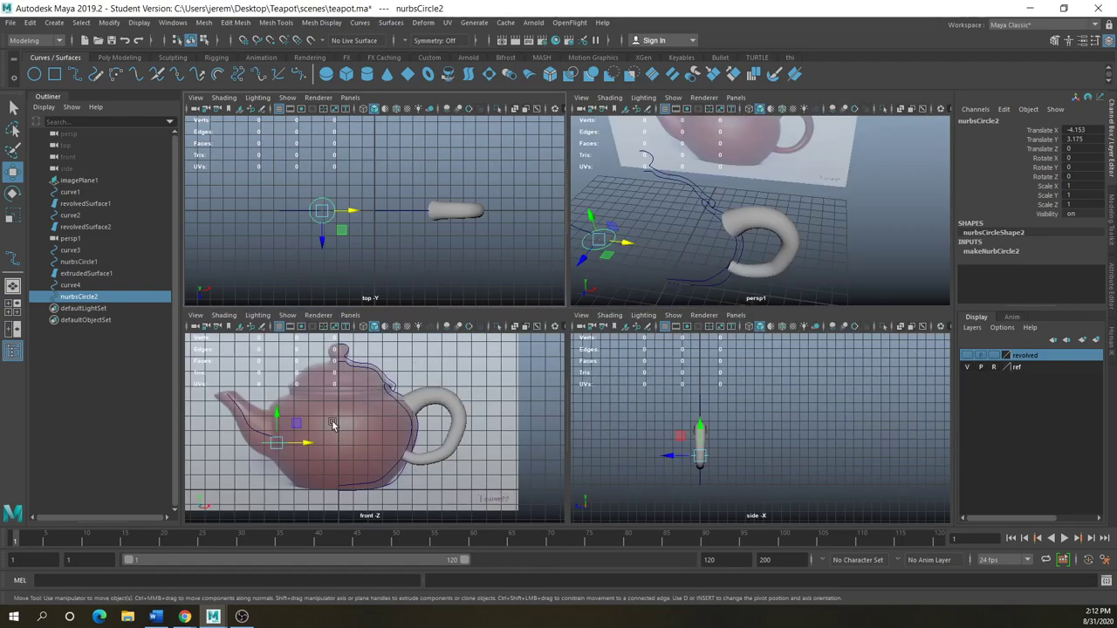
Rotate the circle to about 91.907 degrees in Z and place it at the spout curve's base, about X -4.328, Y 3.565
key("space")
left_click(12, 193)
left_click_drag(395, 339, 351, 316)
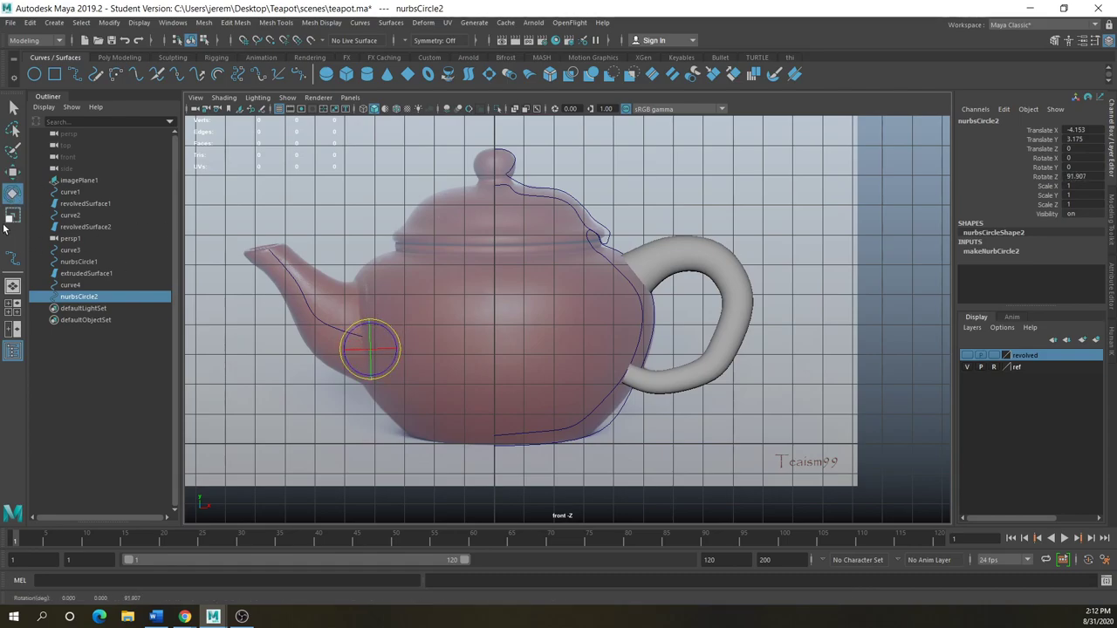
key("w")
left_click_drag(394, 352, 365, 318)
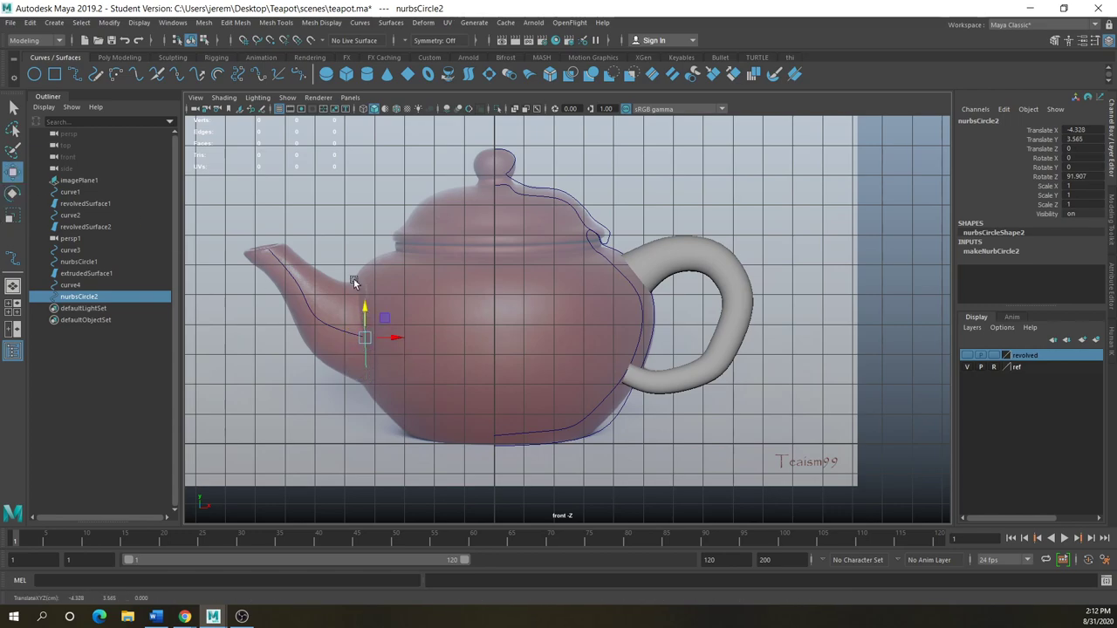
Scale the circle uniformly to about 2.18 to match the width of the reference spout's base
key("r")
left_click_drag(361, 335, 418, 335)
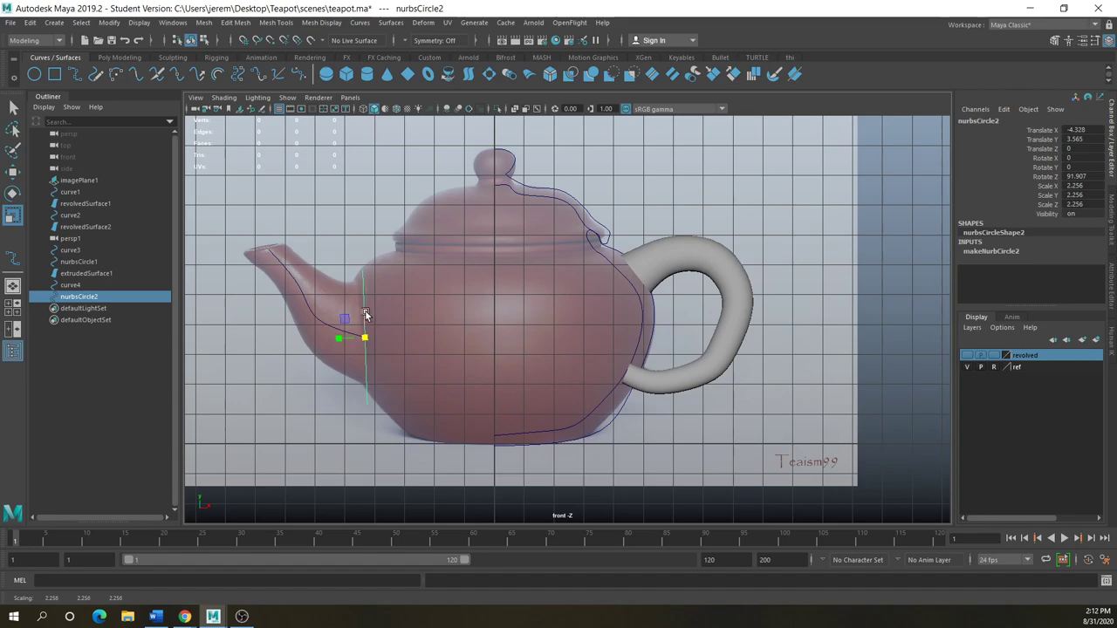
key("space")
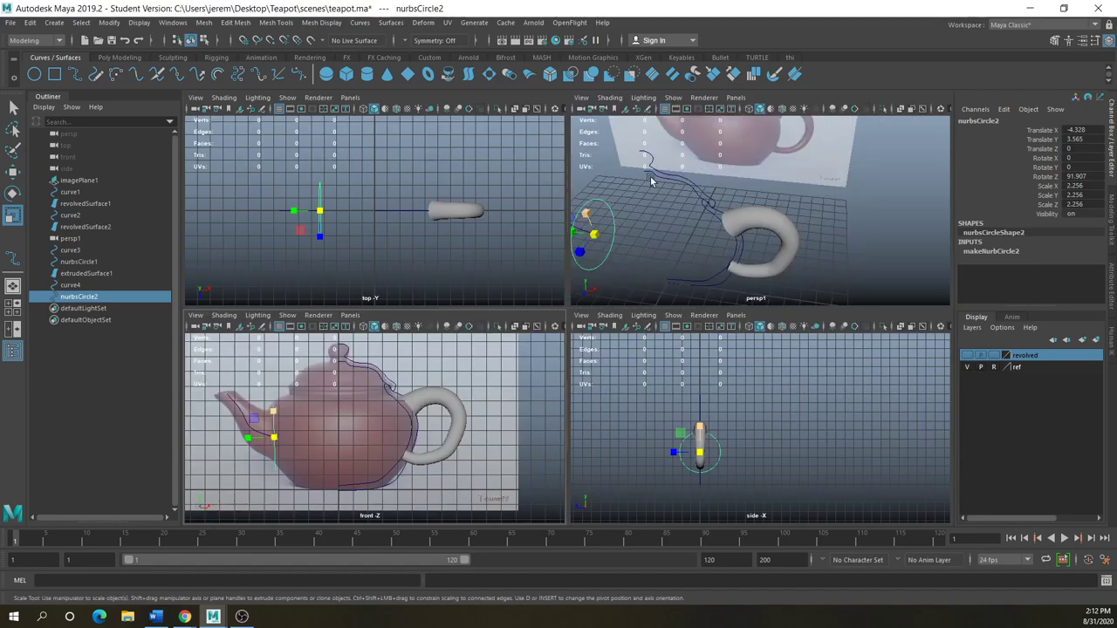
mouse_move(590, 220)
left_mouse_down()
mouse_move(578, 204)
mouse_move(593, 211)
left_mouse_up()
key("ctrl+z")
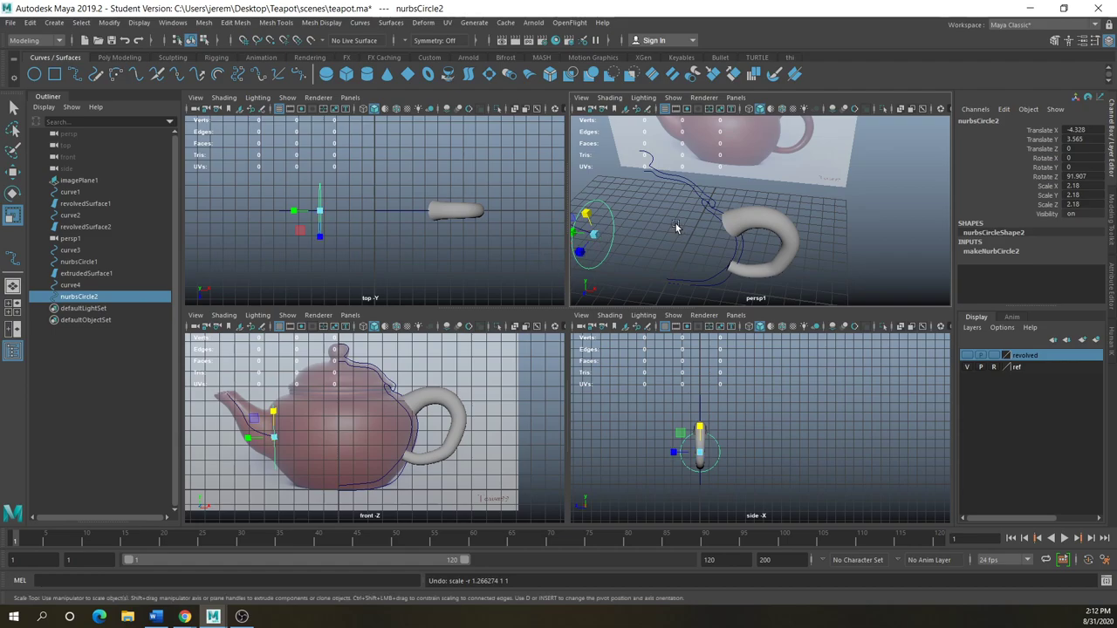
Extrude the circle along the spout curve as a NURBS tube with profile-normal orientation and a scale of 0.2
key("space")
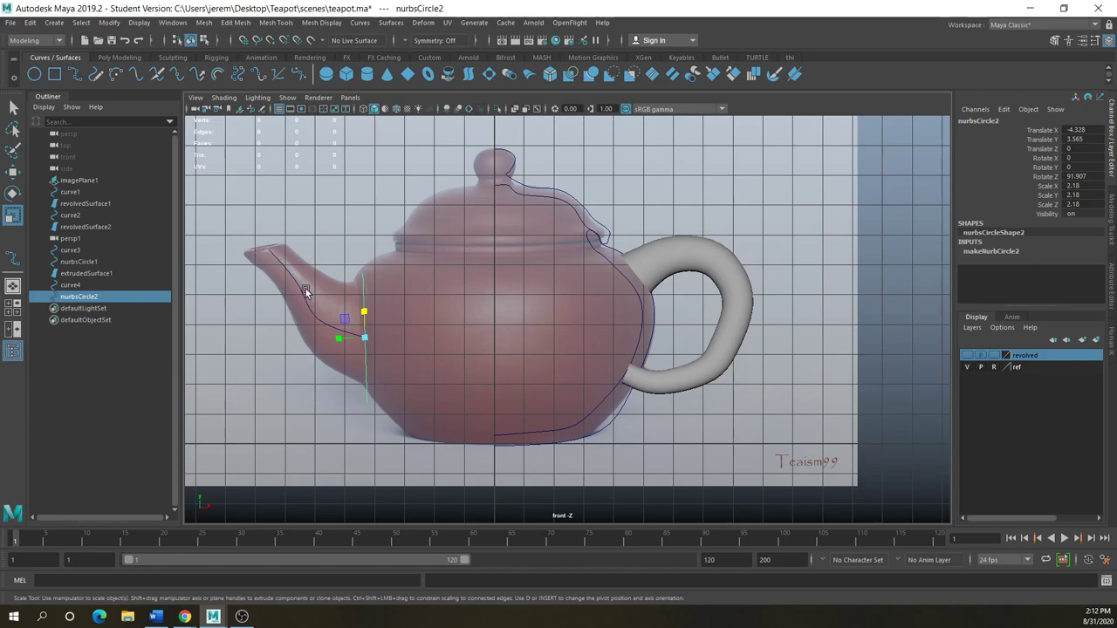
left_click(295, 316, "shift")
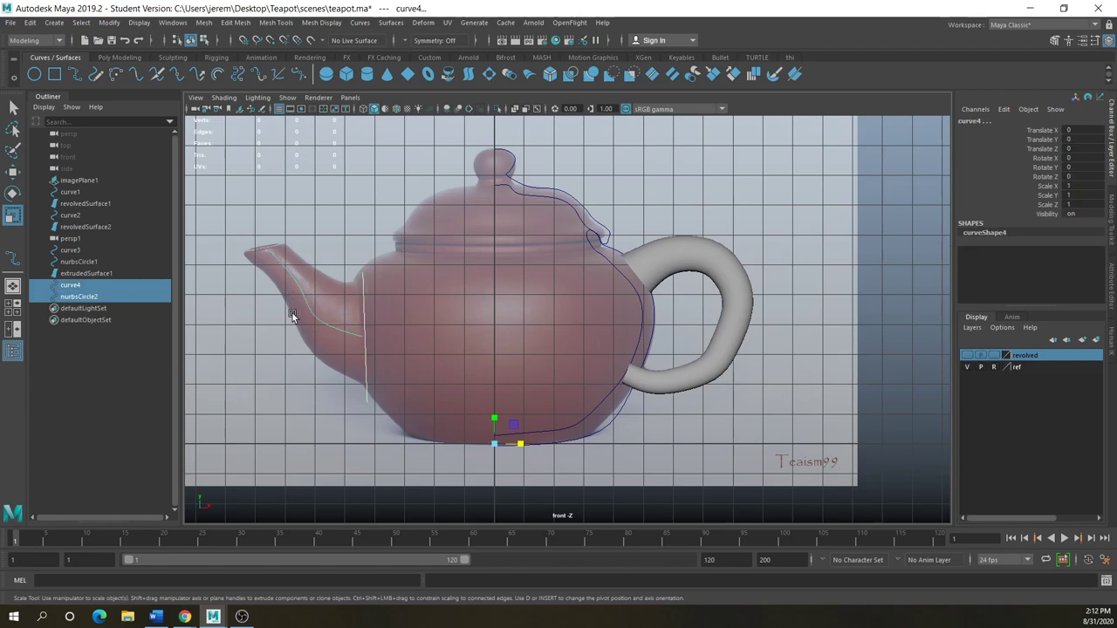
left_click(384, 26)
left_click(505, 99)
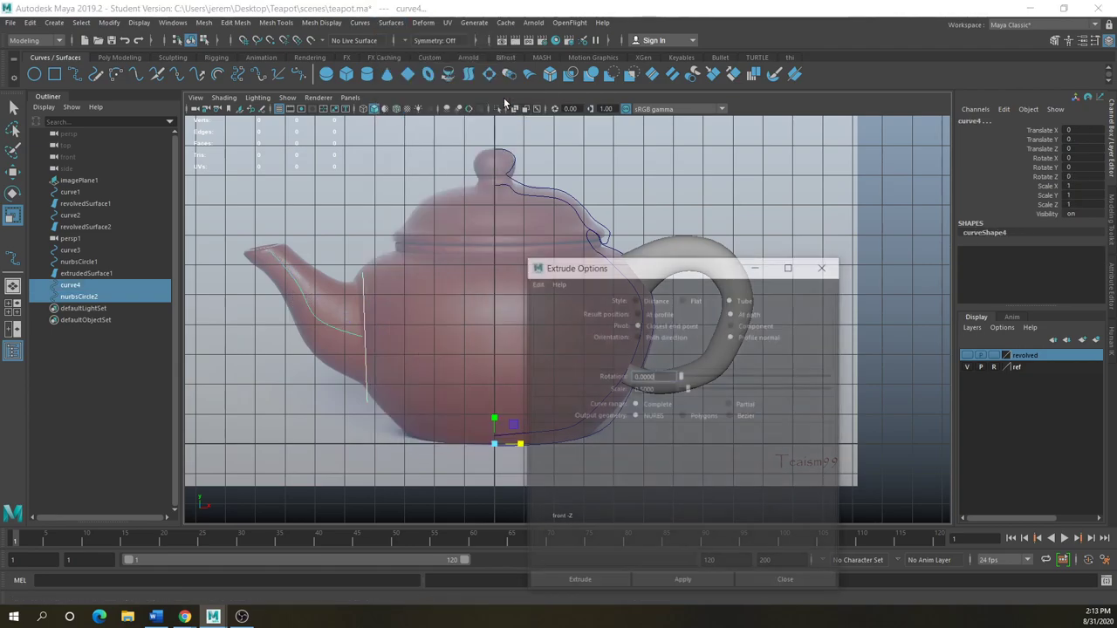
left_click_drag(683, 299, 665, 300)
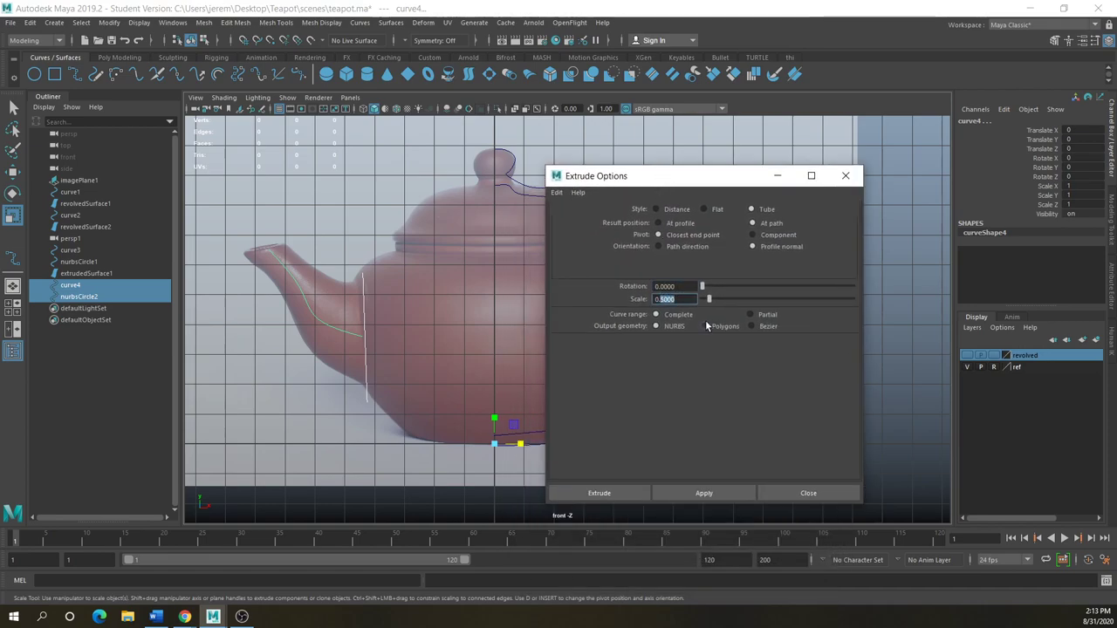
type("0.2")
left_click(683, 493)
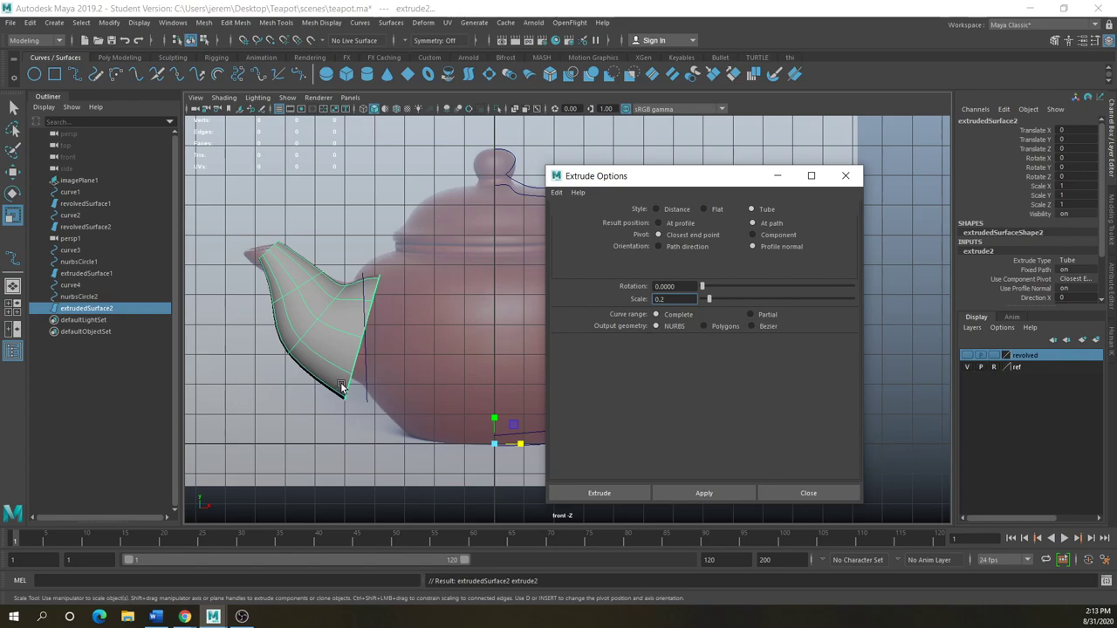
Switch the spout surface to control vertices, select the two rows at its wide base, and close the Extrude options
right_click_drag(341, 387, 266, 320)
scroll(262, 262, "up", 2)
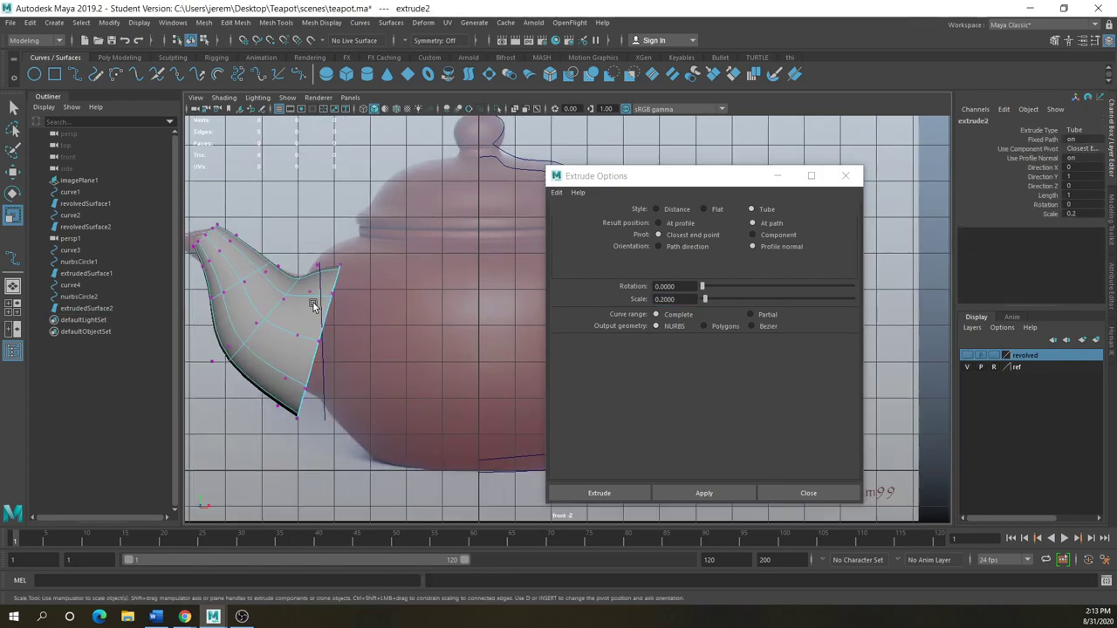
scroll(349, 357, "down", 1)
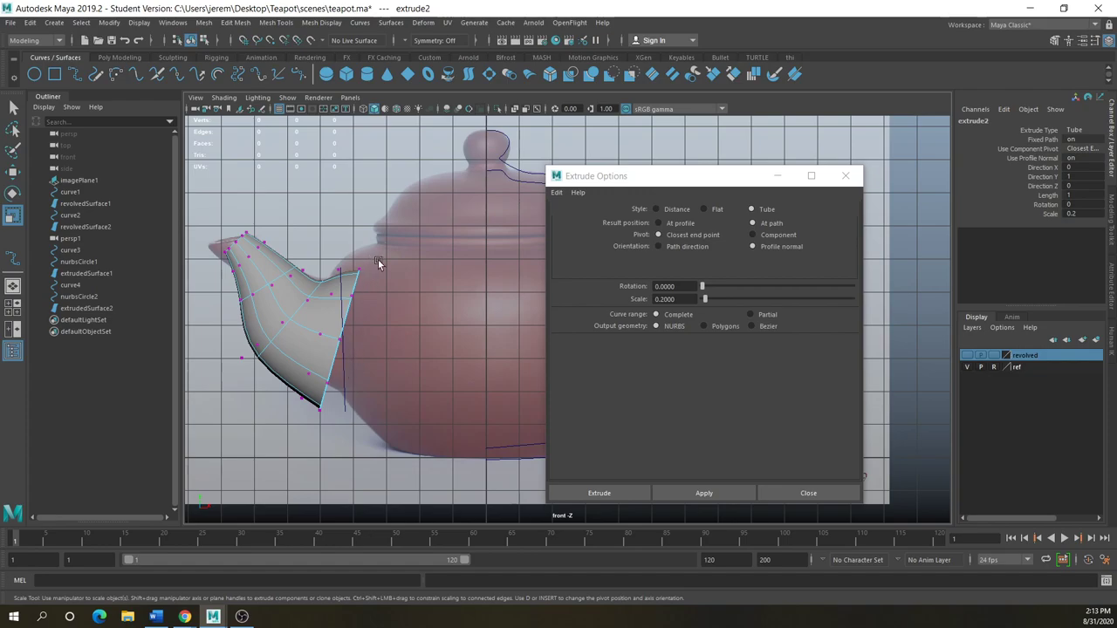
left_click_drag(370, 260, 328, 343)
right_click_drag(316, 311, 266, 312)
left_click_drag(382, 254, 333, 366)
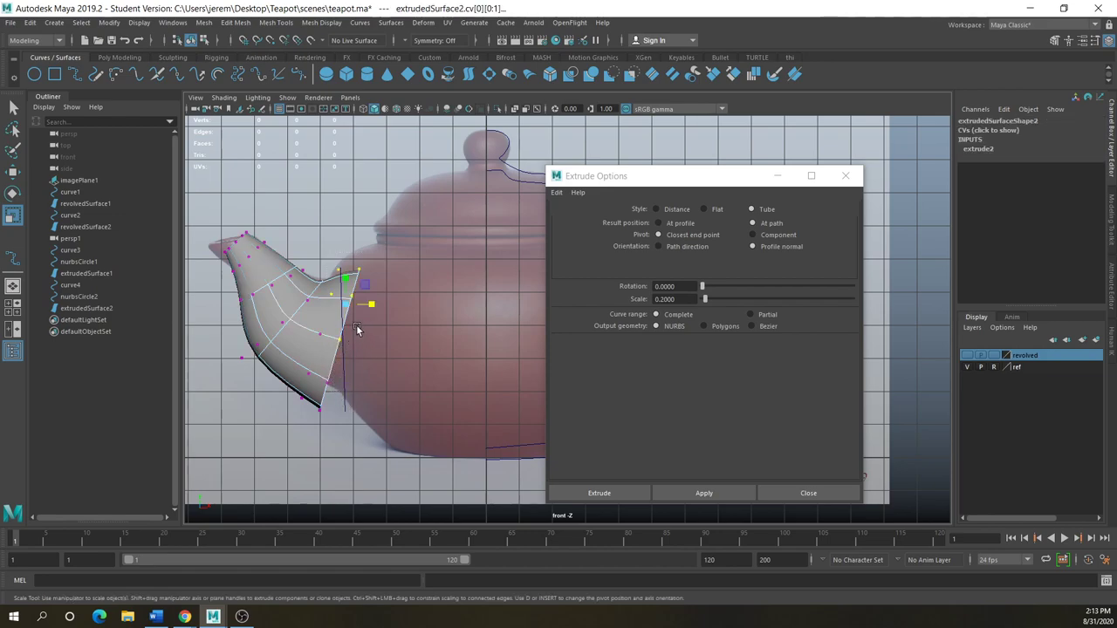
left_click_drag(348, 371, 289, 431)
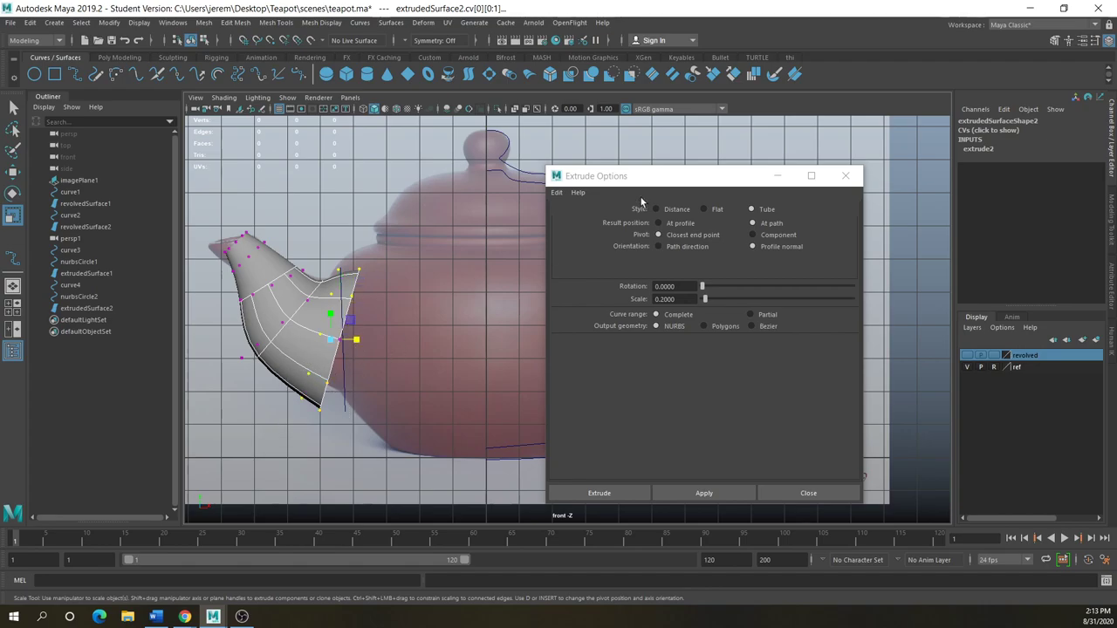
left_click(846, 176)
key("space")
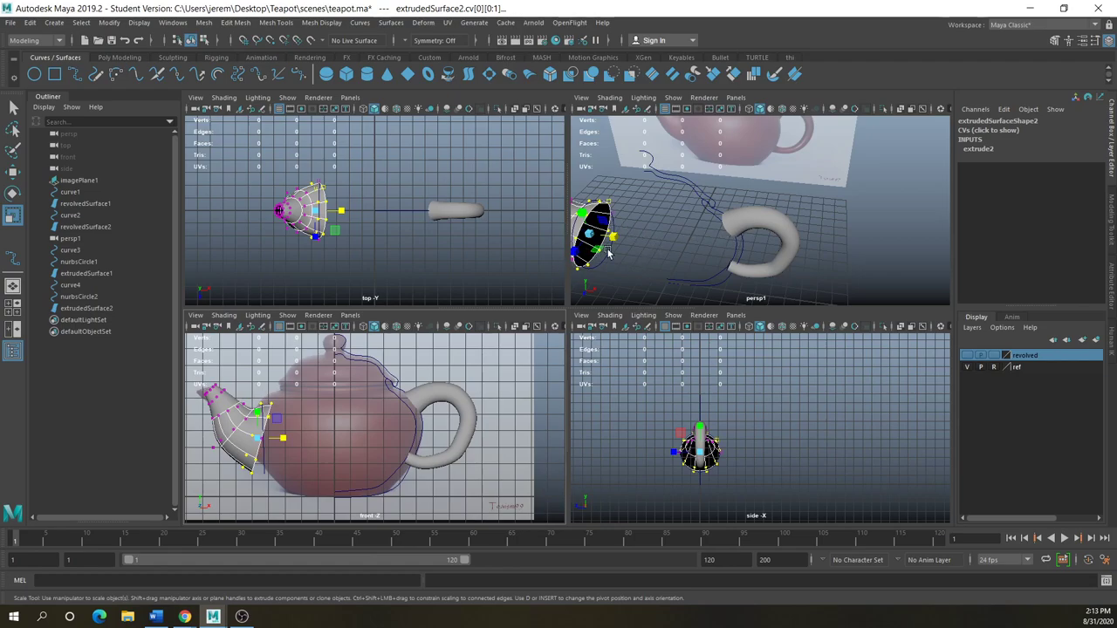
key("space")
key("w")
left_click_drag(356, 340, 372, 341)
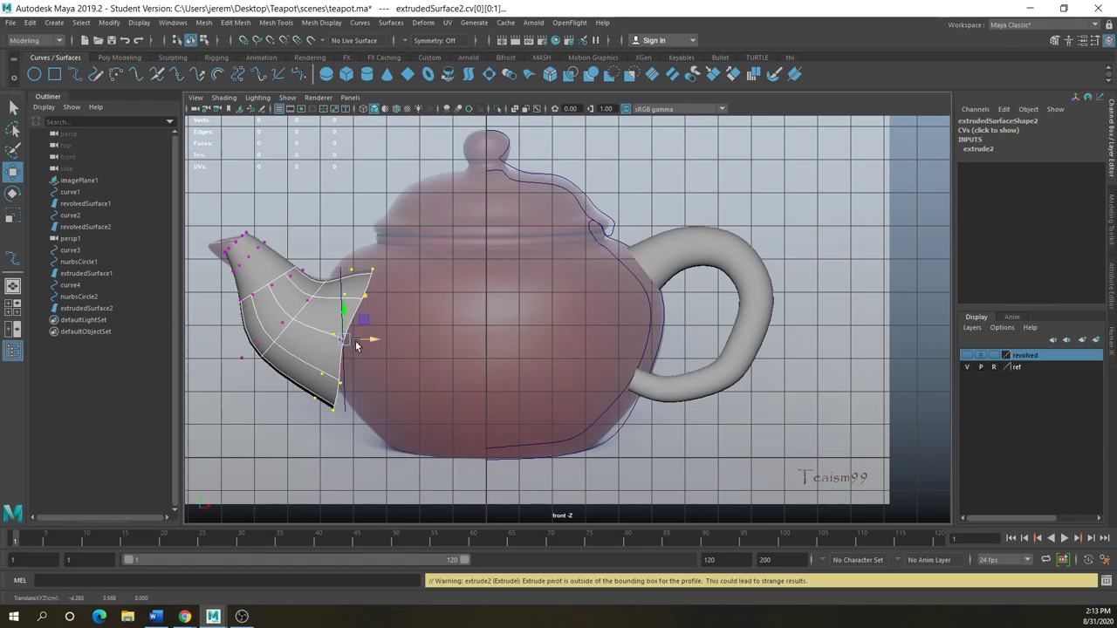
key("ctrl+z")
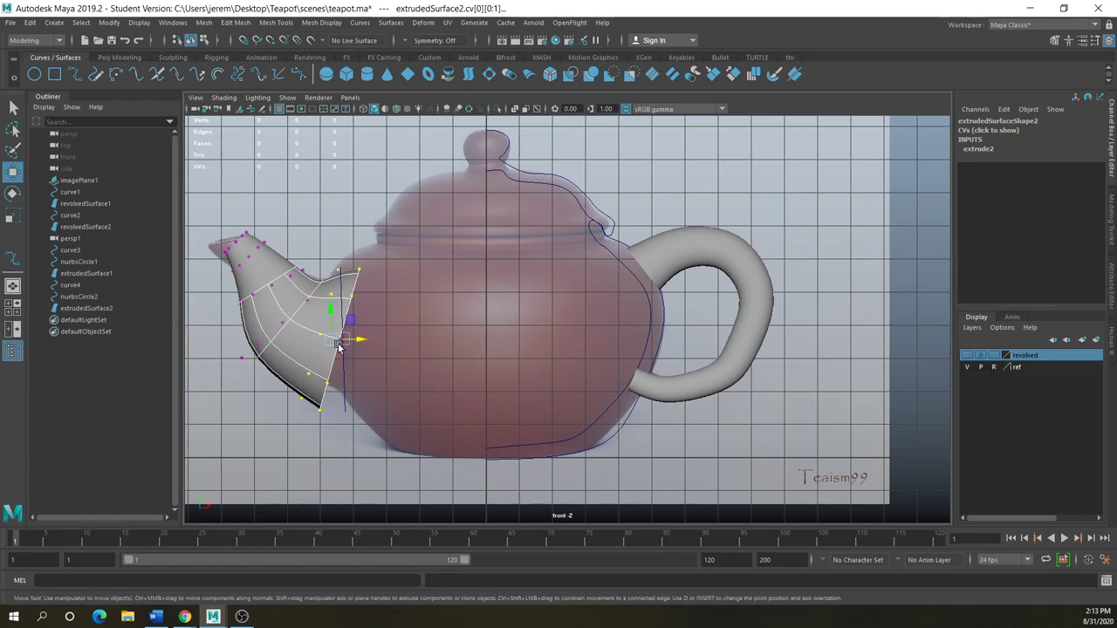
Move and rotate the spout's base vertices upright against the teapot body, and scale them up by about 1.05
mouse_move(356, 339)
left_mouse_down()
mouse_move(368, 341)
mouse_move(357, 319)
left_mouse_up()
key("e")
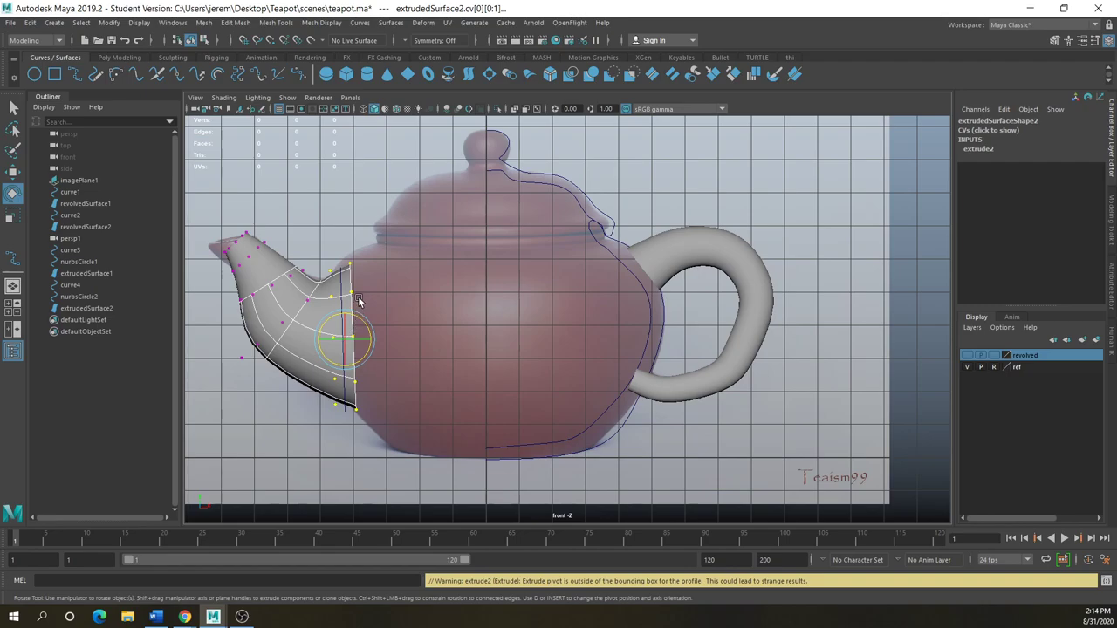
key("r")
left_click_drag(344, 337, 341, 334)
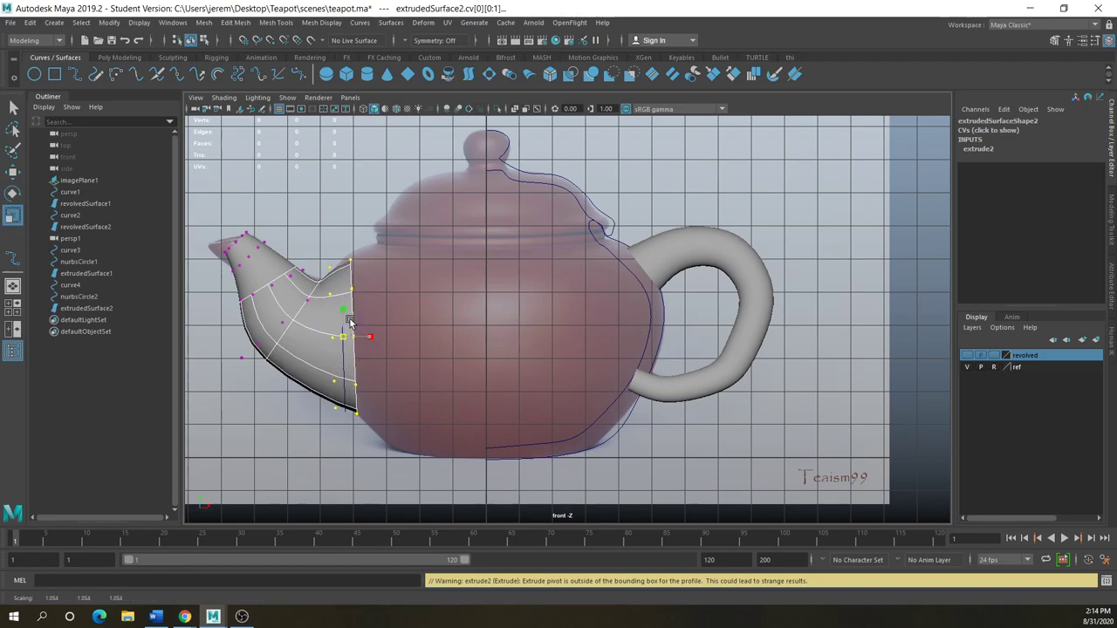
Reposition and rotate the last two rows of control vertices at the spout's tip to follow the reference image
left_click_drag(201, 225, 239, 253)
key("w")
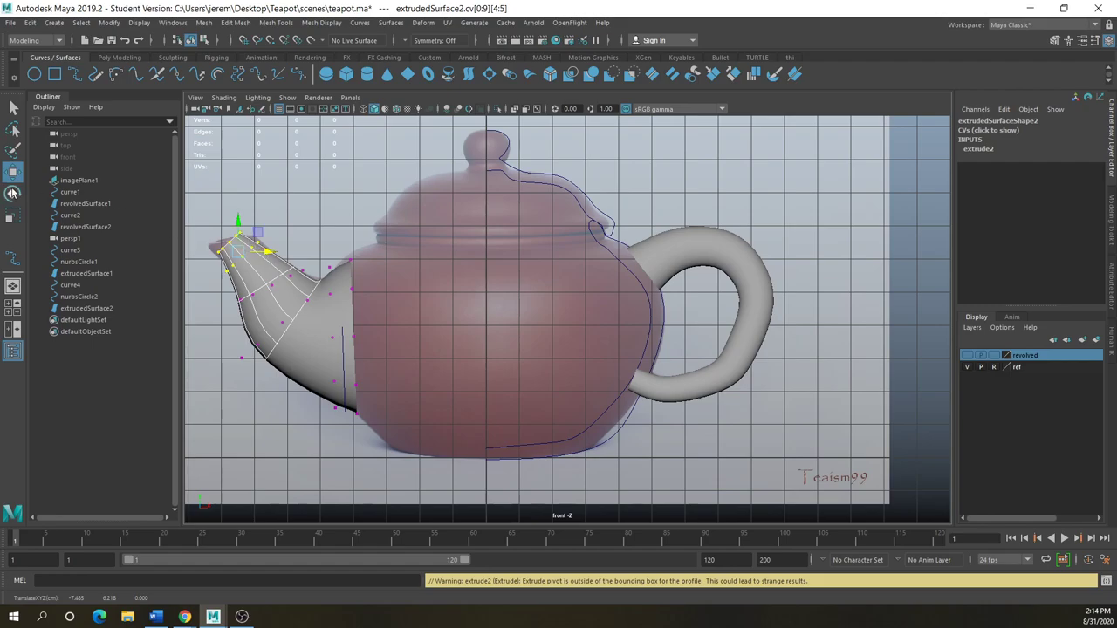
left_click(11, 195)
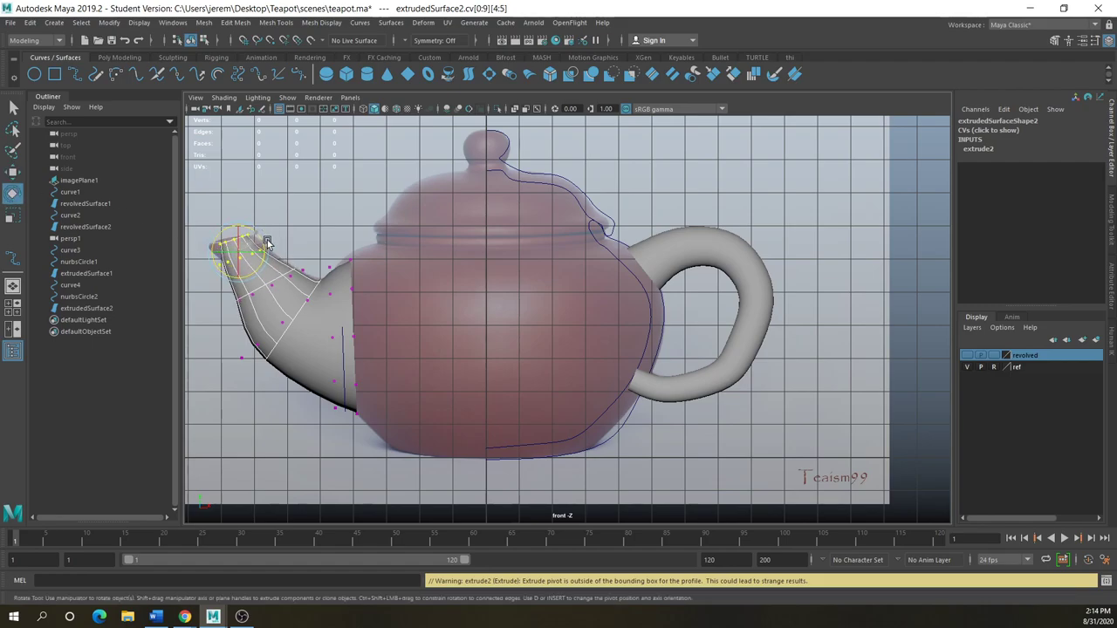
left_click_drag(201, 229, 230, 281)
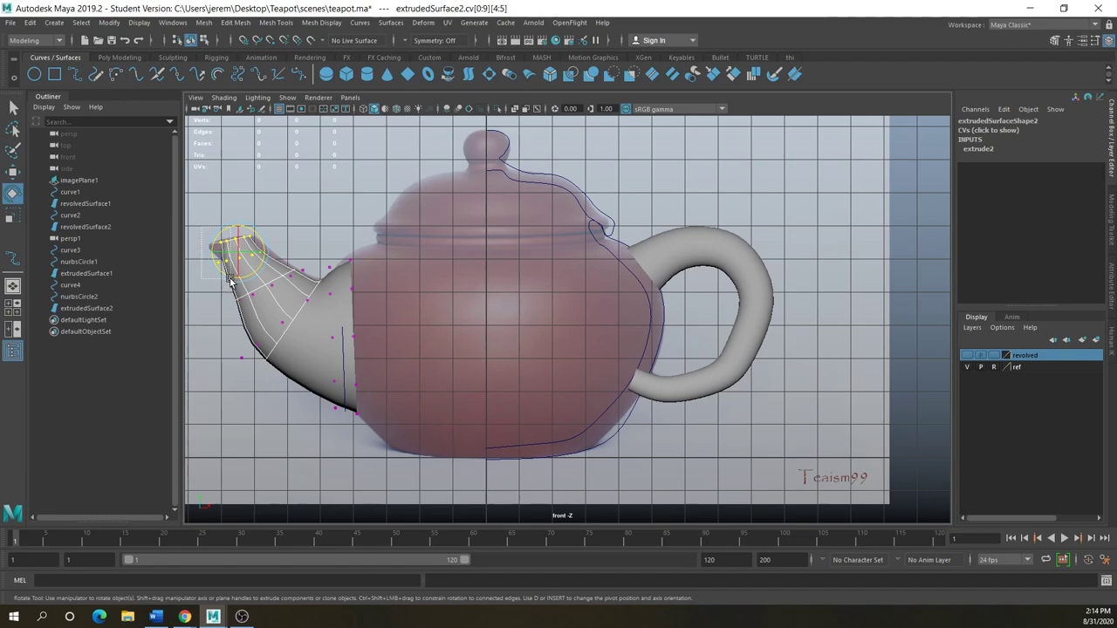
left_click(207, 222)
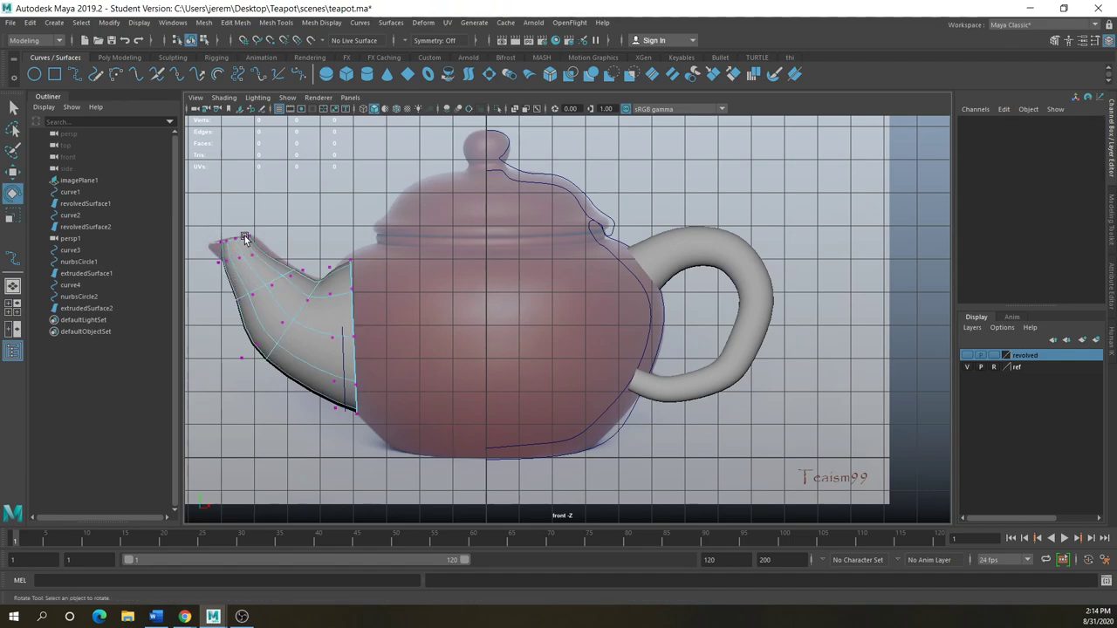
Scale only the end row of vertices at the spout's tip by about 1.57 and tilt it to match the reference opening
mouse_move(260, 225)
left_mouse_down()
mouse_move(204, 255)
mouse_move(248, 243)
left_mouse_up()
left_click(12, 215)
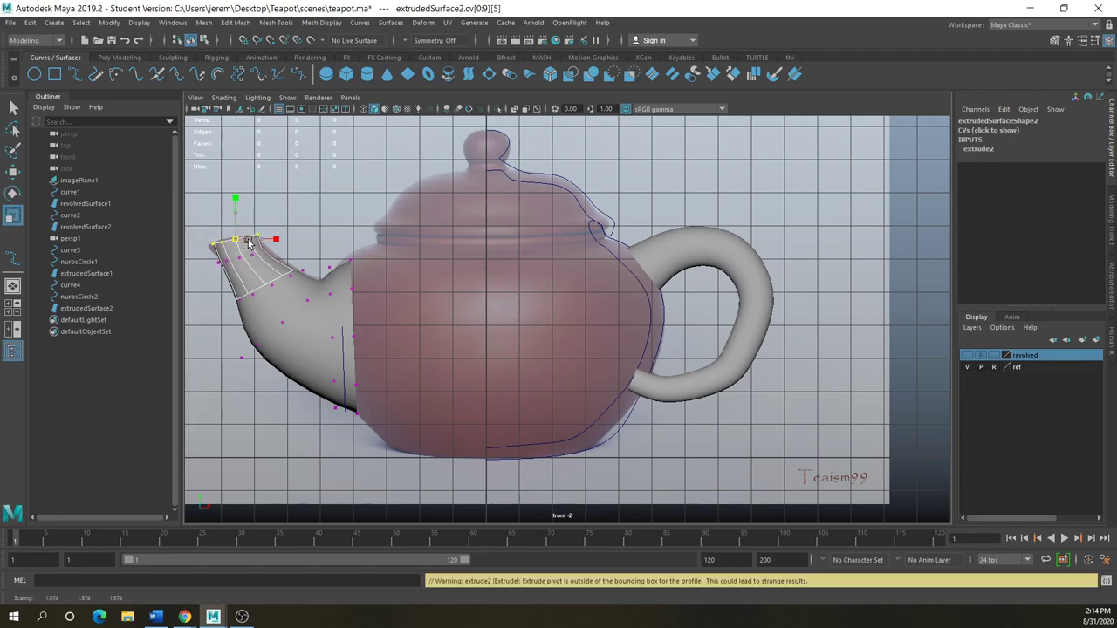
left_click(258, 244)
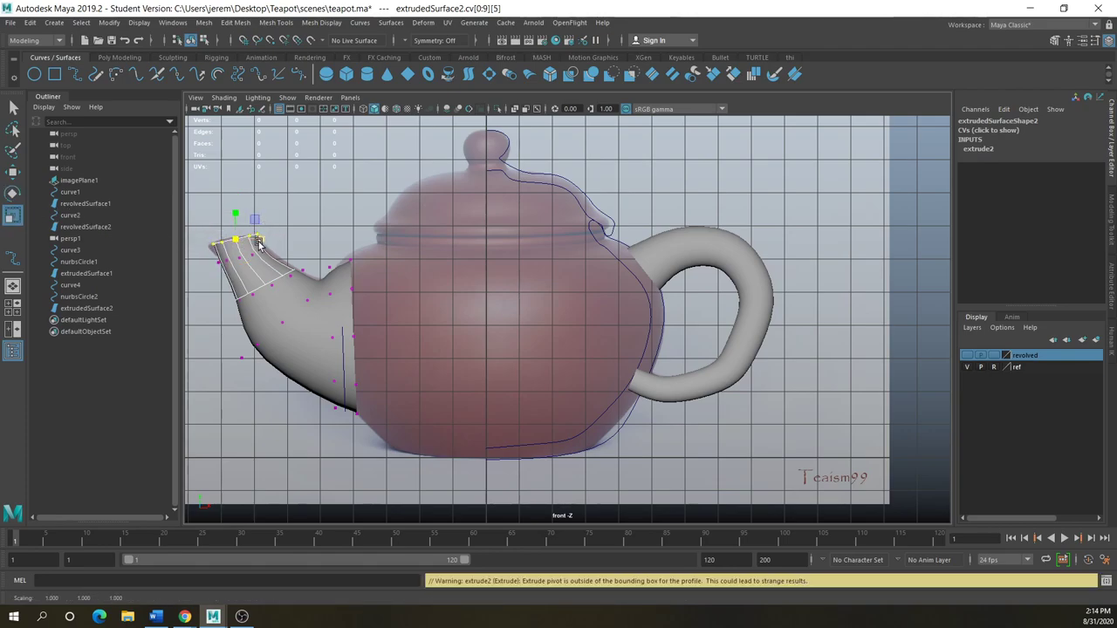
key("e")
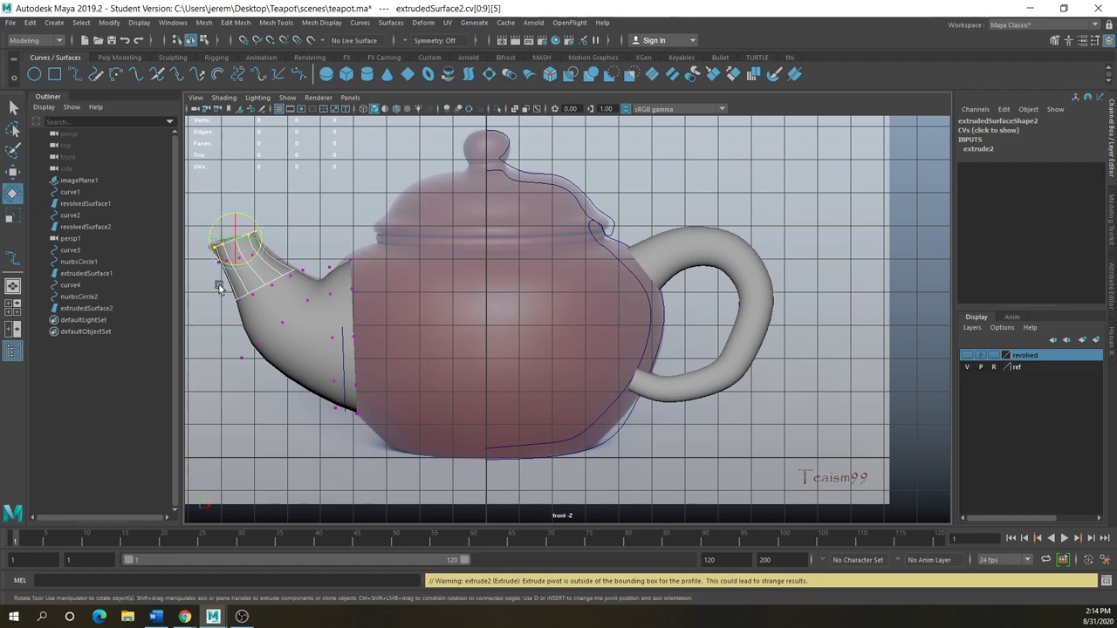
Examine the spout's shape and opening in the top, front and perspective views
scroll(224, 292, "down", 3)
key("space")
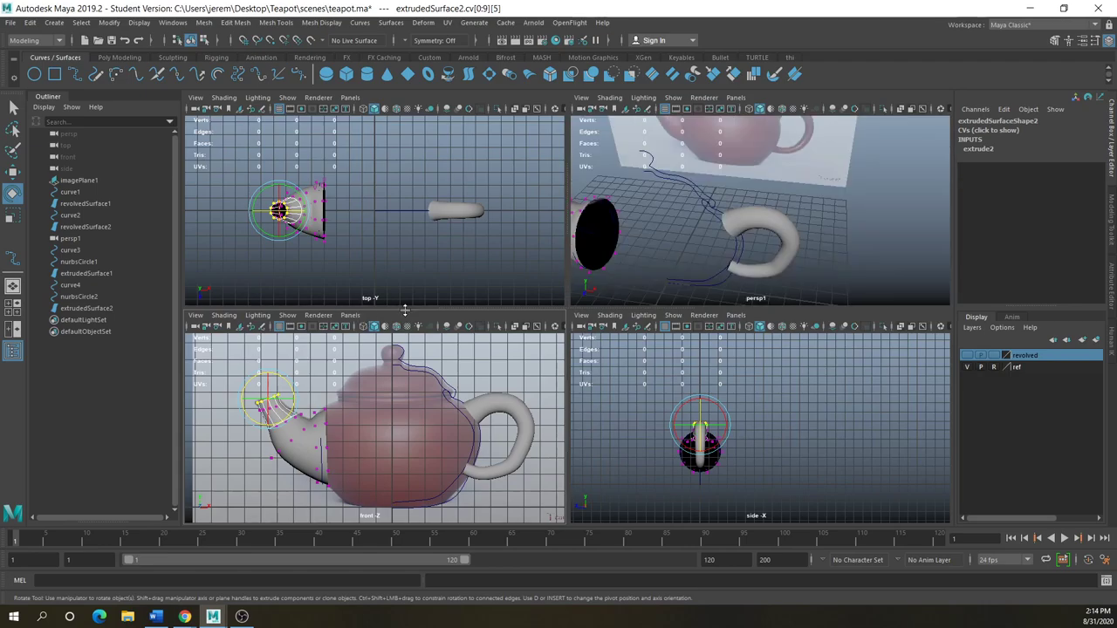
scroll(289, 232, "up", 2)
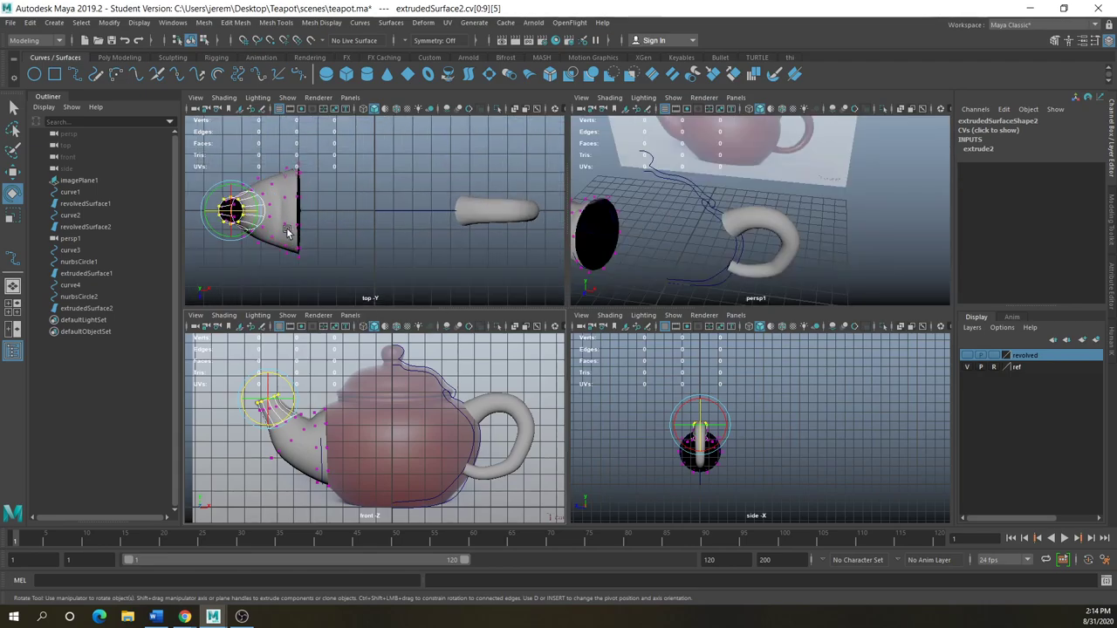
scroll(293, 230, "up", 6)
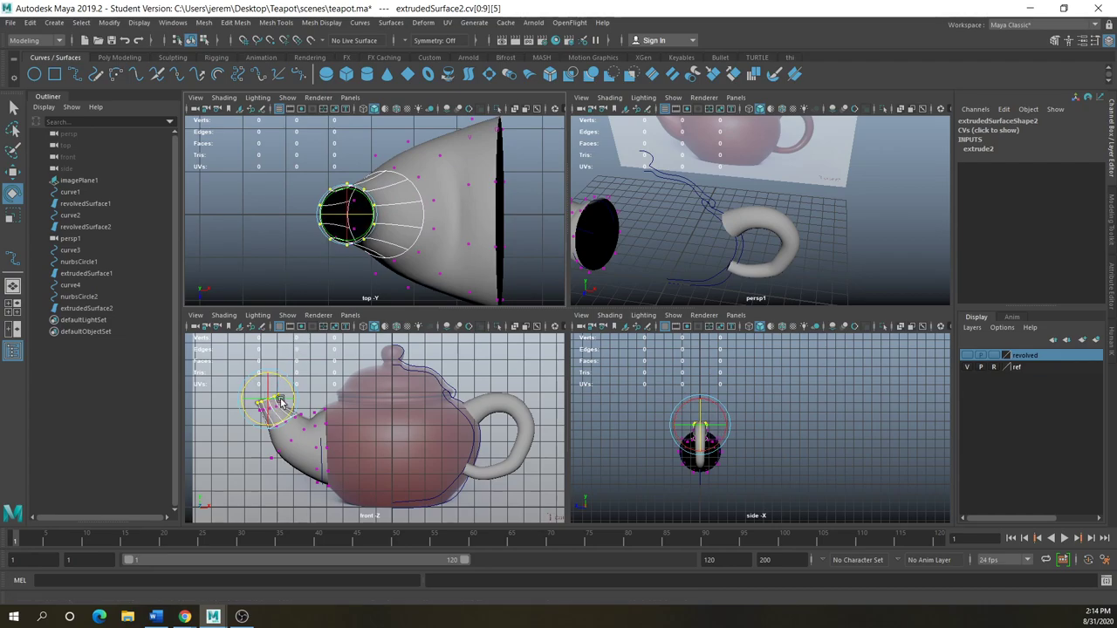
key("space")
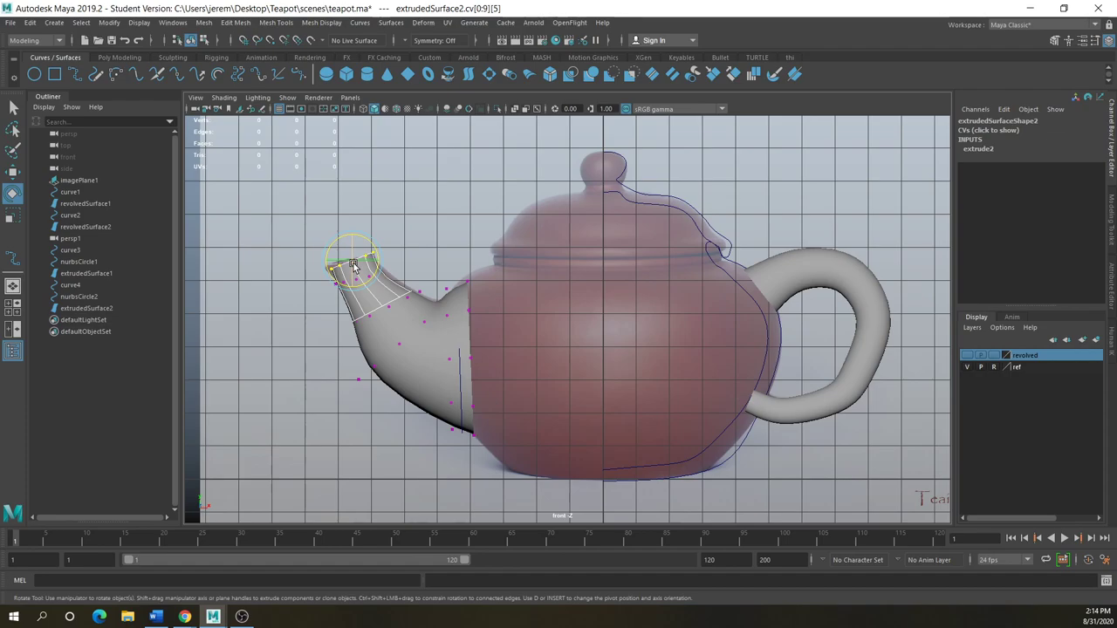
key("space")
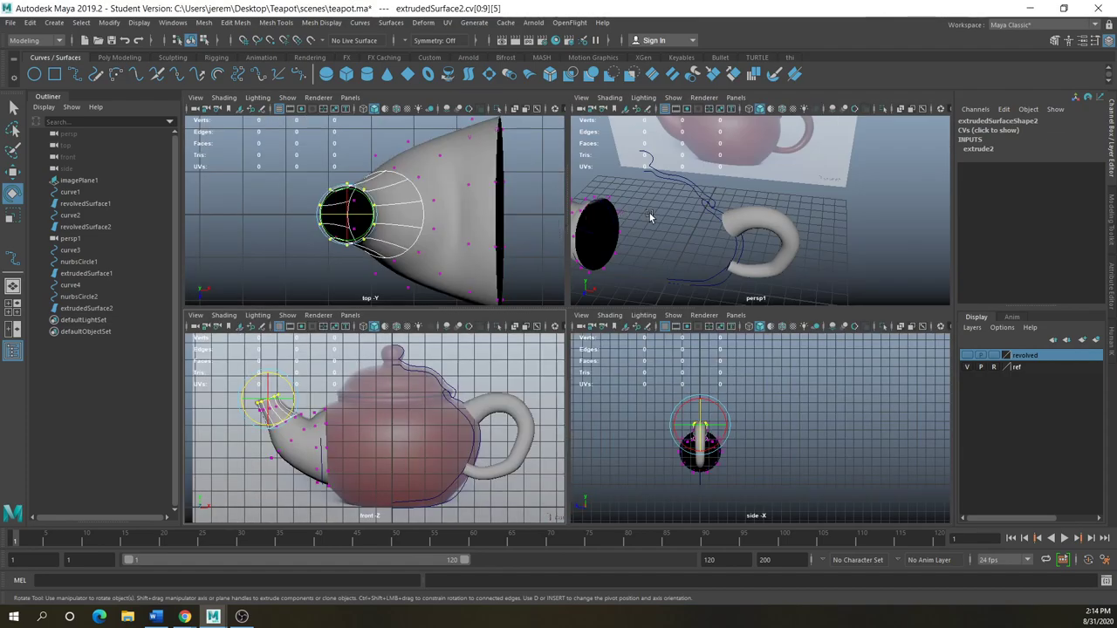
key("space")
left_click_drag(355, 348, 463, 341, "alt")
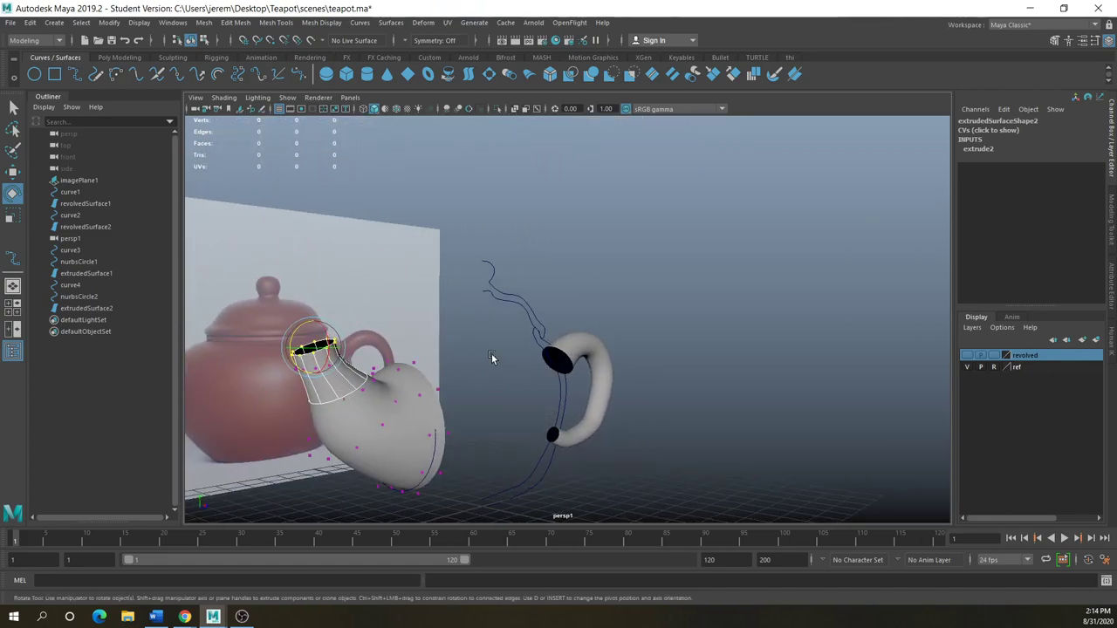
Return the spout to object mode, clear the selection, and show the revolved layer
right_click_drag(375, 366, 423, 319)
left_click(454, 346)
left_click_drag(455, 346, 733, 283, "alt")
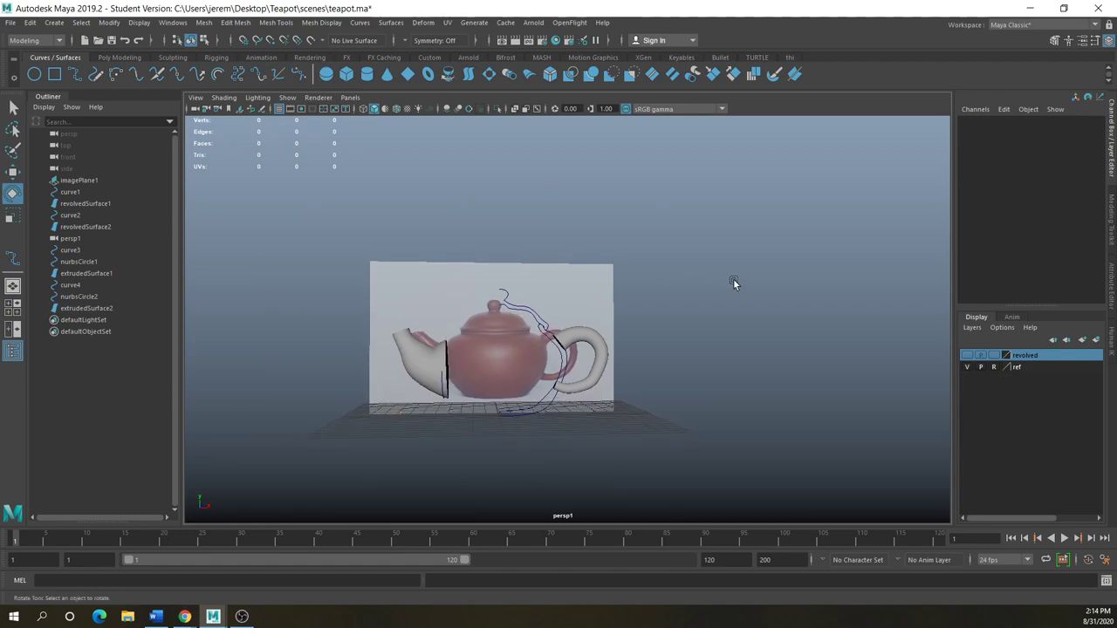
left_click(967, 356)
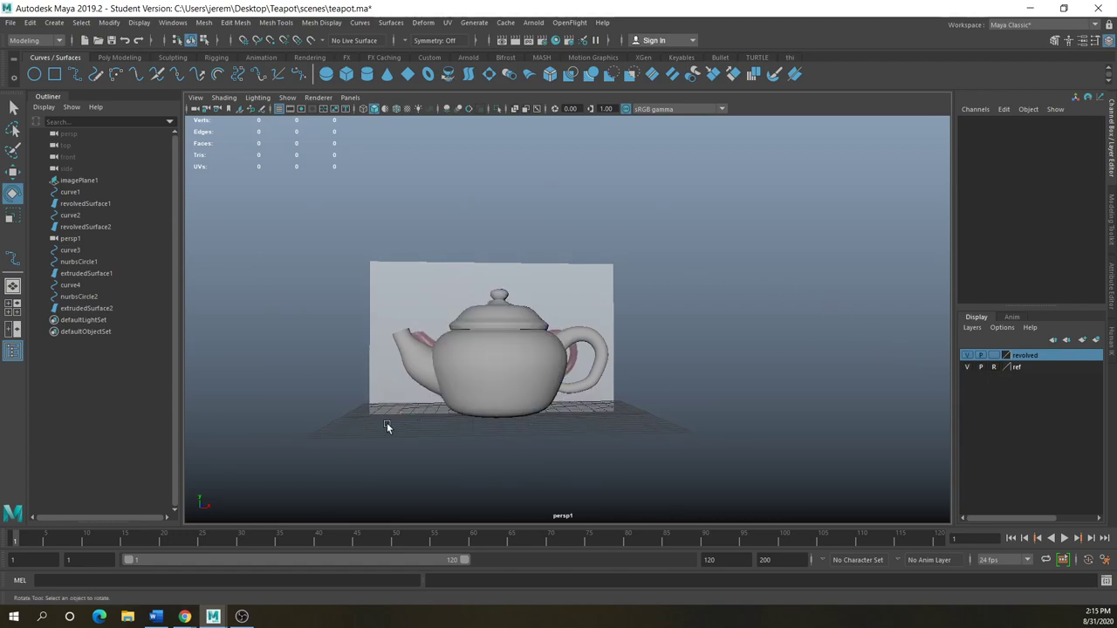
Select the teapot's handle, spout, lid and body surfaces together
scroll(510, 399, "up", 2)
left_click(518, 391)
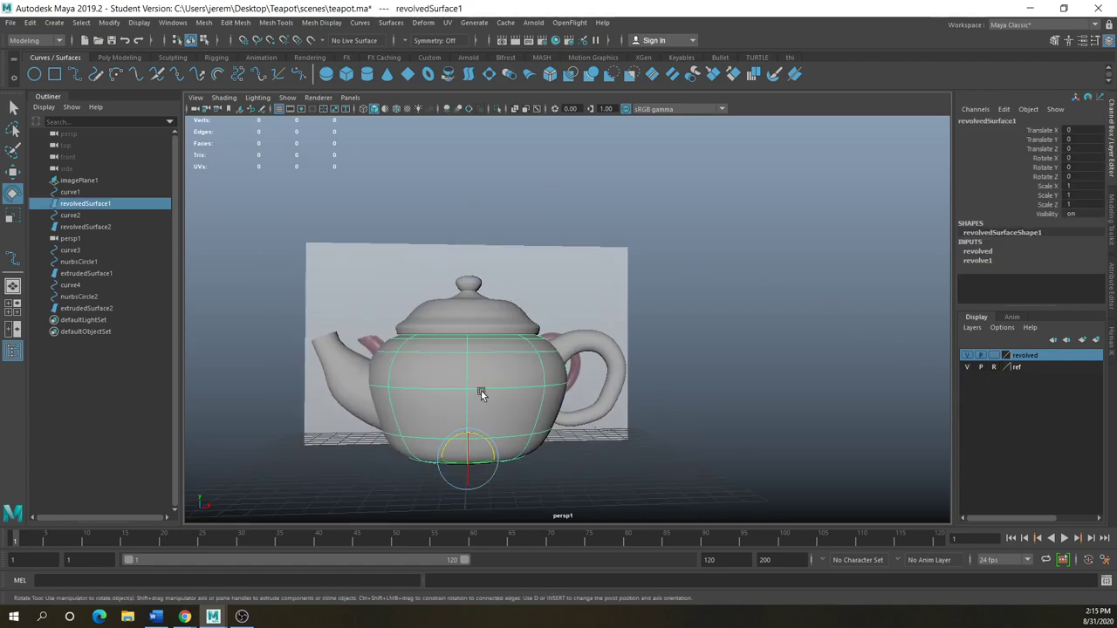
left_click(455, 314)
left_click(590, 419)
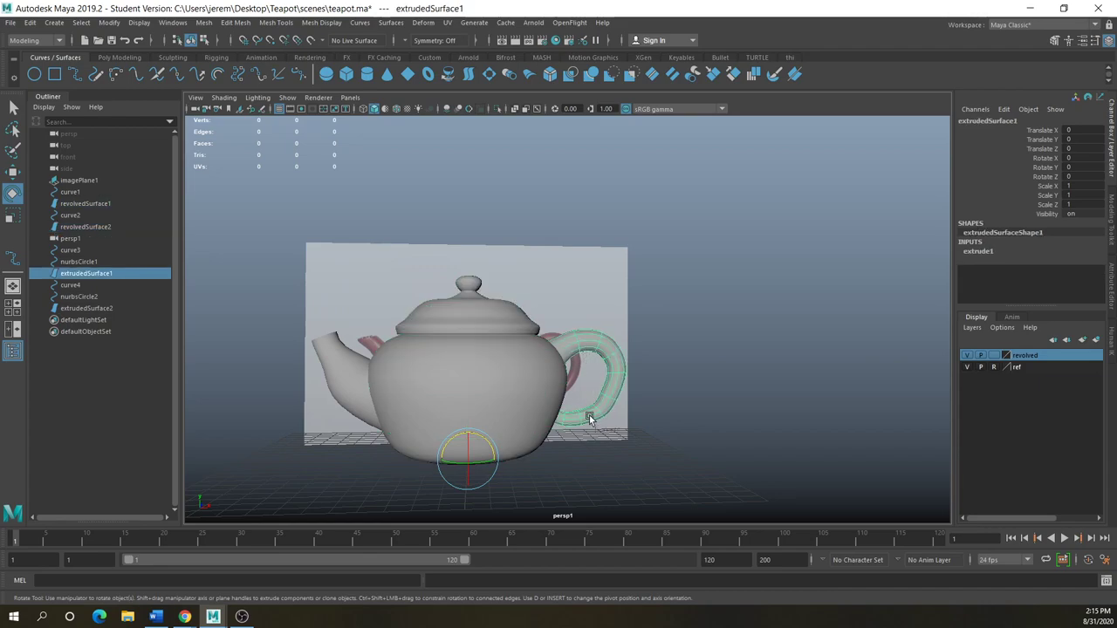
left_click(330, 380, "shift")
left_click(440, 307, "shift")
left_click(444, 353, "shift")
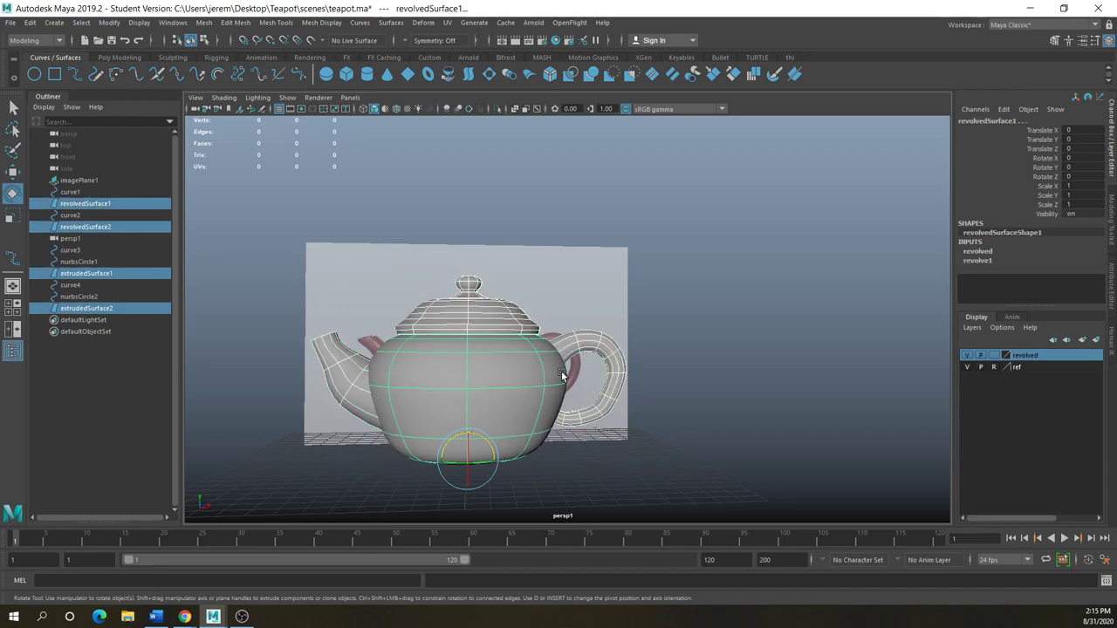
Inspect the assembled teapot in perspective, checking the spout, lid and handle against the reference image
scroll(454, 420, "down", 2)
mouse_move(424, 415)
left_mouse_down("alt")
mouse_move(362, 301)
mouse_move(444, 411)
mouse_move(338, 317)
mouse_move(437, 440)
mouse_move(471, 436)
mouse_move(353, 408)
mouse_move(413, 387)
mouse_move(454, 411)
mouse_move(379, 430)
mouse_move(347, 413)
mouse_move(370, 452)
mouse_move(428, 355)
mouse_move(517, 421)
mouse_move(409, 424)
mouse_move(456, 439)
mouse_move(475, 432)
mouse_move(454, 431)
mouse_move(411, 398)
left_mouse_up("alt")
scroll(411, 398, "up", 3)
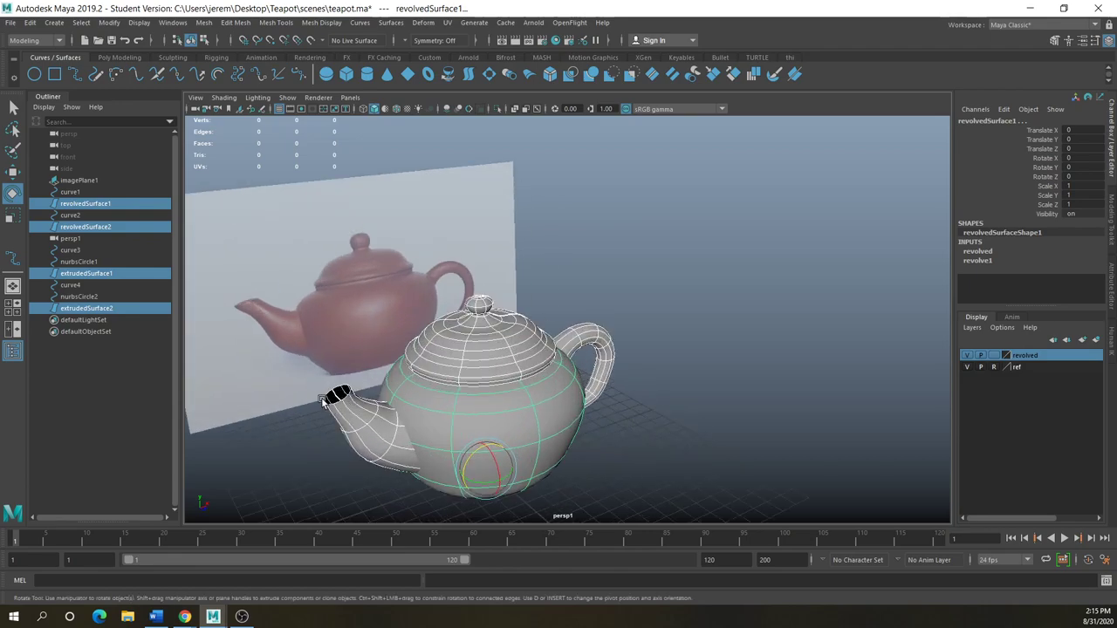
scroll(322, 422, "down", 3)
scroll(347, 430, "up", 3)
scroll(354, 430, "down", 3)
left_click(600, 406)
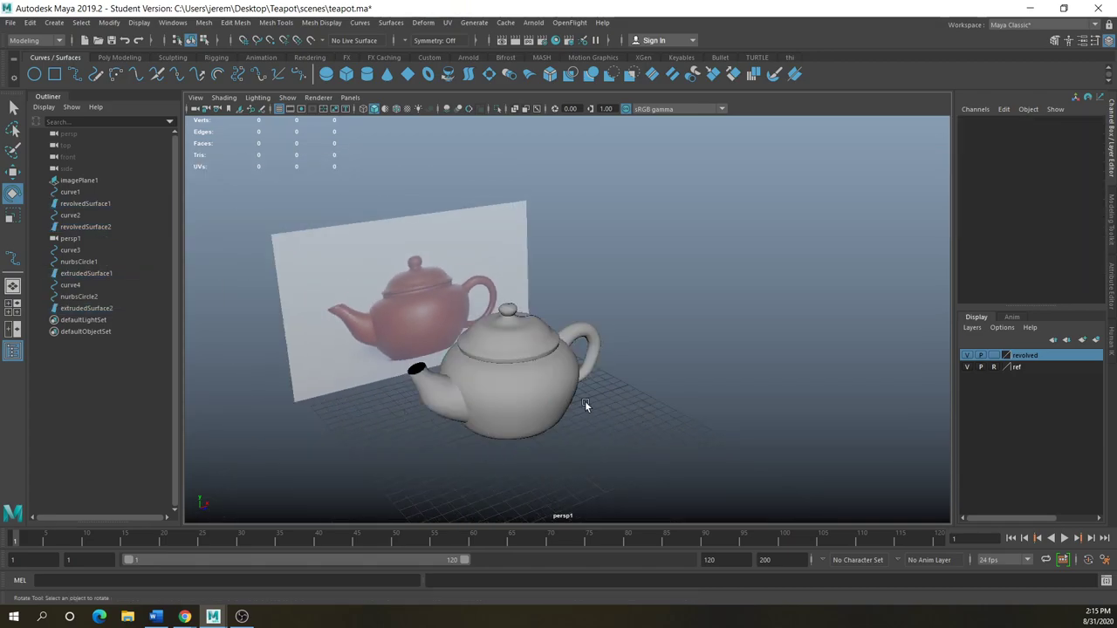
left_click(511, 406)
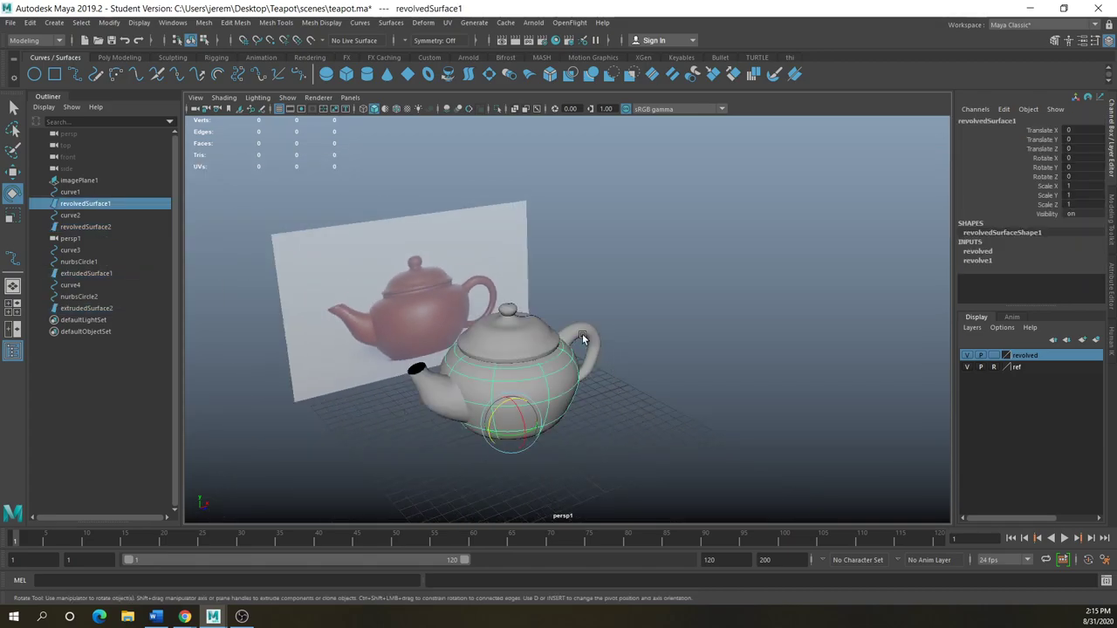
left_click(577, 329)
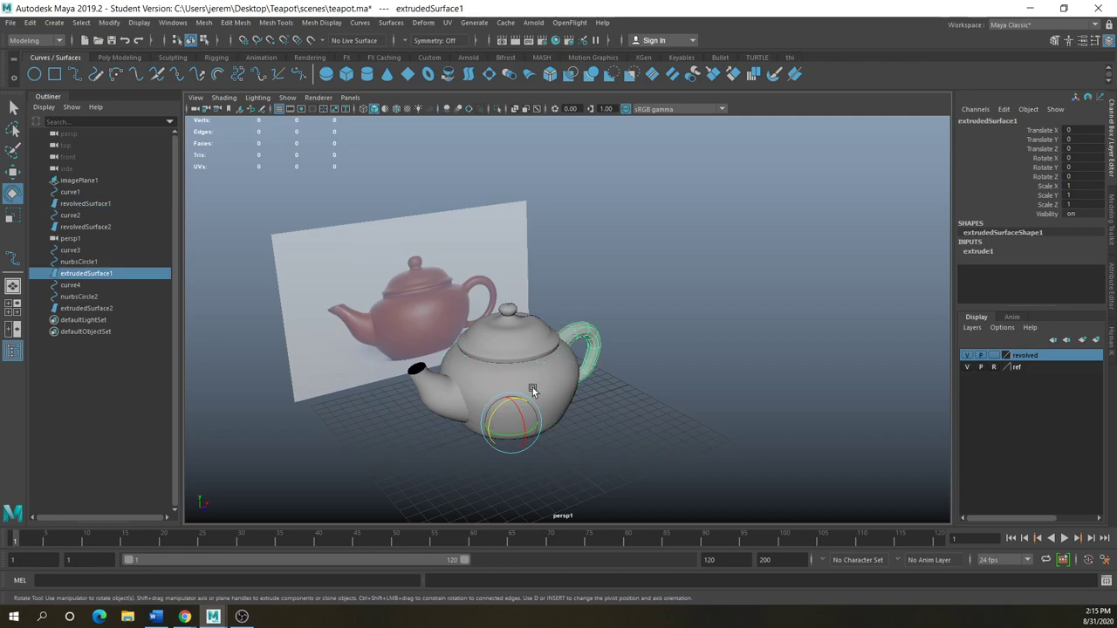
left_click(532, 387)
left_click(433, 387, "shift")
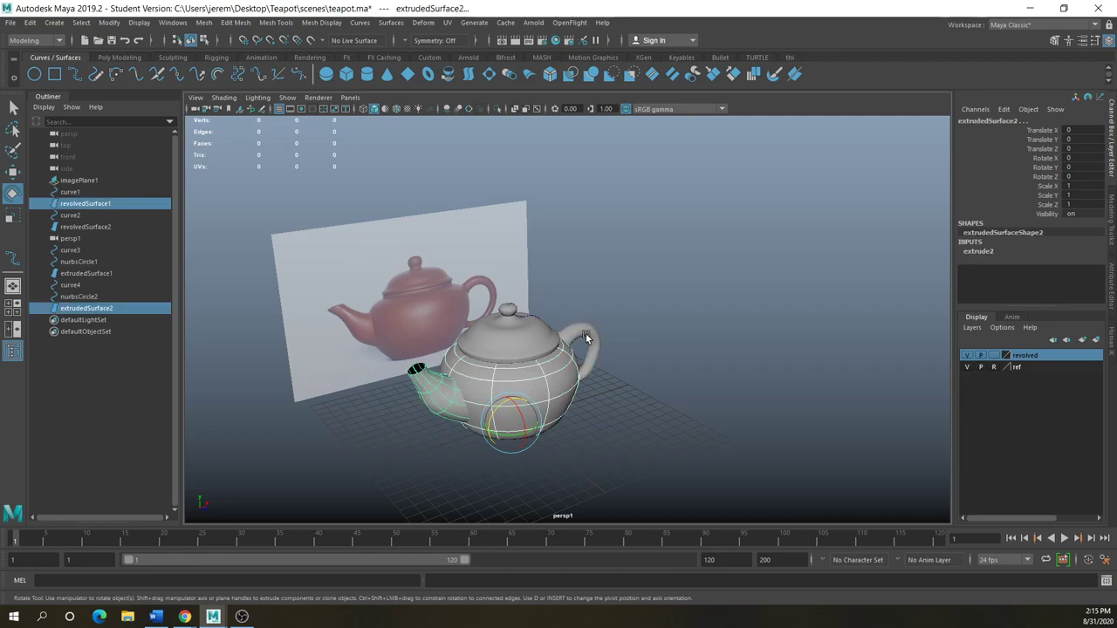
left_click(584, 336, "shift")
left_click(642, 409)
Create a new display layer from the teapot's handle and spout surfaces
left_click(582, 331)
left_click(420, 388, "shift")
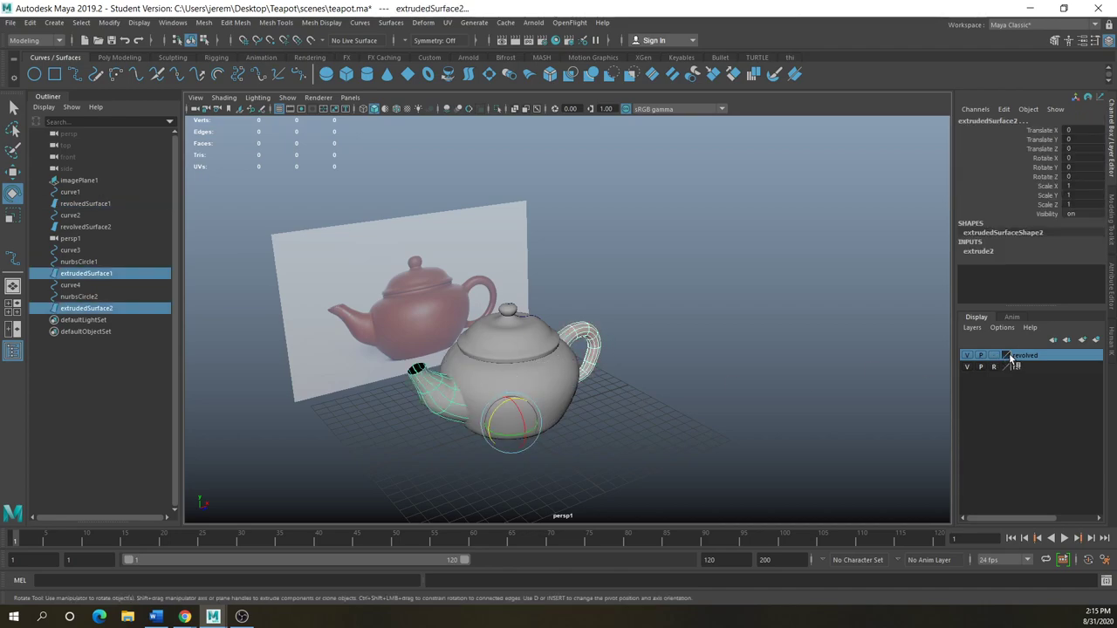
left_click(971, 328)
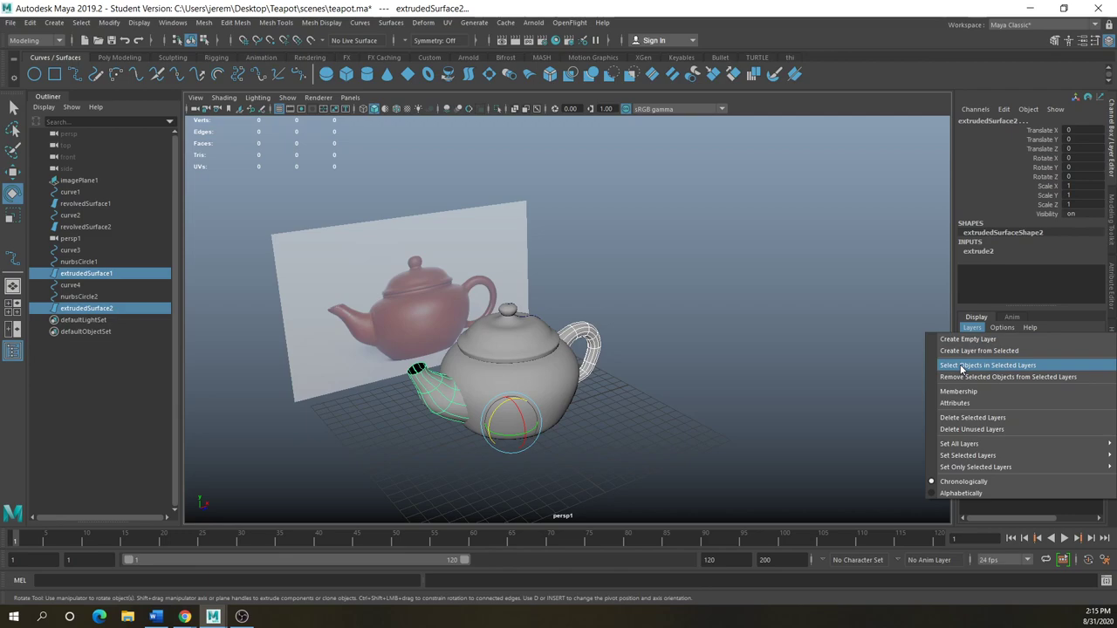
mouse_move(959, 459)
left_click(966, 352)
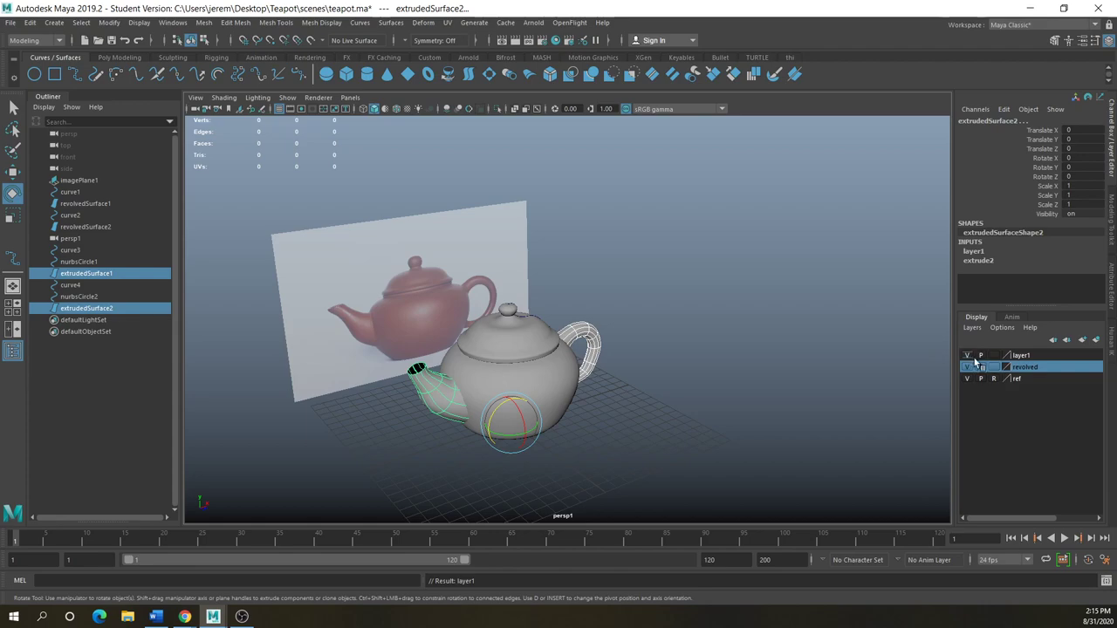
Rename the new display layer path and let the interrupting student-version file save continue
double_click(1020, 355)
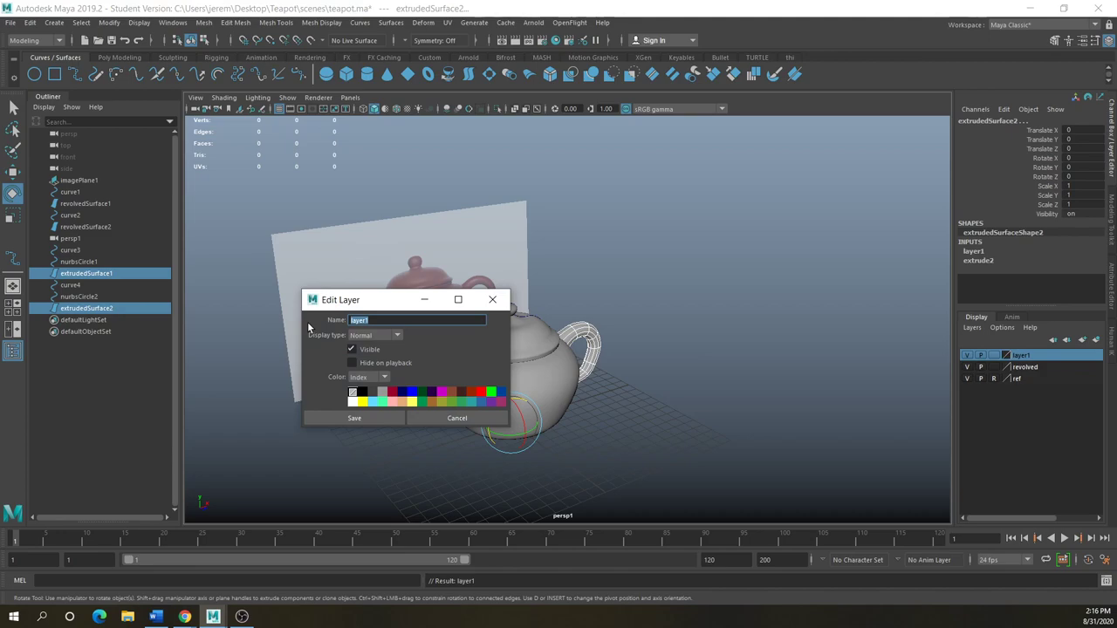
type("pa")
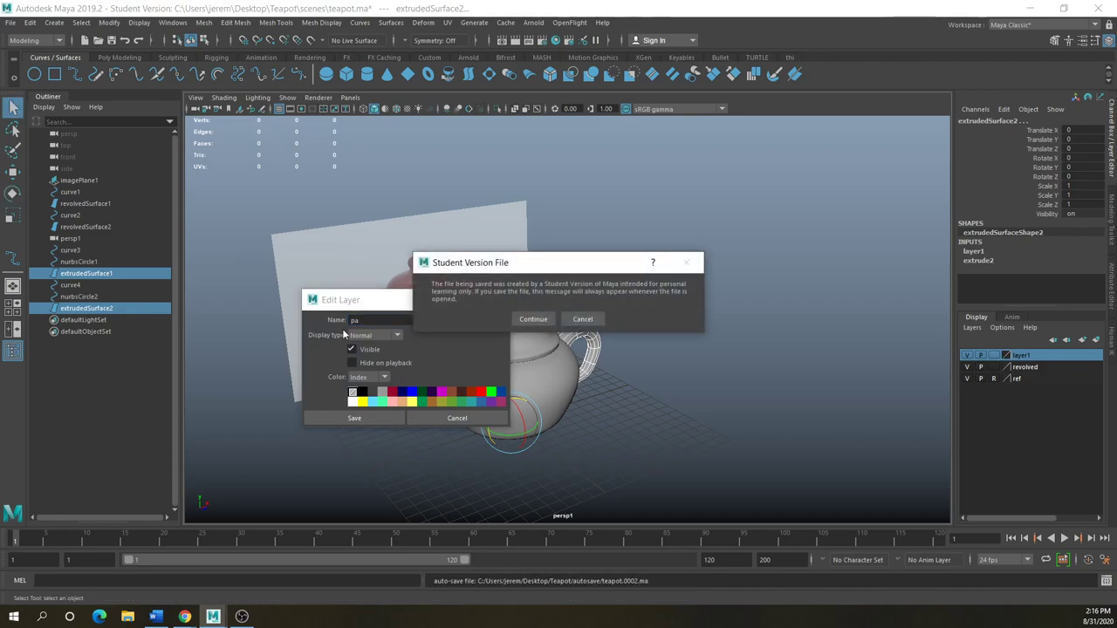
left_click(533, 319)
key("e")
left_click(366, 319)
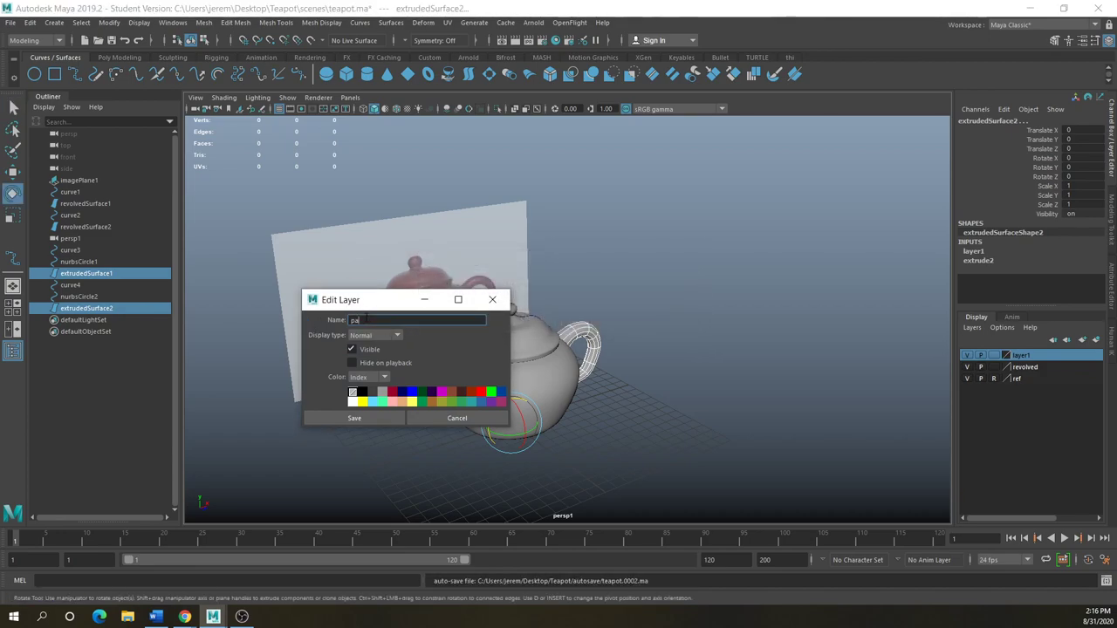
type("th")
left_click(381, 418)
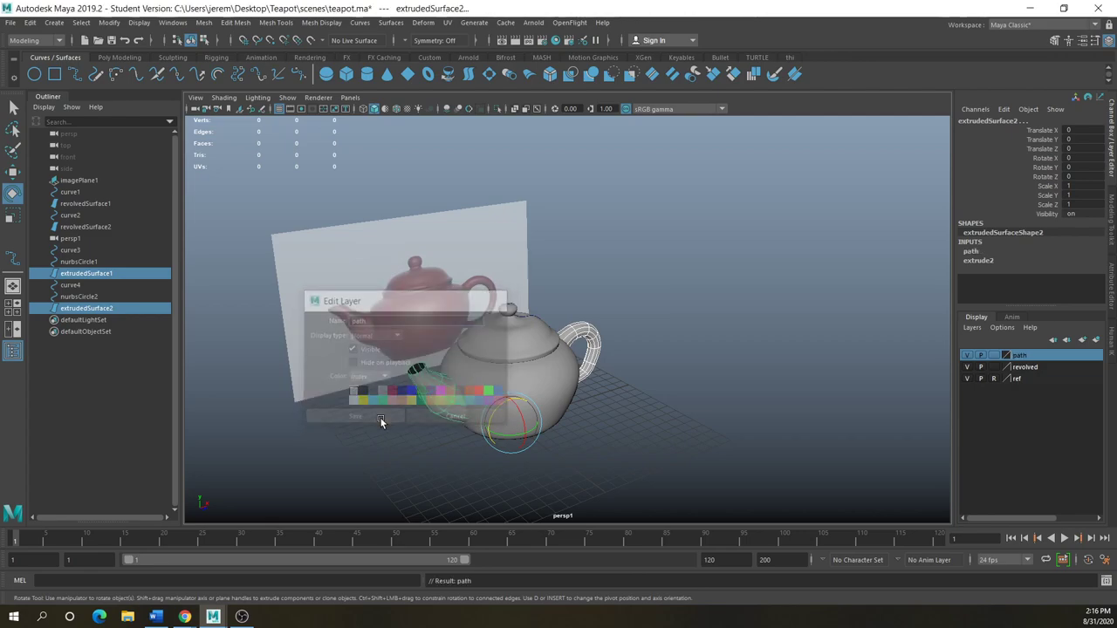
Toggle the visibility of the path and revolved layers off and on to check which surfaces each contains
left_click(966, 355)
left_click(967, 355)
left_click(967, 367)
left_click(967, 366)
left_click(967, 356)
left_click(967, 356)
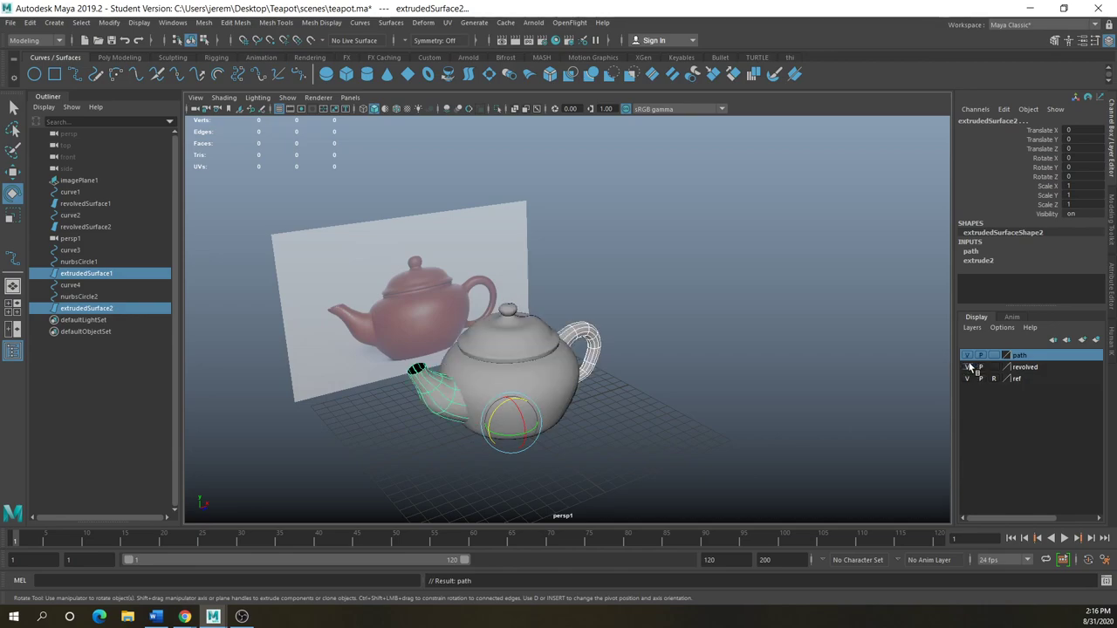
Identify the lid, the body and their profile curves by selecting them in turn, and clear the selection
left_click(604, 405)
left_click(510, 332)
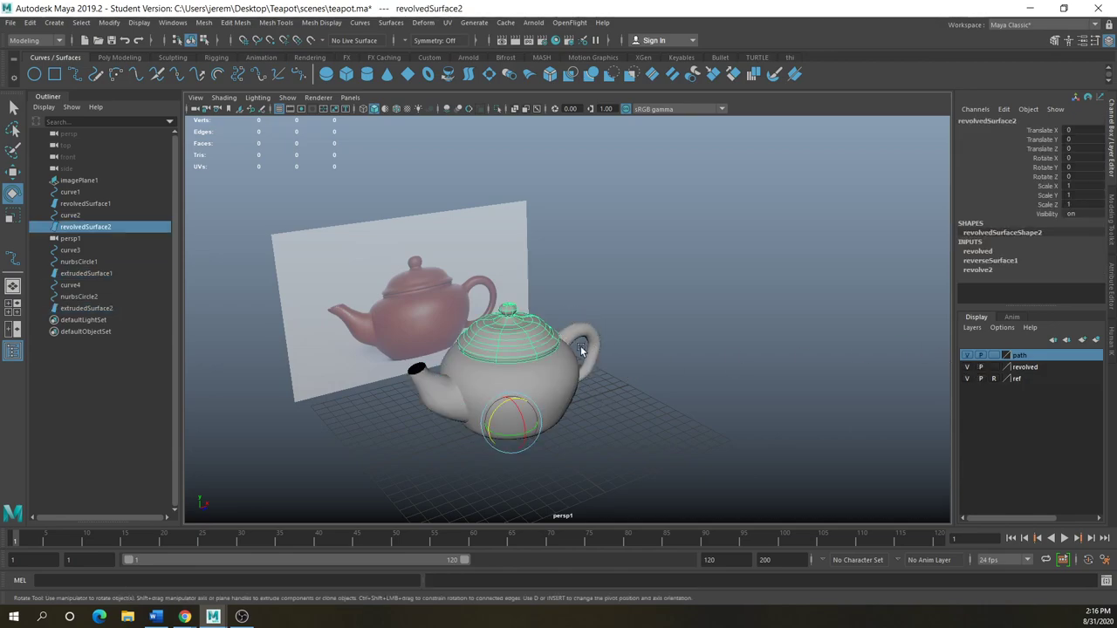
left_click(70, 216)
left_click(74, 204)
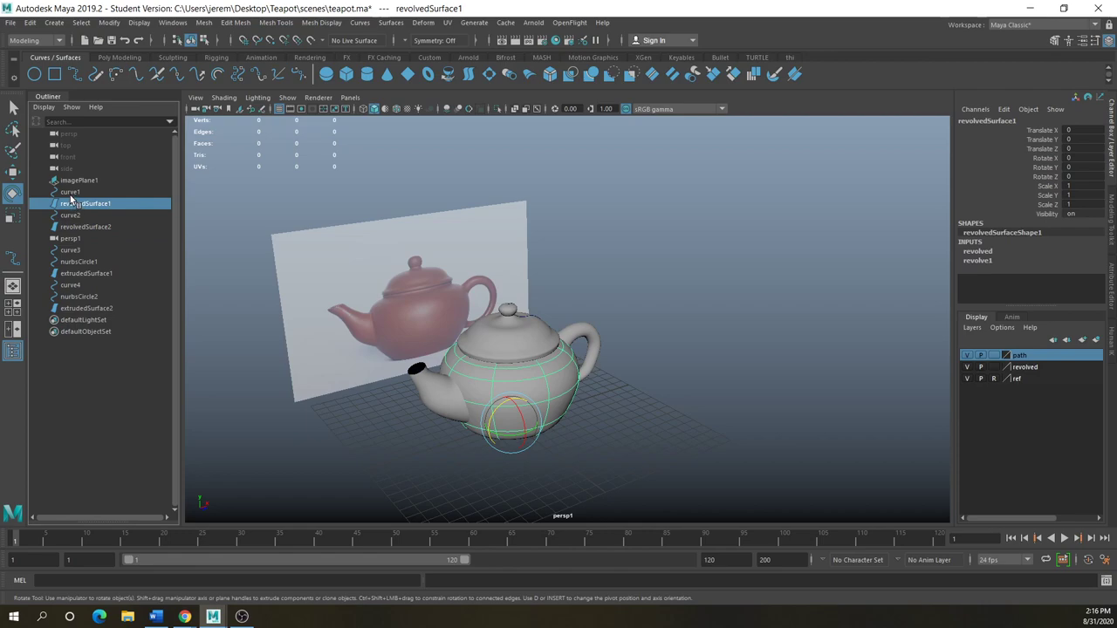
left_click(72, 192)
left_click(638, 469)
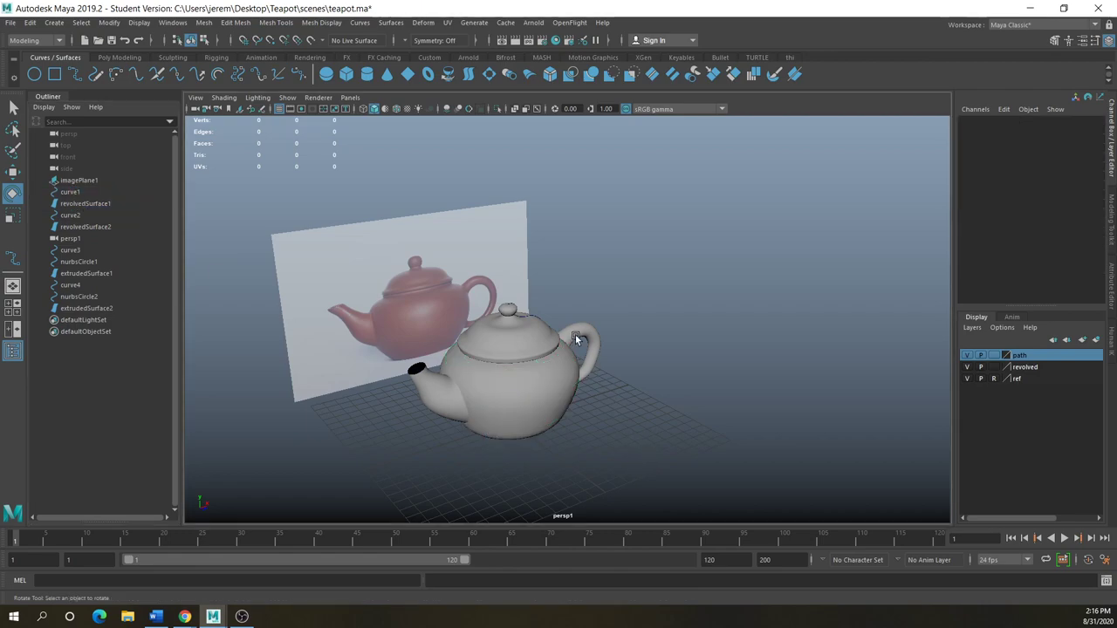
Convert the handle, body, lid and spout surfaces from NURBS to polygons, using quads and a tessellation count of 600
left_click(575, 335)
left_click(521, 341, "shift")
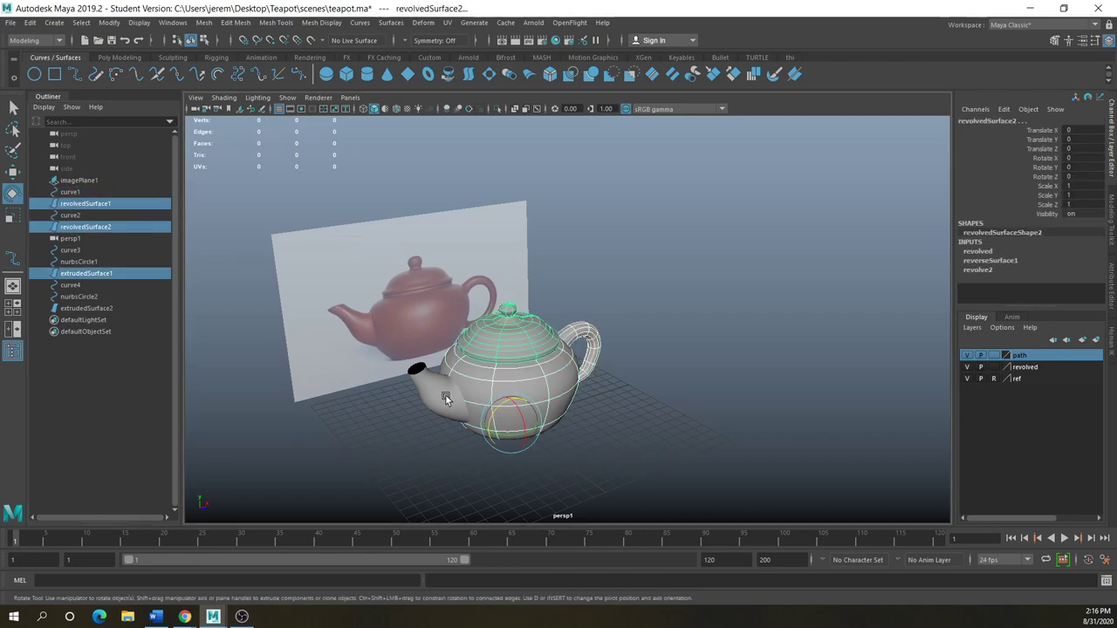
left_click(449, 393, "shift")
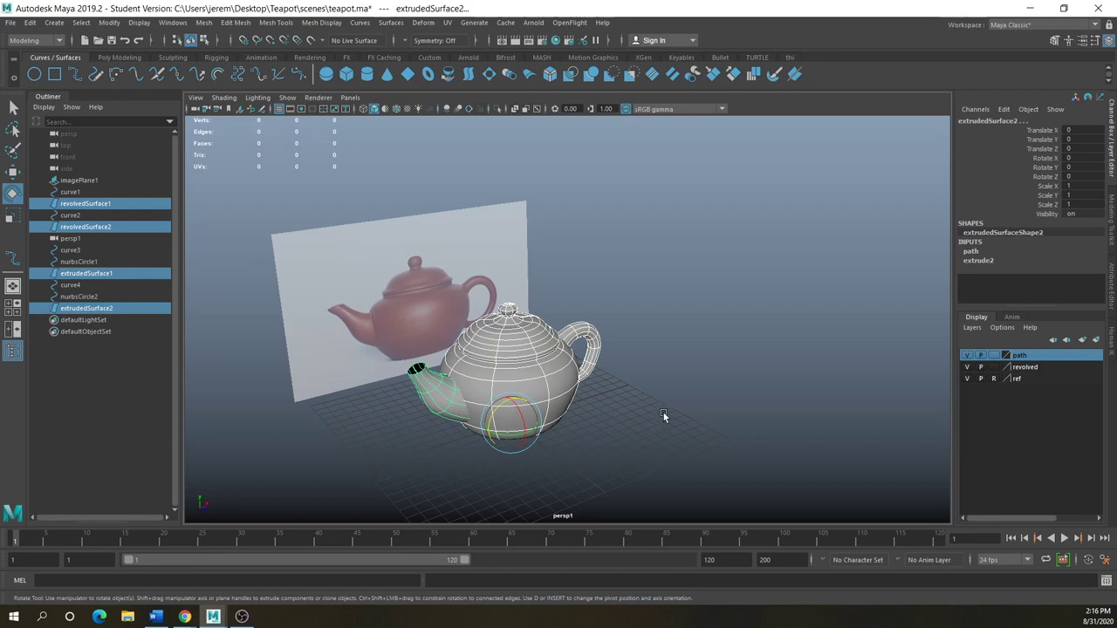
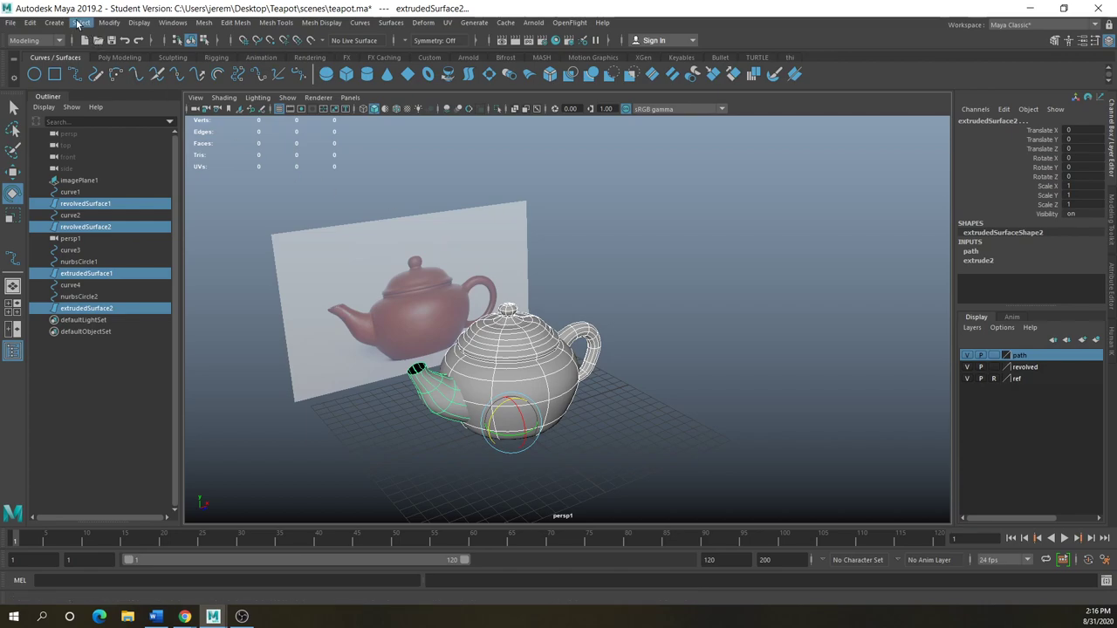
left_click(109, 22)
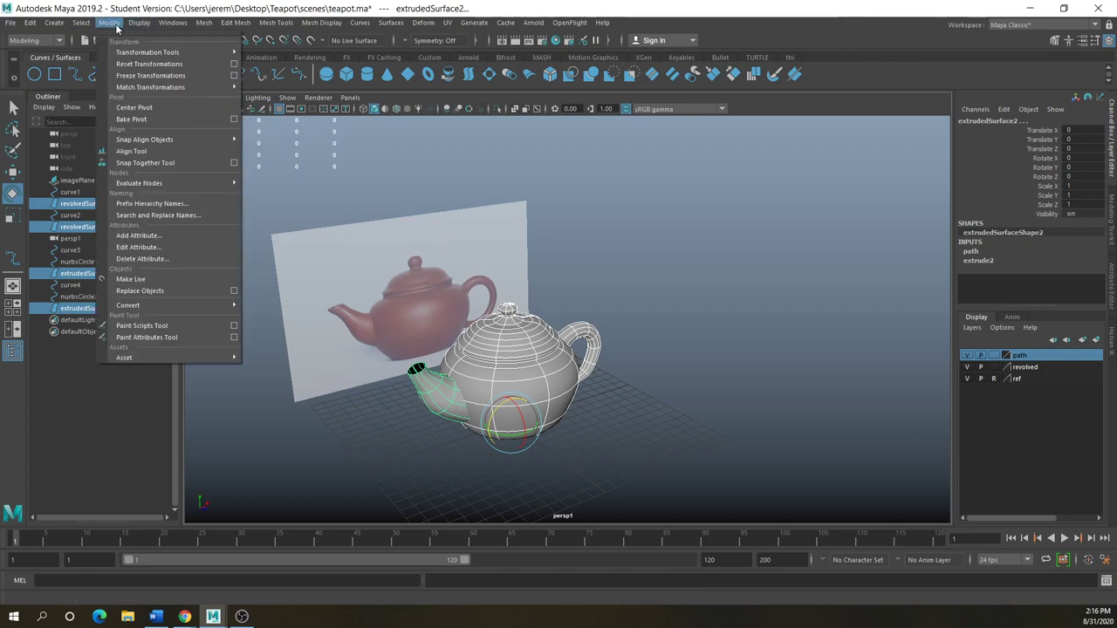
mouse_move(144, 305)
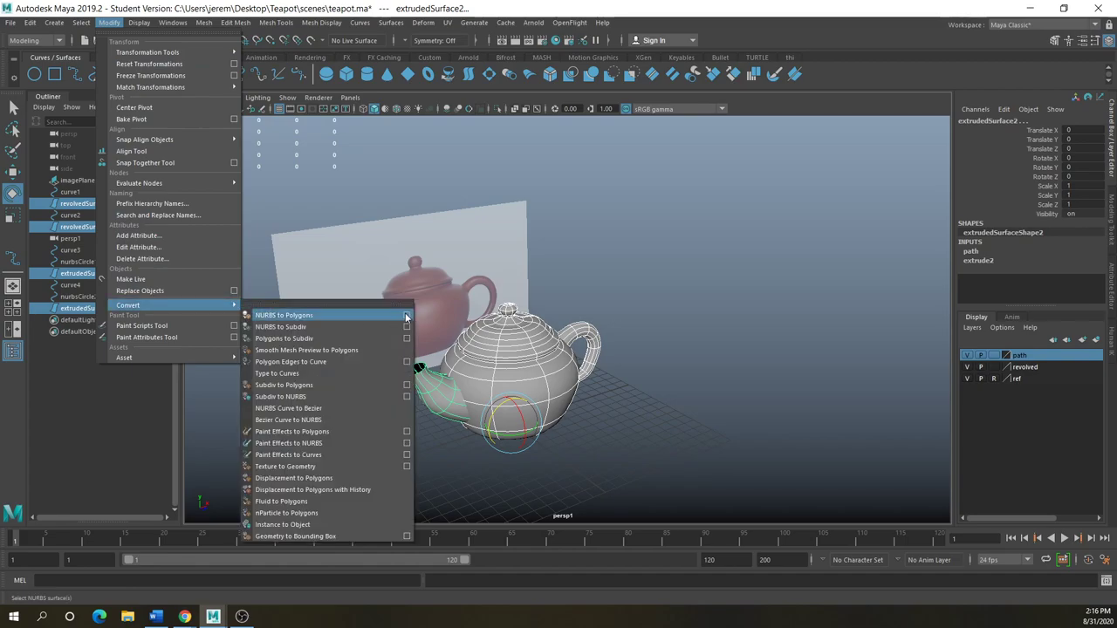
left_click(405, 316)
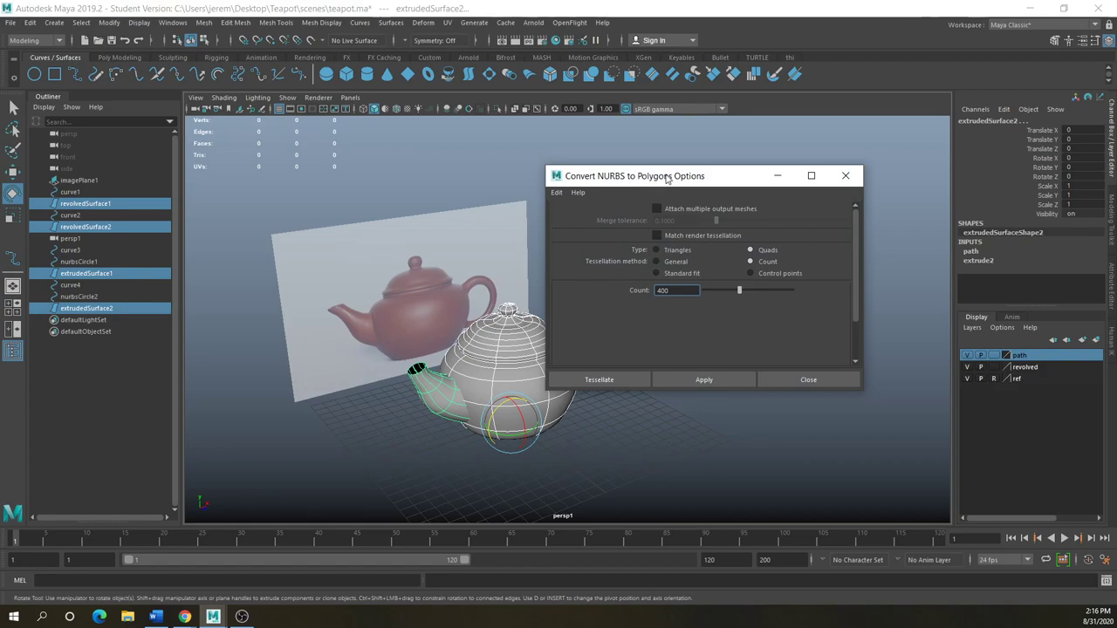
left_click_drag(667, 179, 691, 168)
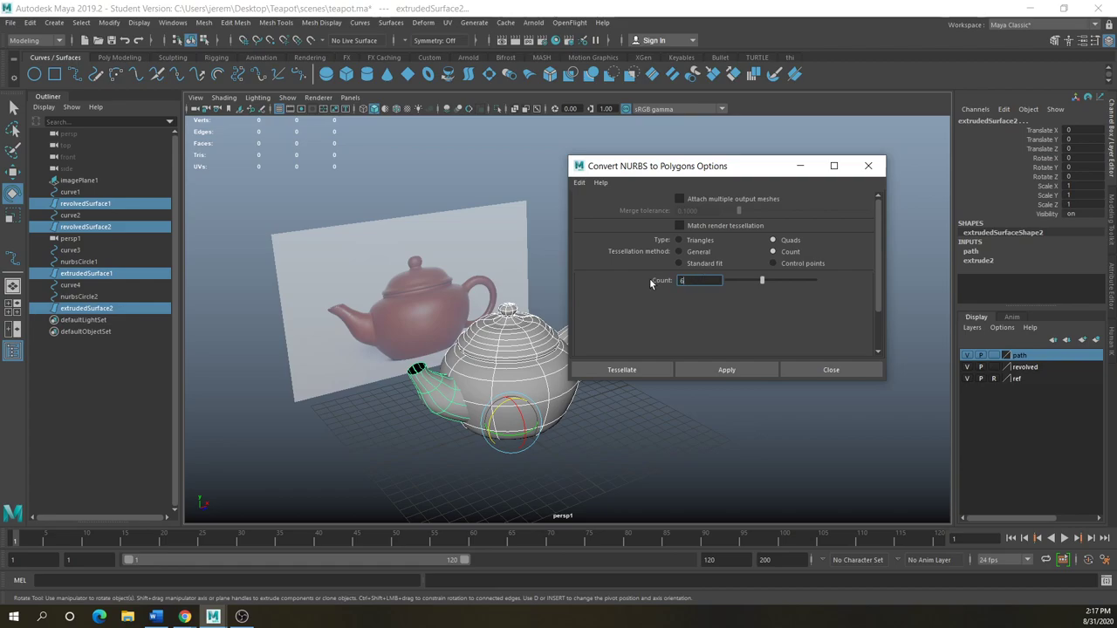
type("00")
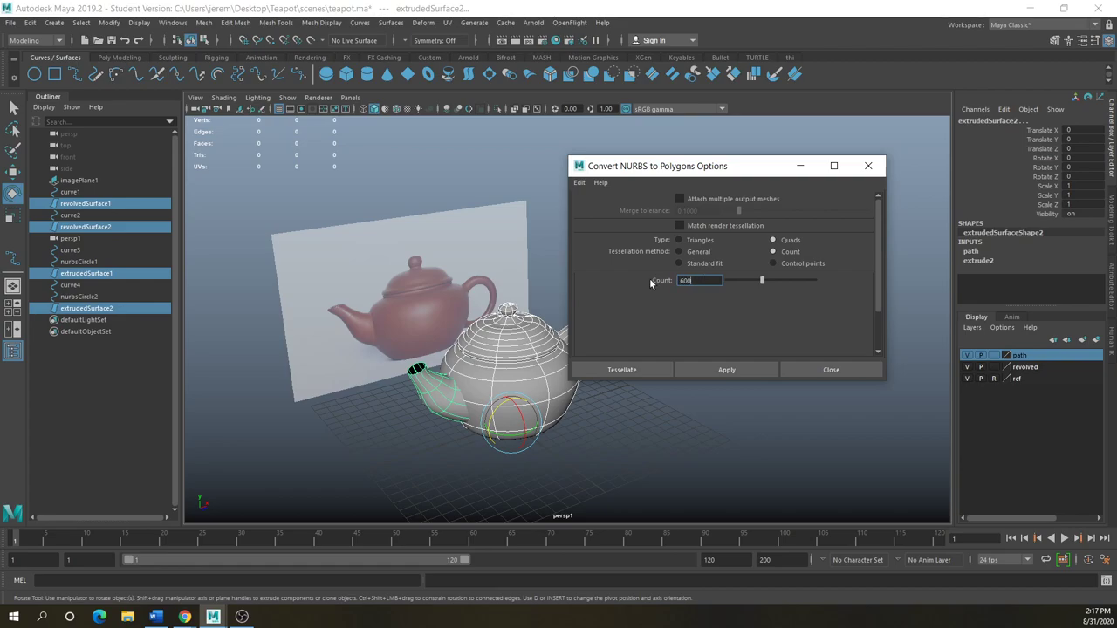
left_click(748, 366)
left_click_drag(737, 166, 797, 134)
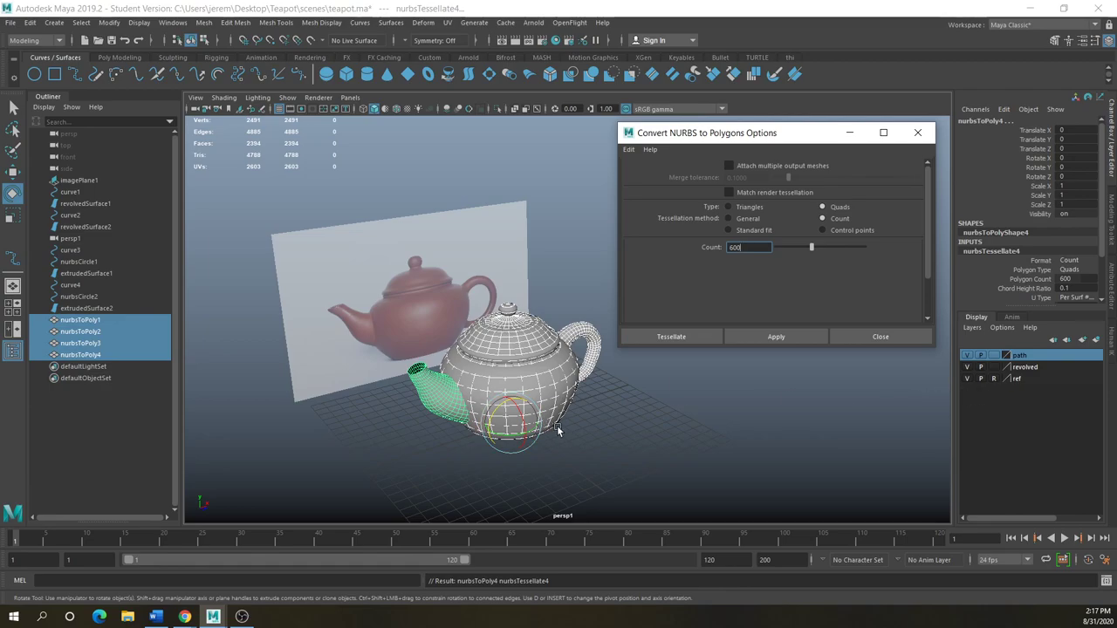
Hide the path and revolved layers and examine the polygon meshes of the lid, spout, handle and body
left_click(641, 427)
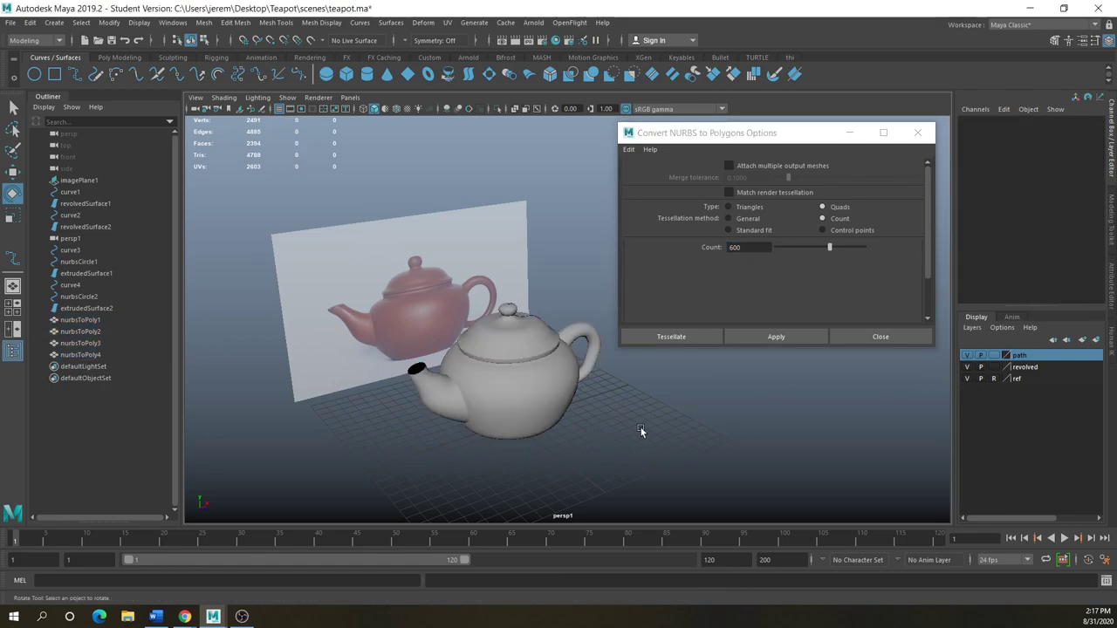
left_click(966, 355)
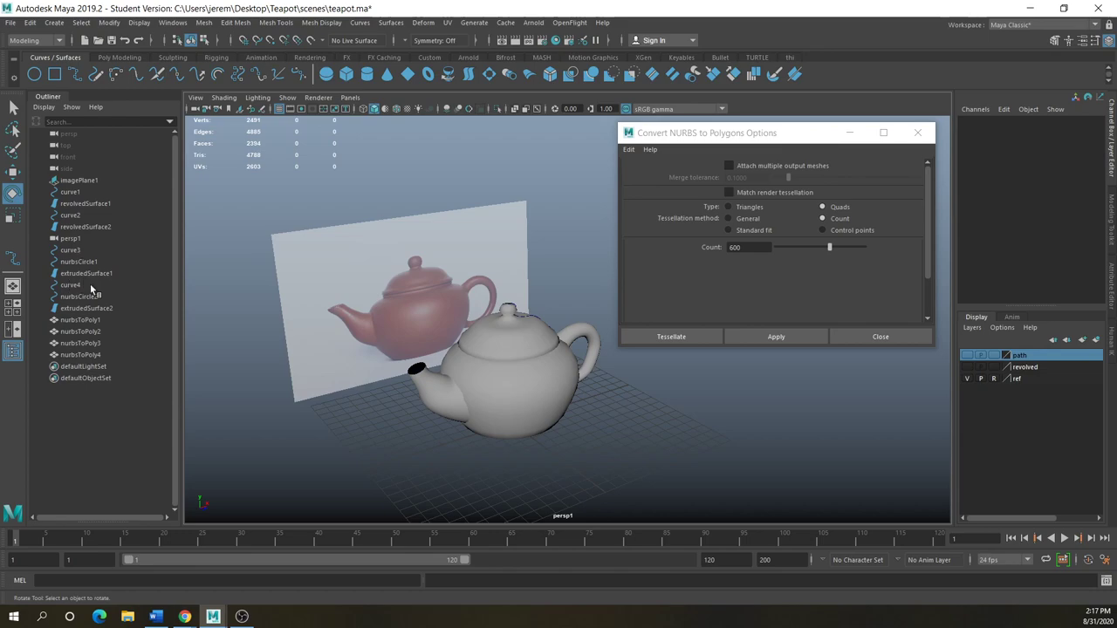
left_click(502, 388)
left_click(499, 351)
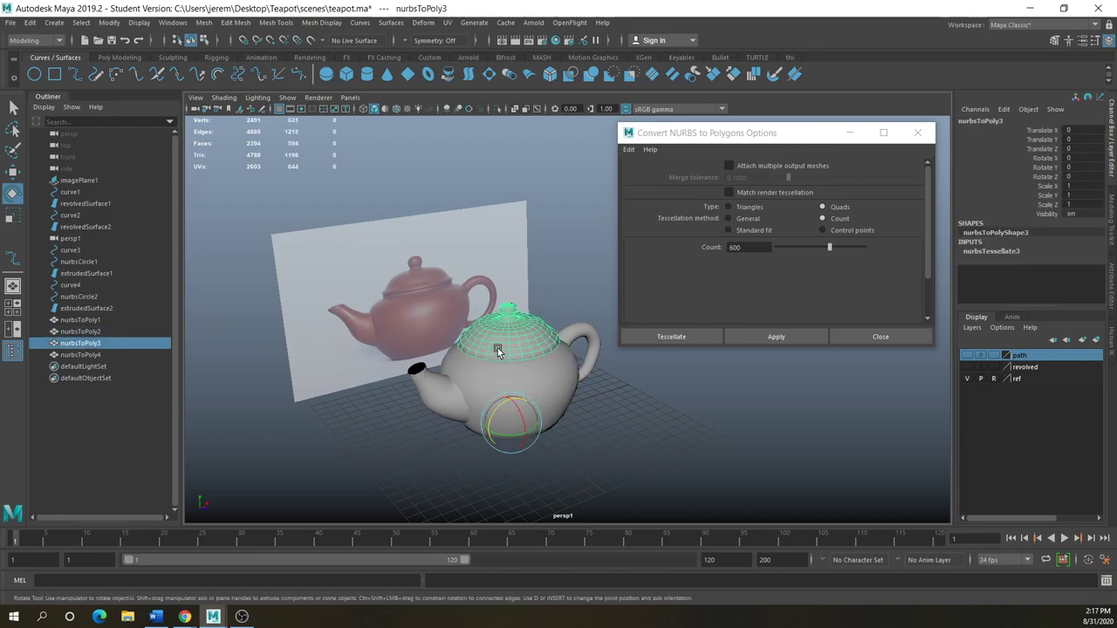
left_click(444, 390)
left_click(580, 335)
left_click(544, 380)
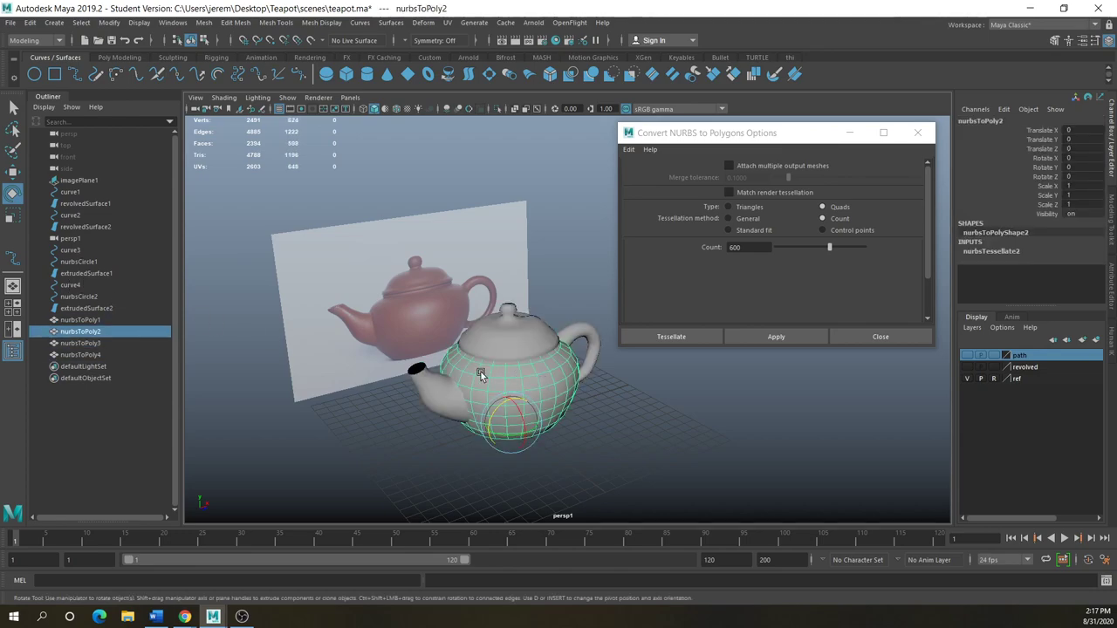
left_click(441, 390)
left_click(499, 343)
left_click(505, 385)
left_click(442, 387)
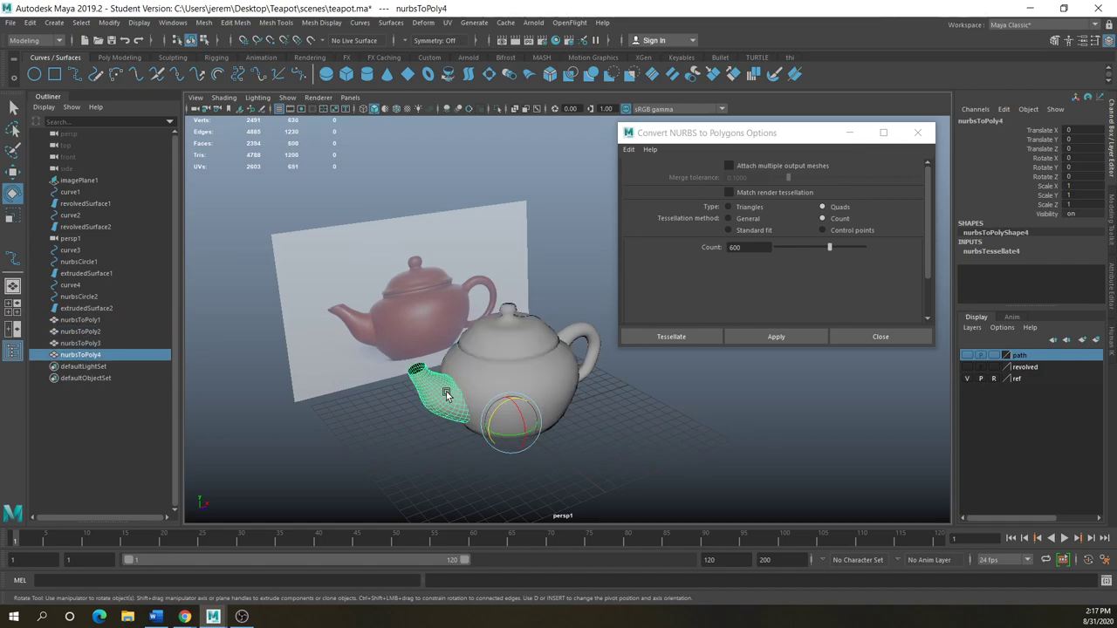
scroll(361, 439, "up", 3)
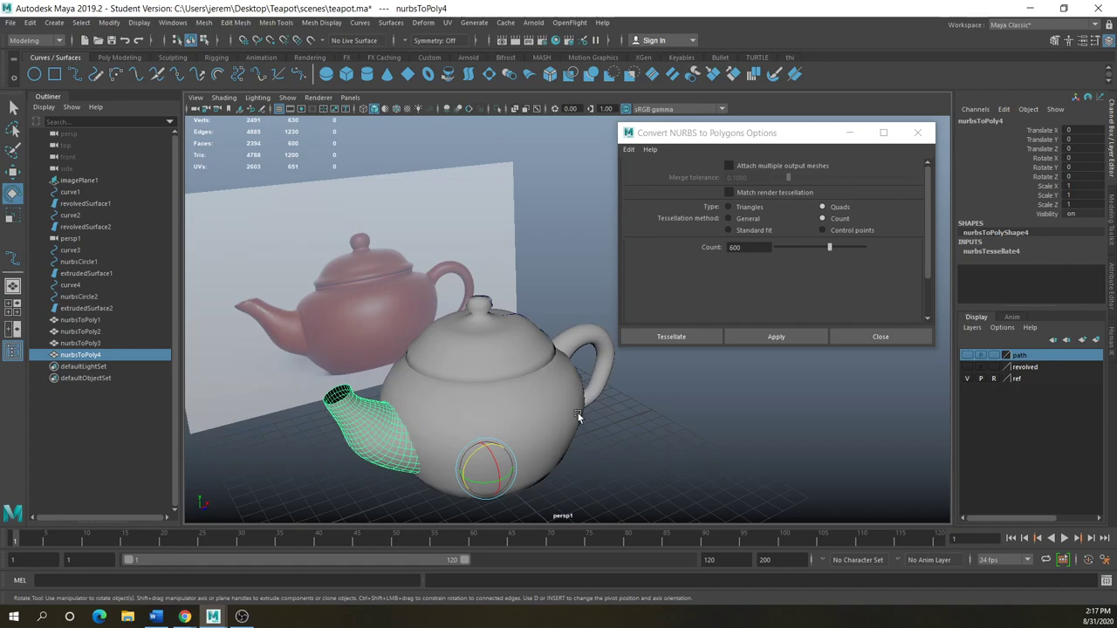
scroll(577, 413, "down", 3)
Undo the mesh selections, the layer hiding and the polygon conversion of the four teapot surfaces
key("ctrl+z")
key("ctrl+z")
key("ctrl+z")
key("ctrl+z")
key("ctrl+z")
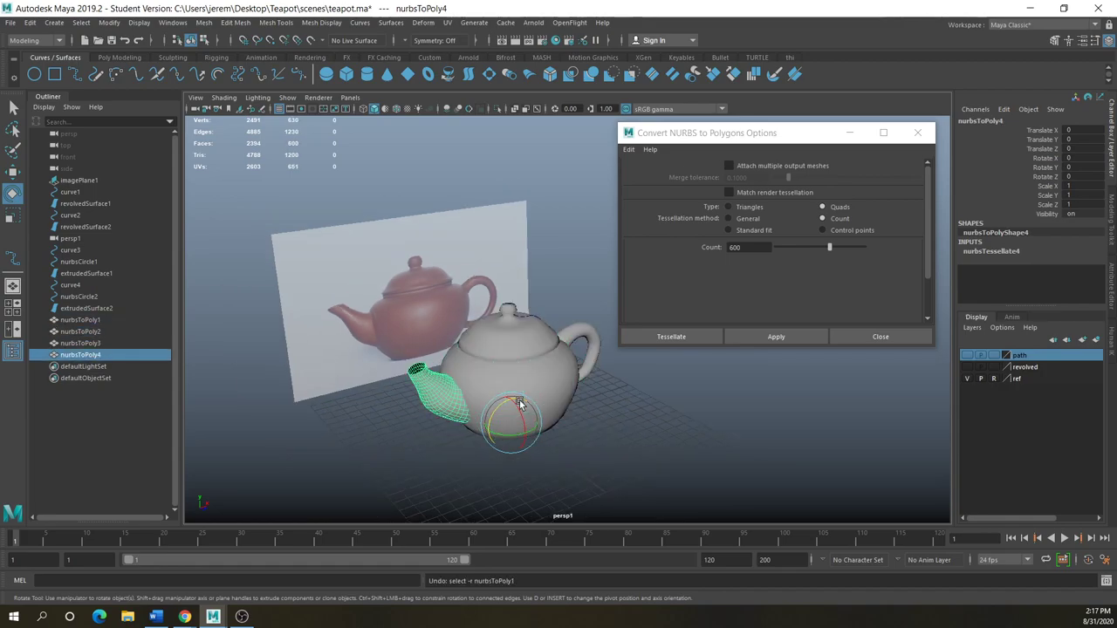
key("ctrl+z")
key("ctrl+z")
key("ctrl+z")
key("ctrl+z")
key("ctrl+z")
key("ctrl+z")
key("ctrl+z")
Convert only the teapot's body surface from NURBS to polygons
left_click(514, 395)
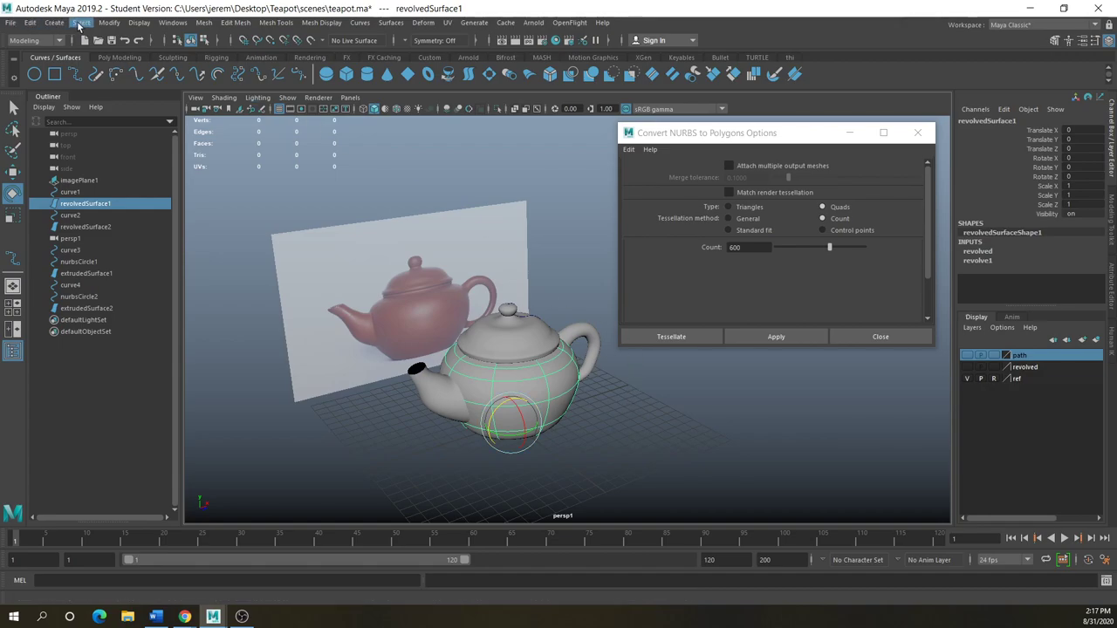
left_click(108, 23)
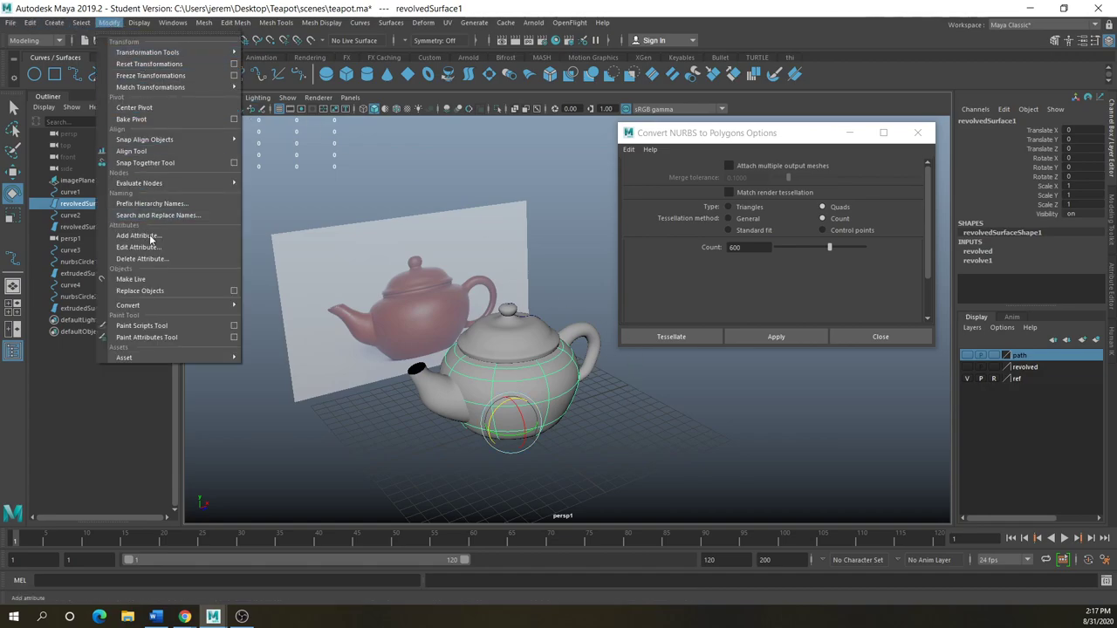
mouse_move(185, 306)
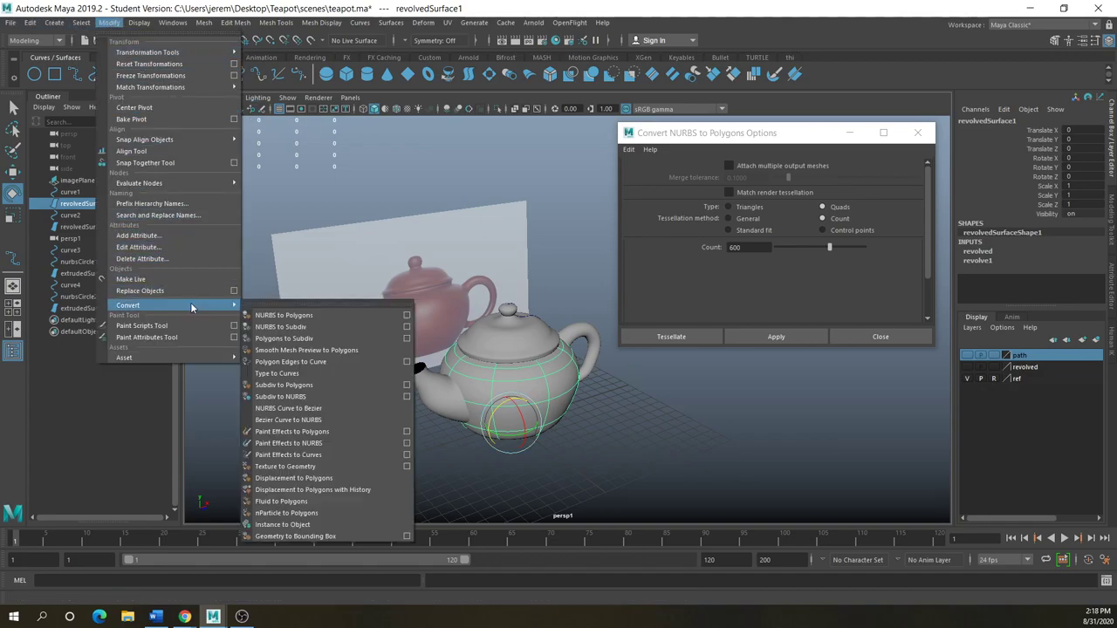
left_click(285, 315)
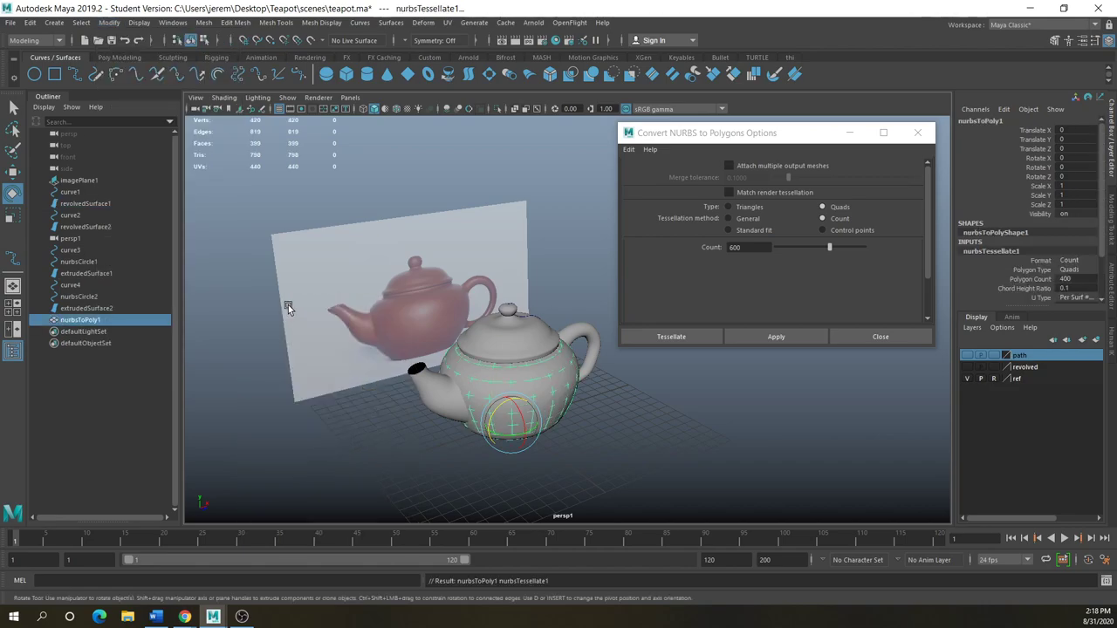
Convert the lid, spout and handle surfaces from NURBS to polygons one at a time, using a tessellation count of 400
double_click(737, 247)
type("400")
left_click(773, 340)
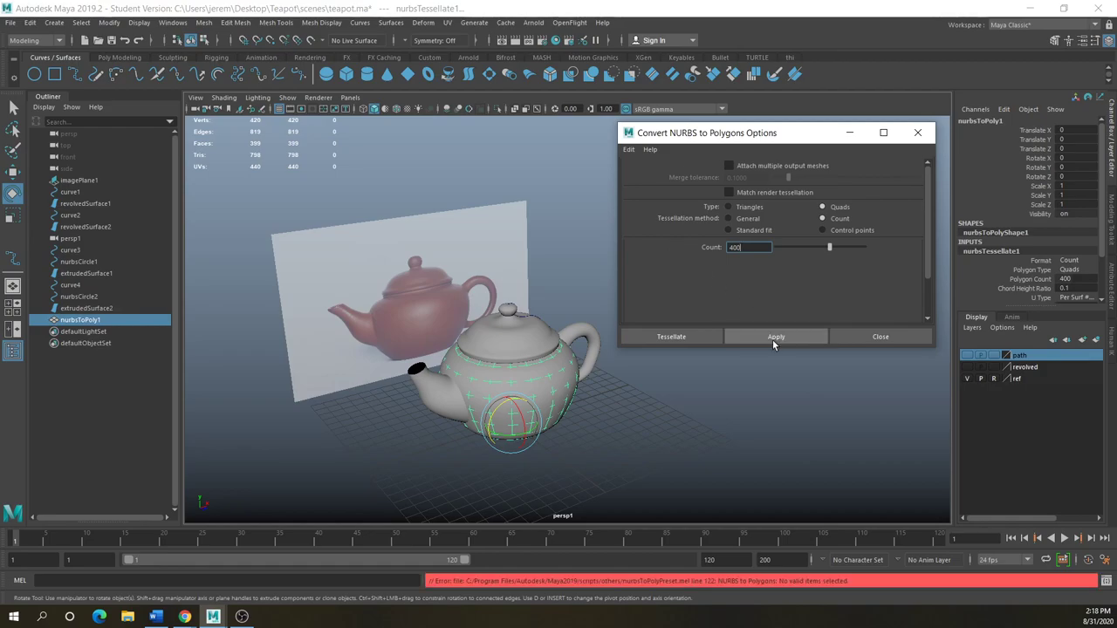
left_click(602, 410)
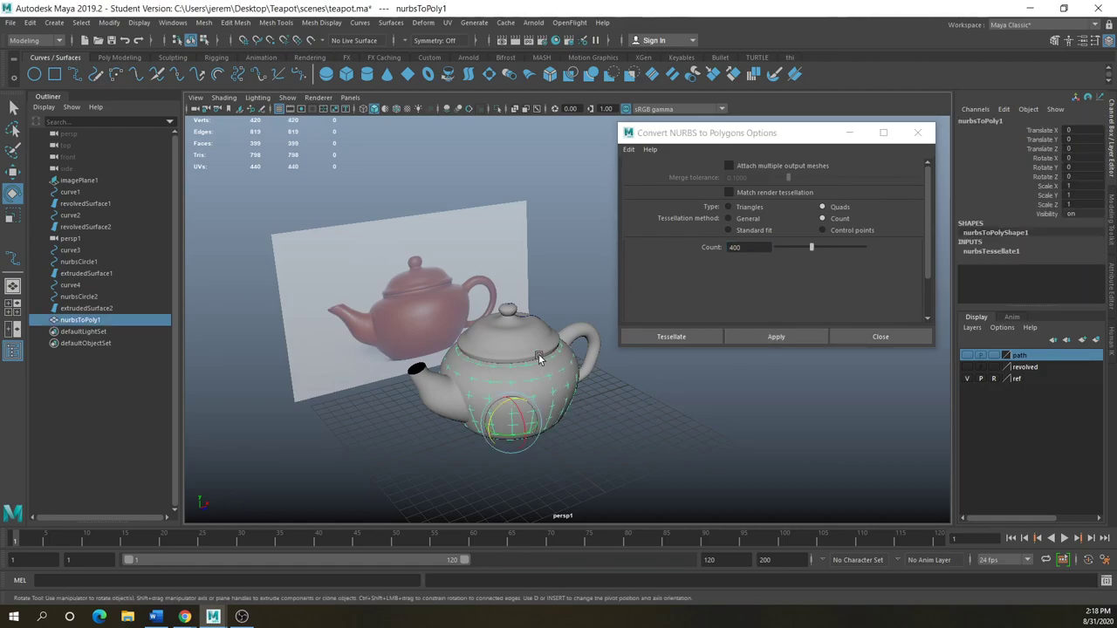
left_click(520, 332)
left_click(766, 332)
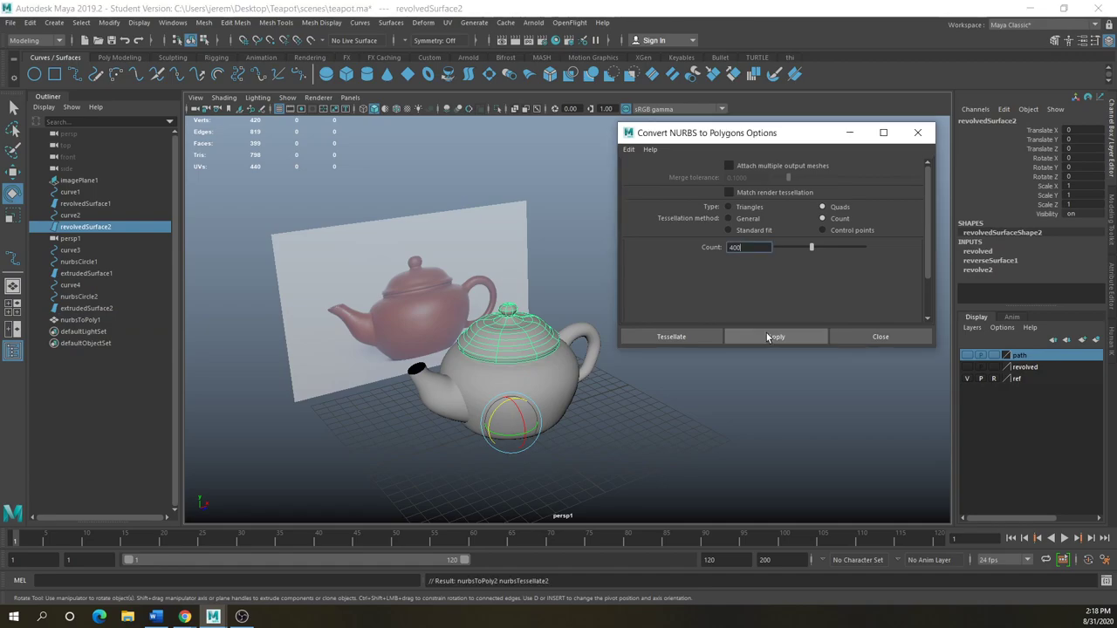
left_click(440, 402)
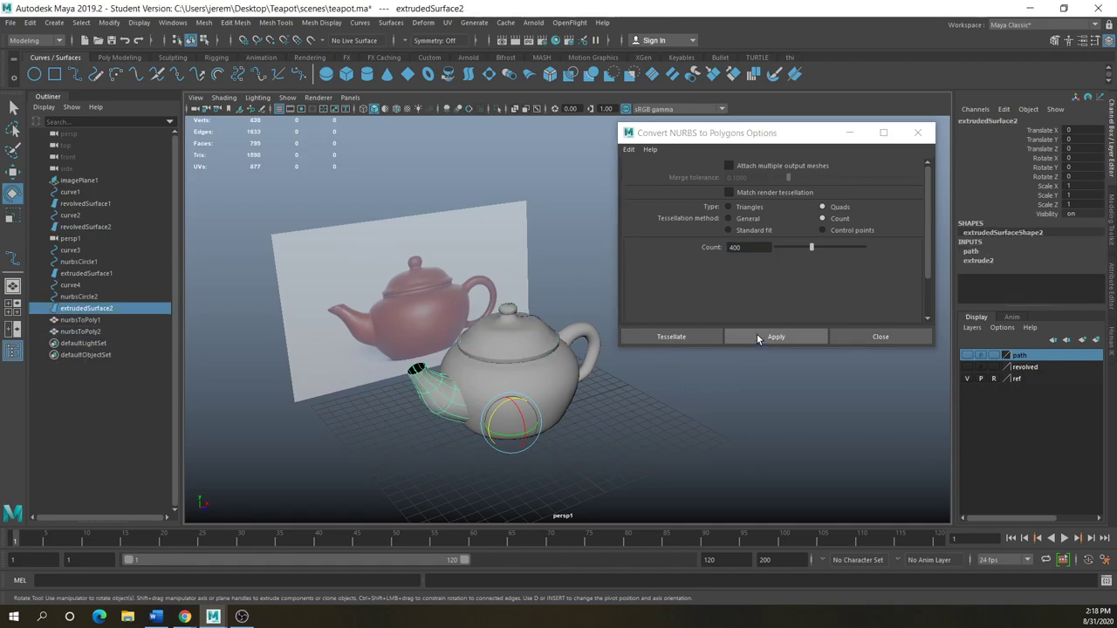
left_click(756, 334)
left_click(571, 325)
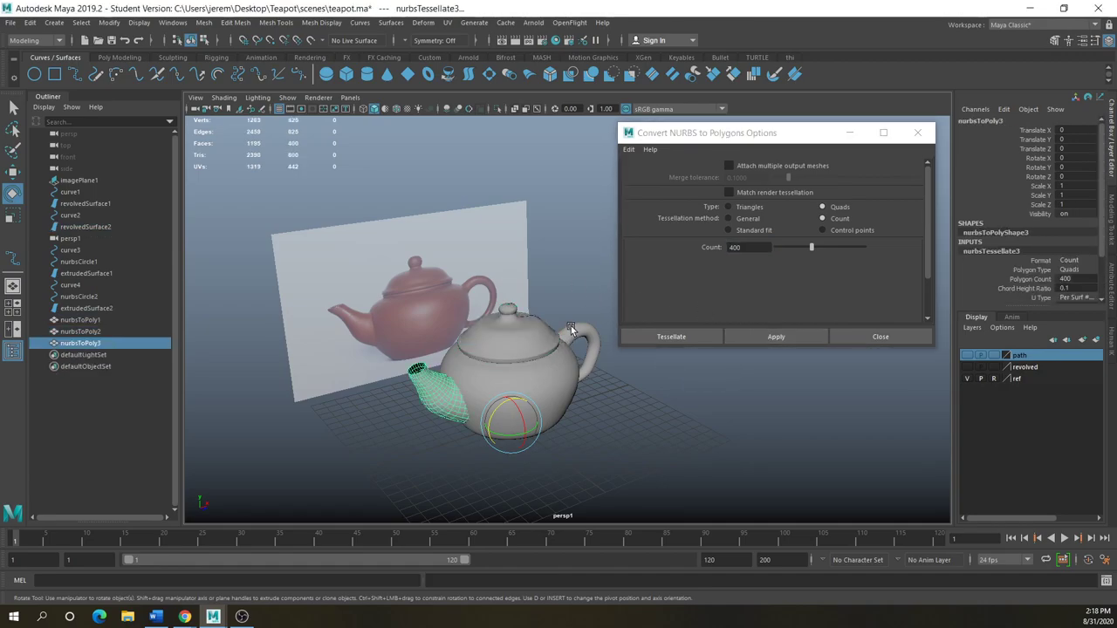
left_click(767, 338)
left_click(619, 425)
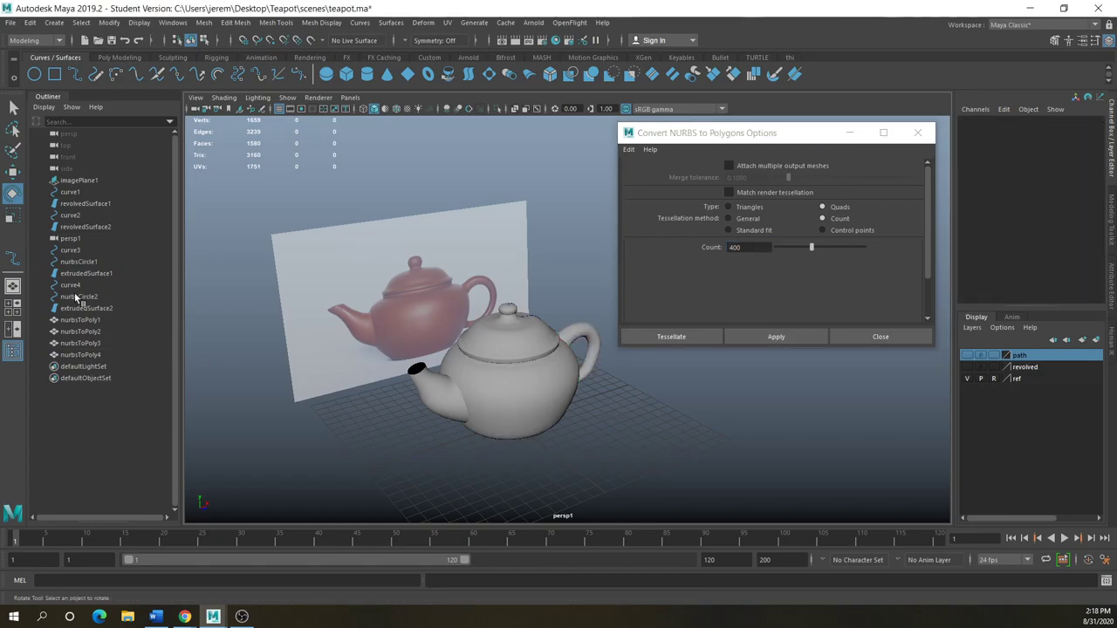
Toggle the path and revolved layers on and off to compare the NURBS originals with the polygon meshes
left_click(969, 356)
left_click(969, 367)
left_click(967, 355)
left_click(969, 367)
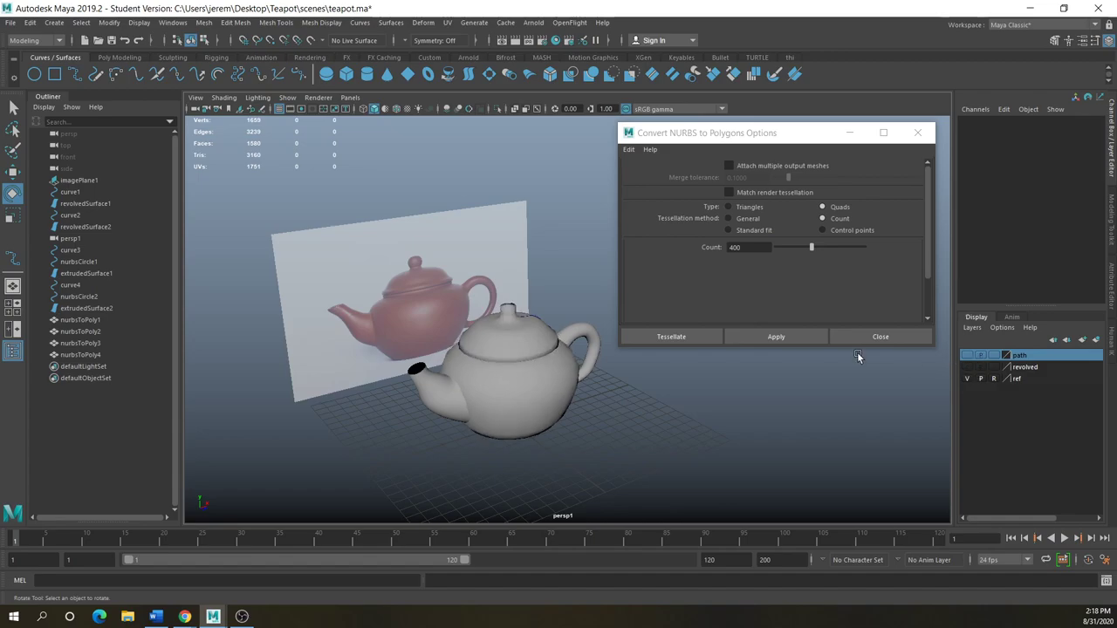
Select the body, spout, lid and handle polygon meshes and delete their construction history
left_click(535, 380)
scroll(537, 378, "up", 3)
scroll(537, 379, "up", 1)
left_click_drag(537, 378, 427, 398, "alt")
left_click(425, 399, "shift")
left_click(485, 340, "shift")
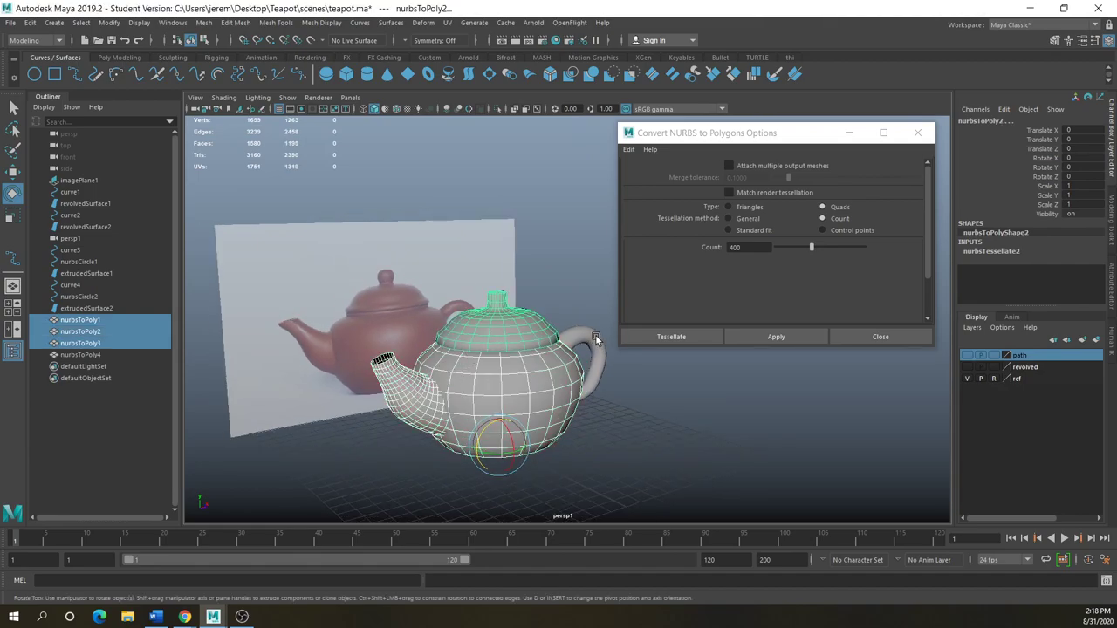
left_click(600, 340, "shift")
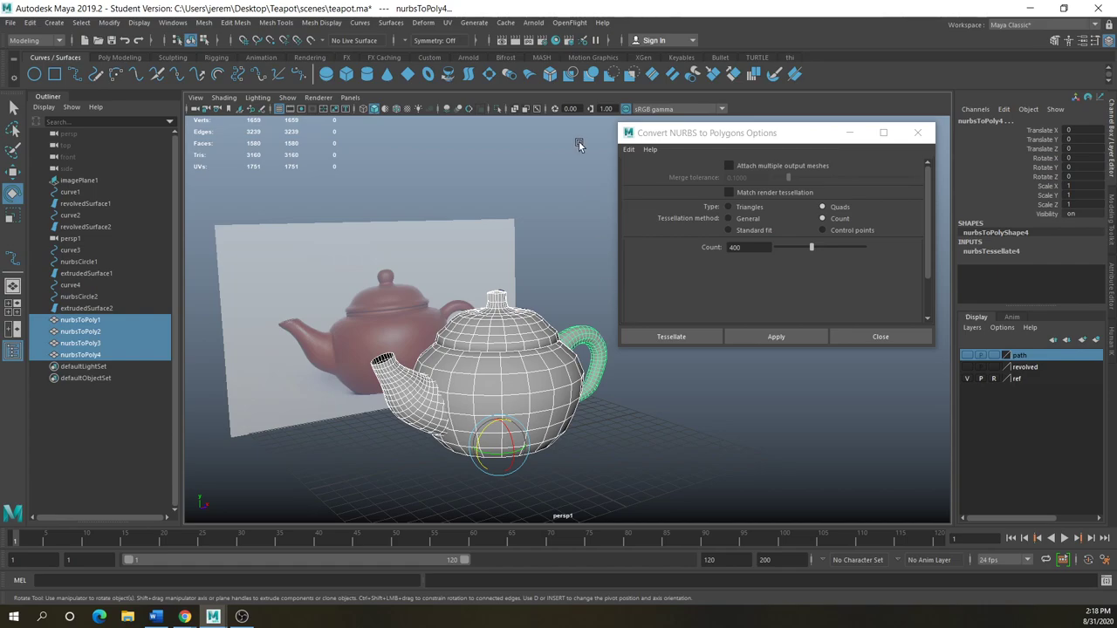
left_click(29, 22)
mouse_move(86, 163)
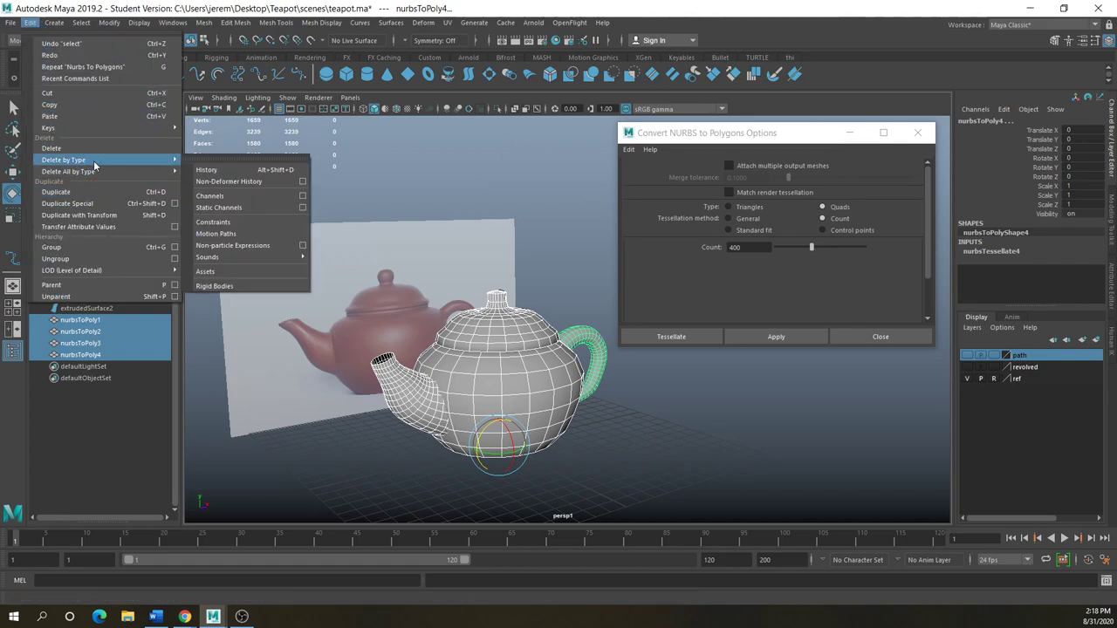
left_click(206, 171)
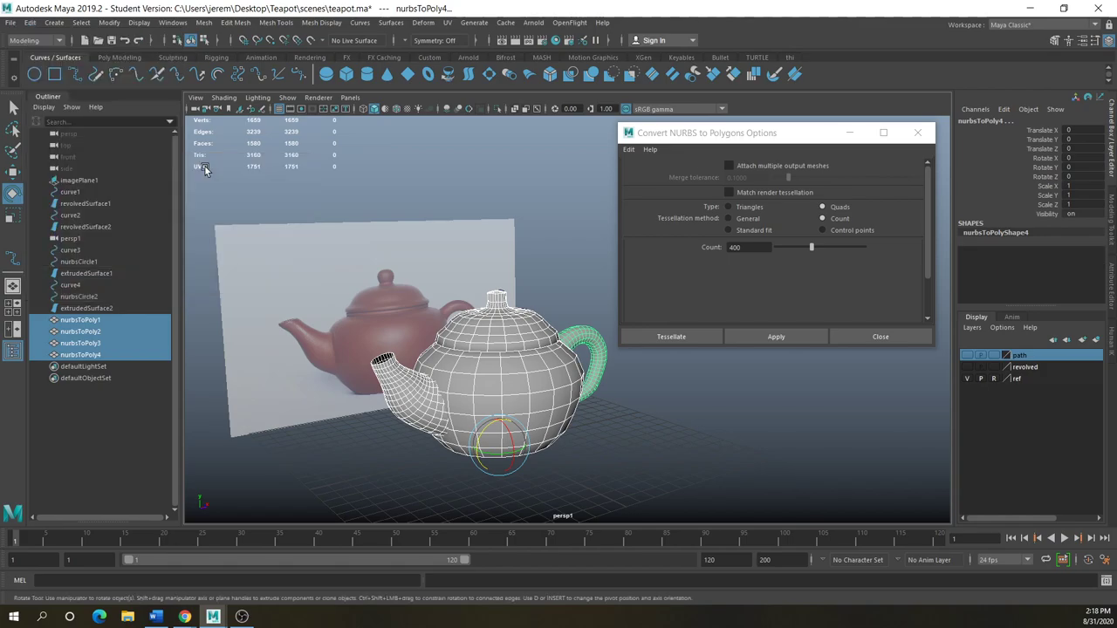
left_click(635, 454)
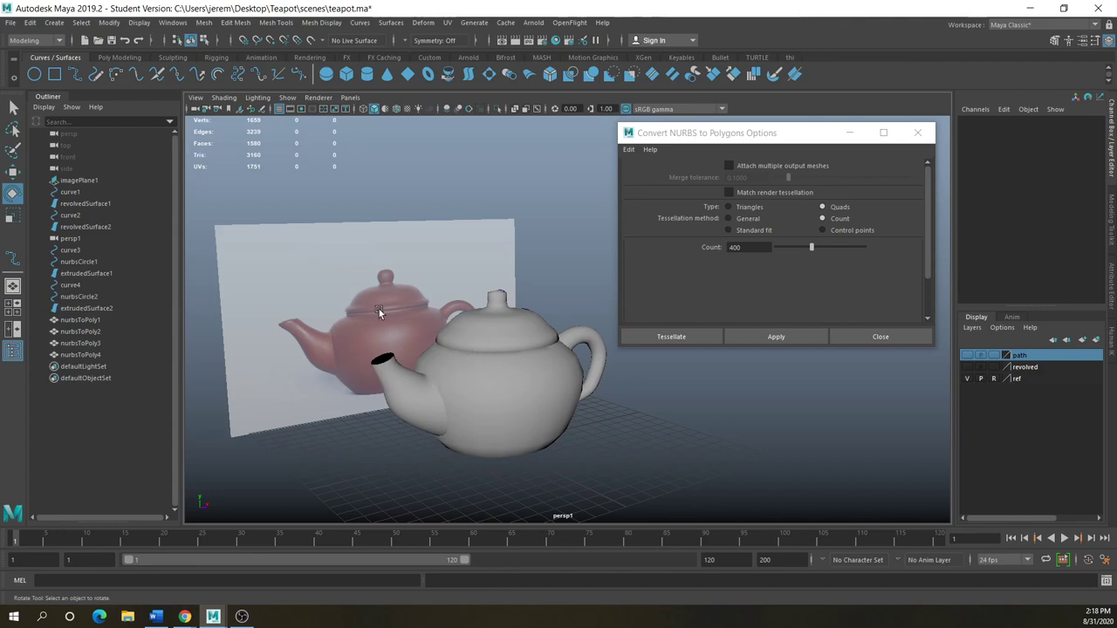
Select extrudedSurface2 and curve3 in turn to review the original NURBS objects in the scene
left_click(85, 309)
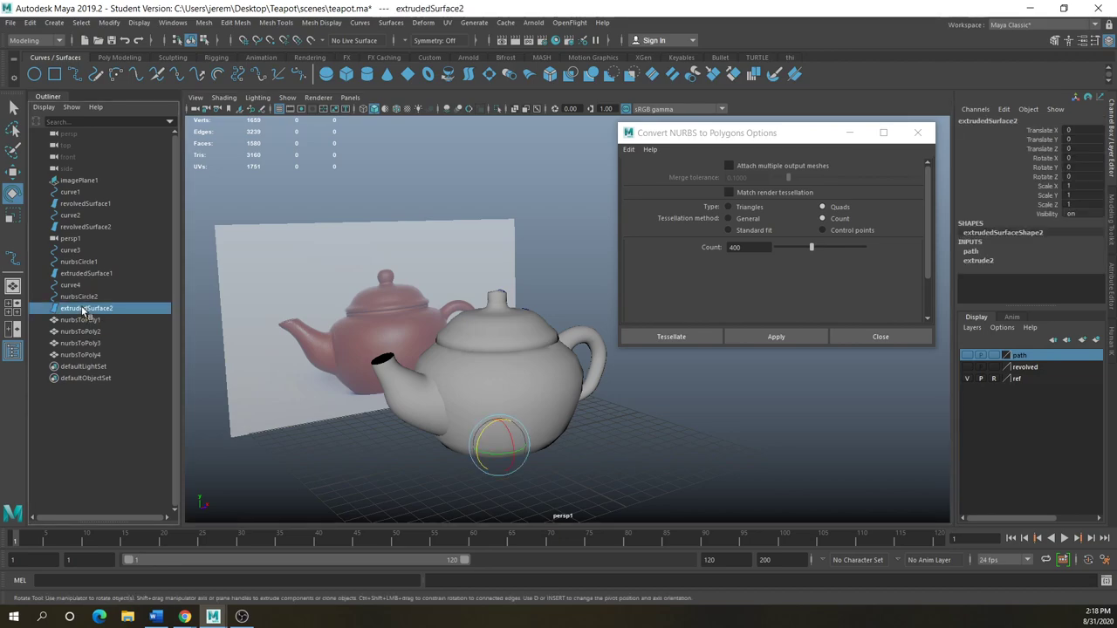
left_click(72, 250)
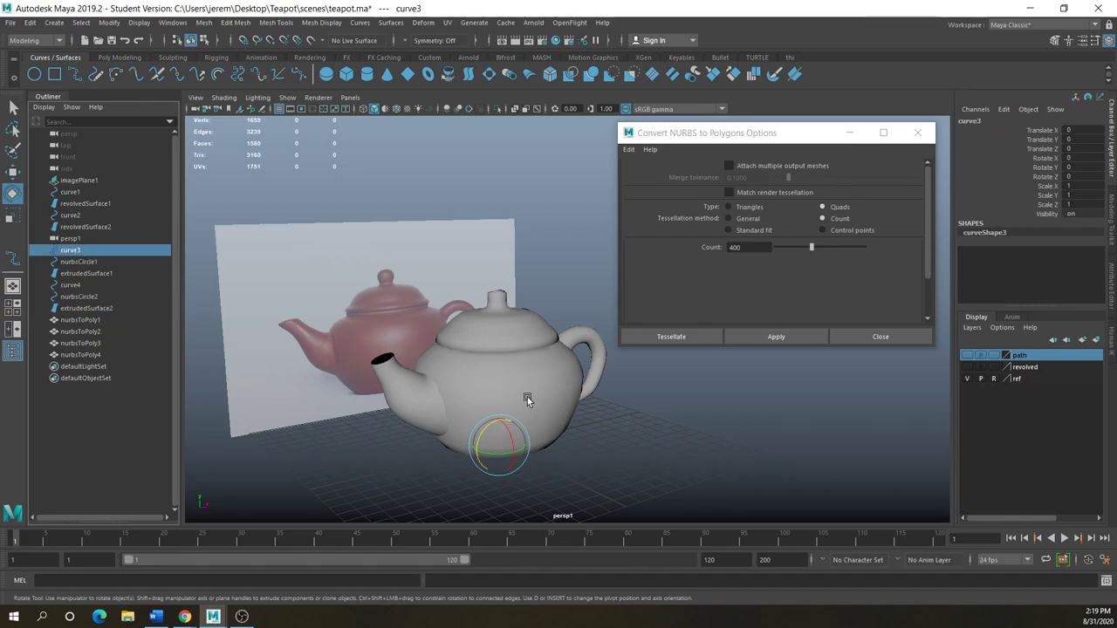
left_click(582, 292)
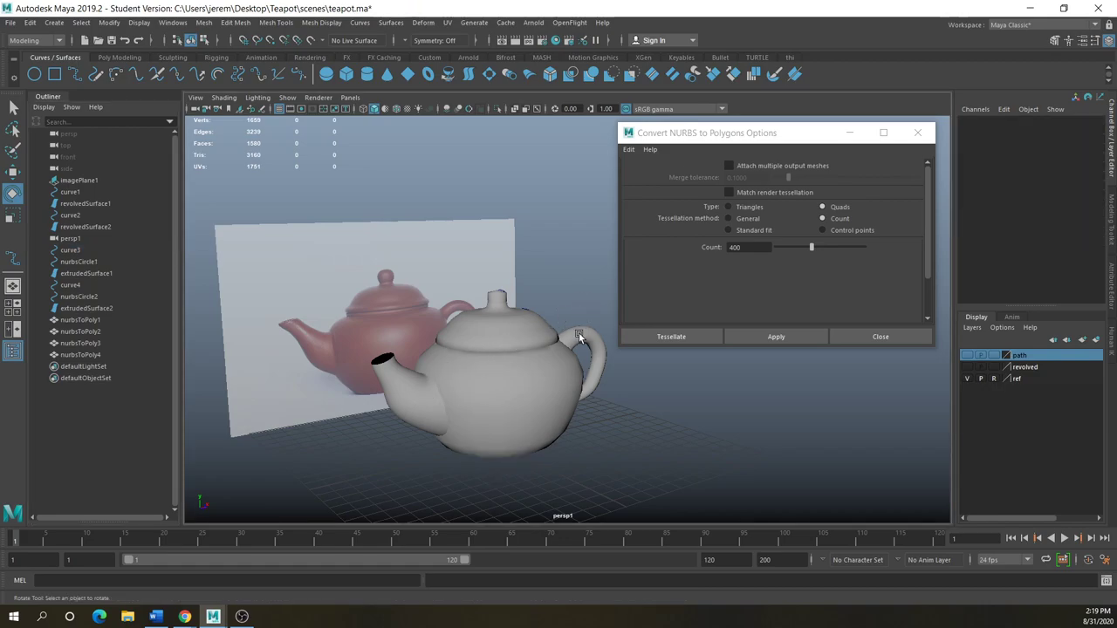
Select the four polygon meshes of the teapot and move them straight up, clear of the construction curves
left_click(579, 332)
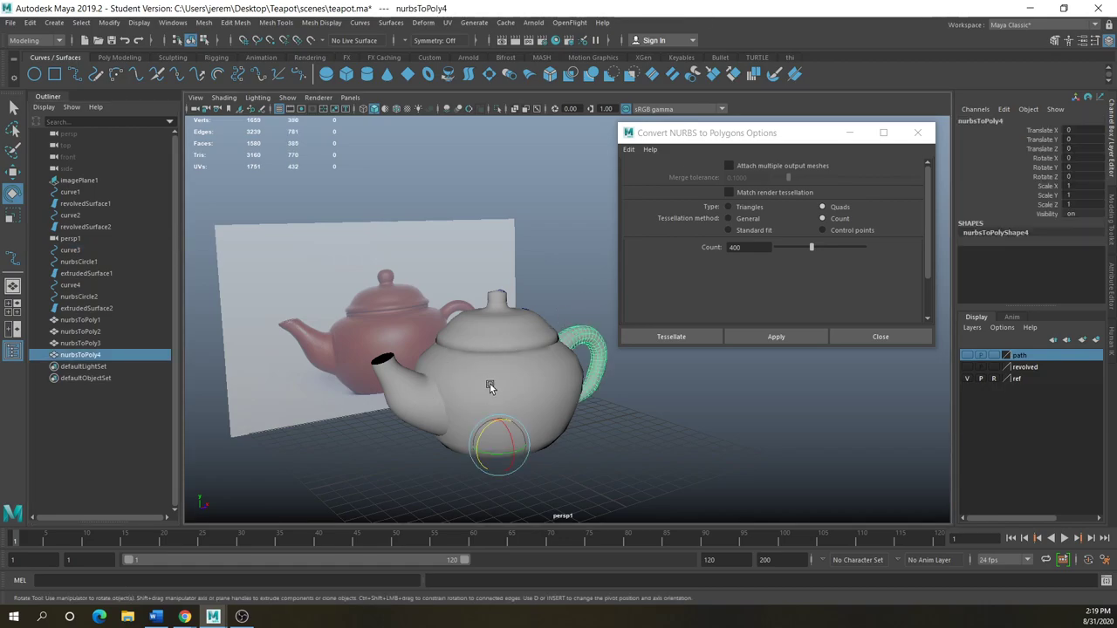
left_click(490, 384, "shift")
left_click(497, 333, "shift")
left_click(427, 394, "shift")
key("w")
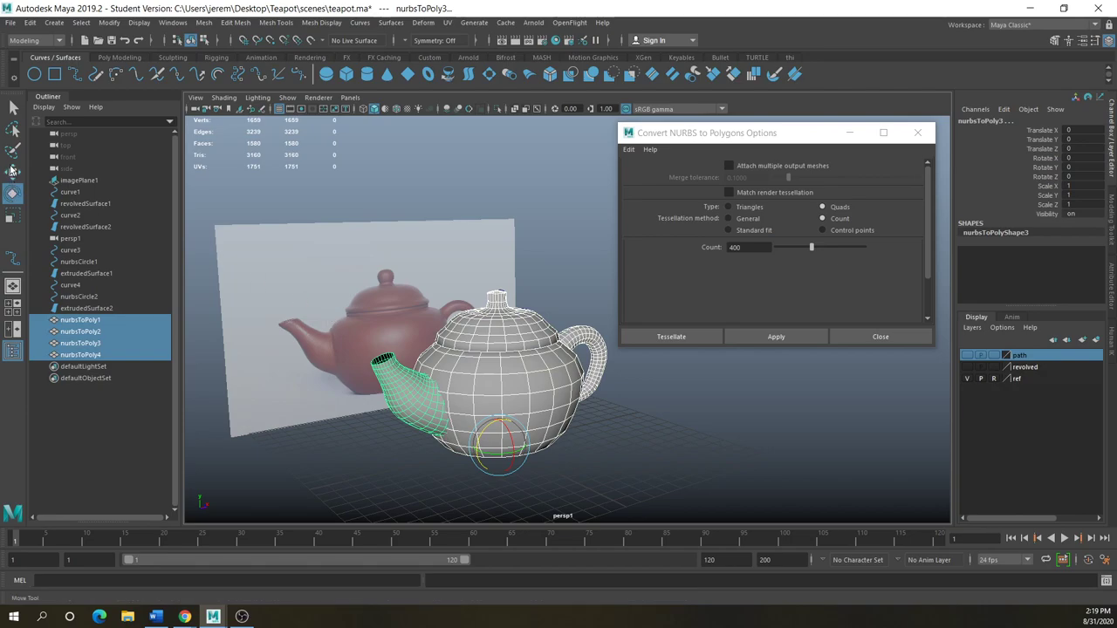
left_click_drag(497, 414, 472, 202)
Delete all the construction curves and circles left beneath the raised teapot
left_click_drag(602, 386, 555, 295)
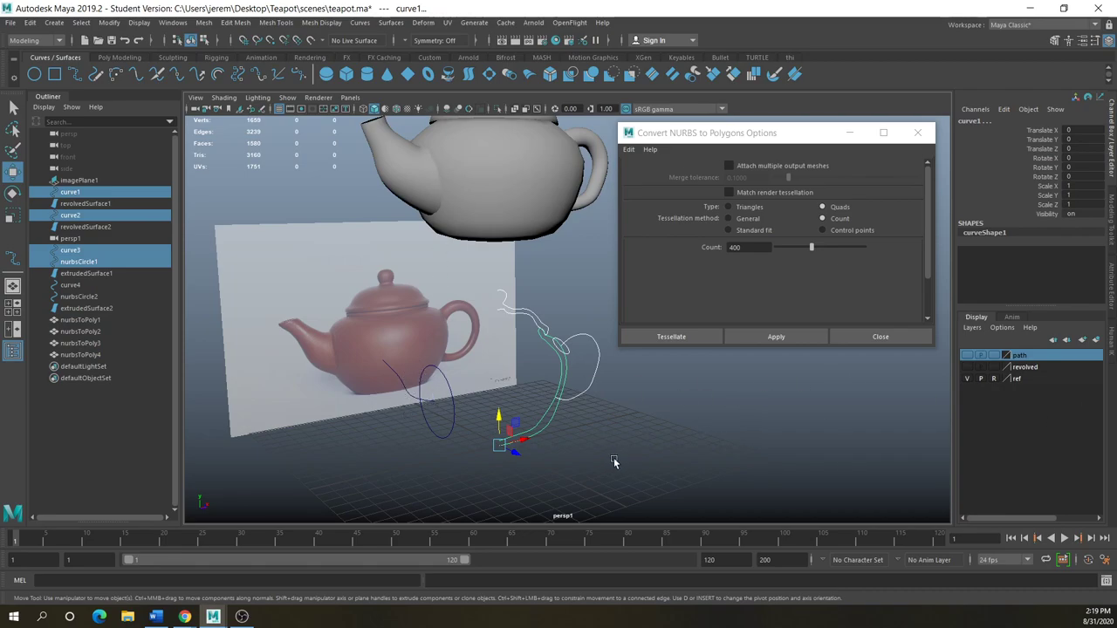
key("Delete")
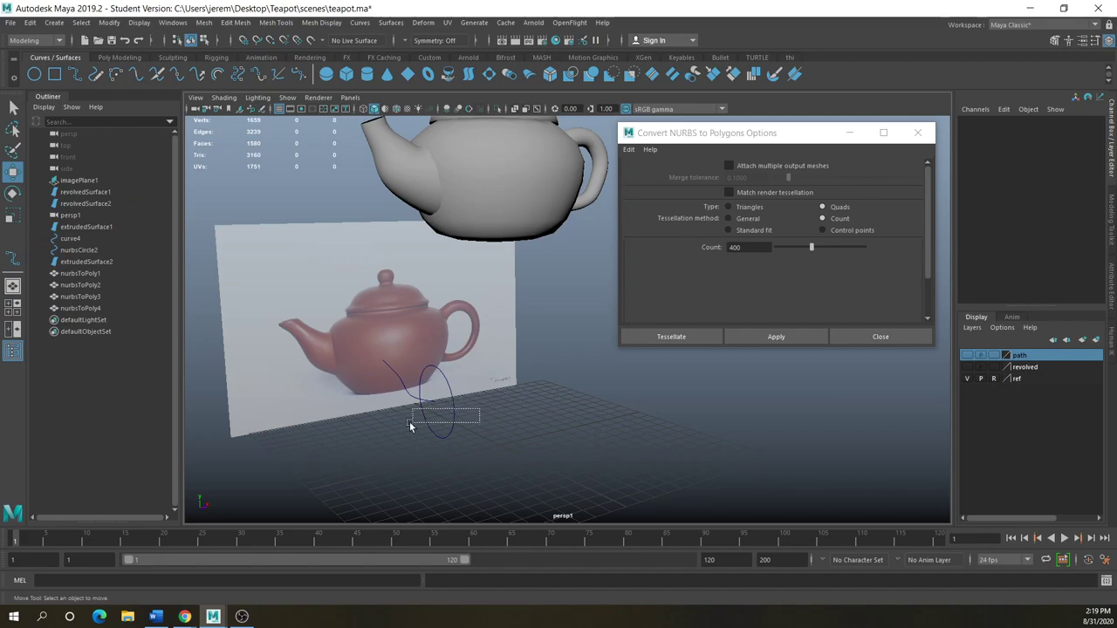
left_click(414, 422)
left_click(406, 390)
key("Delete")
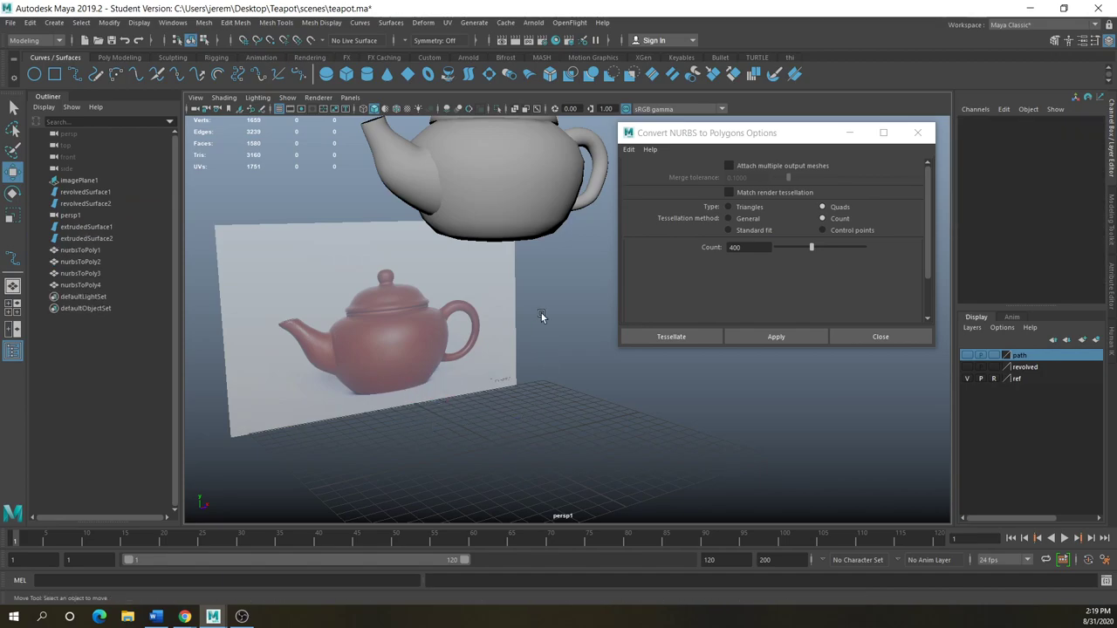
Move the four polygon teapot meshes back down to the grid, to a Translate Y of about -0.347
scroll(561, 220, "down", 3)
left_click_drag(453, 226, 344, 384)
left_click(462, 415)
Turn on smooth mesh preview for the teapot's body and spout meshes, and inspect the smoothed teapot
scroll(497, 391, "up", 4)
left_click(364, 428)
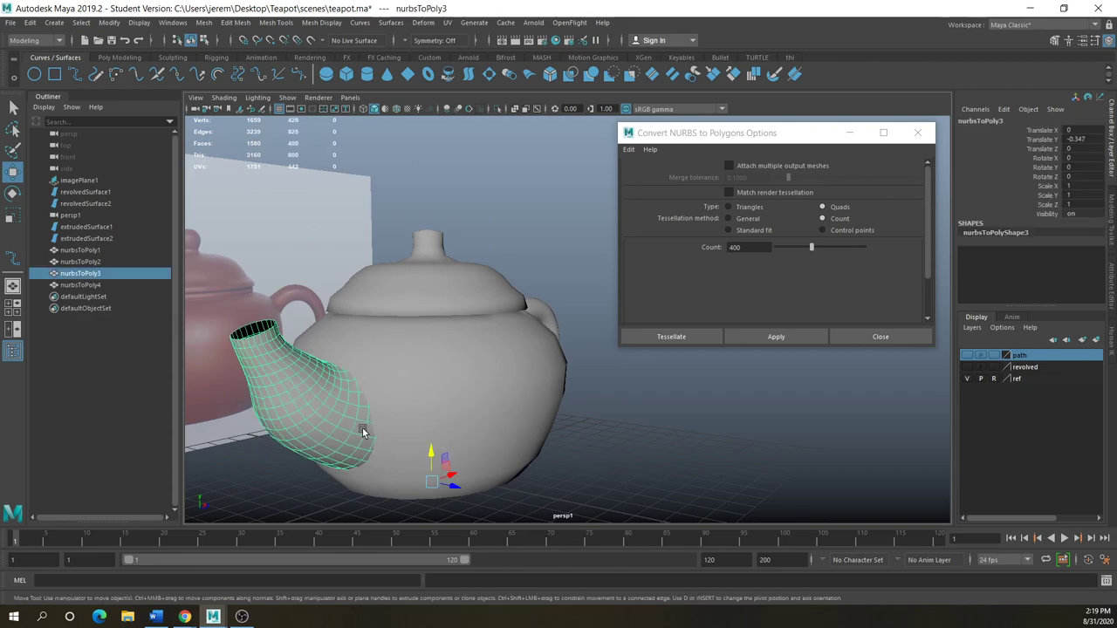
left_click(411, 423)
key("3")
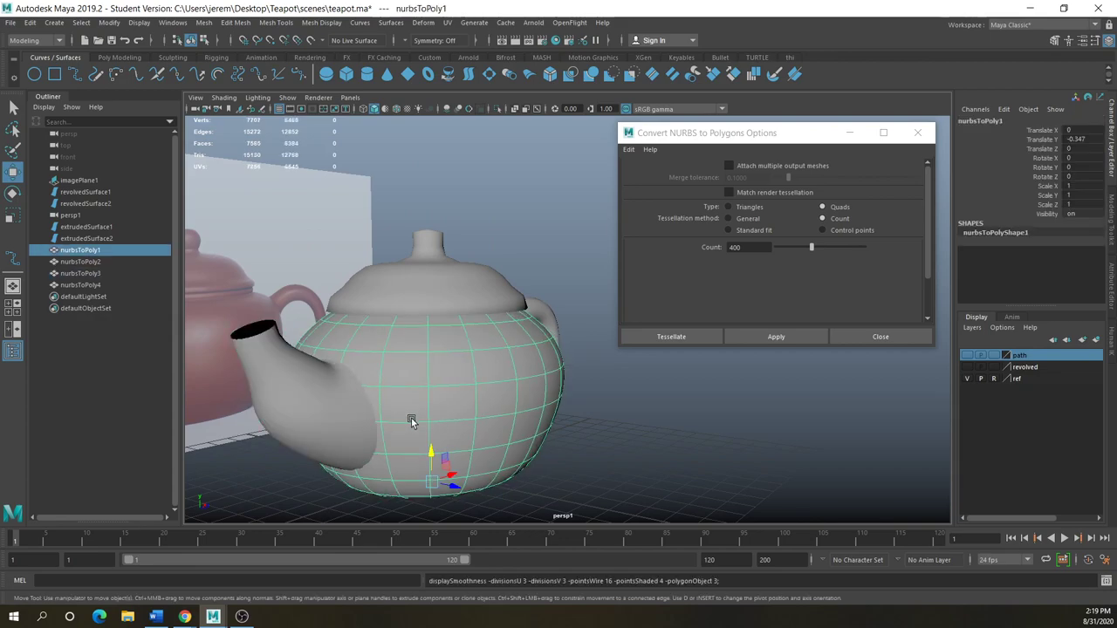
left_click(354, 410)
key("3")
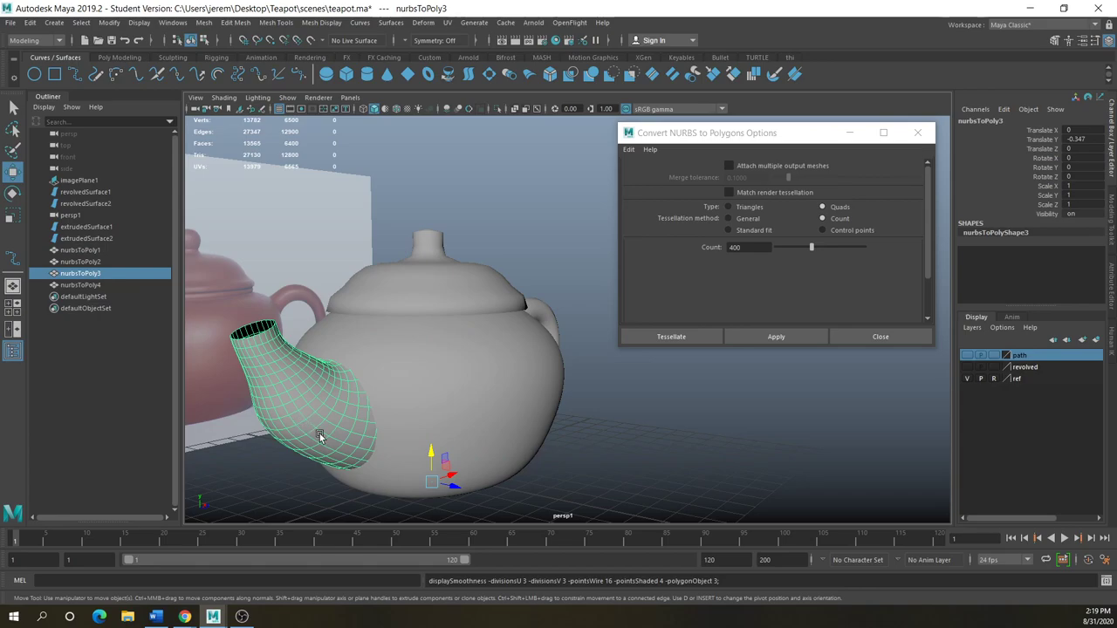
left_click(565, 464)
left_click_drag(433, 447, 434, 448, "alt")
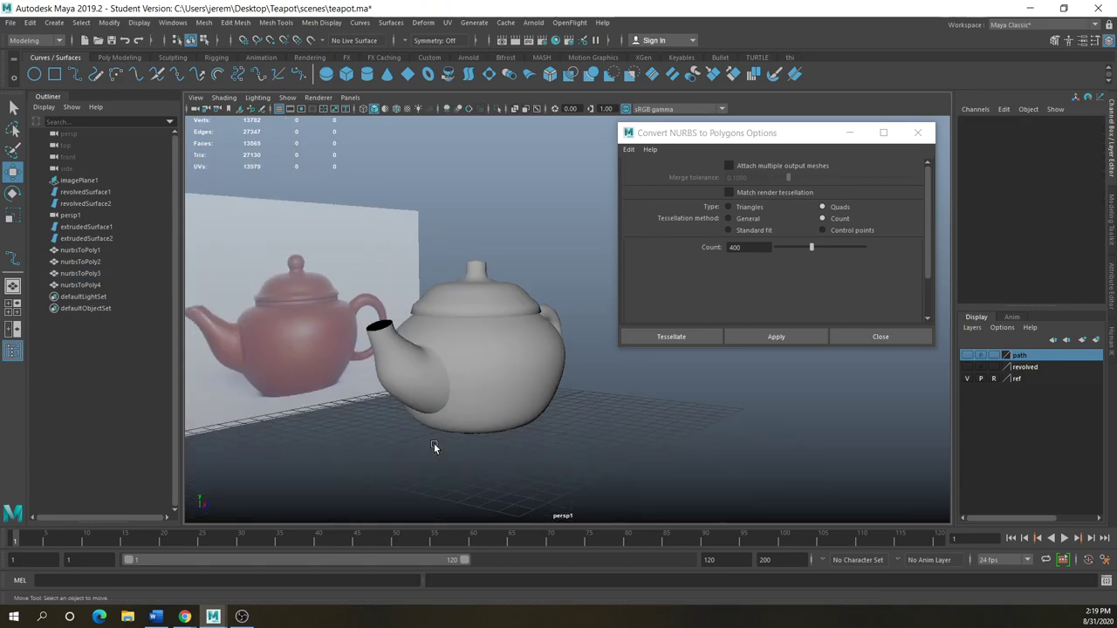
left_click_drag(462, 404, 277, 312, "alt")
right_click_drag(262, 332, 336, 259, "alt")
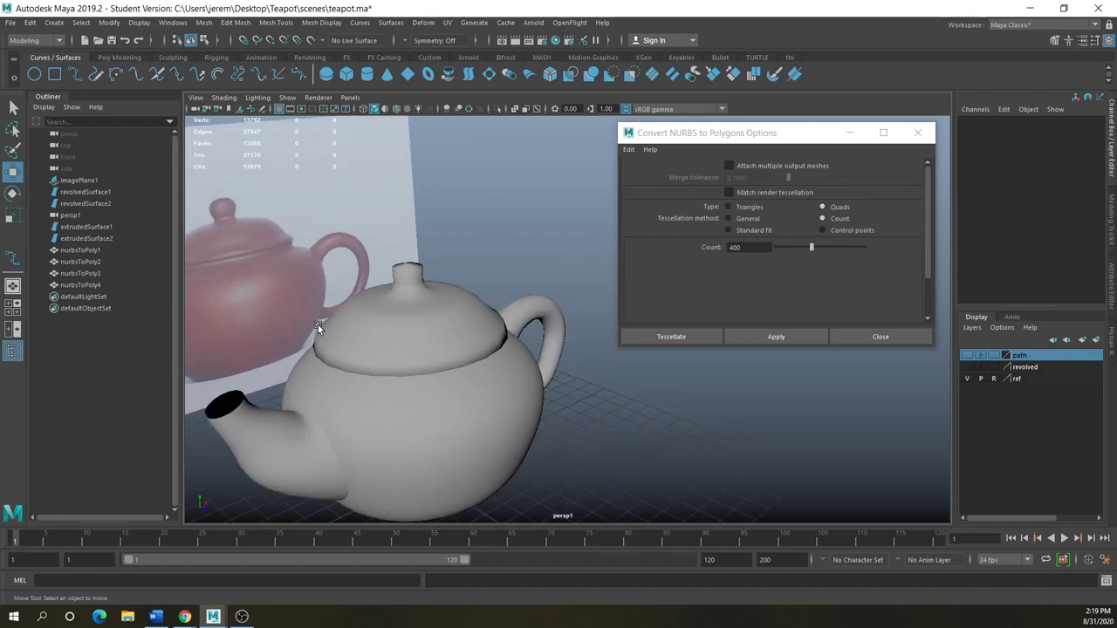
Switch to File Explorer, browse the Teapot project to the sourceimages folder, and open the teapot referance (1) image for viewing
left_click_drag(540, 8, 438, 252)
left_click(596, 136)
double_click(596, 136)
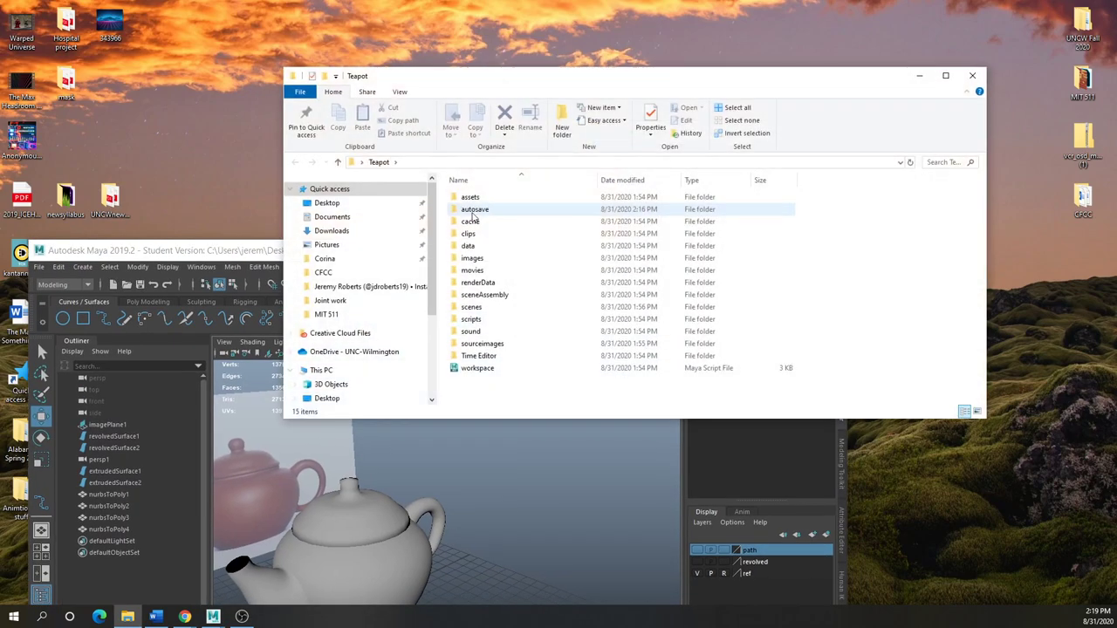
double_click(477, 348)
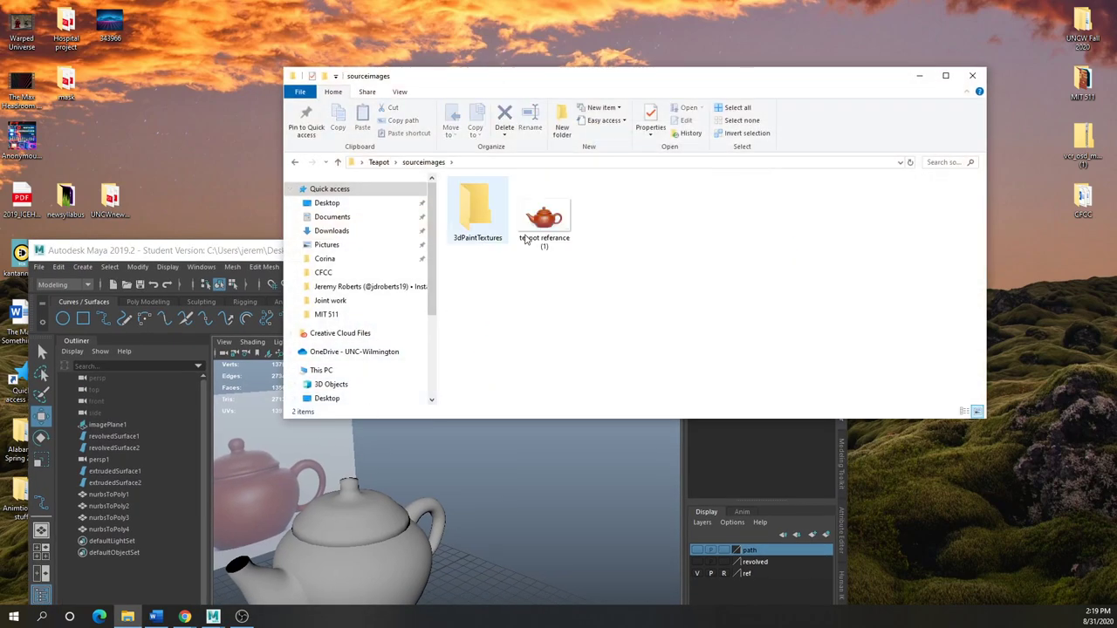
double_click(548, 218)
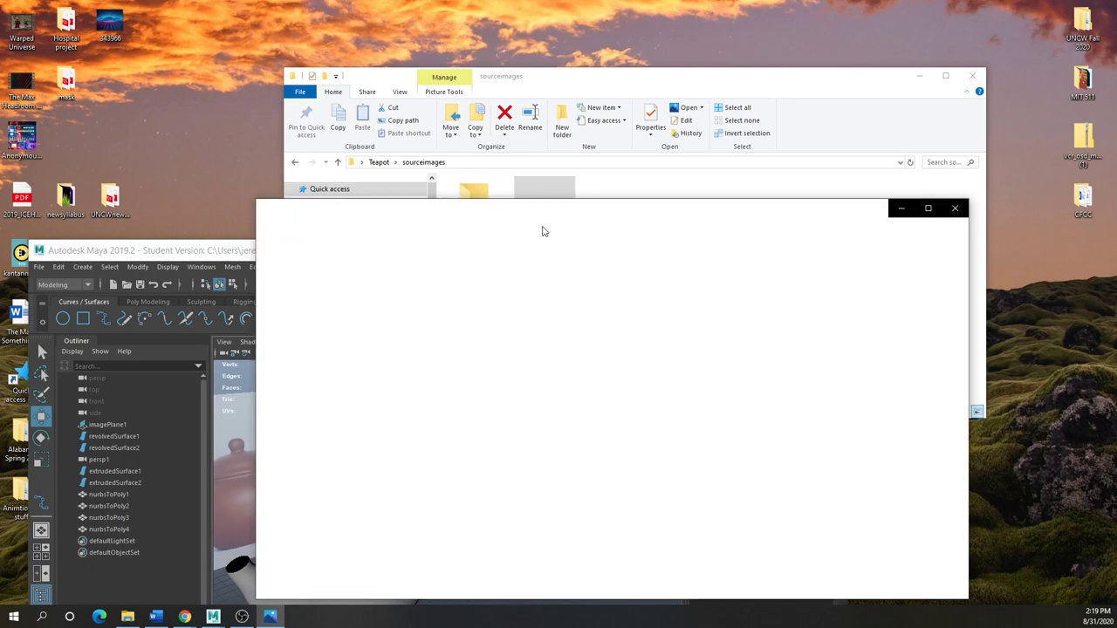
left_click_drag(500, 207, 439, 129)
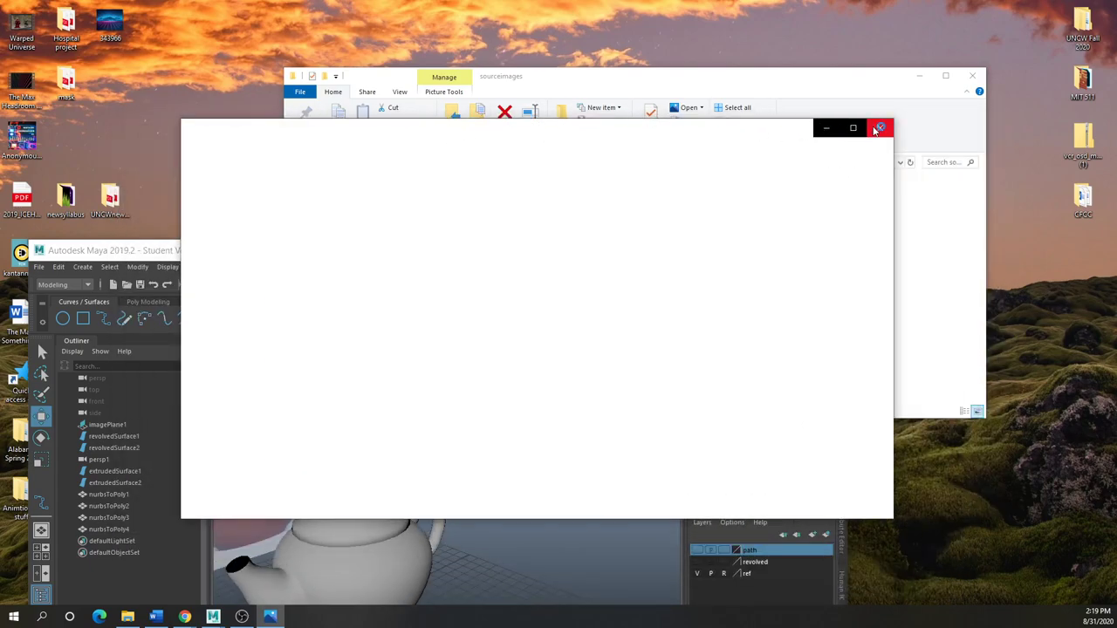
left_click(878, 130)
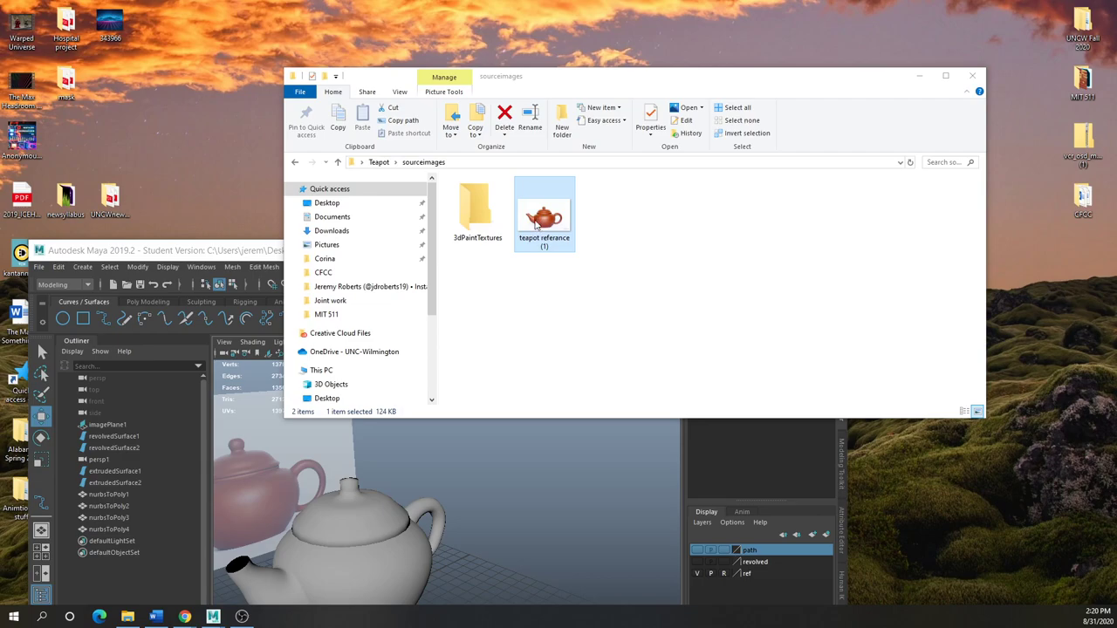
Switch back to Maya, close the NURBS to polygons conversion options and maximize the main window
left_click_drag(568, 82, 479, 142)
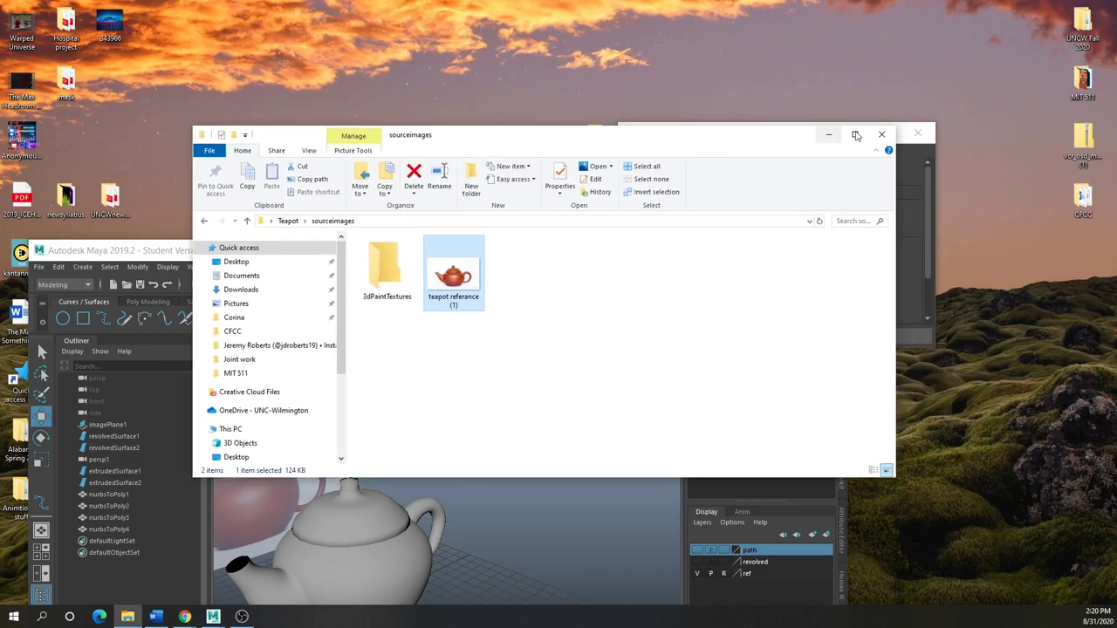
left_click(828, 135)
left_click_drag(541, 250, 636, 108)
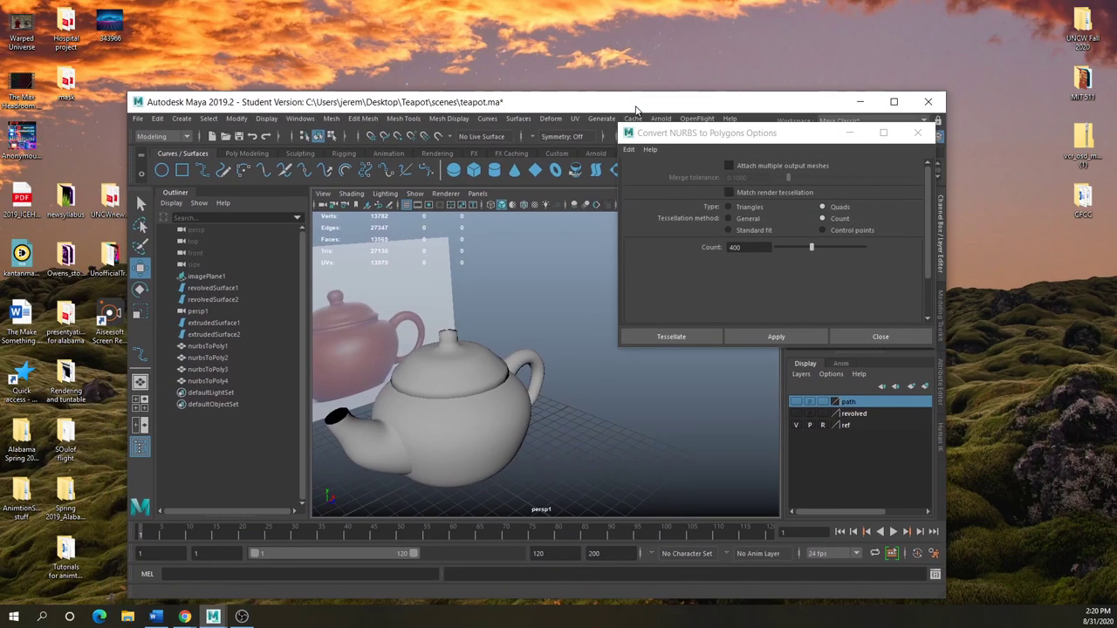
left_click(917, 133)
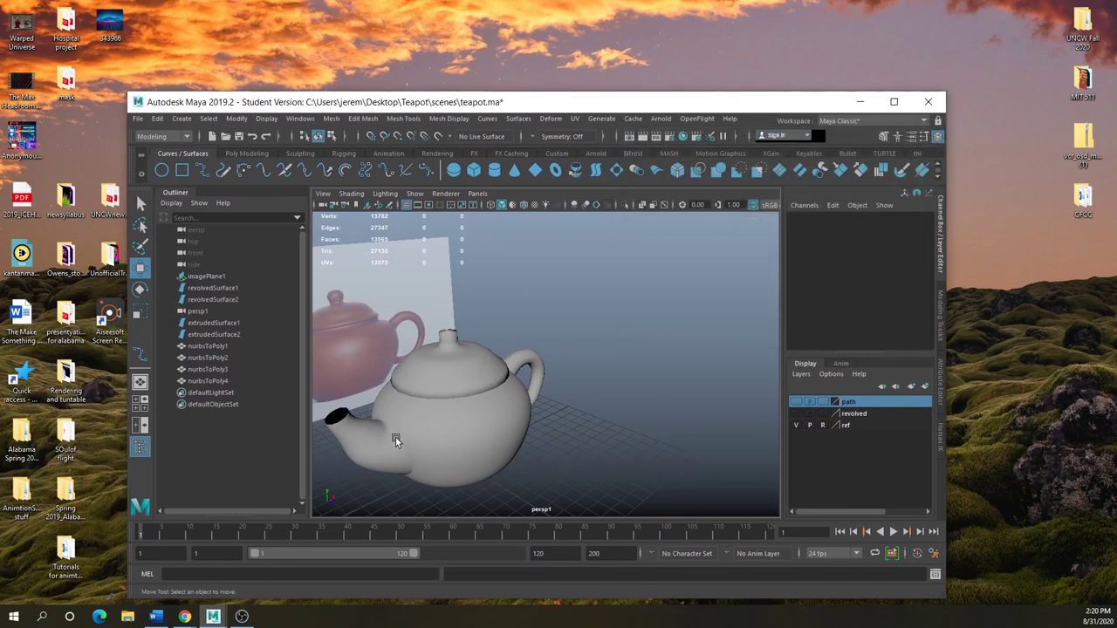
scroll(394, 438, "up", 2)
scroll(414, 425, "down", 1)
scroll(441, 395, "down", 3)
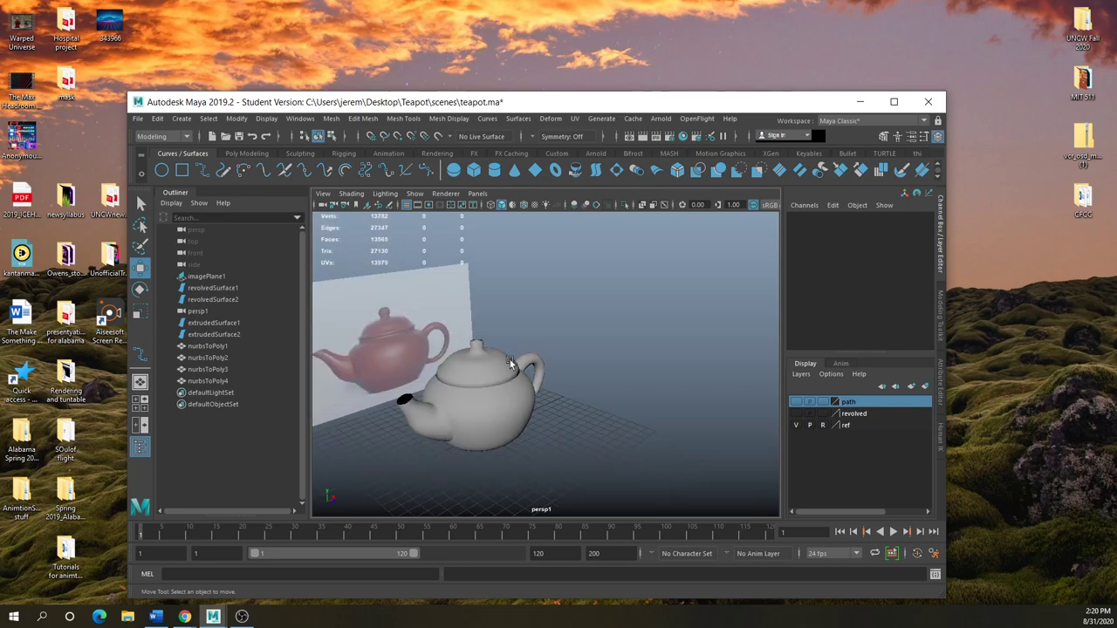
left_click(894, 101)
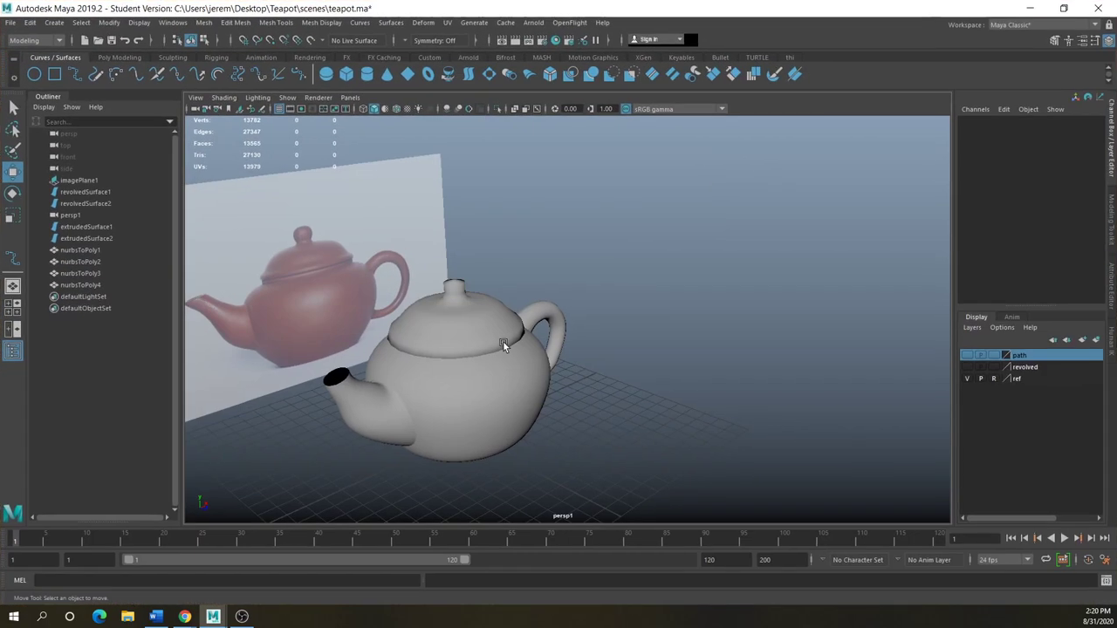
Turn off smooth mesh preview for the teapot's spout and body meshes
left_click(391, 410)
key("1")
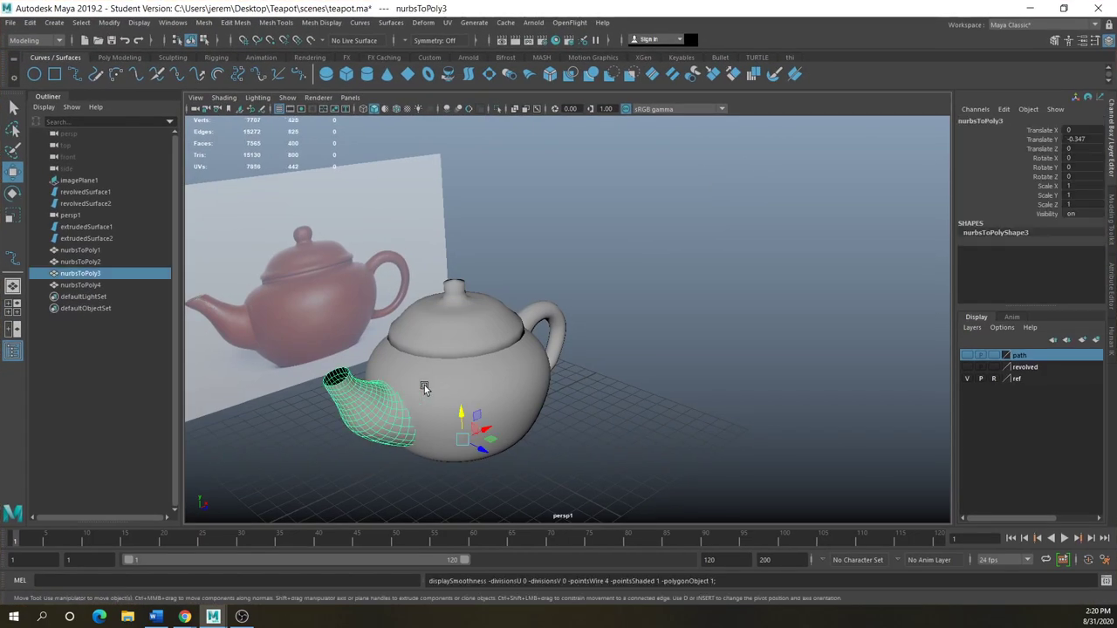
left_click(425, 388)
left_click(387, 413)
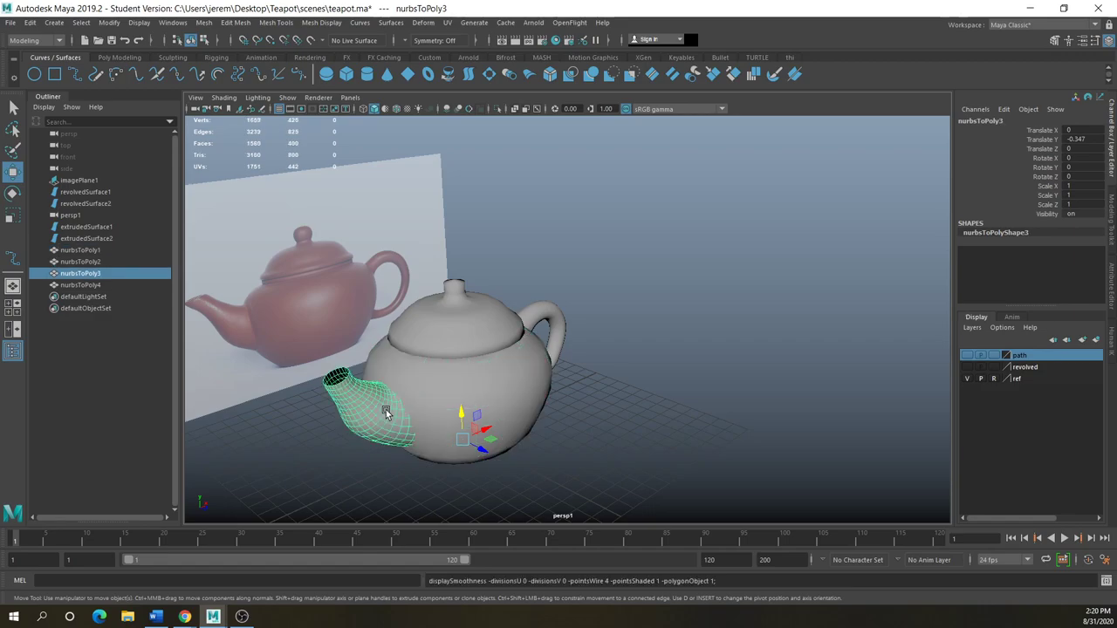
scroll(440, 353, "up", 2)
left_click(440, 352)
left_click(325, 427)
scroll(292, 411, "up", 2)
scroll(281, 438, "down", 2)
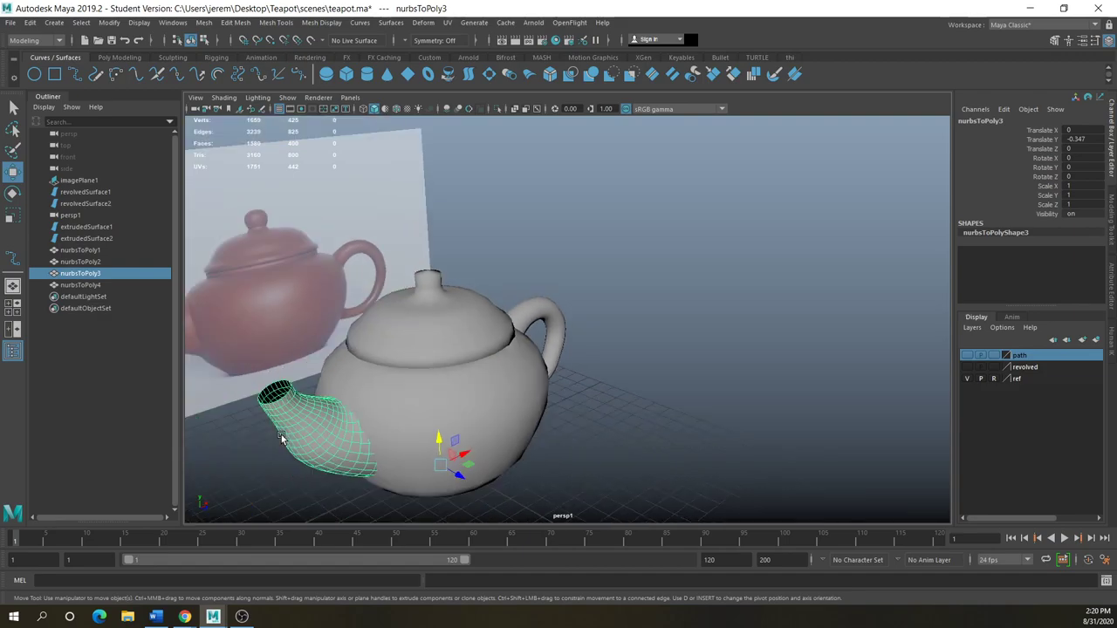
Select the full border edge loop around the opening at the spout's tip
left_click_drag(288, 436, 507, 407, "alt")
scroll(454, 411, "up", 4)
right_click_drag(493, 408, 483, 264)
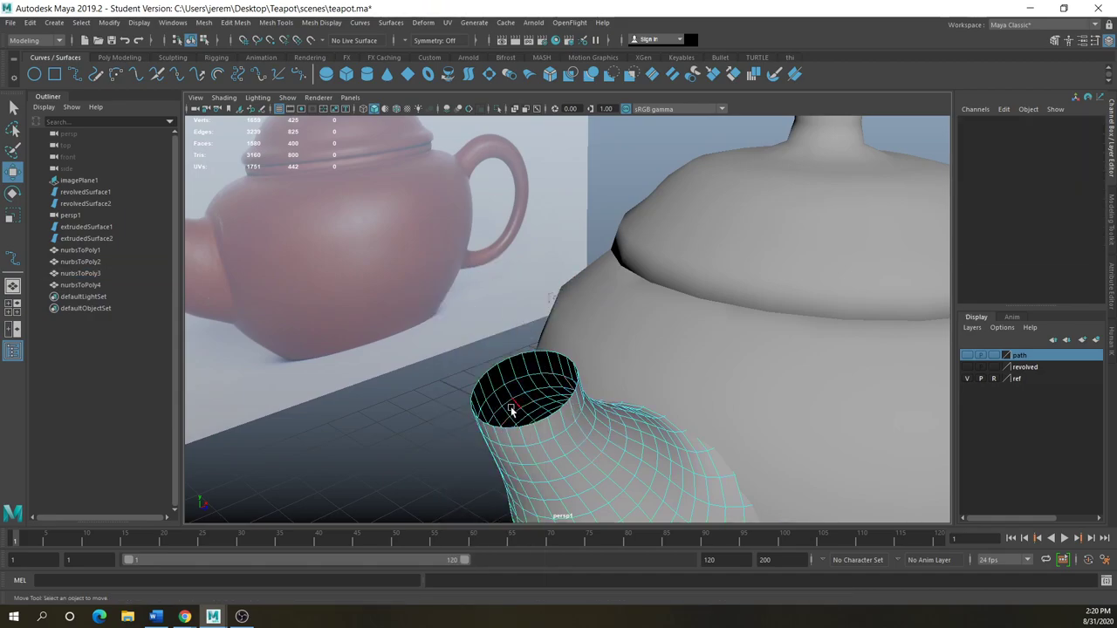
right_click_drag(503, 375, 507, 265)
left_click(493, 370)
scroll(485, 384, "up", 2)
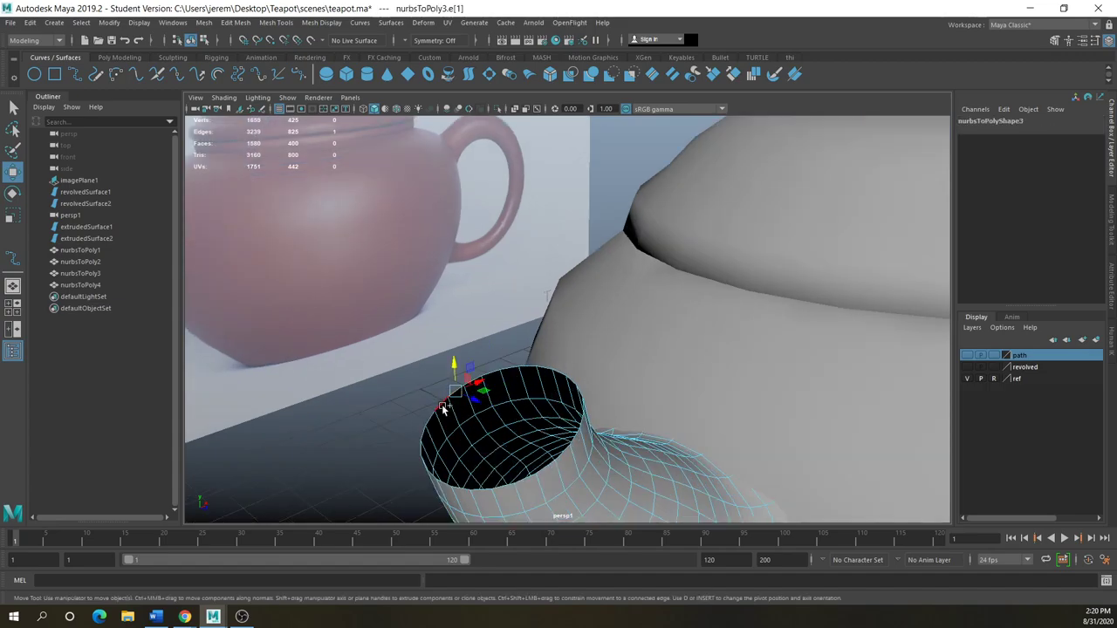
double_click(442, 408)
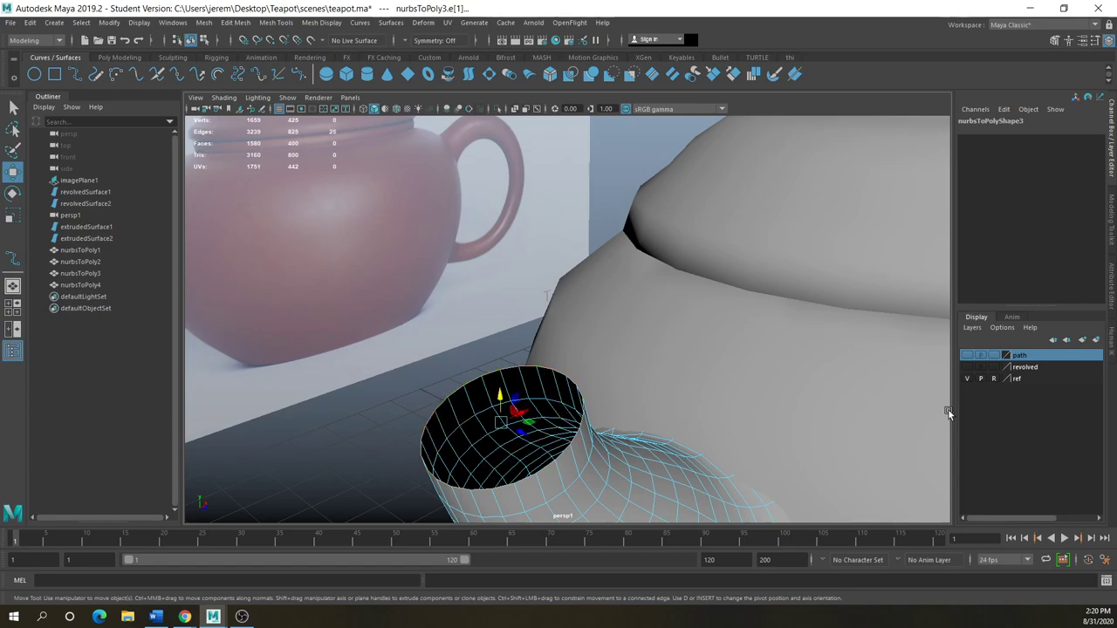
Extrude the spout opening's edge loop, then undo the trial outward pull of the new edges
left_click(1056, 41)
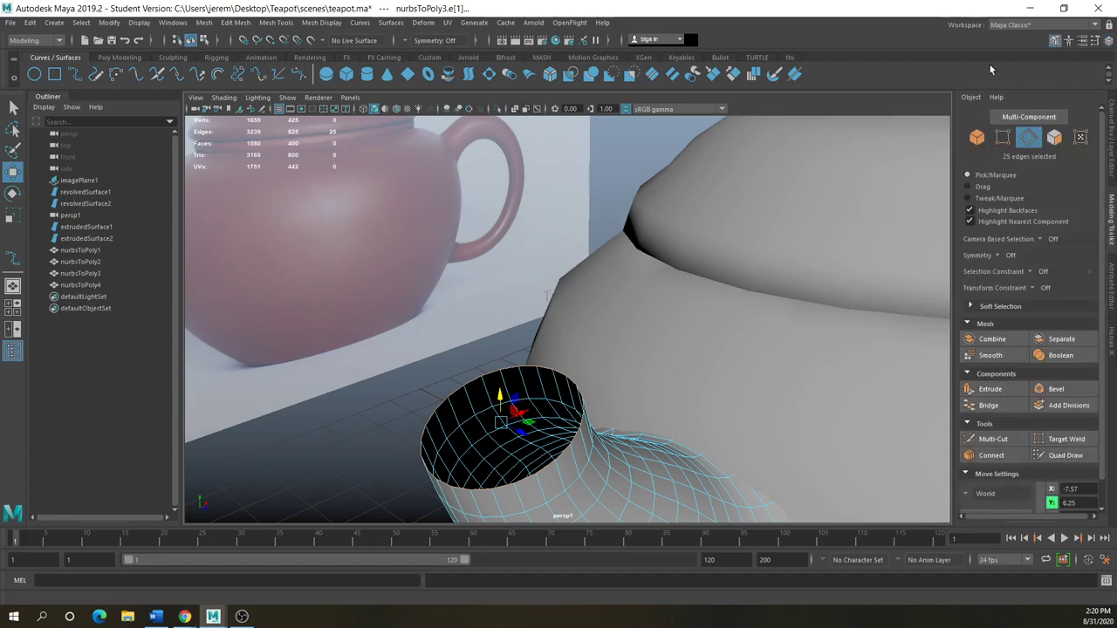
left_click(999, 391)
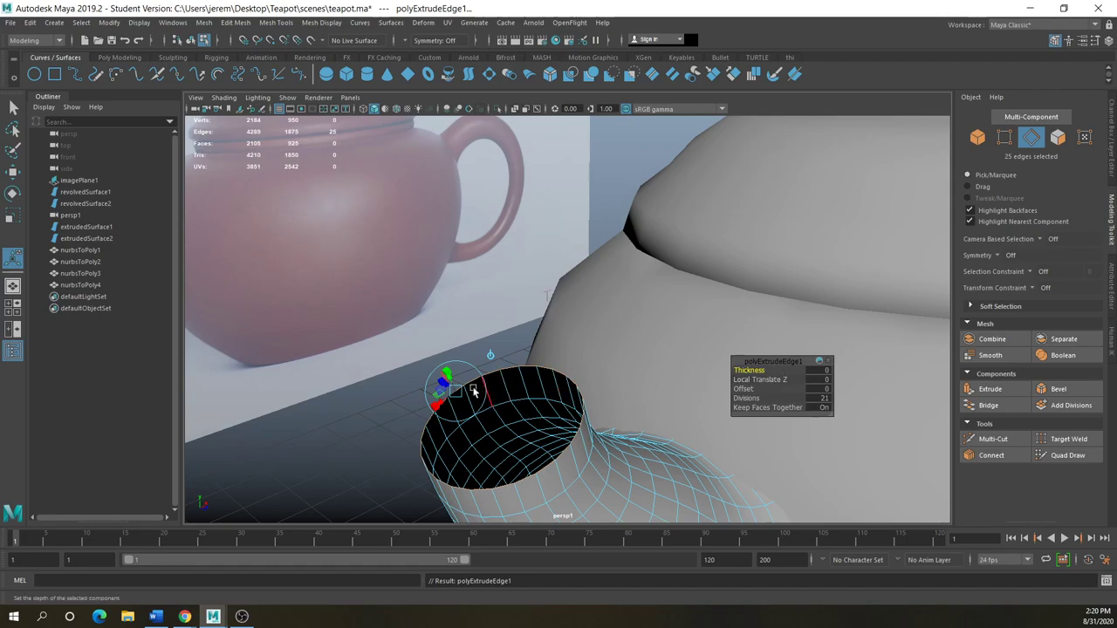
left_click_drag(452, 388, 406, 313)
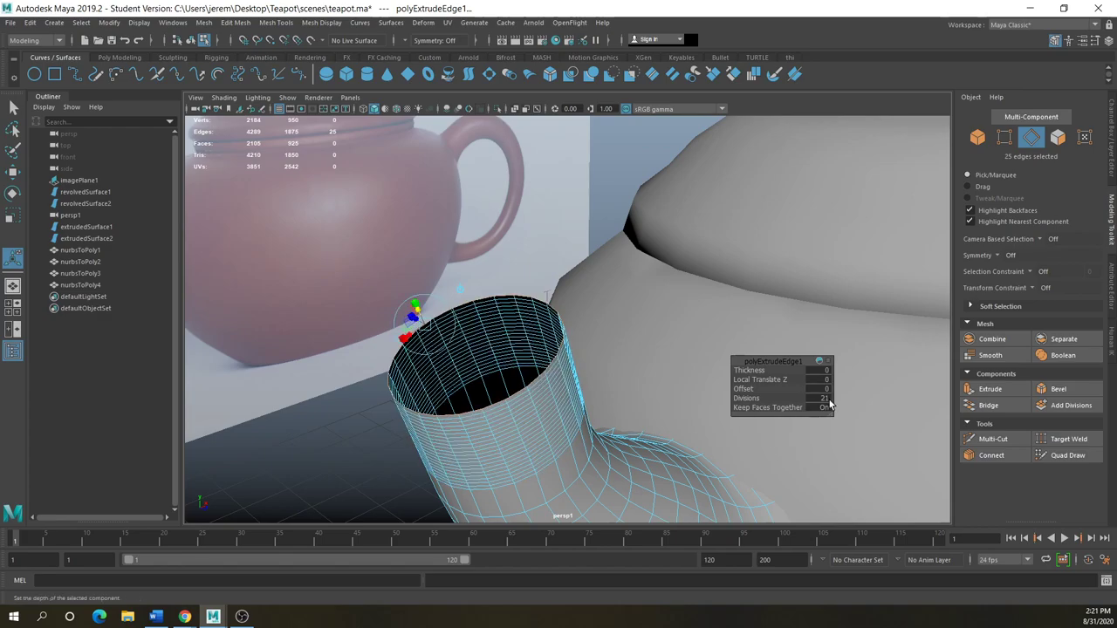
key("ctrl+z")
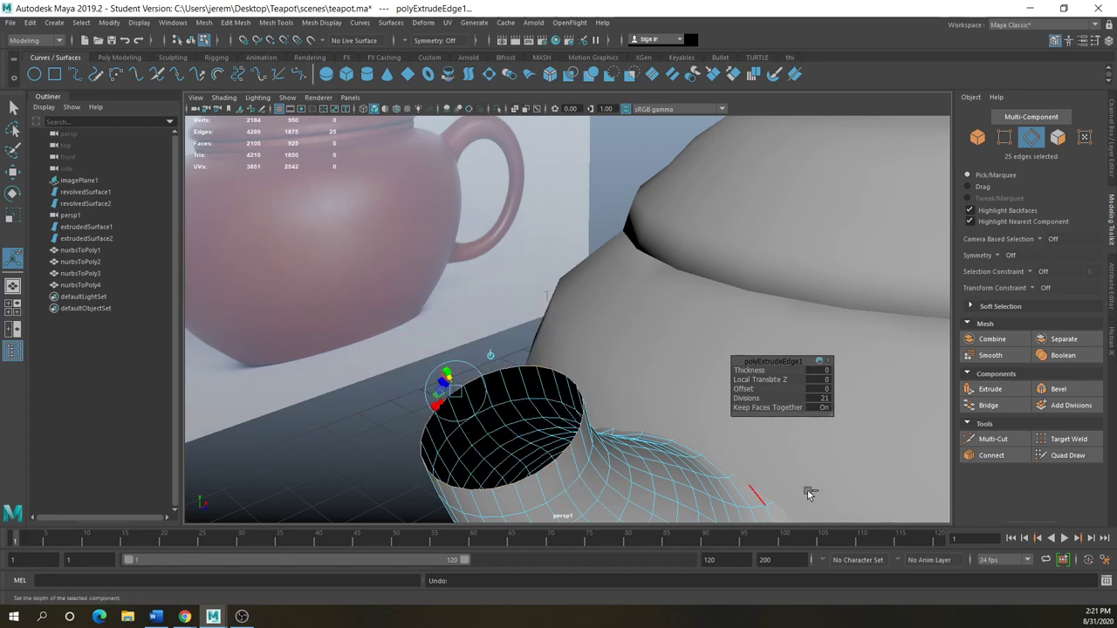
Set the edge extrusion to 1 division and scale the new loop slightly inward to form a thin rim
left_click(826, 398)
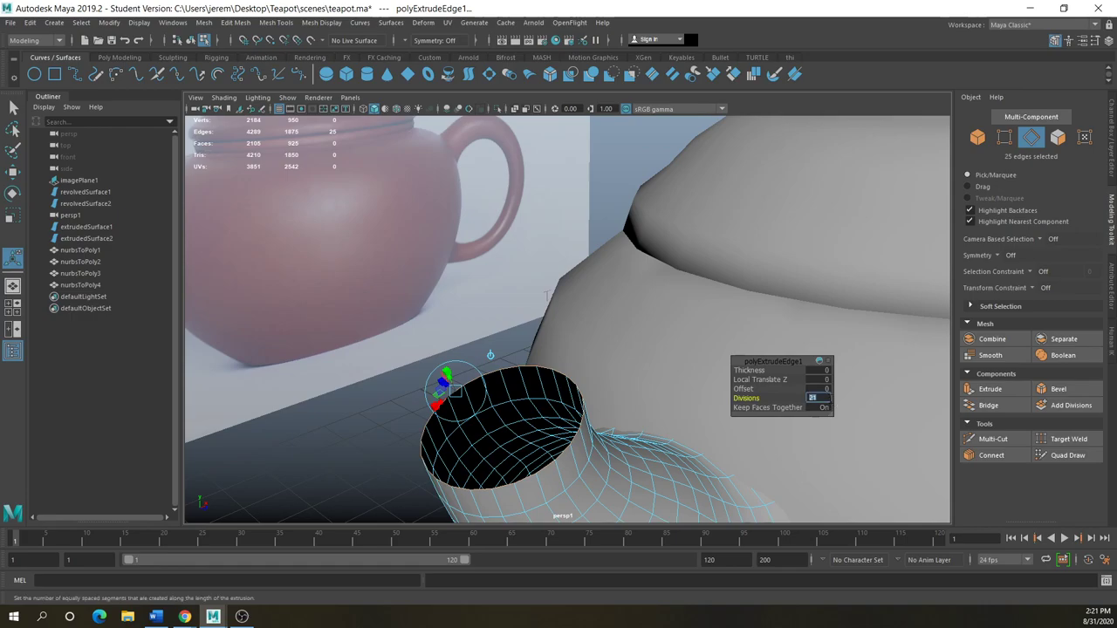
type("21")
key("Return")
left_click(829, 400)
type("1")
key("Return")
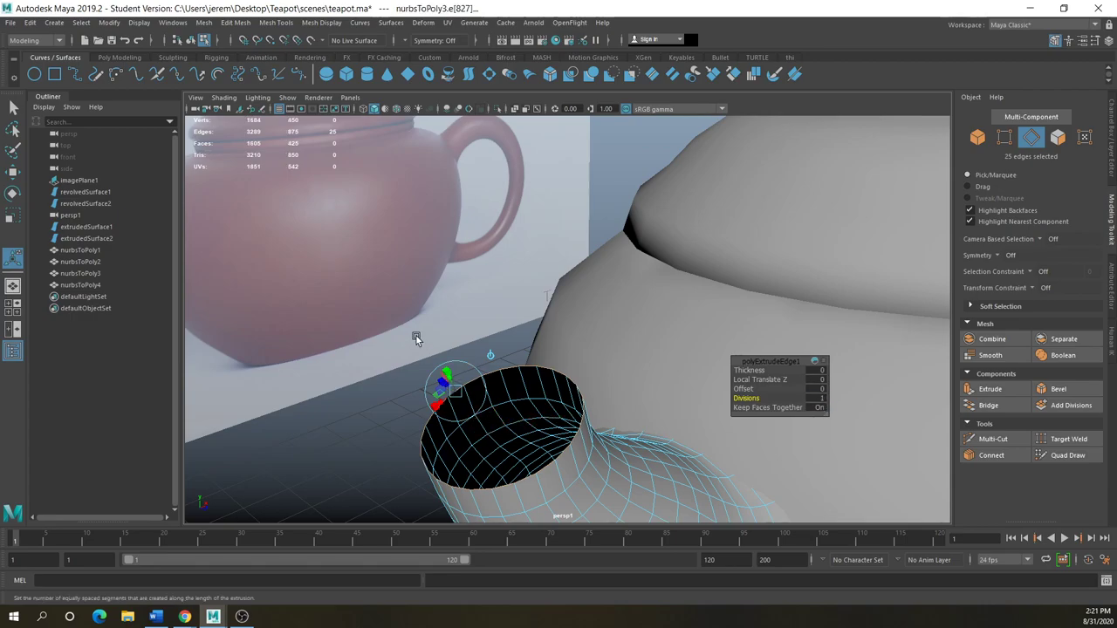
left_click(12, 216)
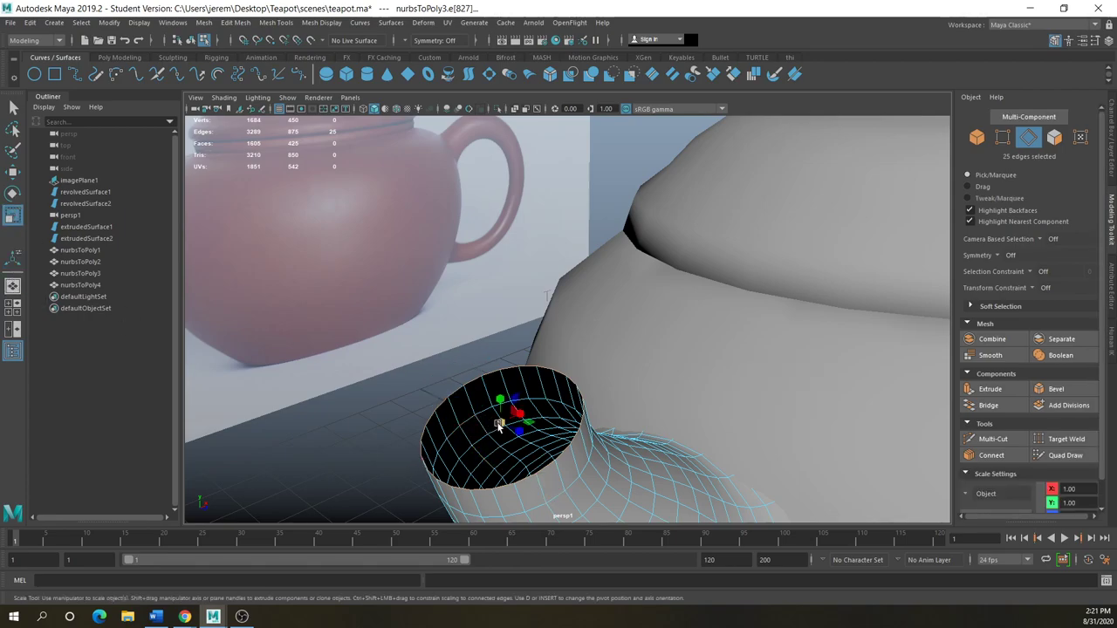
left_click_drag(502, 426, 503, 453)
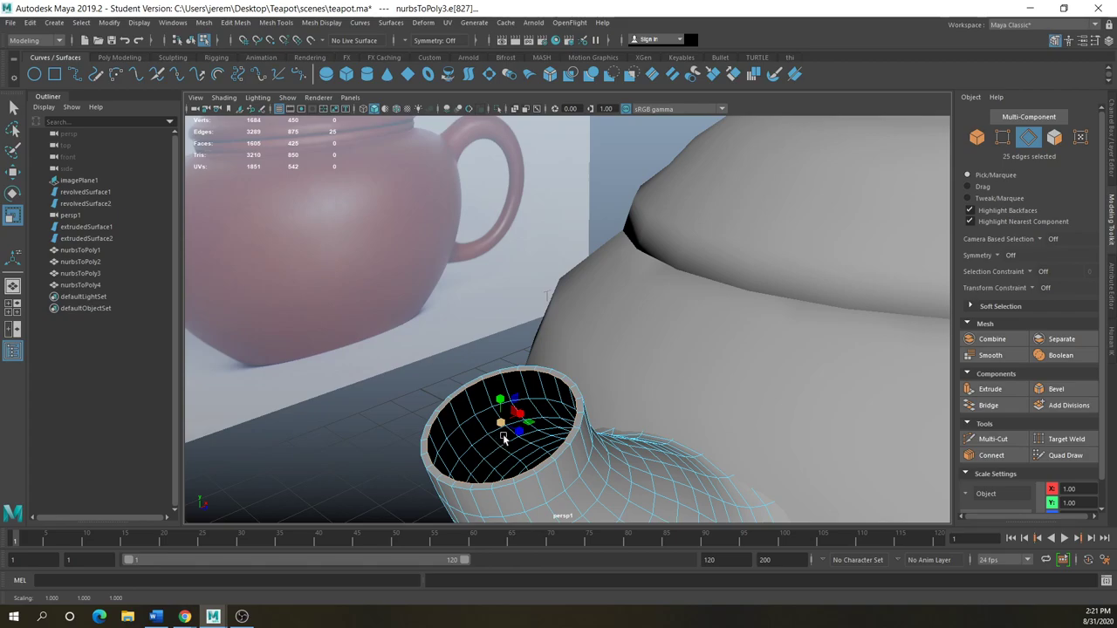
Extrude the rim's inner edge loop into the spout with a Local Translate Z of -0.25 and 1 division
left_click(991, 389)
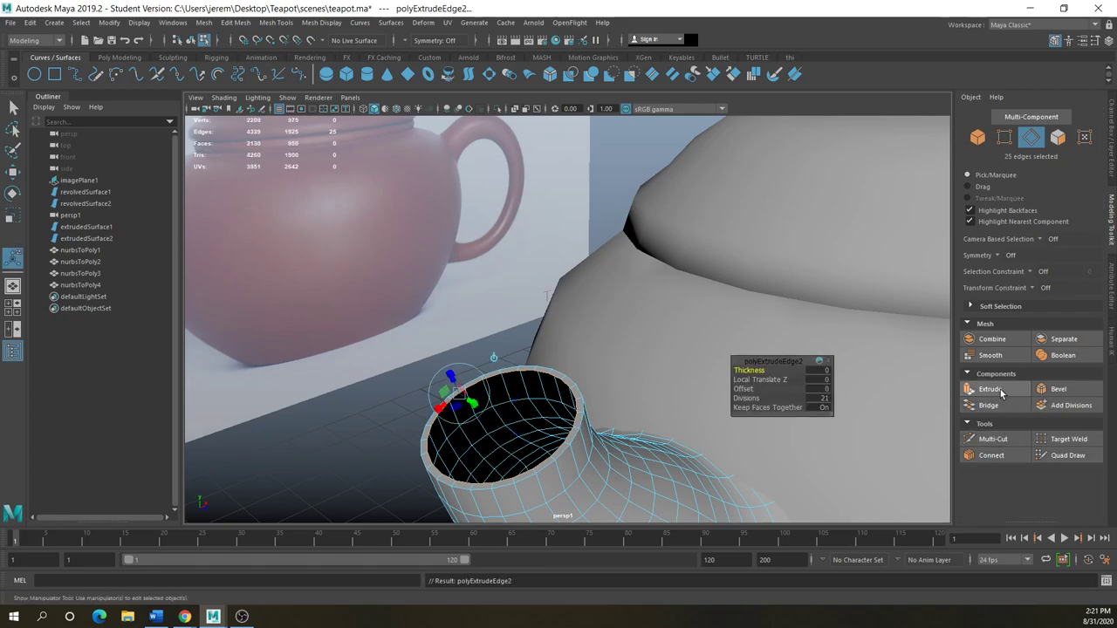
left_click_drag(453, 384, 459, 400)
left_click(828, 399)
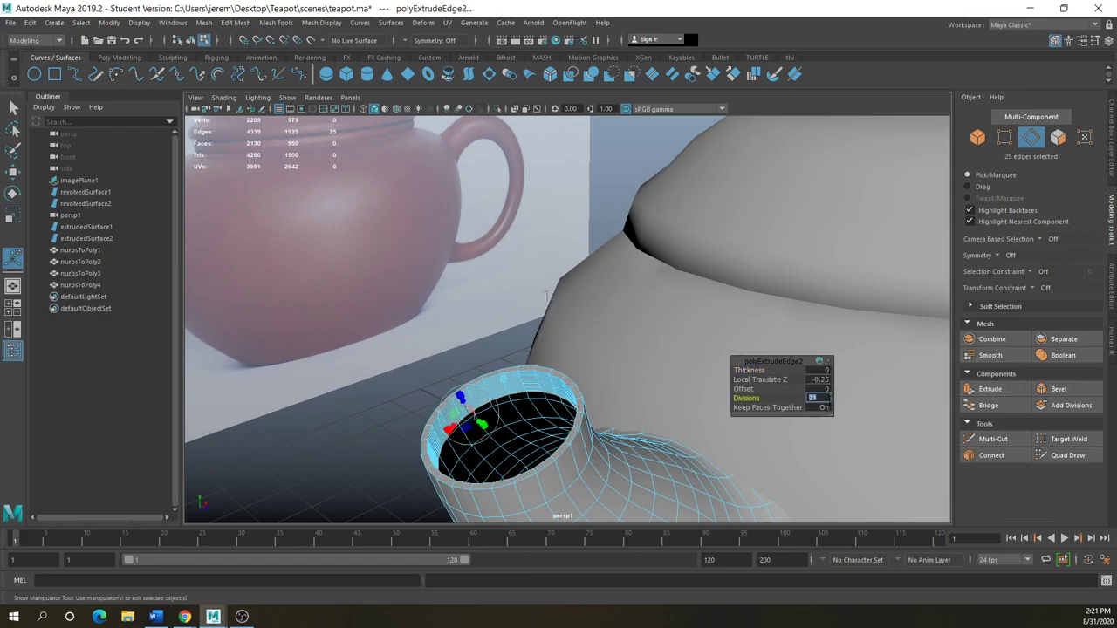
type("1")
key("Return")
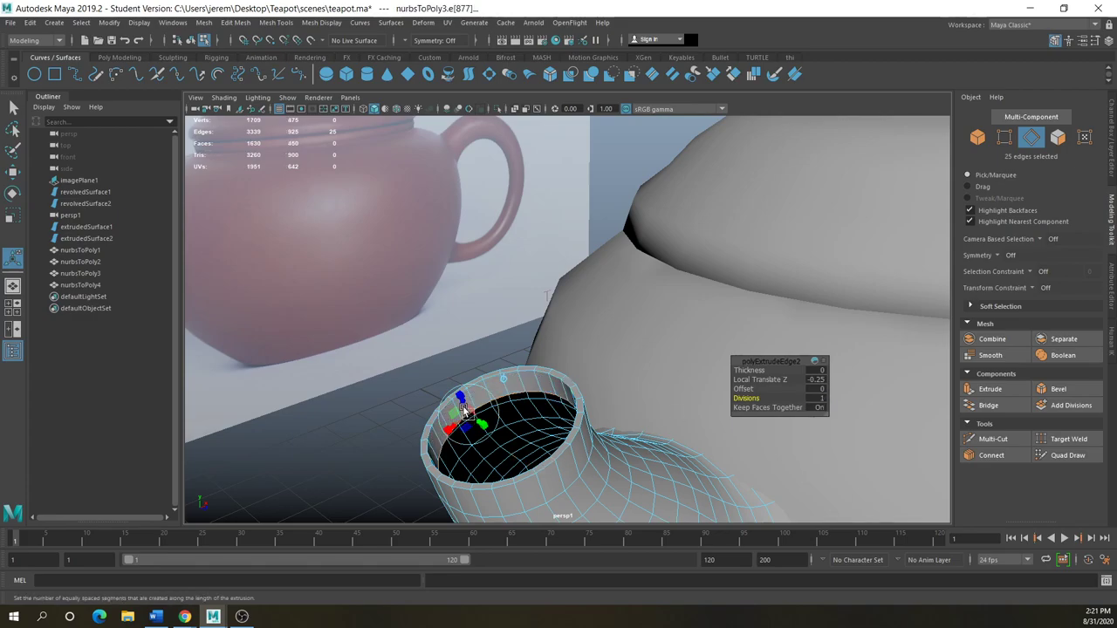
Extrude the inner edge loop deeper into the spout with 1 division and scale it inward
left_click(988, 389)
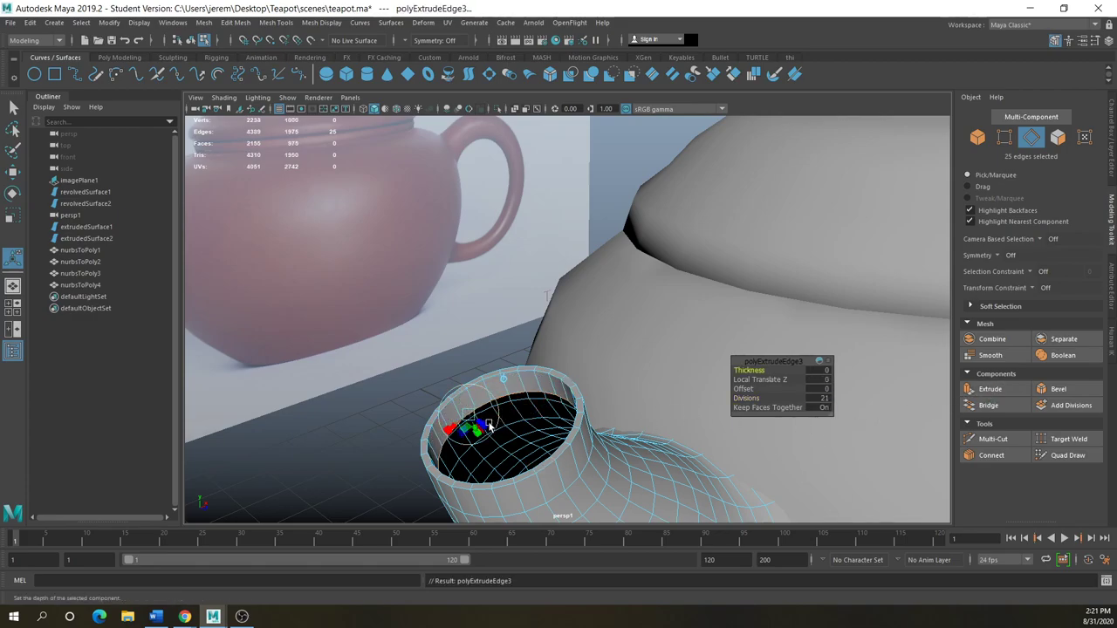
left_click_drag(475, 428, 475, 450)
left_click(827, 399)
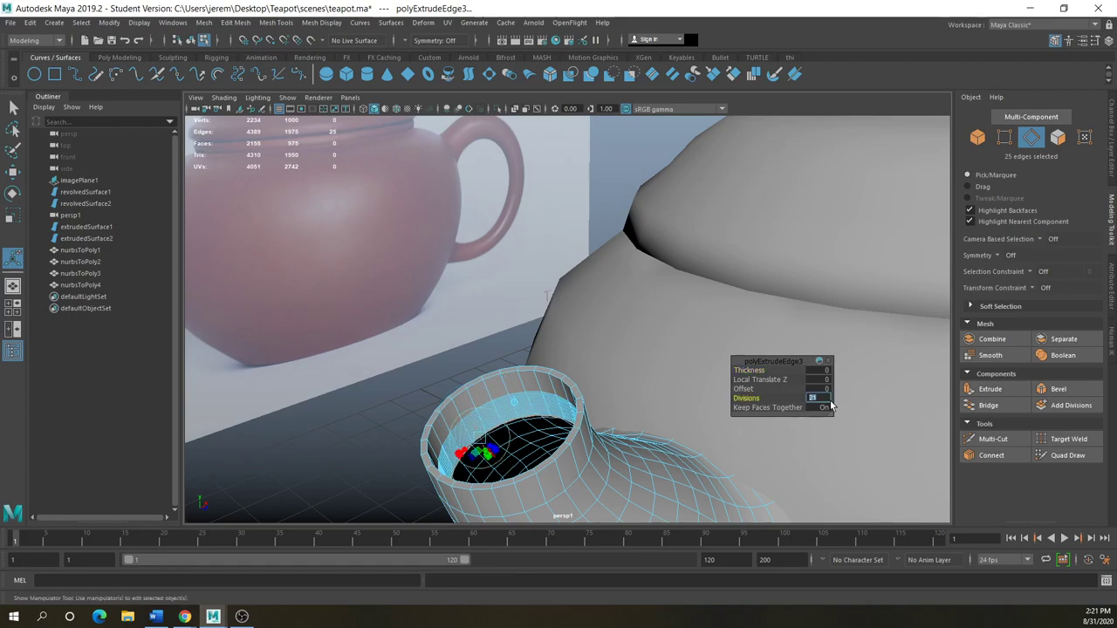
type("1")
key("Return")
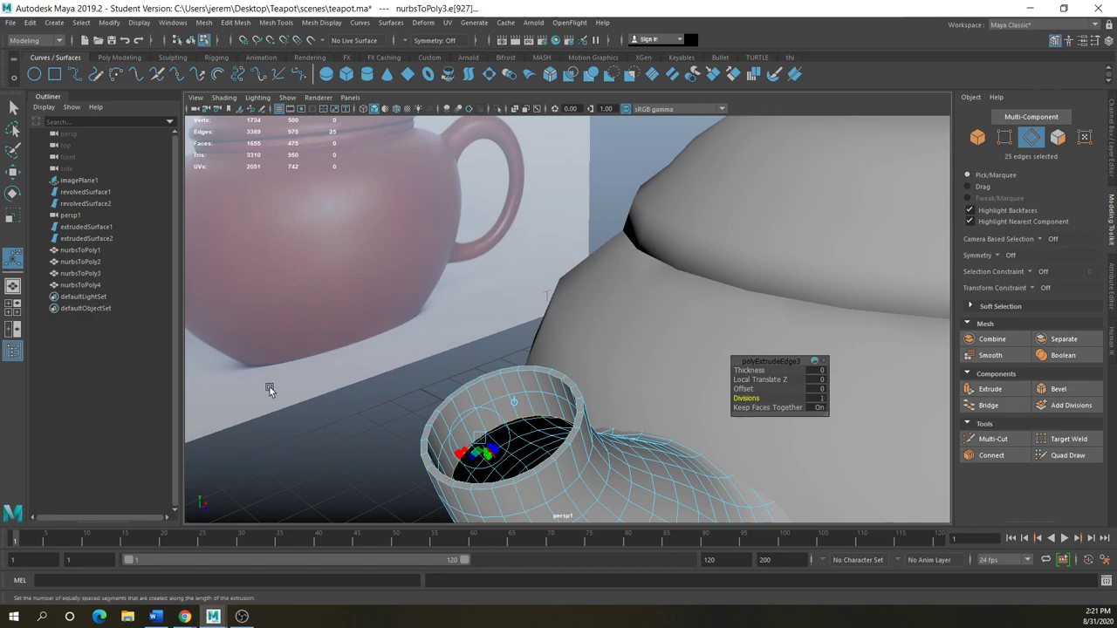
key("r")
left_click_drag(518, 469, 489, 471)
left_click_drag(489, 472, 488, 471, "alt")
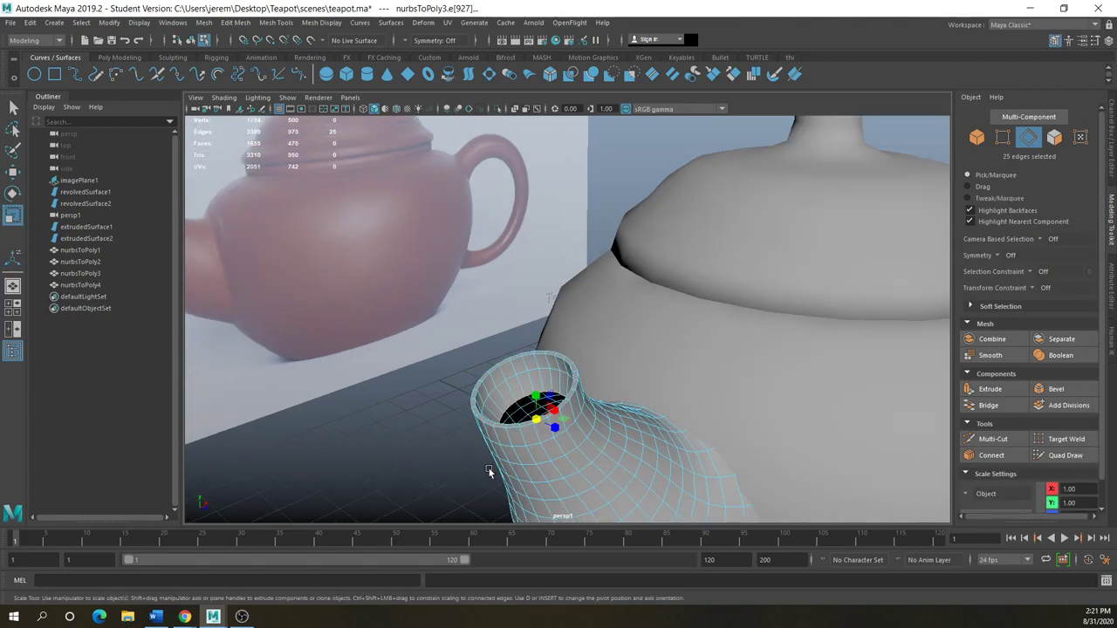
Return the spout to object mode, turn on its smooth mesh preview and inspect the opening
mouse_move(408, 426)
left_mouse_down("alt")
mouse_move(451, 442)
mouse_move(399, 427)
mouse_move(416, 437)
left_mouse_up("alt")
left_click(415, 437)
right_click_drag(454, 295, 522, 281)
left_click(428, 450)
mouse_move(428, 450)
left_mouse_down("alt")
mouse_move(466, 454)
mouse_move(428, 456)
mouse_move(446, 452)
left_mouse_up("alt")
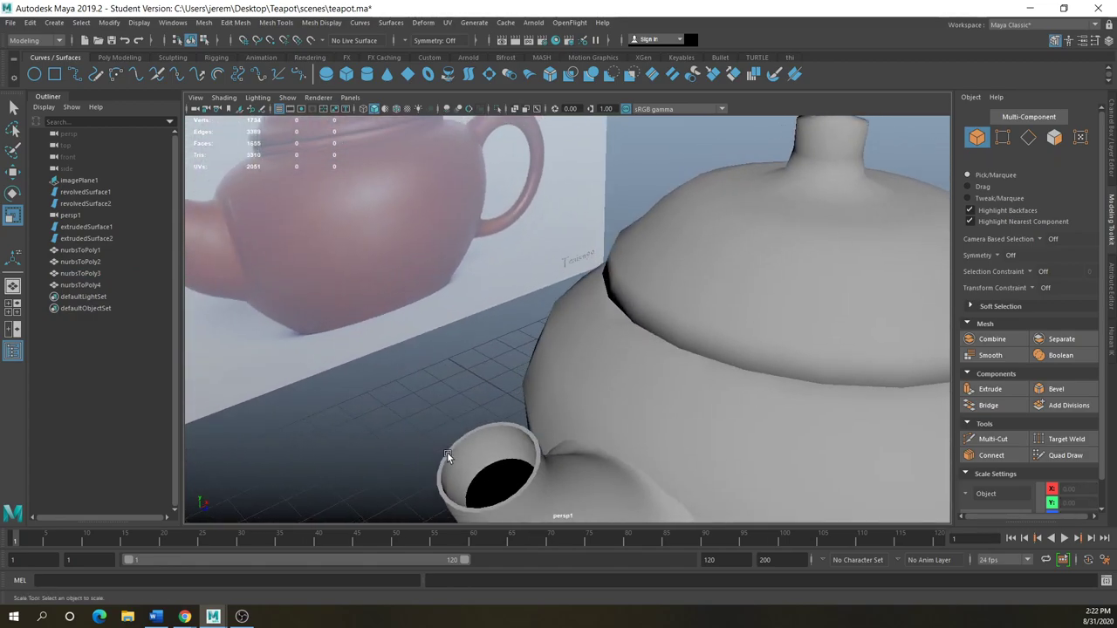
left_click(443, 453)
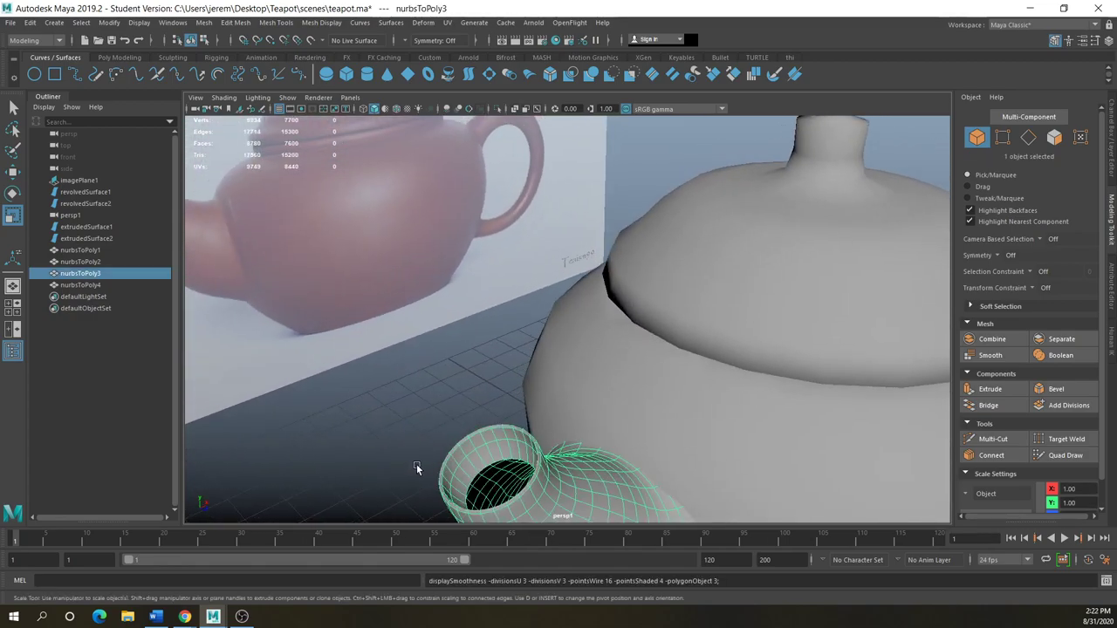
scroll(417, 465, "down", 4)
left_click(465, 462)
left_click_drag(452, 444, 516, 451, "alt")
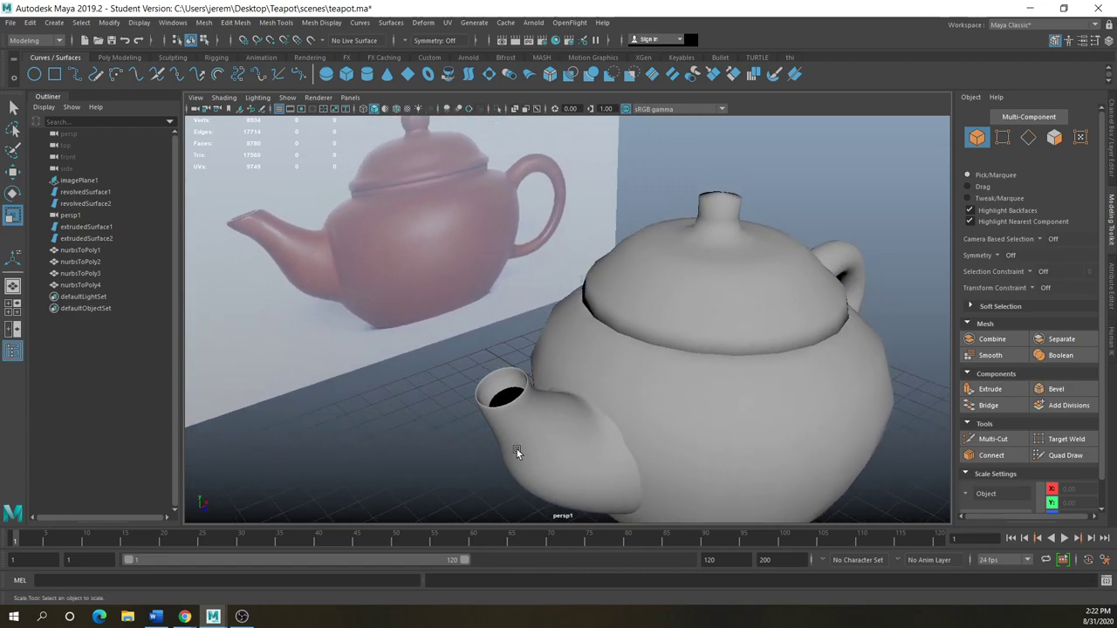
left_click(516, 449)
scroll(492, 449, "up", 6)
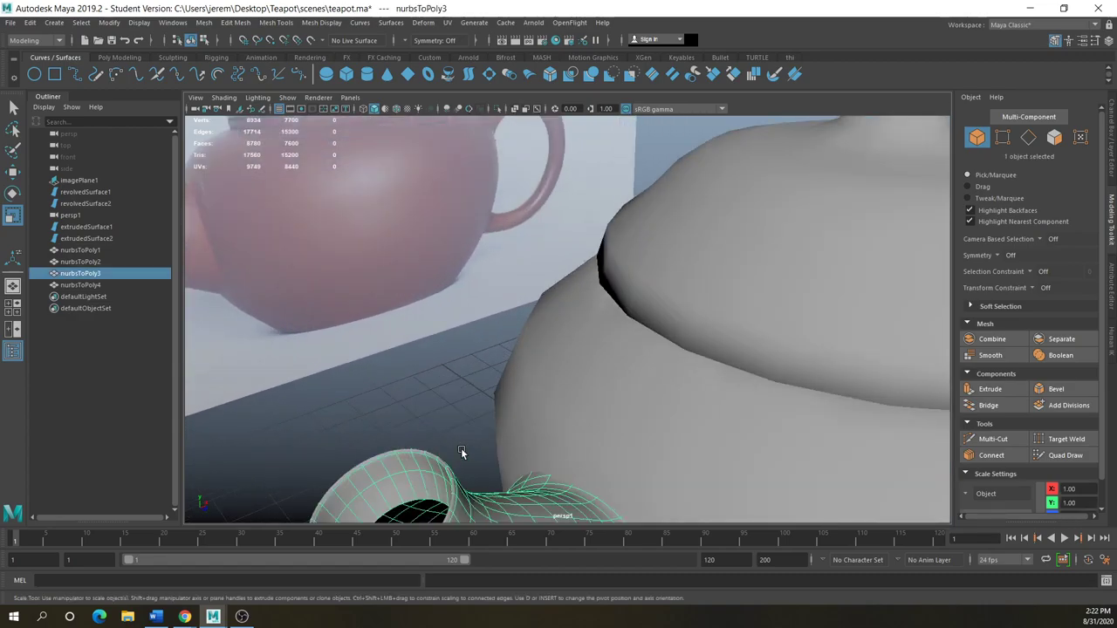
scroll(462, 451, "down", 3)
left_click_drag(463, 452, 428, 393, "alt")
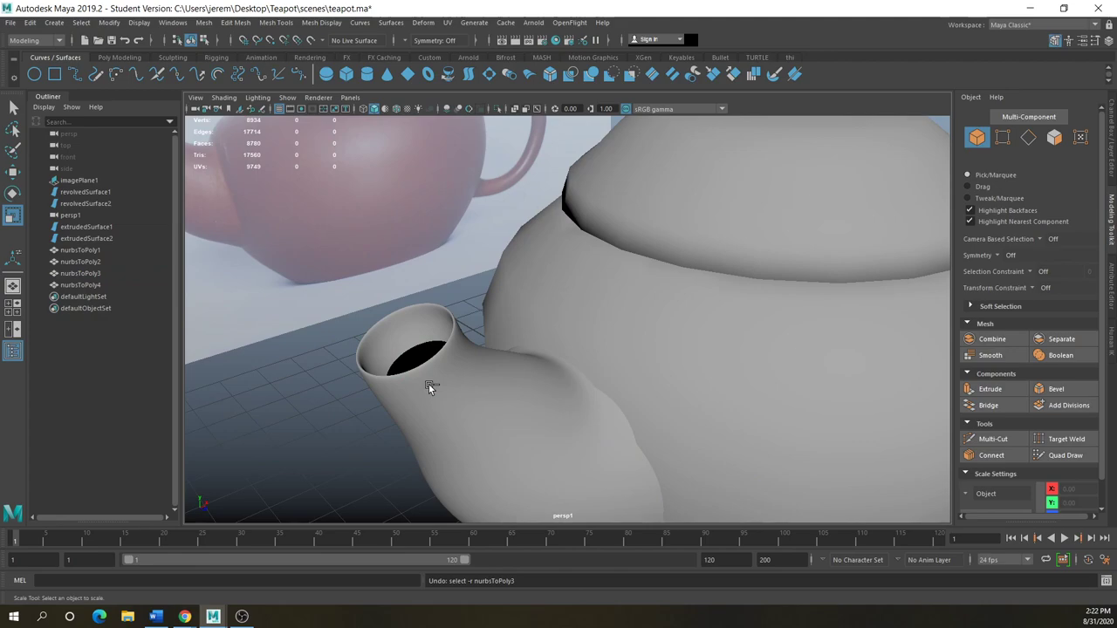
Undo the spout's rim scaling and inner edge extrusions, back to the first edge extrusion
key("F10")
double_click(428, 384)
key("ctrl+z")
key("ctrl+z")
key("ctrl+z")
key("ctrl+z")
key("ctrl+z")
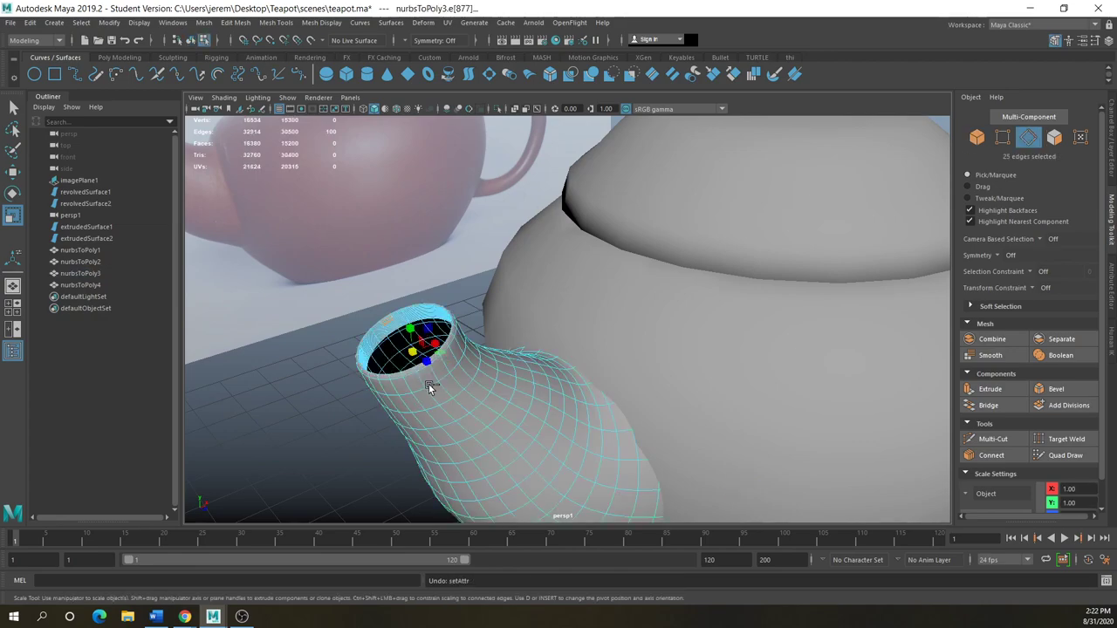
key("ctrl+z")
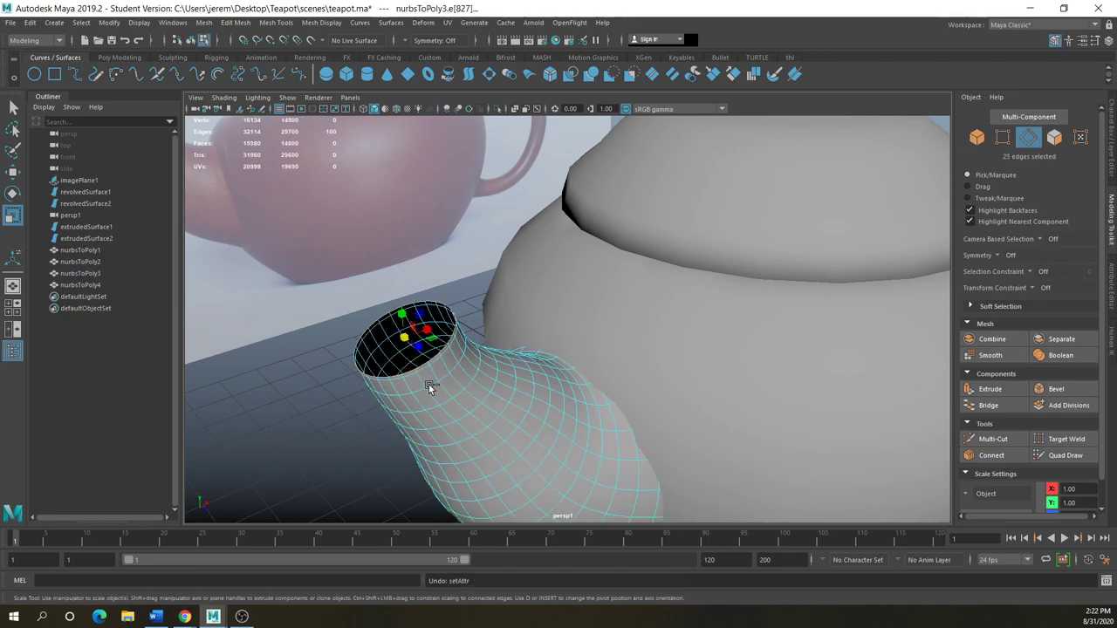
Extrude all faces of the spout with a Local Translate Z of 0.2 to give its wall thickness
right_click_drag(429, 384, 465, 314)
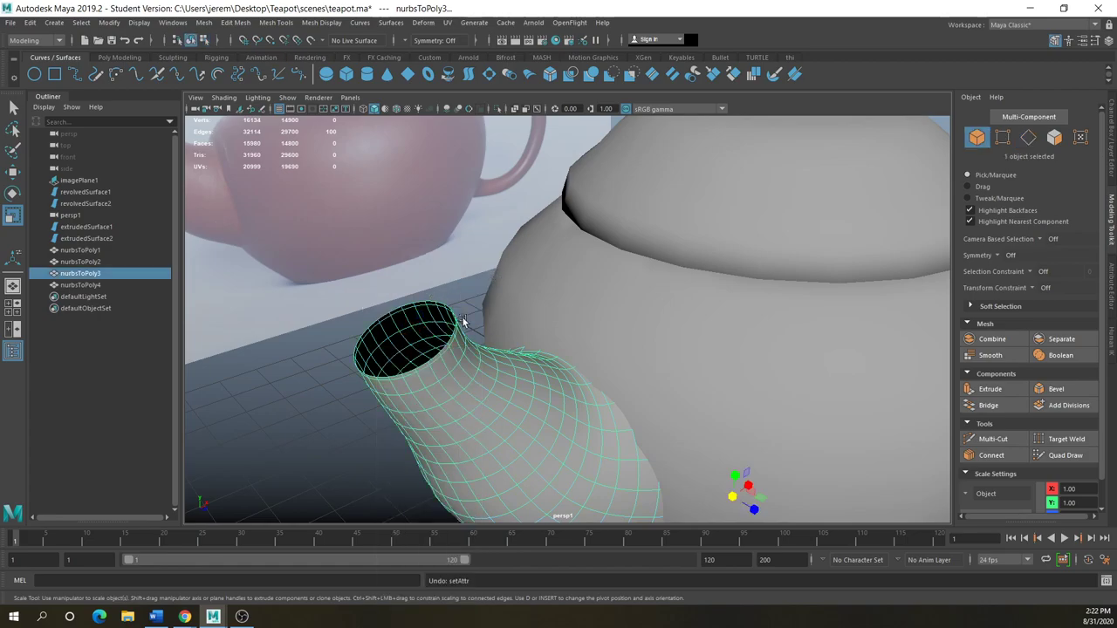
scroll(405, 434, "down", 3)
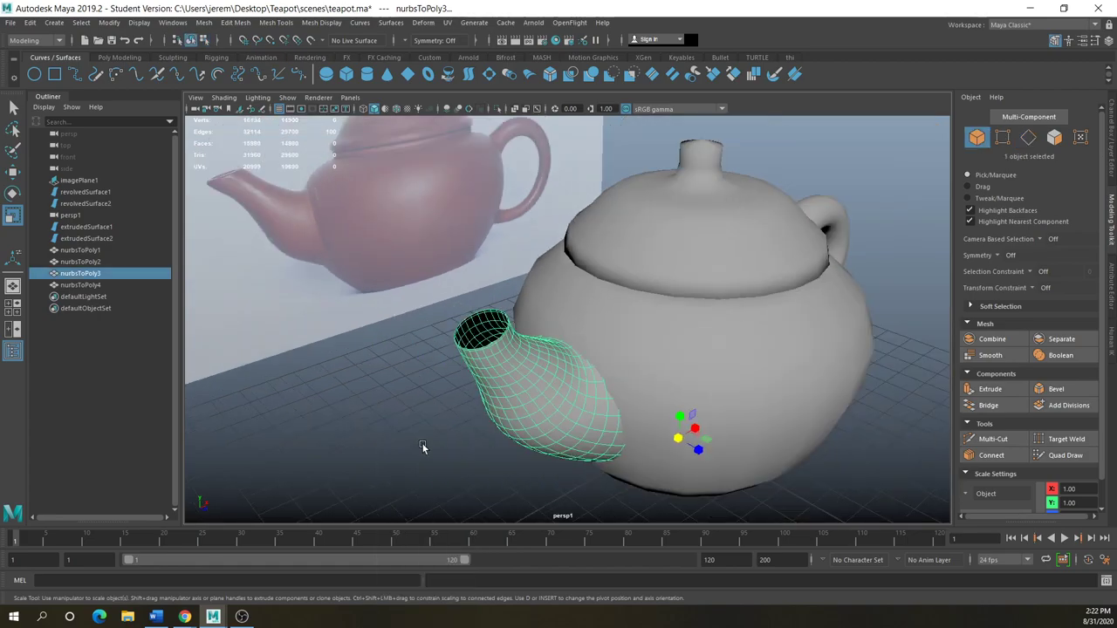
right_click_drag(498, 388, 491, 330)
left_click_drag(372, 318, 655, 486)
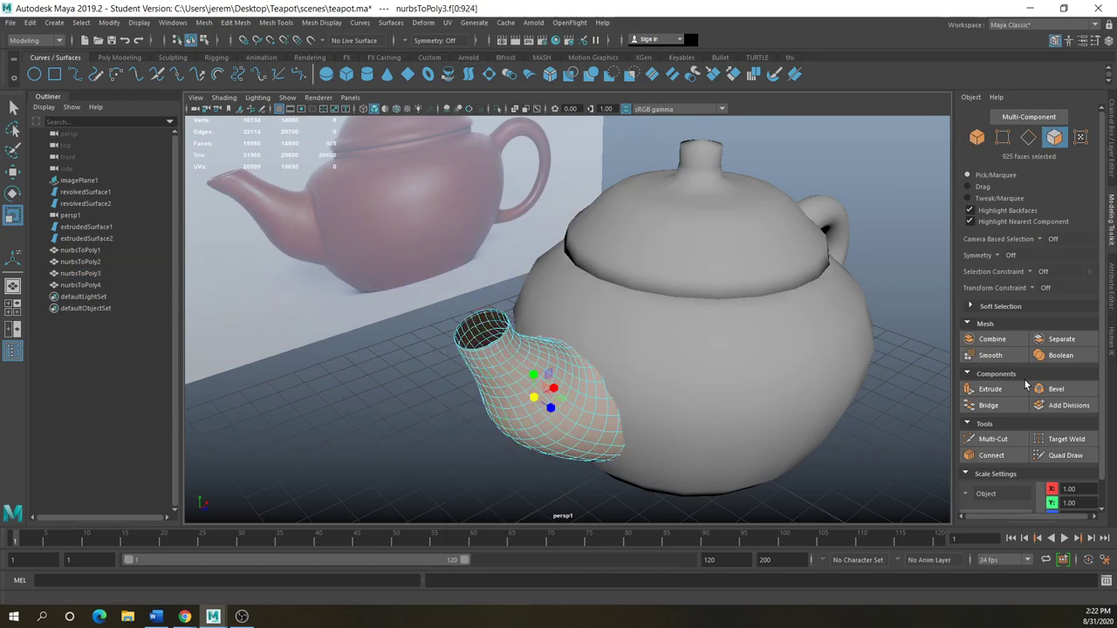
left_click(1004, 390)
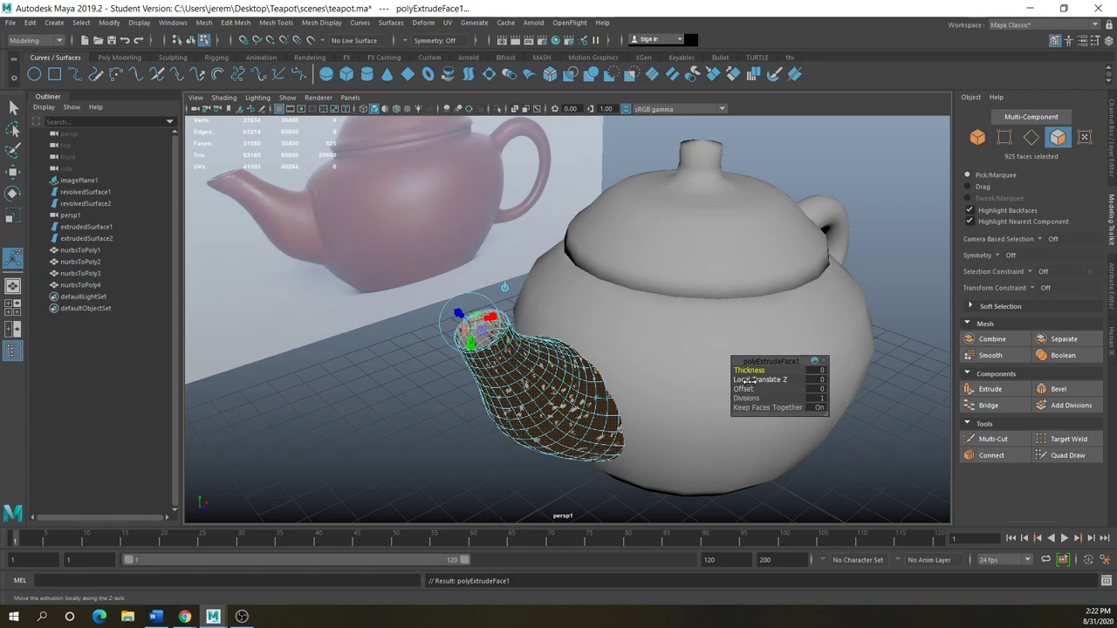
left_click_drag(747, 380, 751, 371)
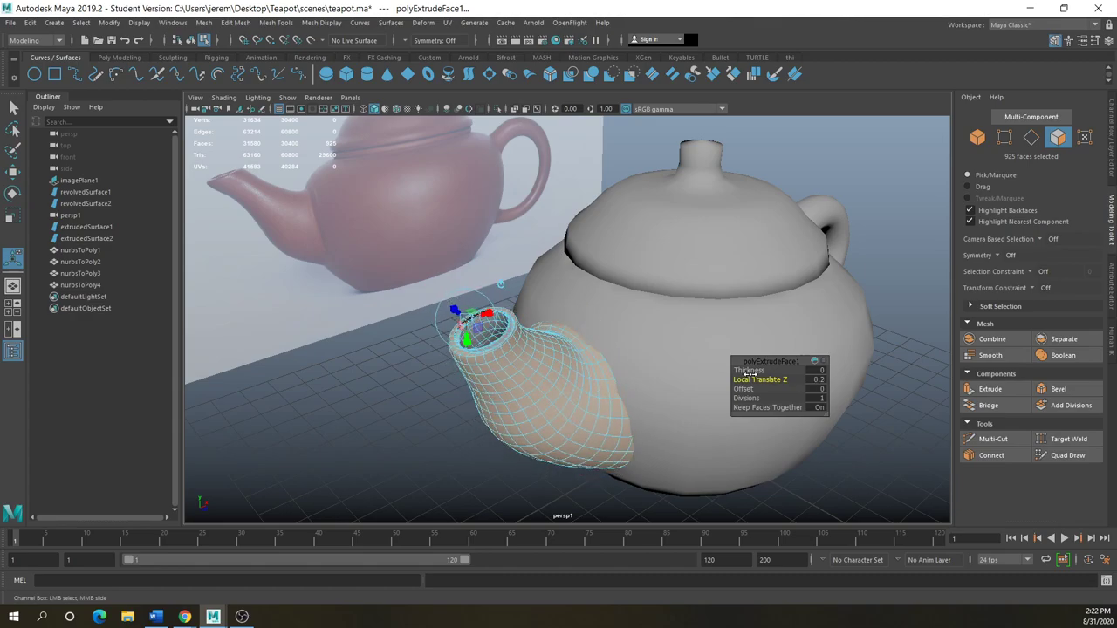
Inspect the thickened spout's opening and undo the face extrusion
scroll(501, 361, "up", 3)
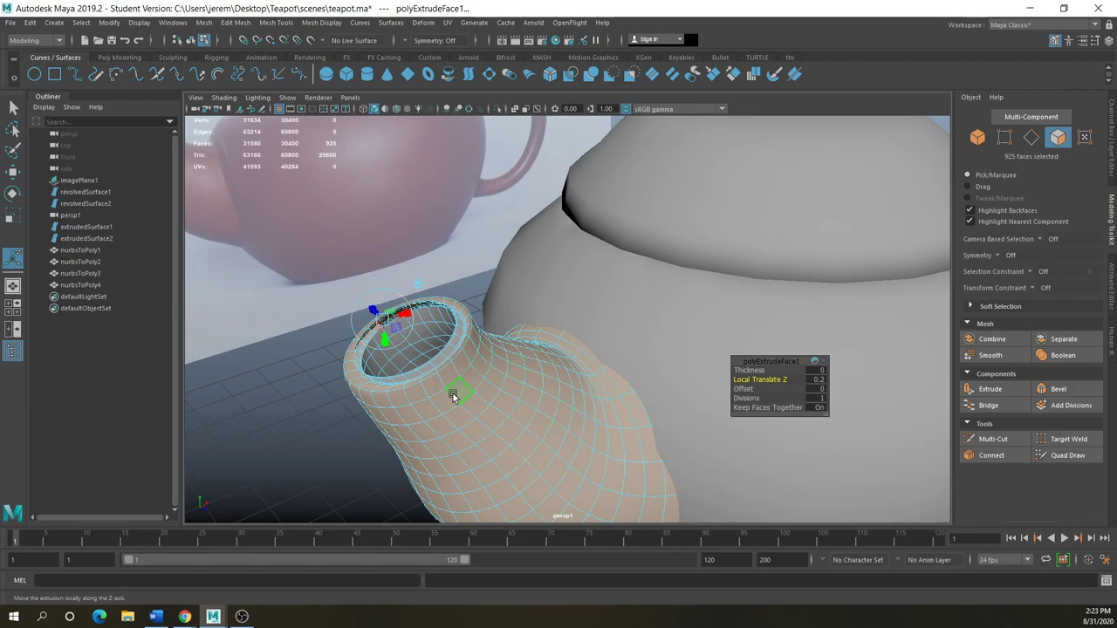
key("ctrl+z")
key("ctrl+z")
key("ctrl+z")
key("ctrl+z")
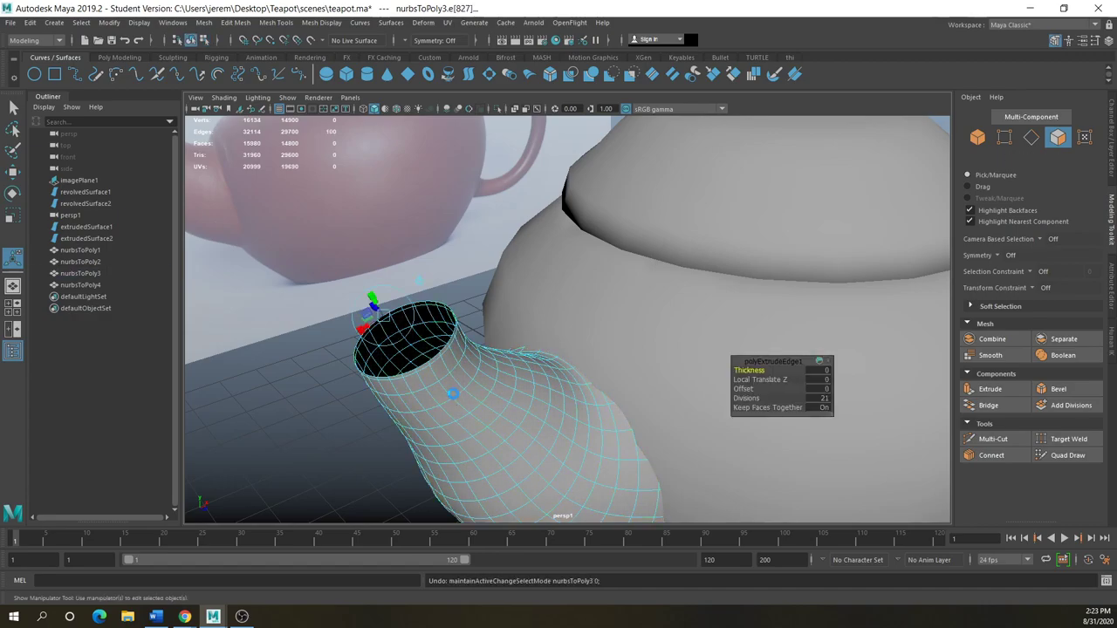
Select the border edge loop at the spout's opening and extrude it with 1 division
scroll(371, 384, "up", 5)
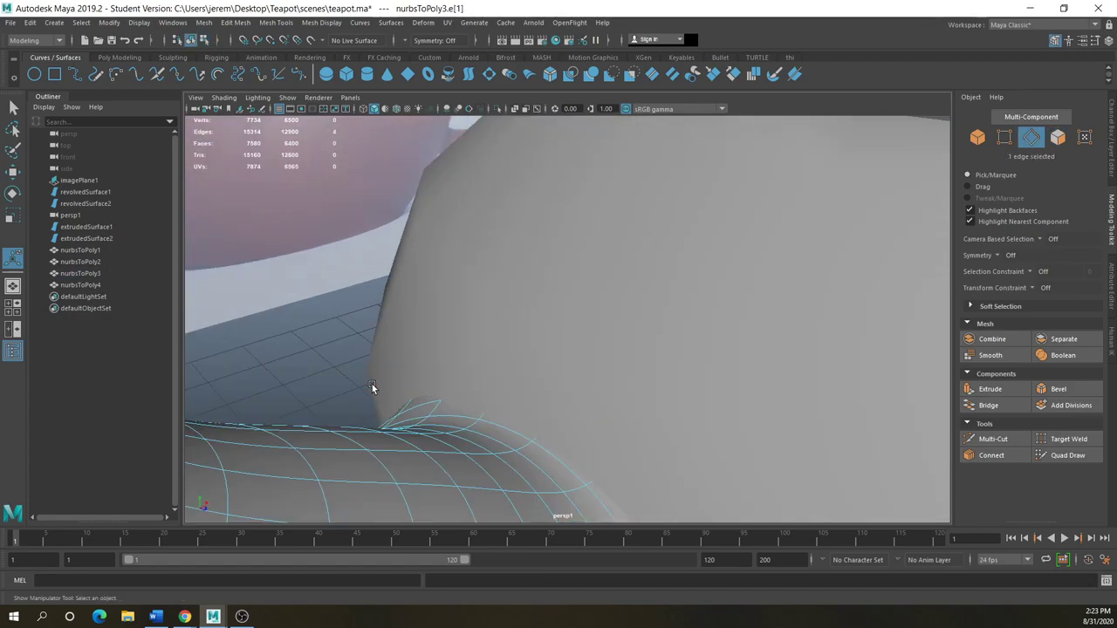
scroll(317, 362, "down", 4)
double_click(278, 326)
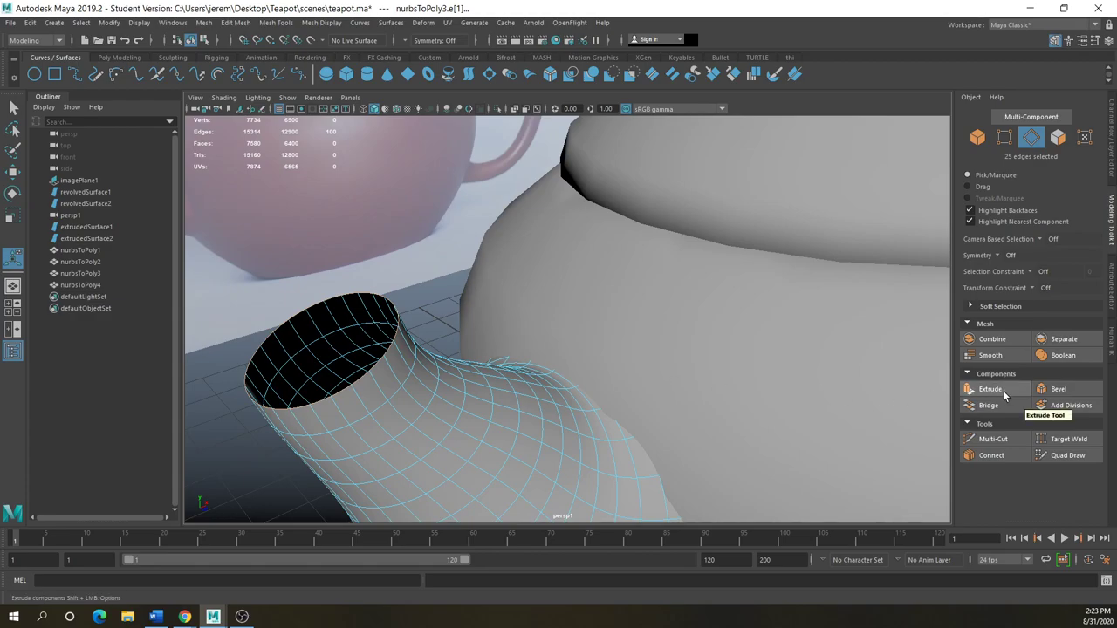
left_click(234, 24)
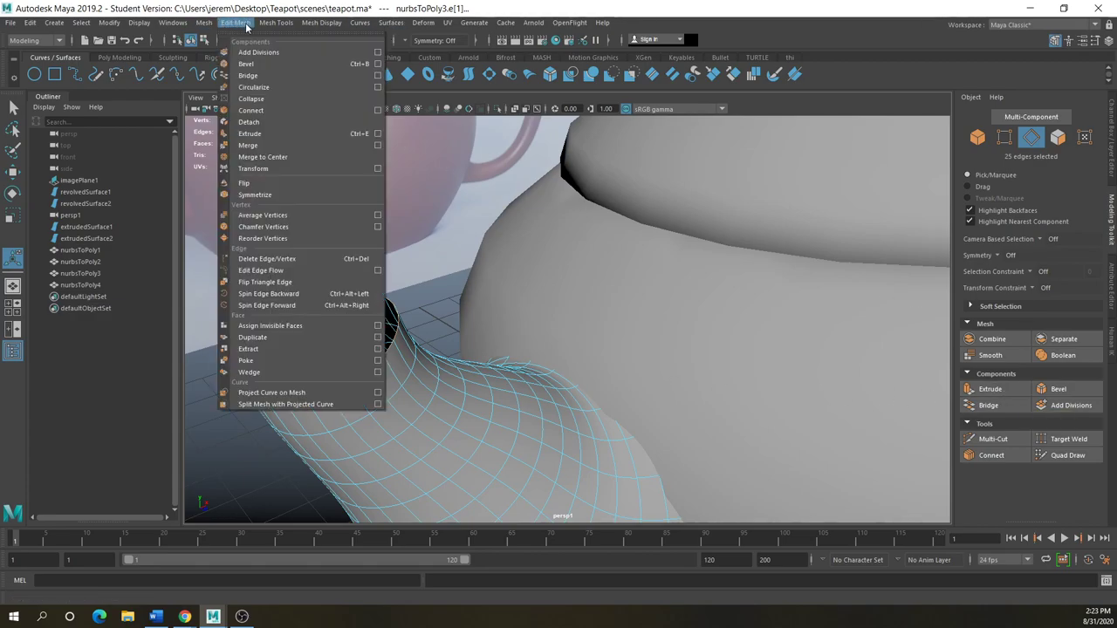
left_click(377, 134)
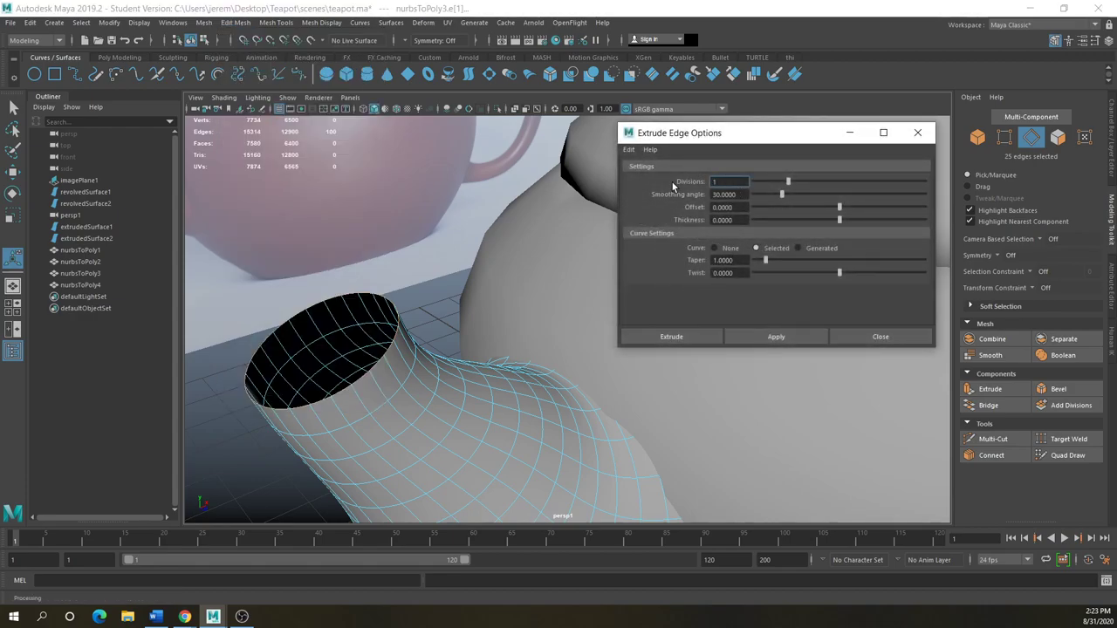
left_click(697, 339)
Scale the extruded edge loop inward to form a flat rim and turn off the spout's smooth preview
left_click(13, 215)
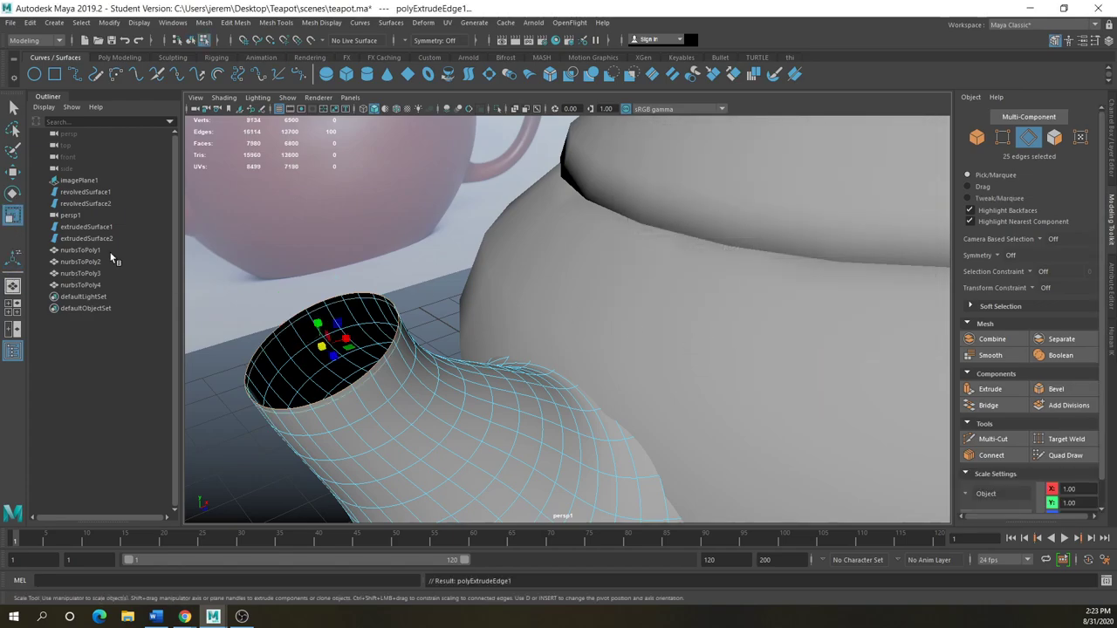
left_click_drag(321, 349, 302, 373)
key("1")
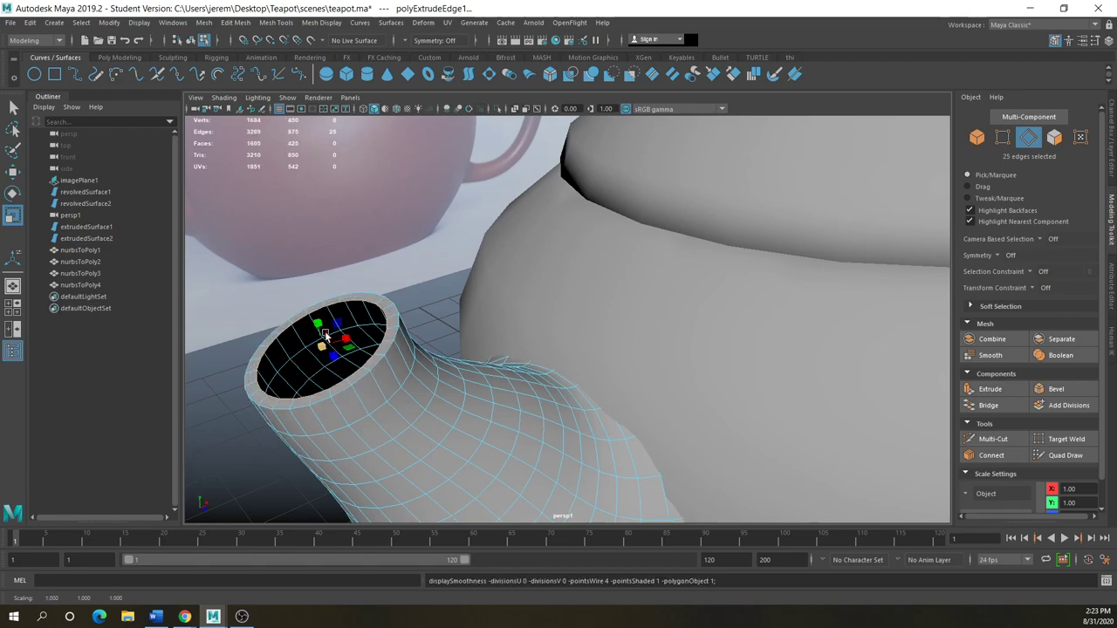
Extrude the rim's inner edge loop into the spout with a Local Translate Z of about -0.272 and move it slightly deeper
left_click(990, 390)
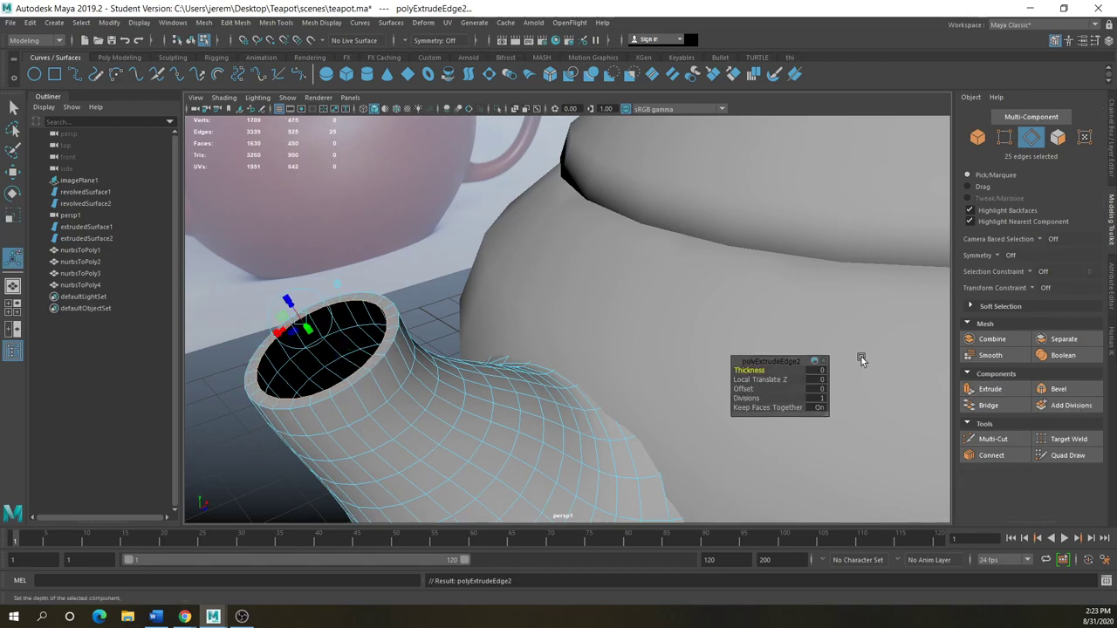
left_click_drag(297, 315, 308, 335)
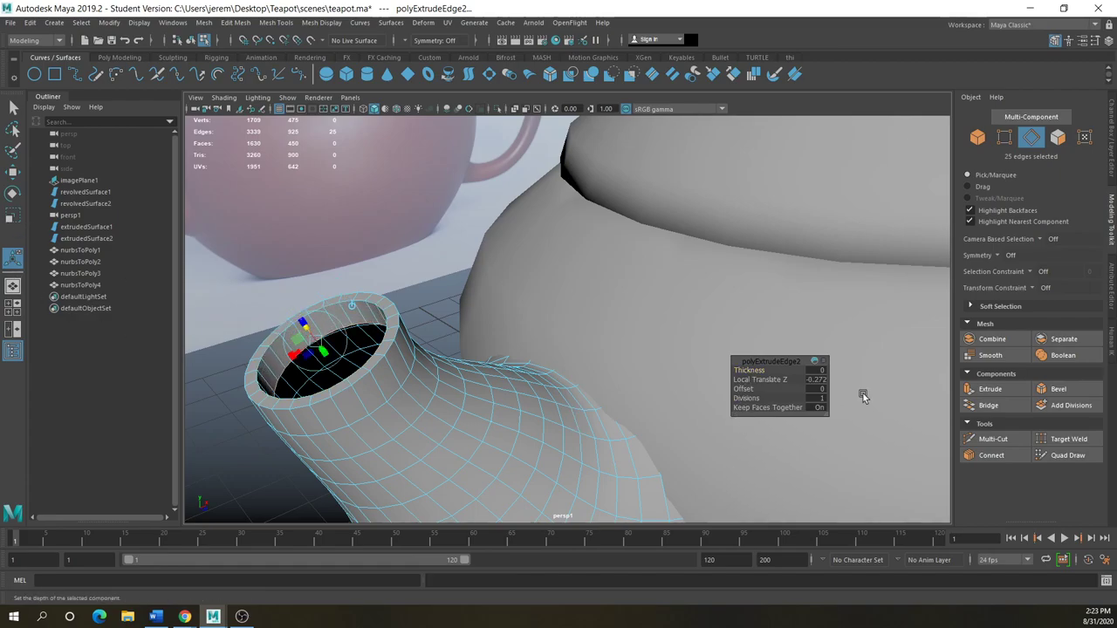
left_click(990, 389)
left_click(12, 171)
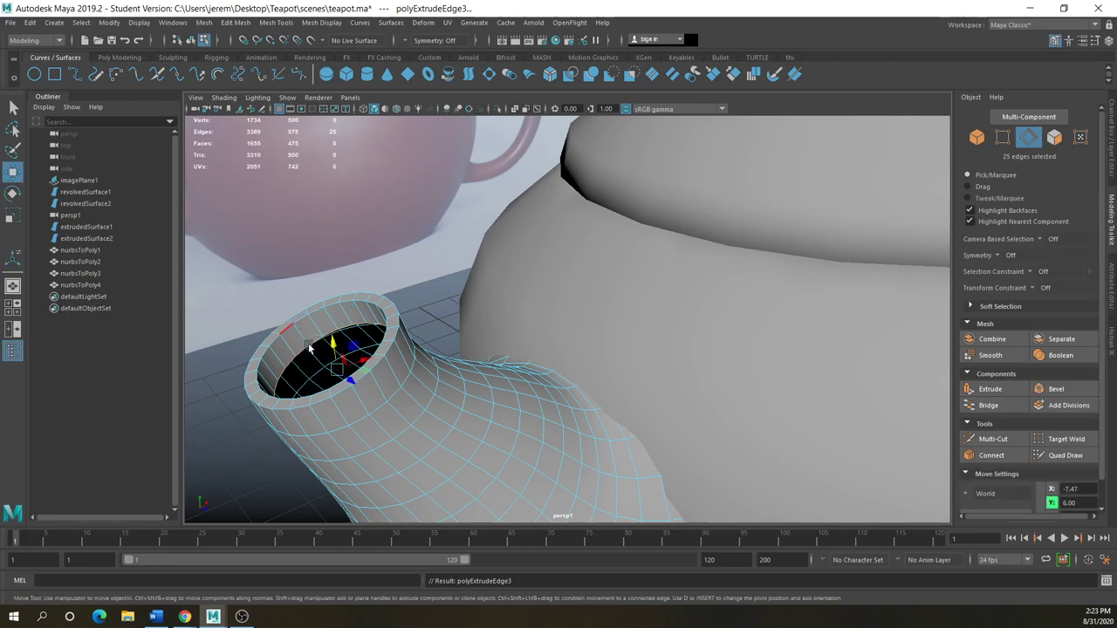
key("ctrl+z")
left_click_drag(332, 342, 329, 375)
left_click(13, 214)
mouse_move(321, 435)
left_mouse_down("alt")
mouse_move(365, 418)
mouse_move(329, 433)
left_mouse_up("alt")
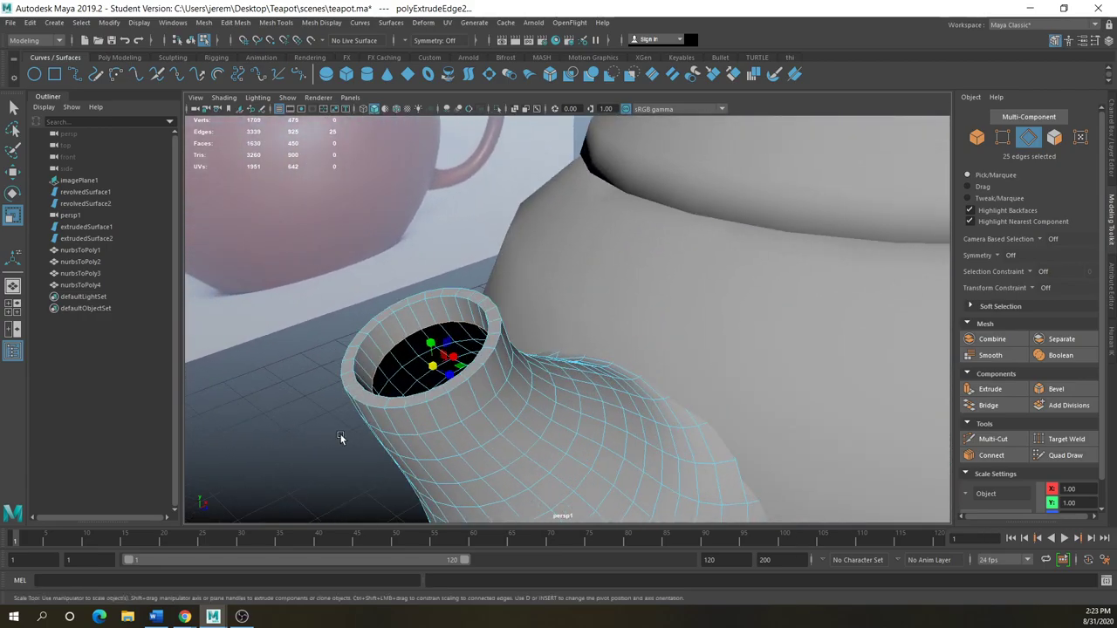
Extrude the inner edge loop again and scale it to about 0.83 to continue the spout's inner wall
left_click(989, 390)
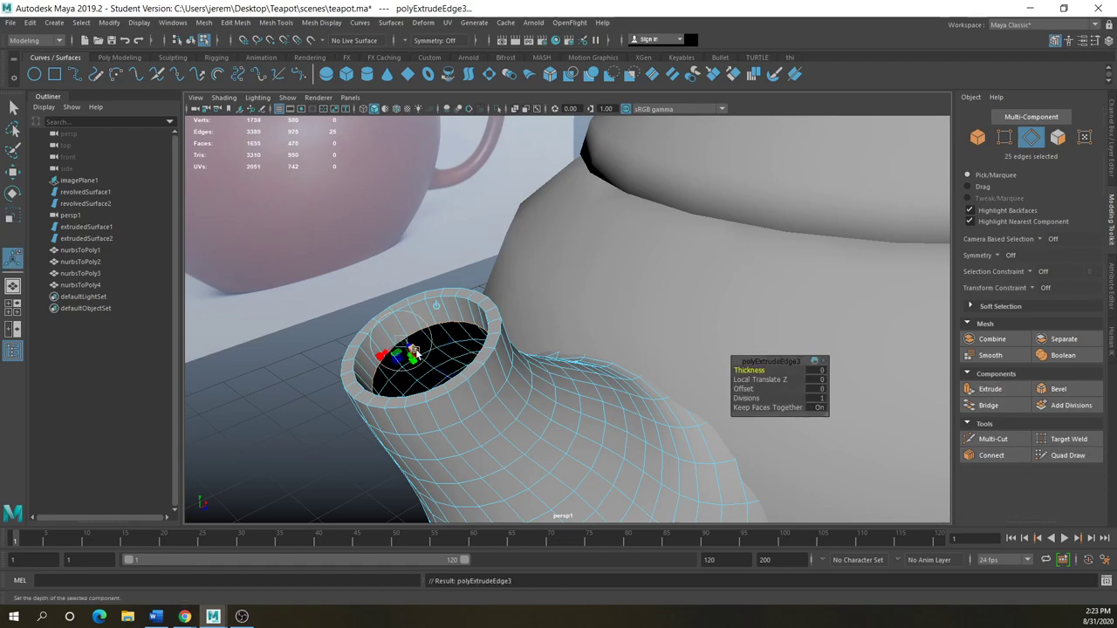
left_click_drag(428, 381, 382, 435, "alt")
key("r")
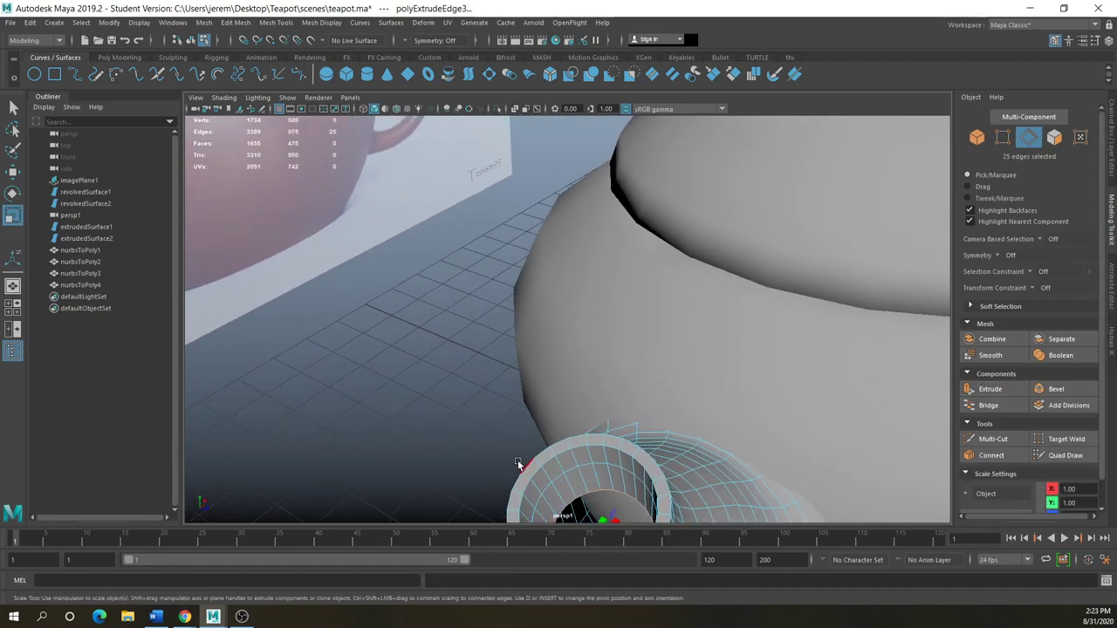
left_click_drag(497, 452, 510, 390, "alt")
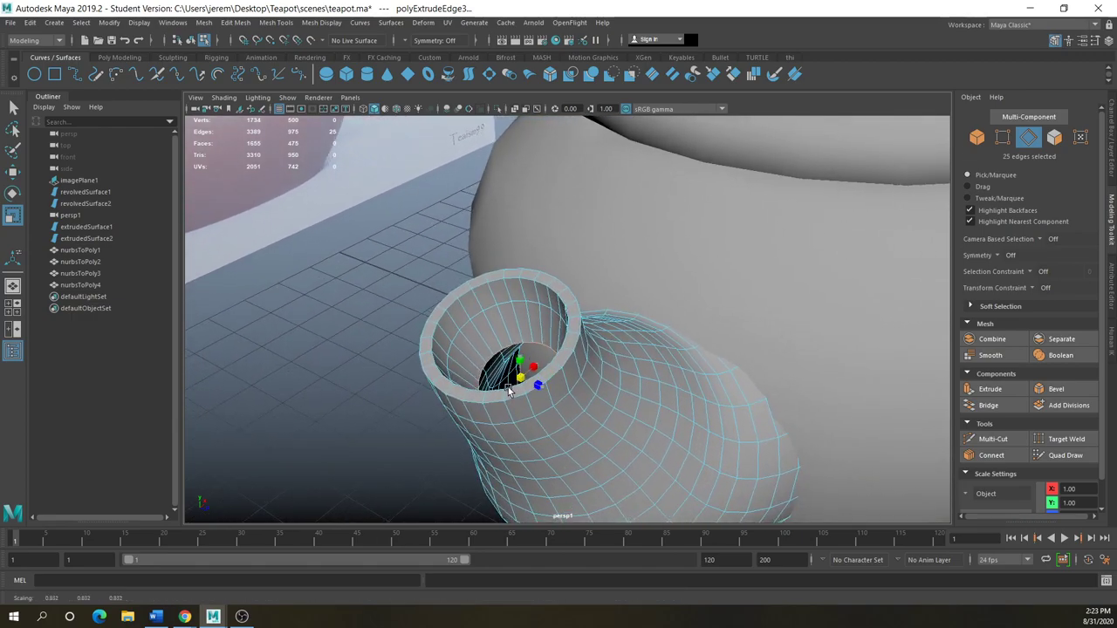
Extrude the innermost edge loop once more, move it deeper into the spout and return to object mode
left_click(969, 391)
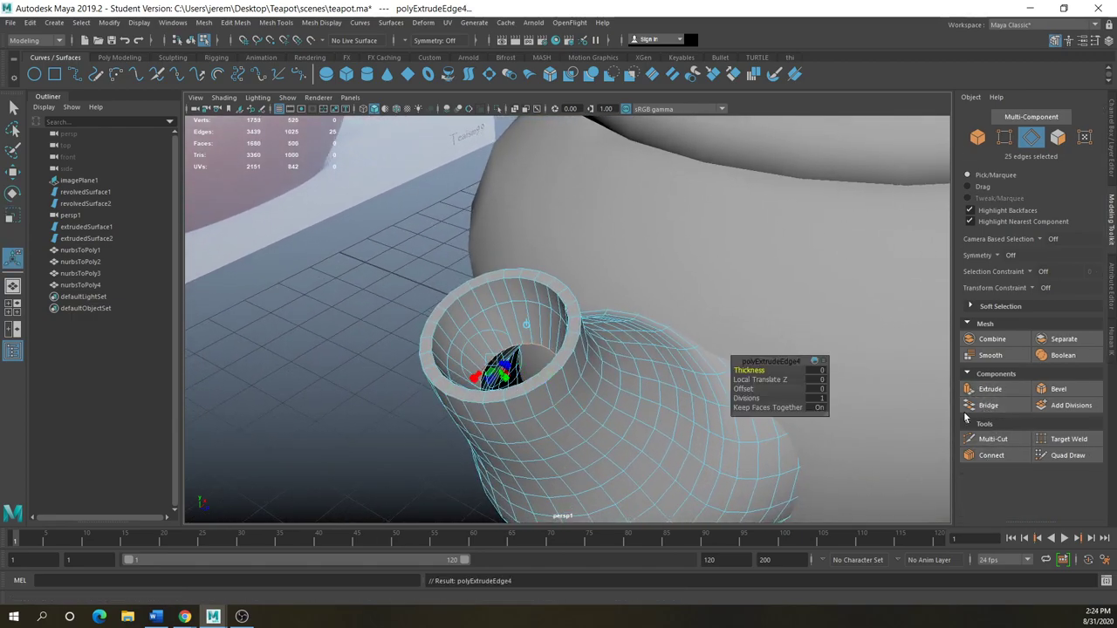
left_click(11, 173)
left_click_drag(525, 366, 468, 432)
left_click(272, 401)
right_click_drag(359, 381, 397, 277)
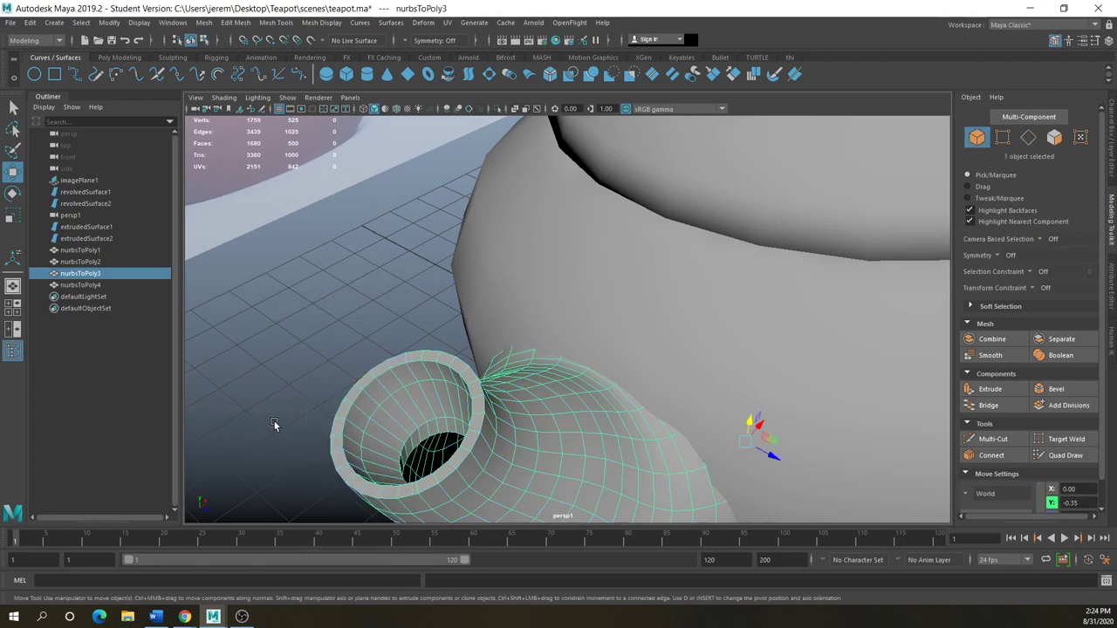
left_click_drag(275, 421, 366, 427, "alt")
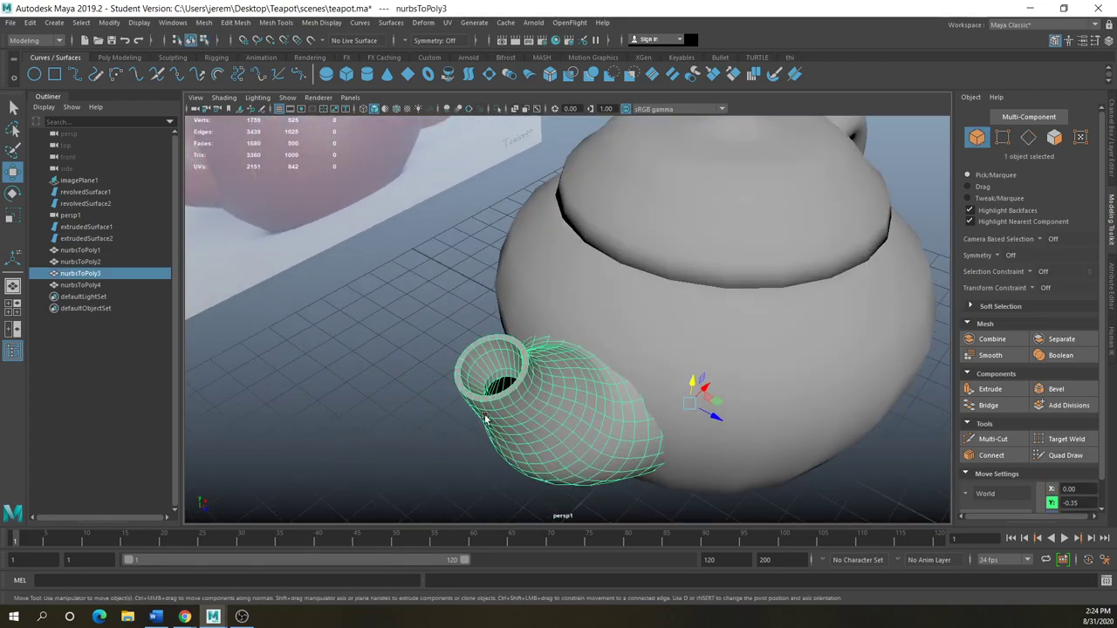
Select the ring of faces on the spout's rim and bevel it with a fraction of about 0.686
scroll(451, 410, "up", 3)
right_click_drag(482, 296, 482, 334)
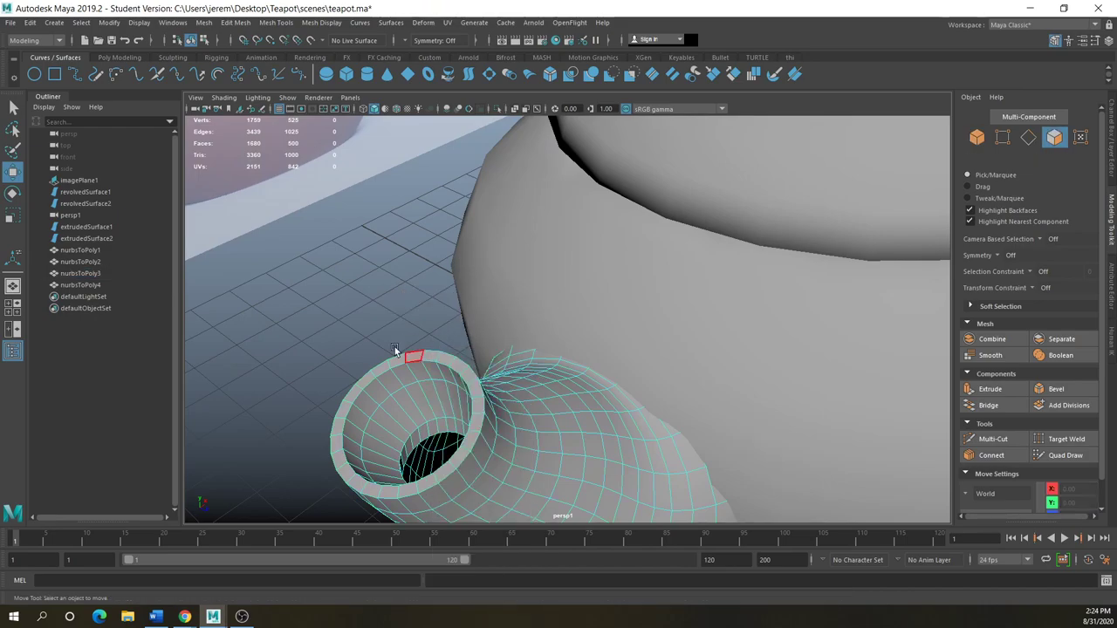
left_click(407, 374)
scroll(407, 373, "up", 2)
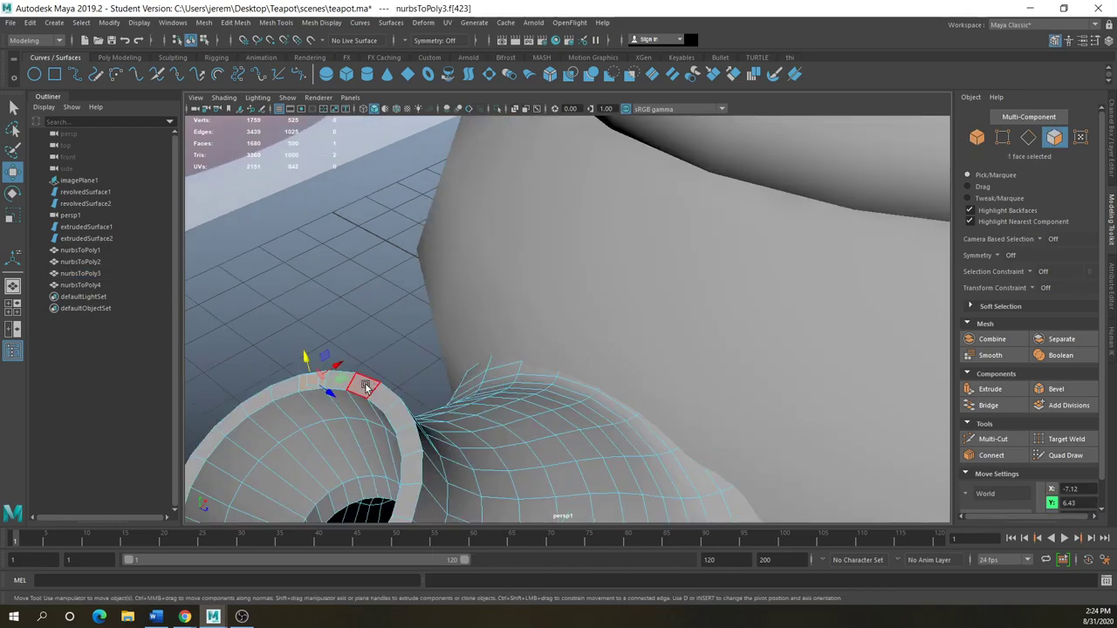
double_click(288, 389, "shift")
left_click_drag(288, 388, 305, 399, "alt")
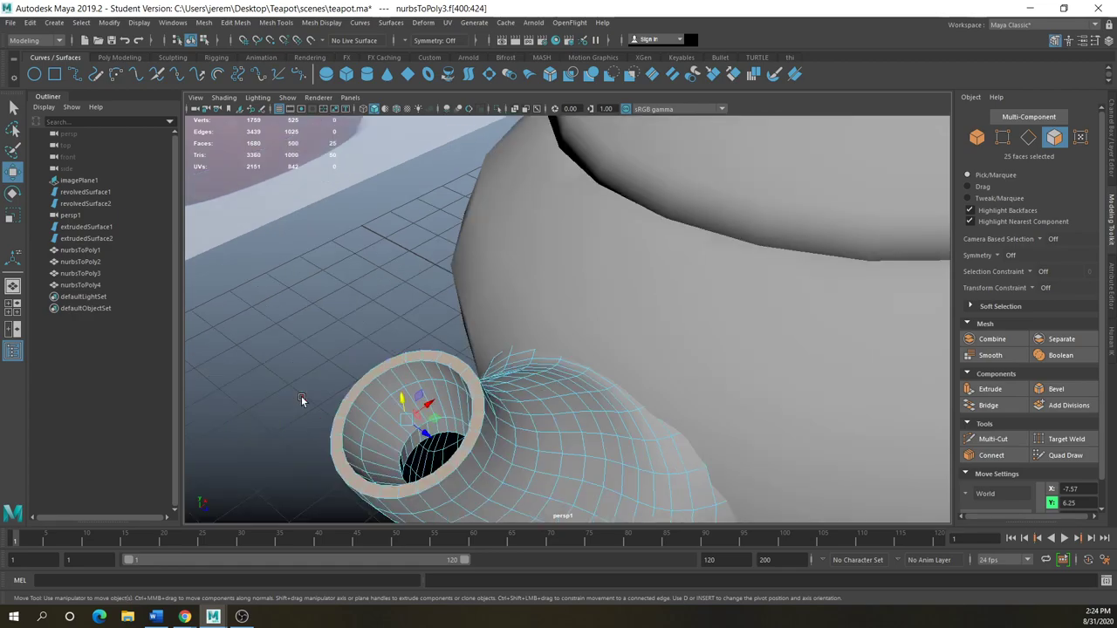
left_click(1063, 394)
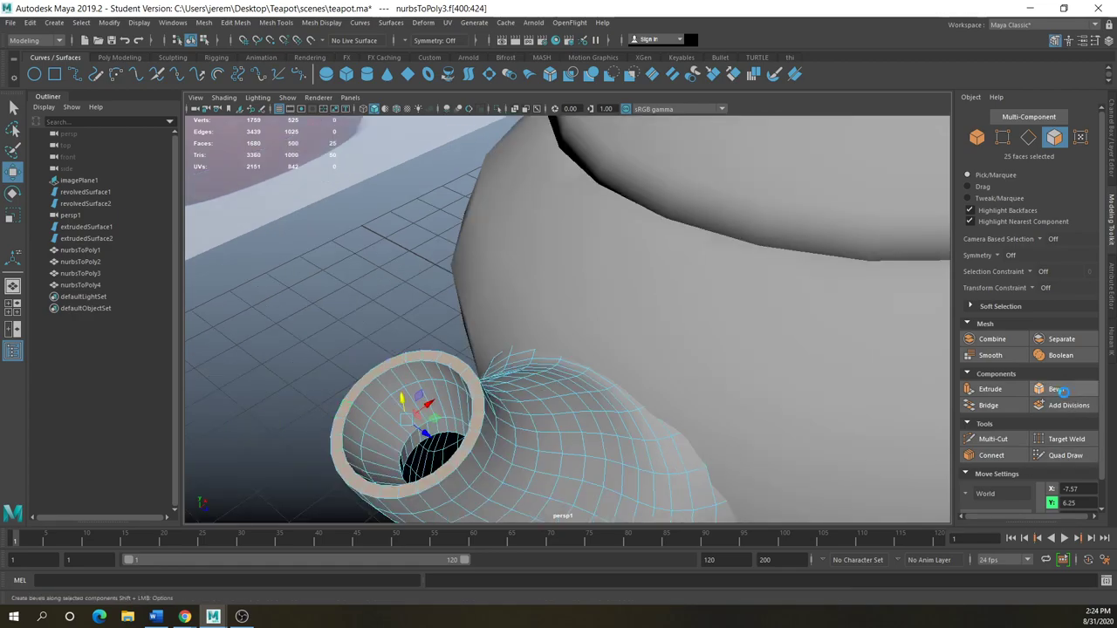
left_click_drag(746, 370, 746, 369)
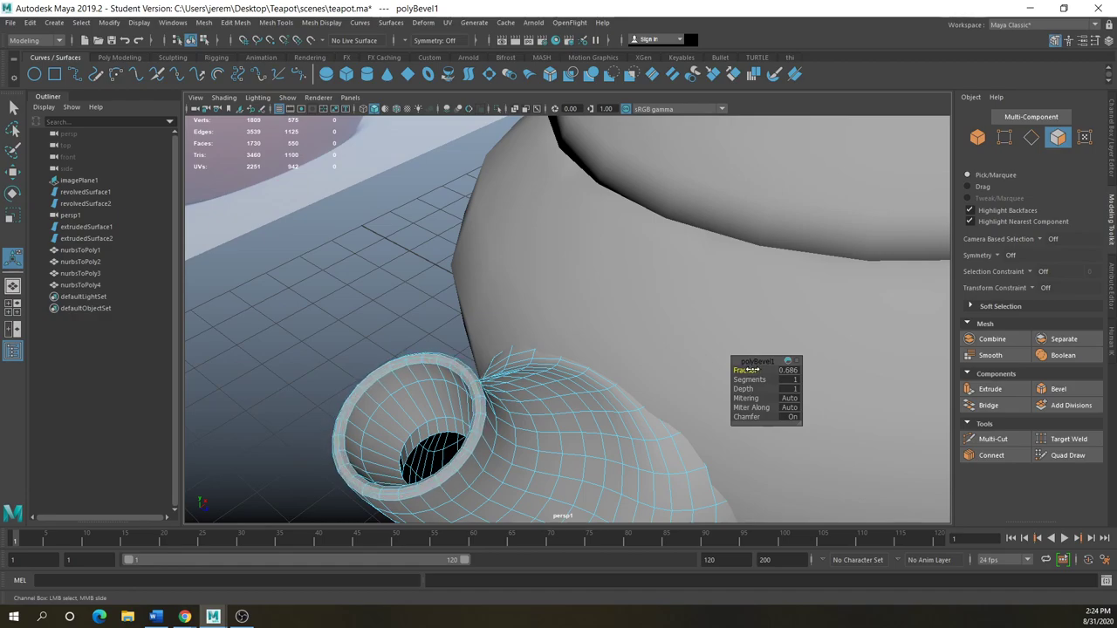
Return the spout to object mode and inspect it against the teapot body with smooth mesh preview on
right_click_drag(347, 420, 432, 281)
scroll(384, 414, "down", 10)
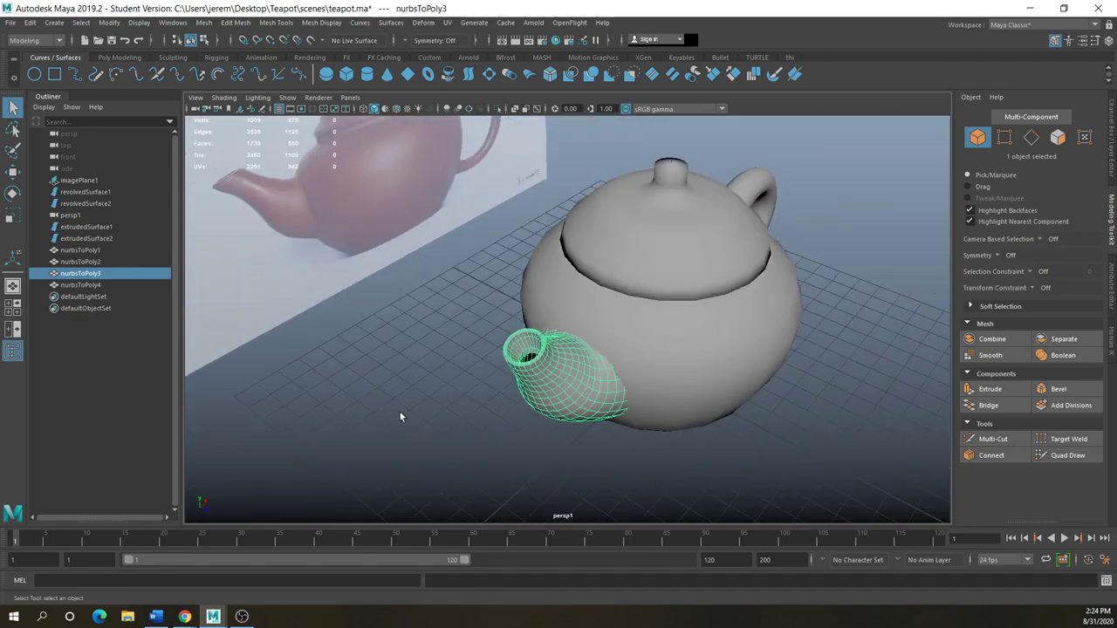
left_click_drag(456, 396, 390, 378, "alt")
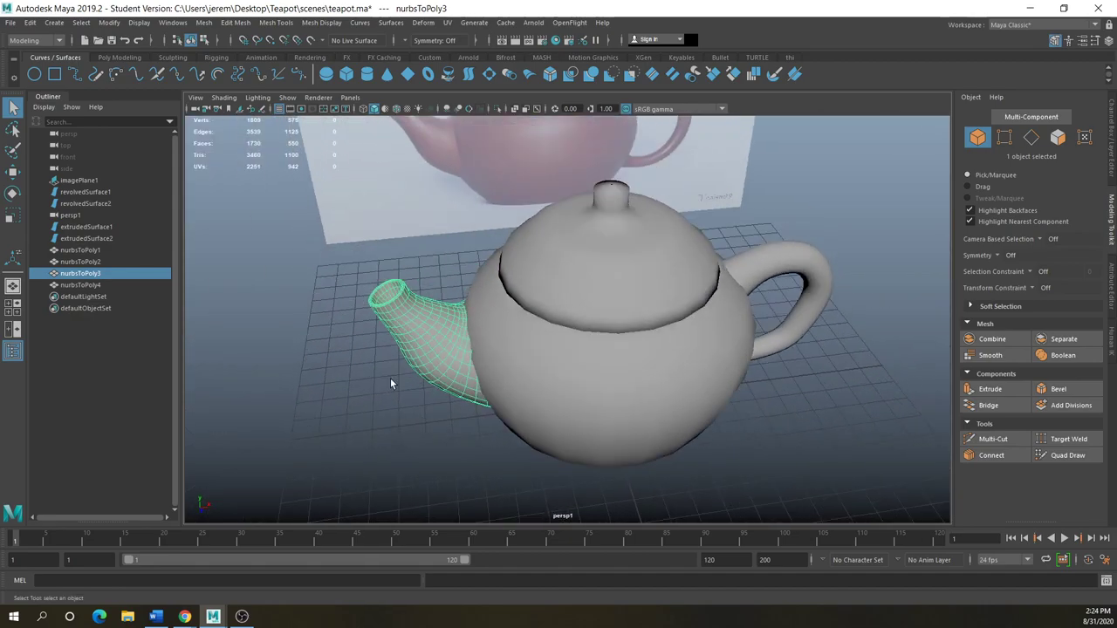
key("3")
scroll(386, 320, "up", 6)
scroll(342, 370, "down", 3)
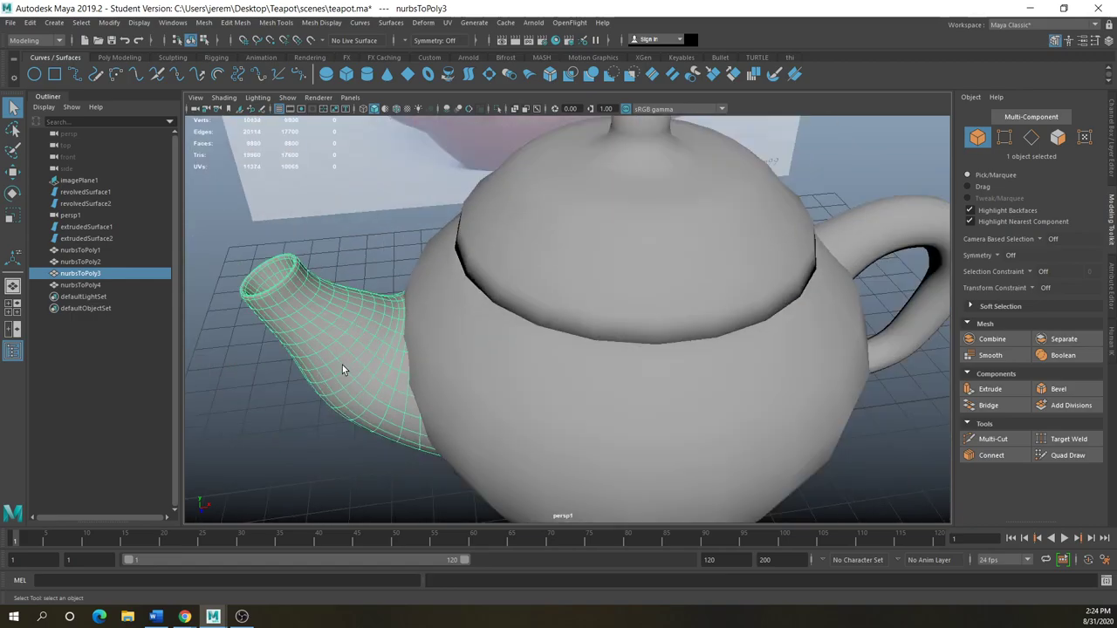
Compare the spout with the reference image in the front view and try selecting the vertices at its tip
key("space")
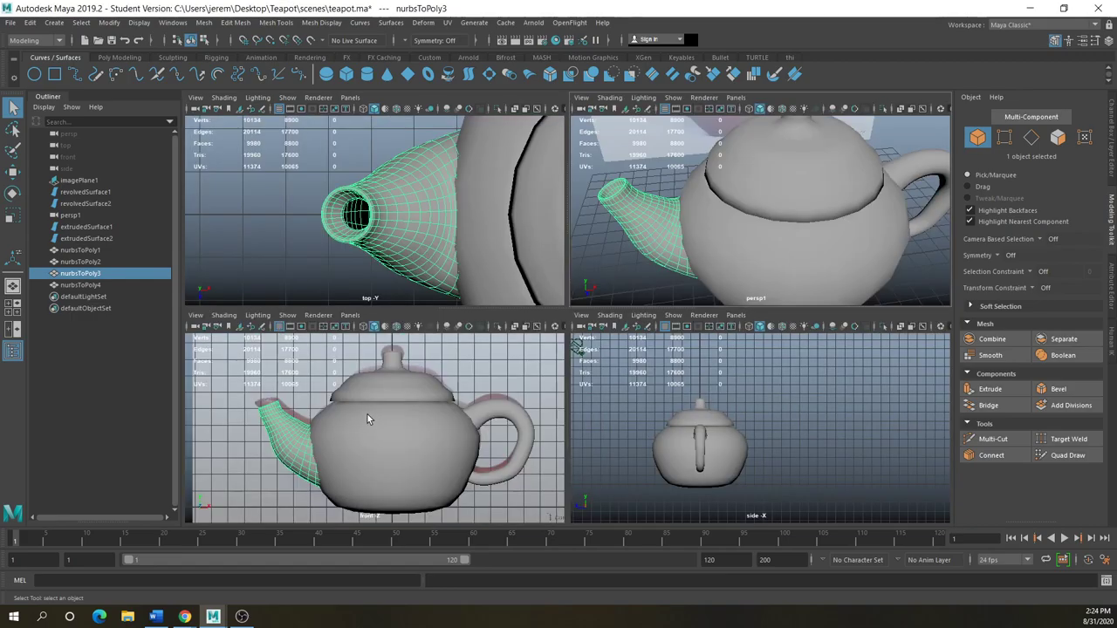
key("space")
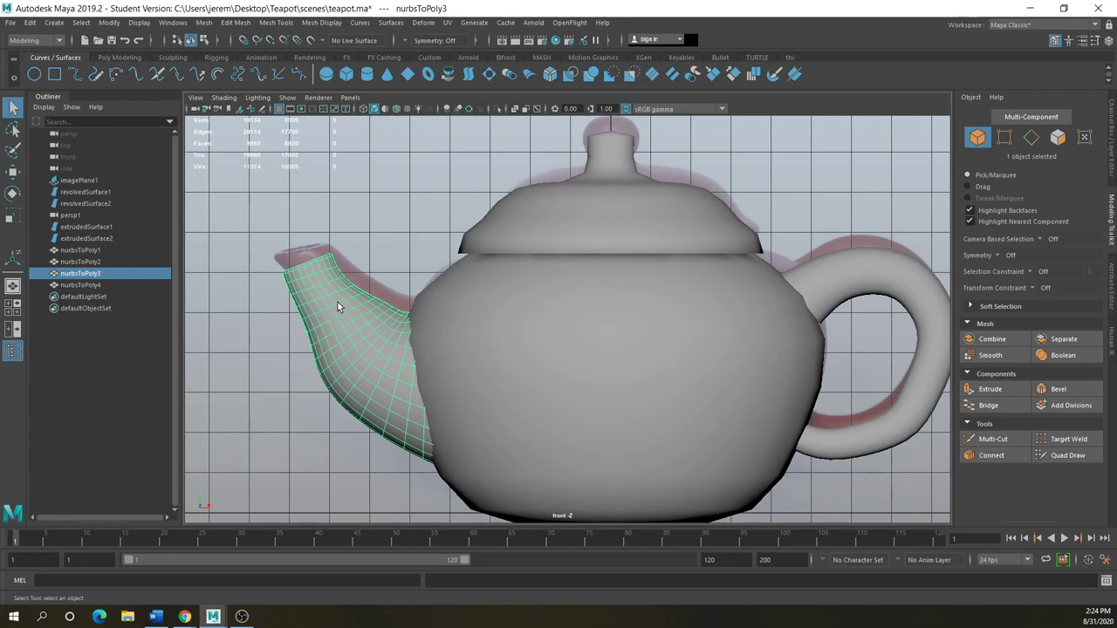
scroll(311, 270, "up", 4)
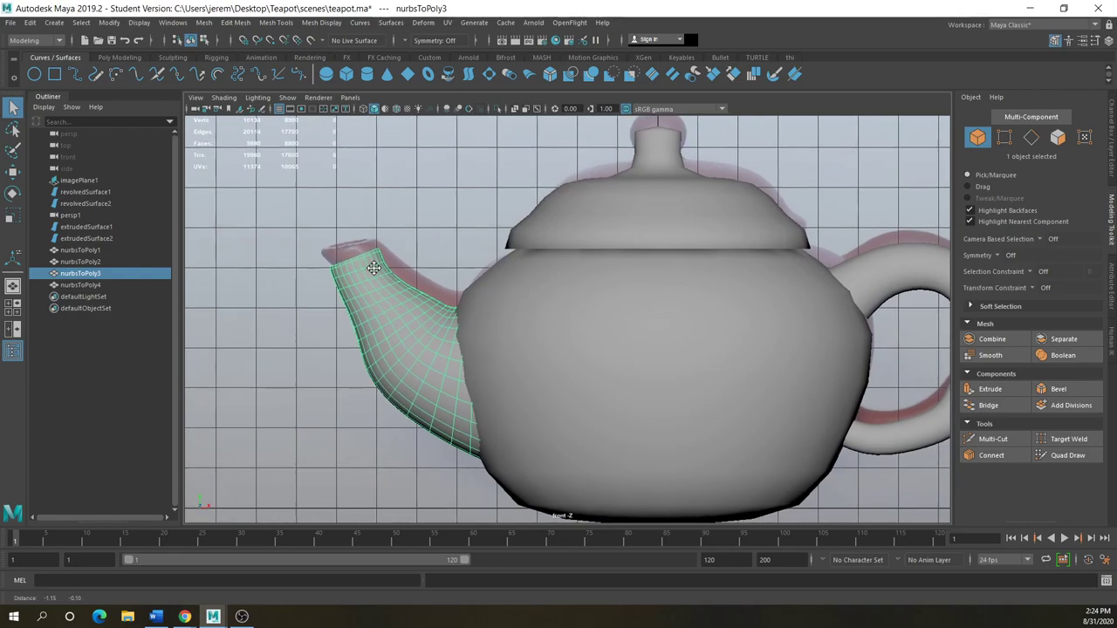
right_click_drag(348, 275, 301, 286)
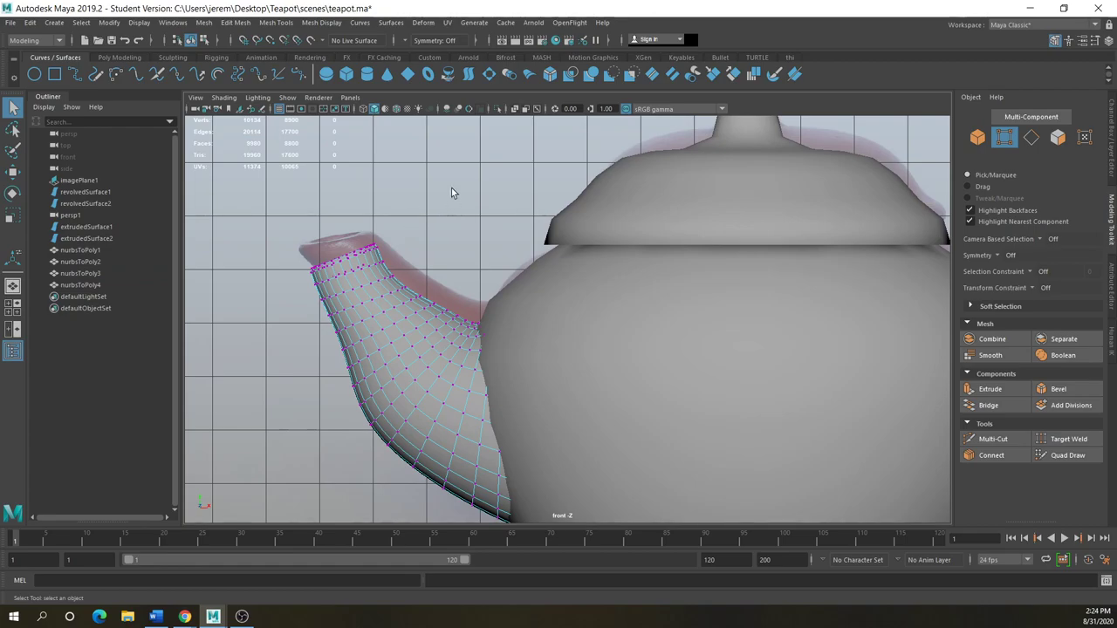
left_click_drag(368, 277, 376, 217)
right_click_drag(353, 262, 351, 229)
Undo the spout's rim bevel, inner edge extrusions and rim extrusion, back to the plain open end
key("ctrl+z")
key("ctrl+z")
key("ctrl+z")
key("ctrl+z")
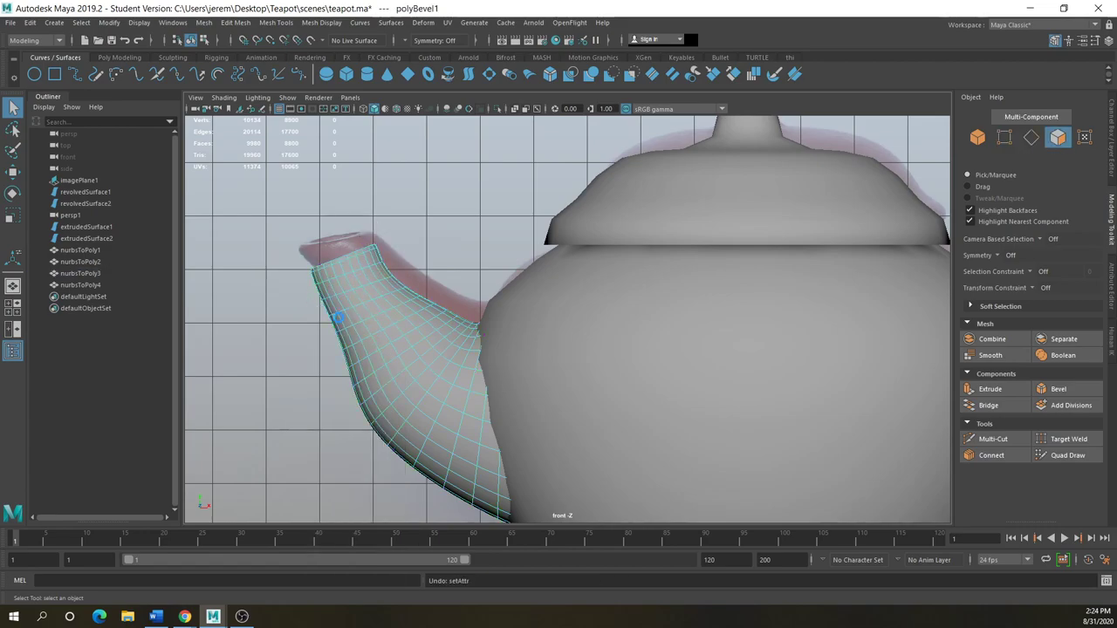
key("ctrl+z")
key("ctrl+z")
key("ctrl+z")
key("ctrl+z")
key("ctrl+z")
key("ctrl+z")
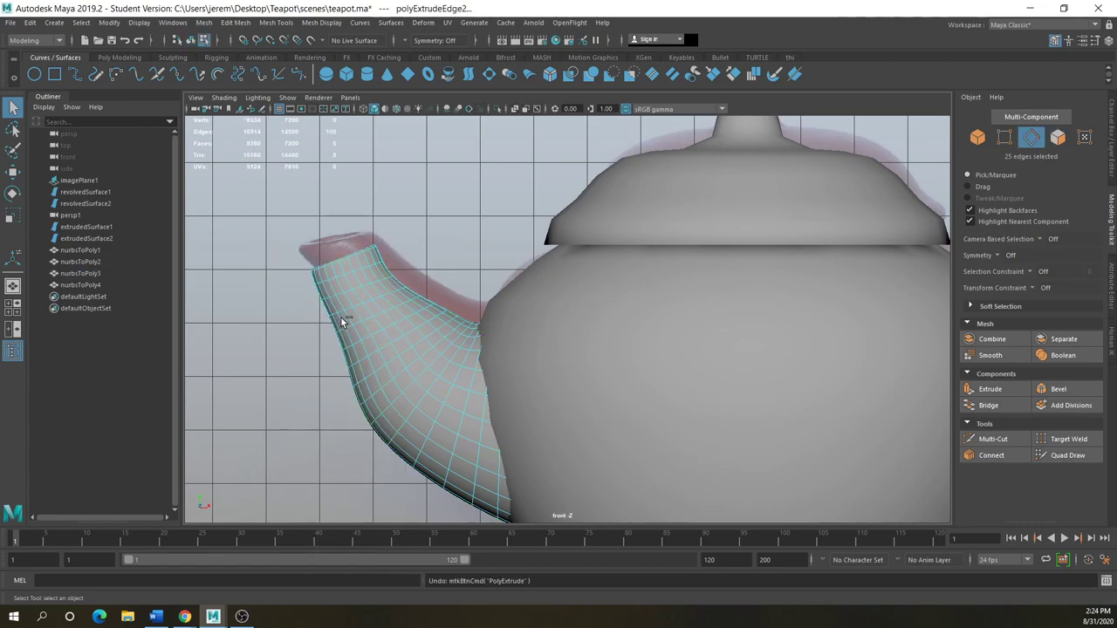
key("ctrl+z")
key("ctrl+z")
key("ctrl+z")
key("ctrl+z")
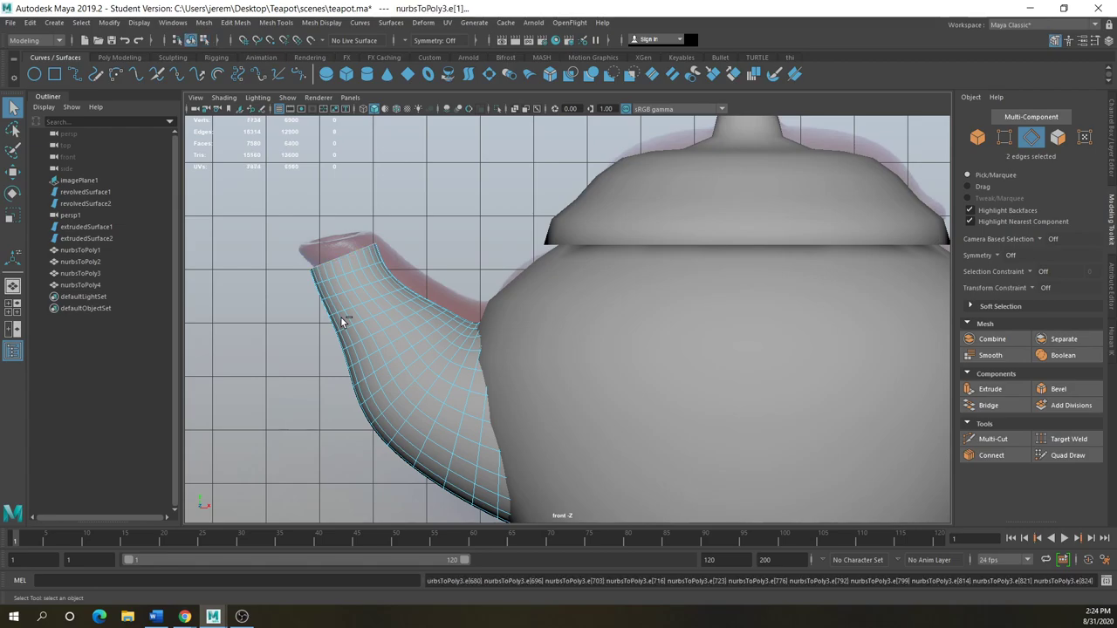
Turn off the spout's smooth preview and move its opening edge loop towards the reference image's spout tip in the front view
key("1")
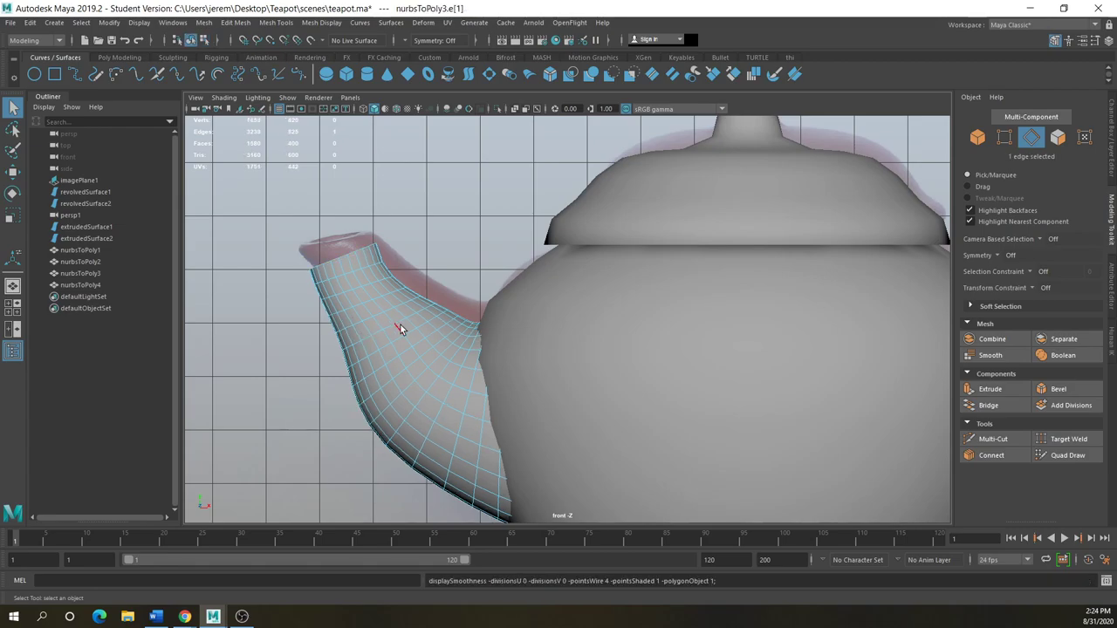
key("space")
key("space")
left_click_drag(329, 371, 356, 356, "alt")
left_click_drag(337, 316, 377, 316, "alt")
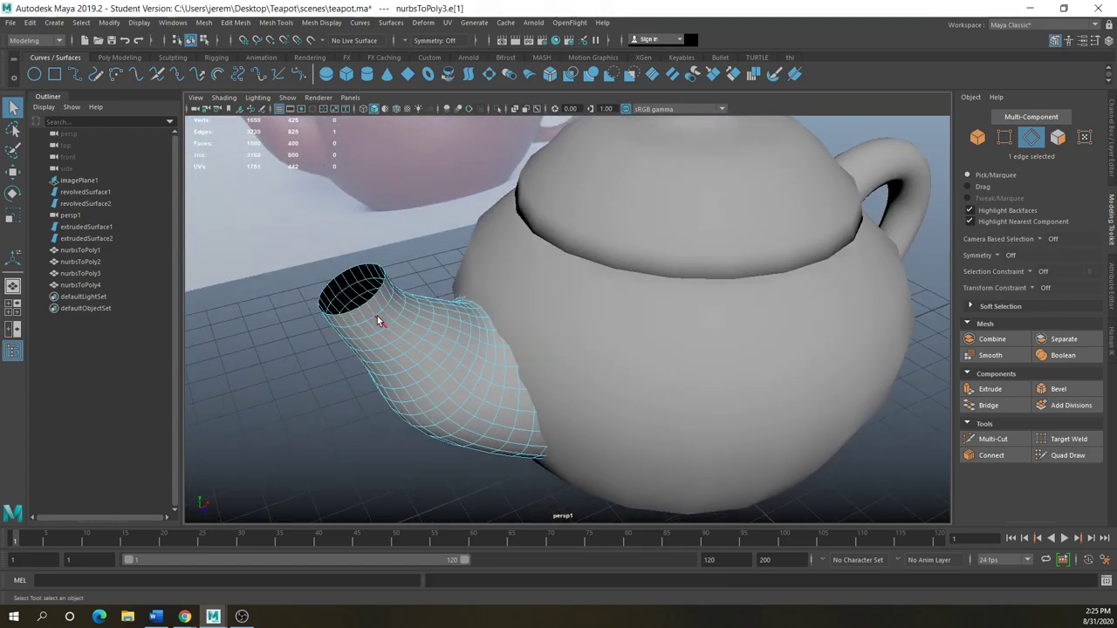
key("space")
key("space")
right_click_drag(341, 274, 350, 251)
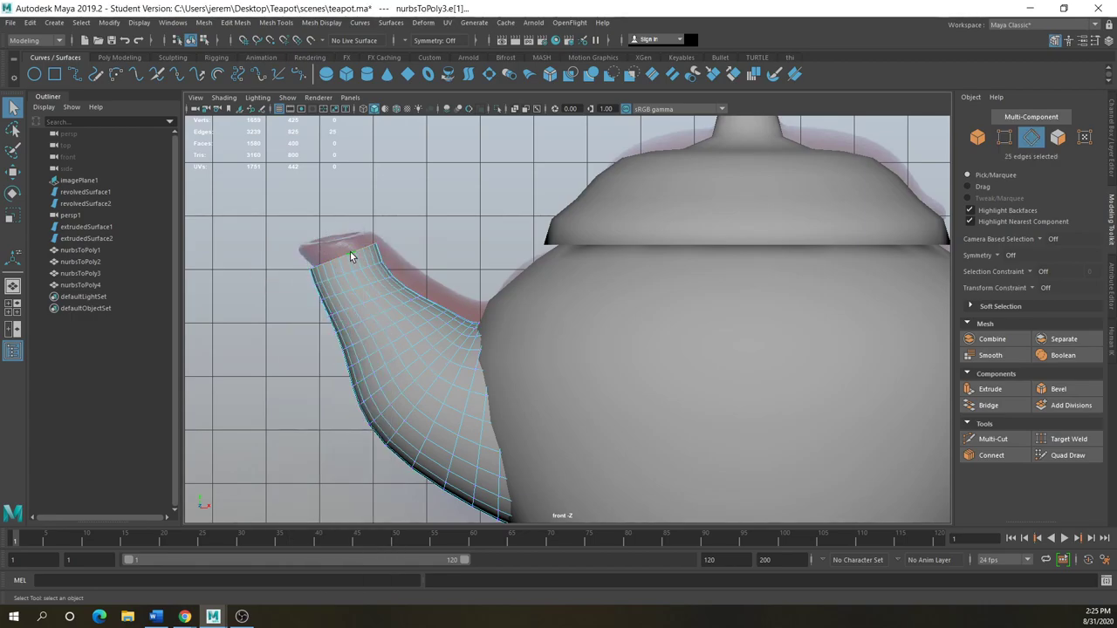
left_click(13, 171)
mouse_move(342, 233)
left_mouse_down()
mouse_move(341, 224)
mouse_move(360, 244)
left_mouse_up()
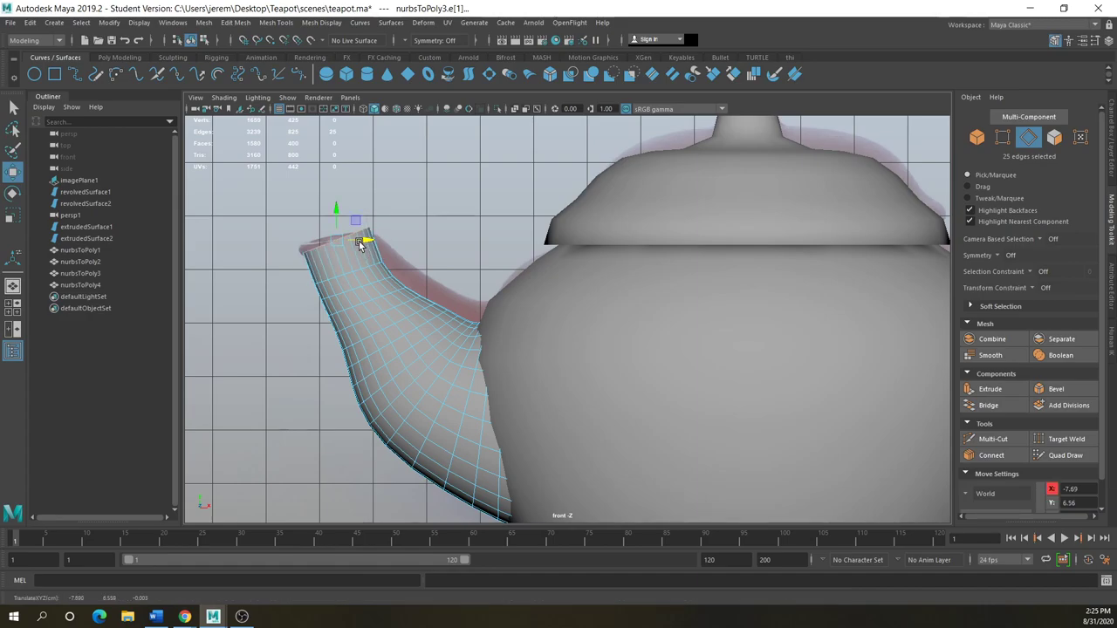
Scale the spout's opening edge loop slightly and adjust the edges just below it to follow the reference spout
key("r")
left_click(336, 242)
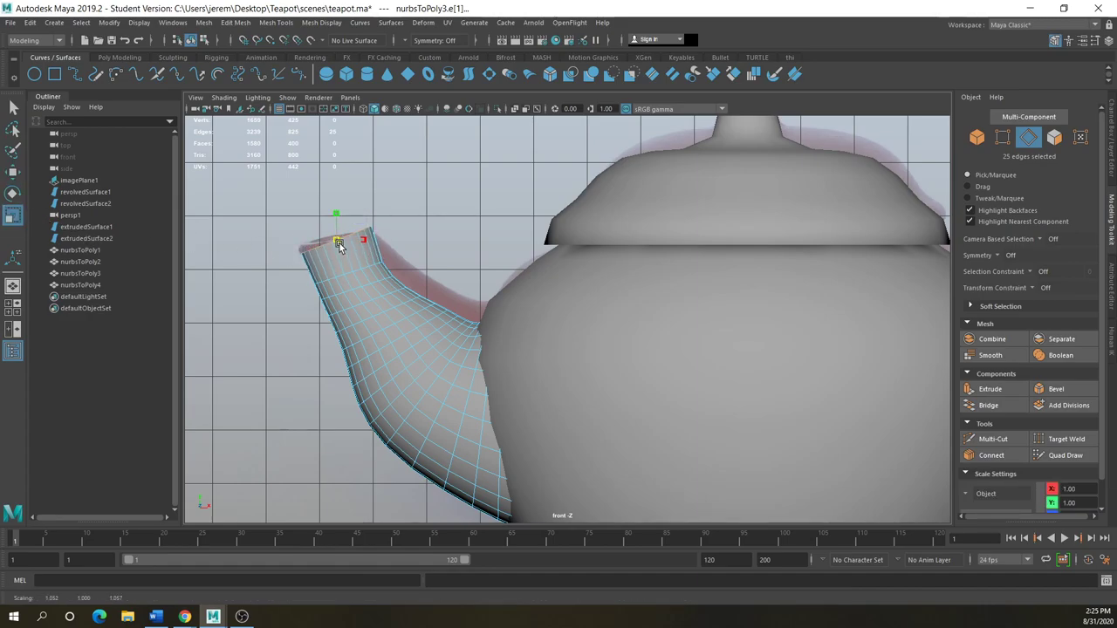
key("d")
left_click(361, 270)
left_click_drag(348, 275, 354, 278)
double_click(354, 291)
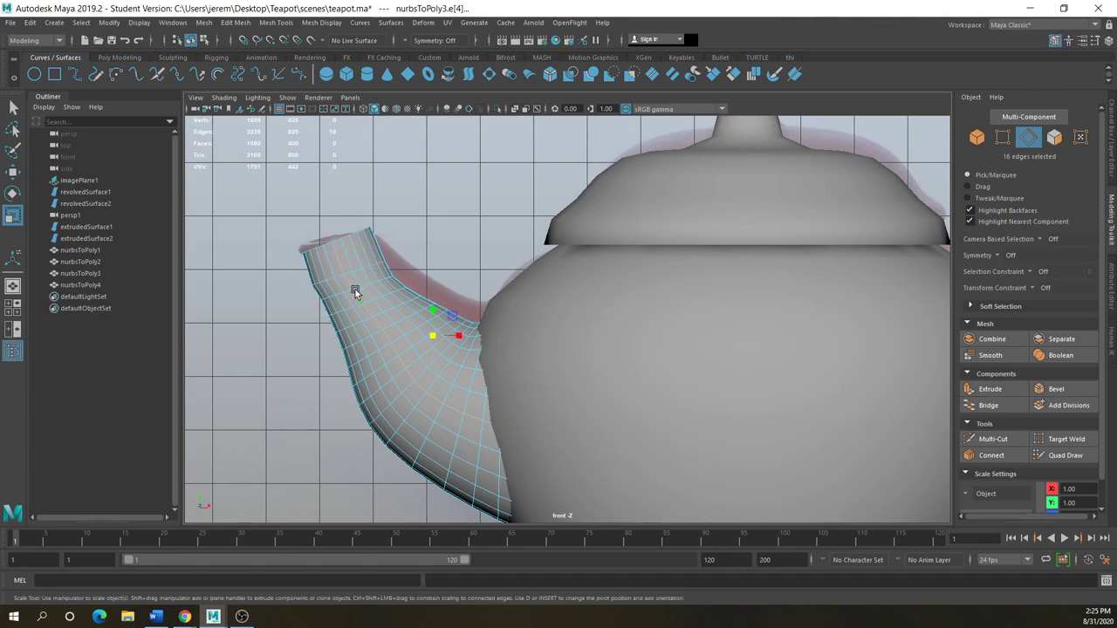
double_click(338, 291)
left_click_drag(356, 292, 364, 292)
Move the spout's tip vertices slightly upwards, rotate them to the reference opening's angle, and return to object mode
right_click_drag(324, 251, 267, 246)
left_click_drag(384, 217, 153, 237)
key("w")
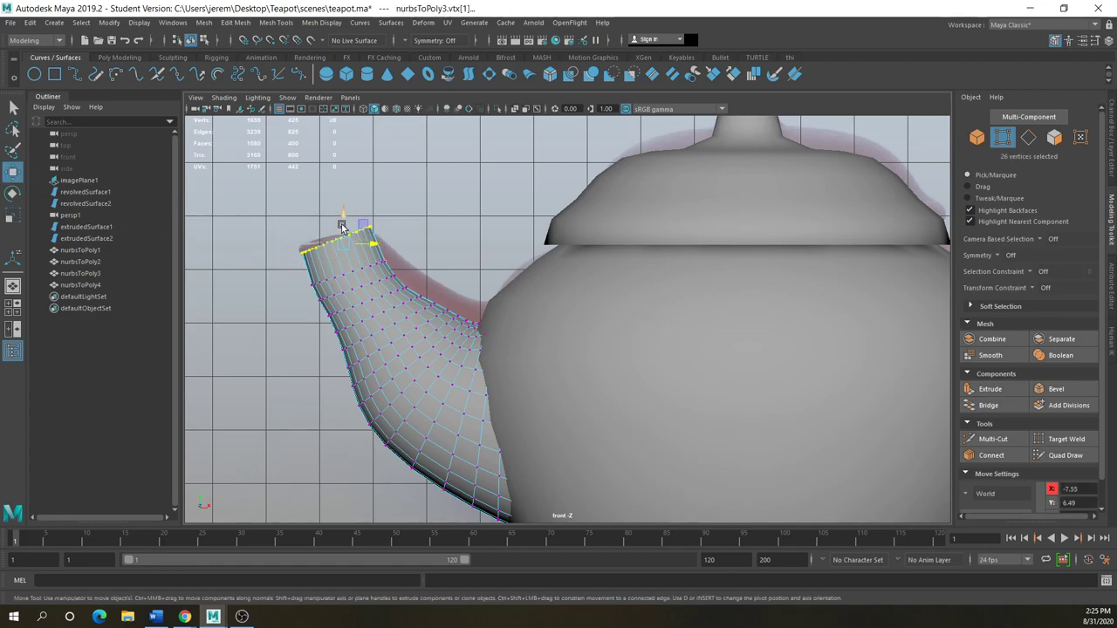
left_click_drag(341, 226, 341, 222)
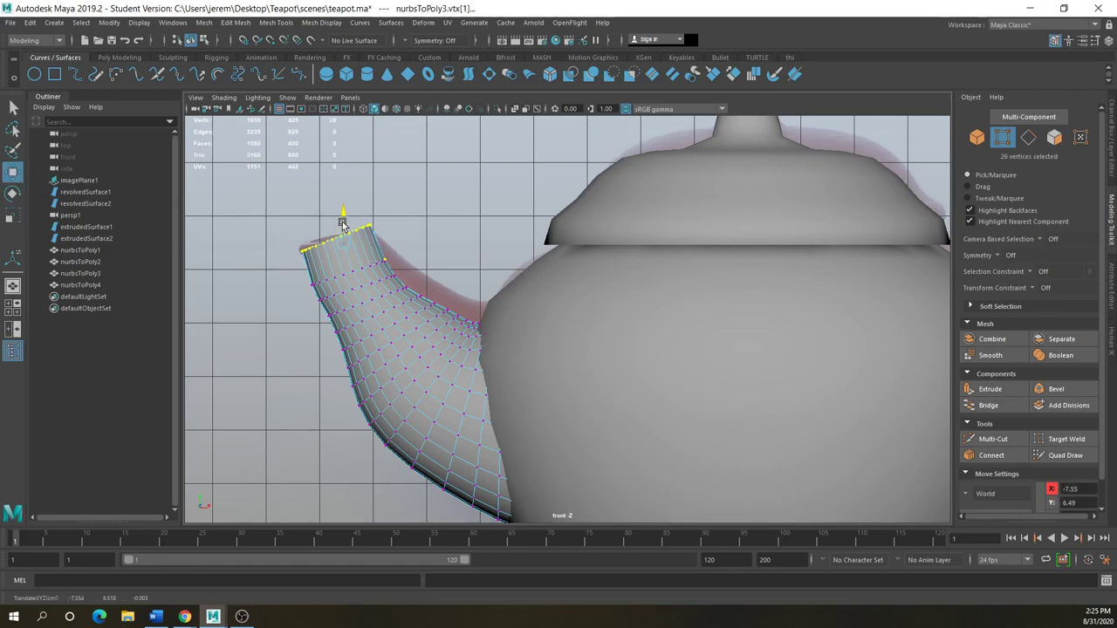
left_click(13, 192)
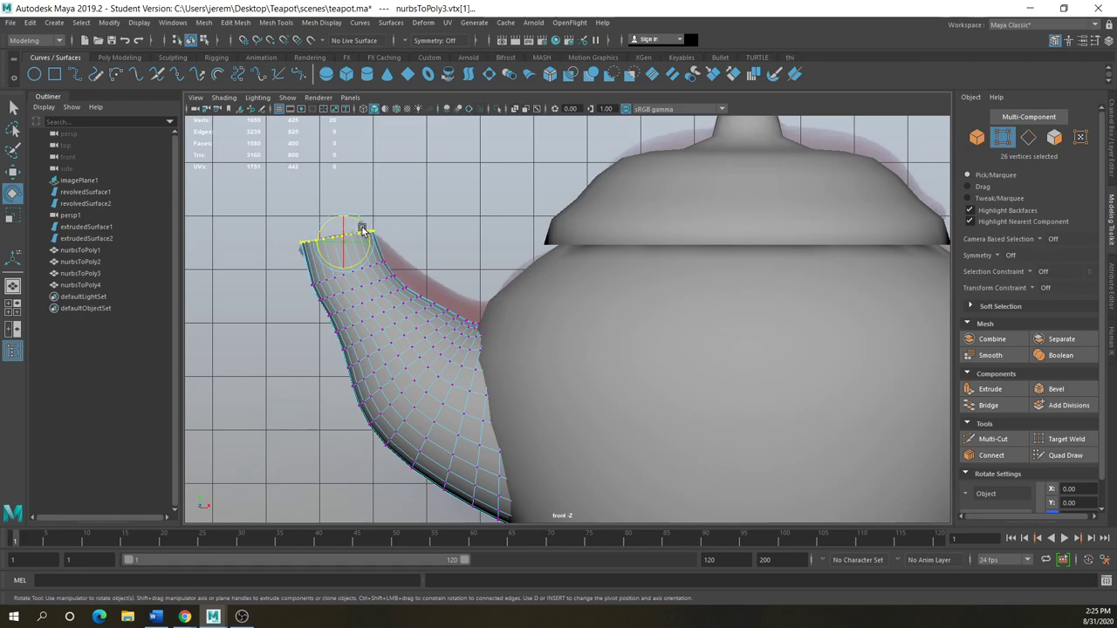
right_click_drag(390, 318, 436, 294)
Inspect the reshaped spout in the perspective view against the teapot body and the reference image
scroll(358, 318, "down", 3)
left_click_drag(349, 317, 459, 357, "alt")
key("space")
mouse_move(669, 266)
left_mouse_down("alt")
mouse_move(708, 276)
mouse_move(683, 262)
left_mouse_up("alt")
scroll(737, 238, "down", 5)
key("space")
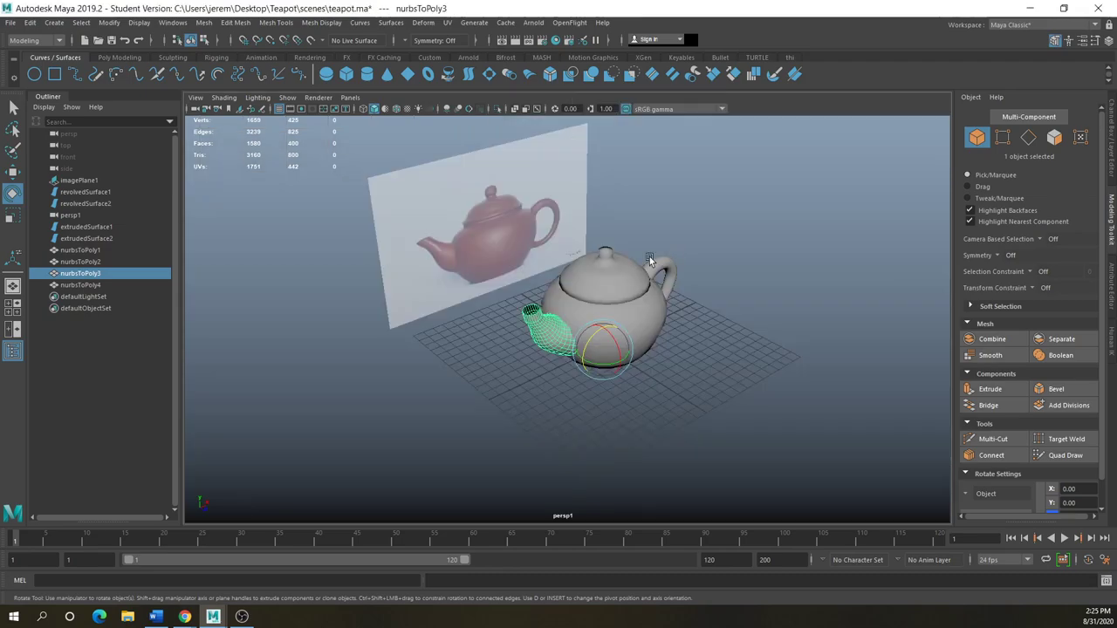
scroll(491, 360, "up", 3)
middle_click_drag(451, 371, 371, 416, "alt")
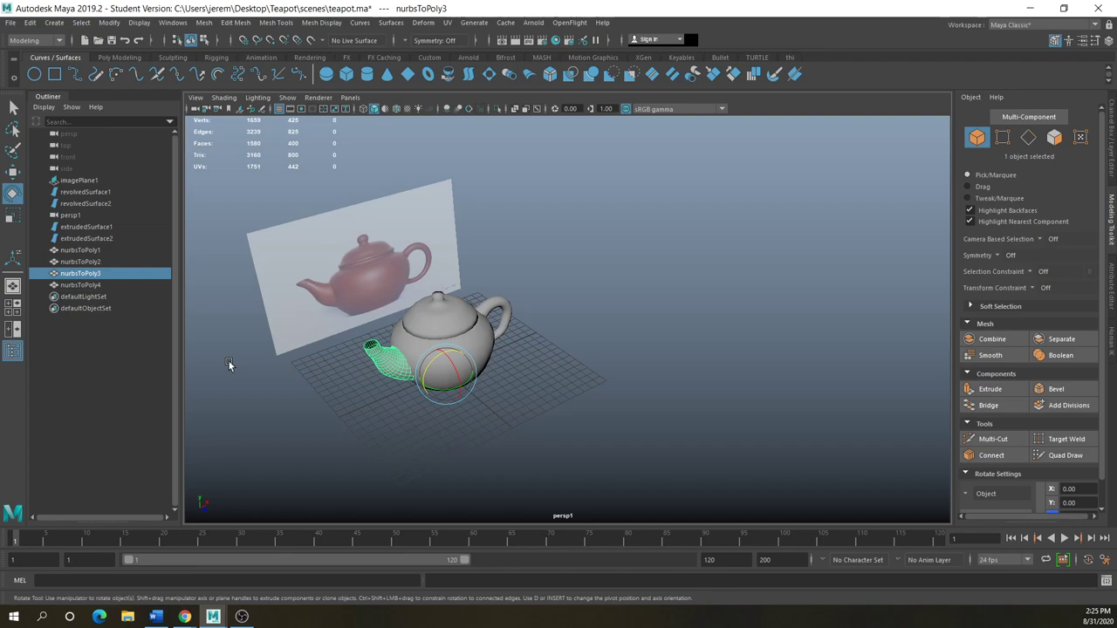
scroll(344, 397, "up", 5)
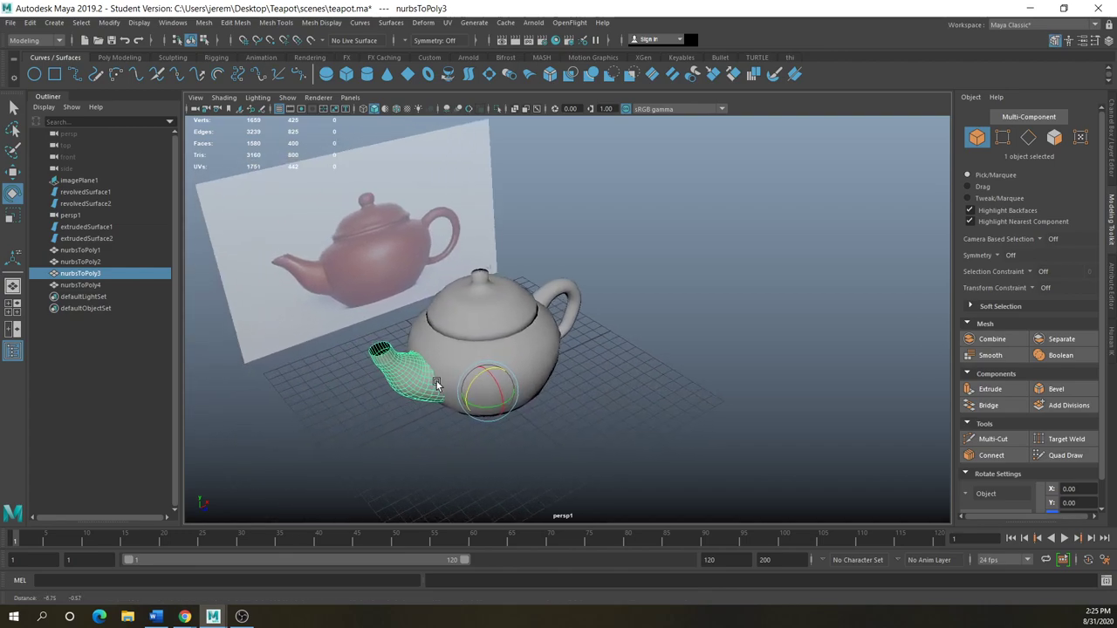
middle_click_drag(298, 387, 410, 404, "alt")
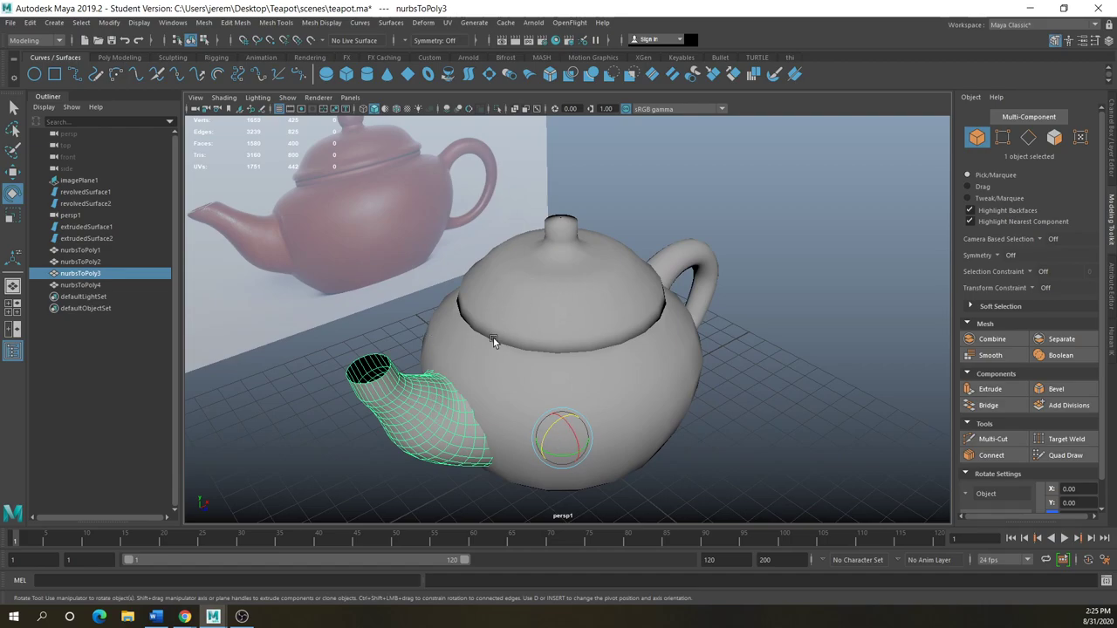
Select the teapot lid and let the student-version auto-save of the scene continue
left_click(549, 296)
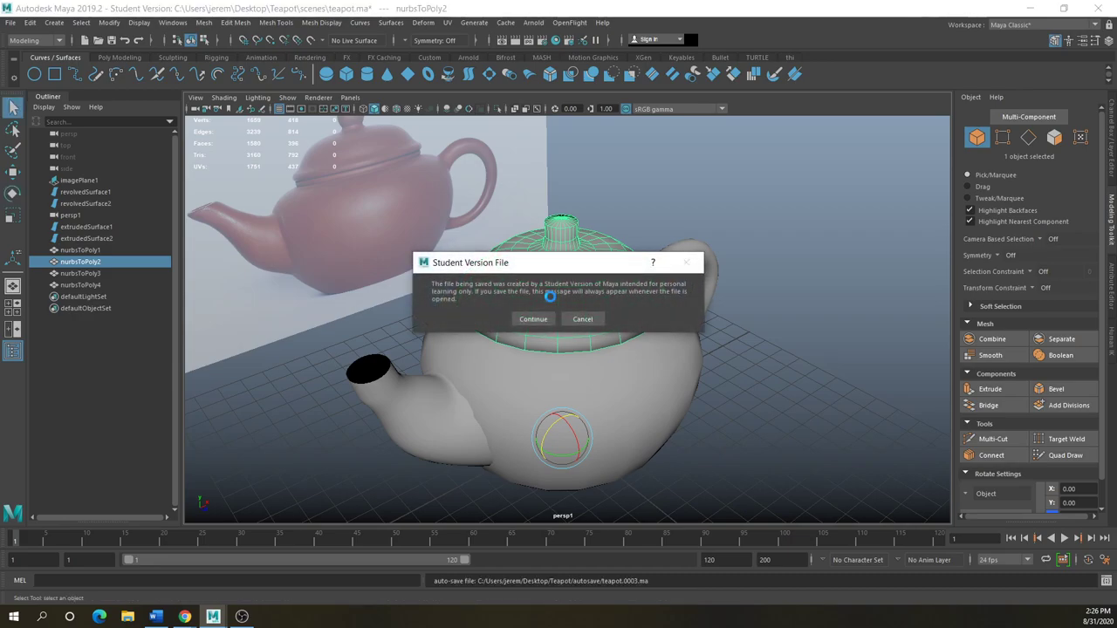
left_click(533, 319)
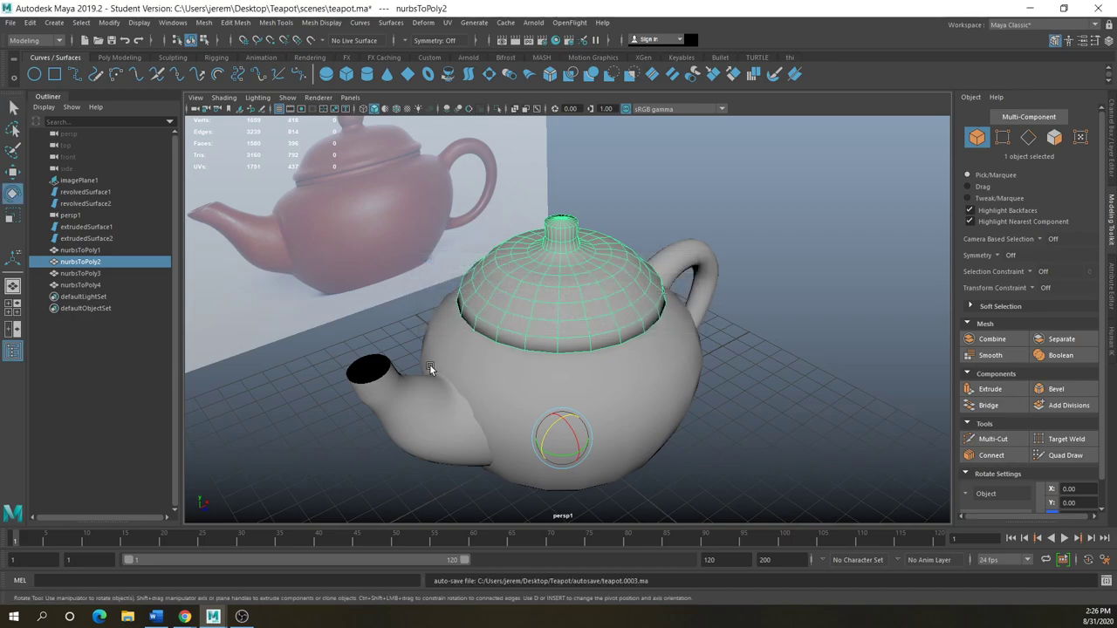
left_click_drag(358, 401, 452, 389, "alt")
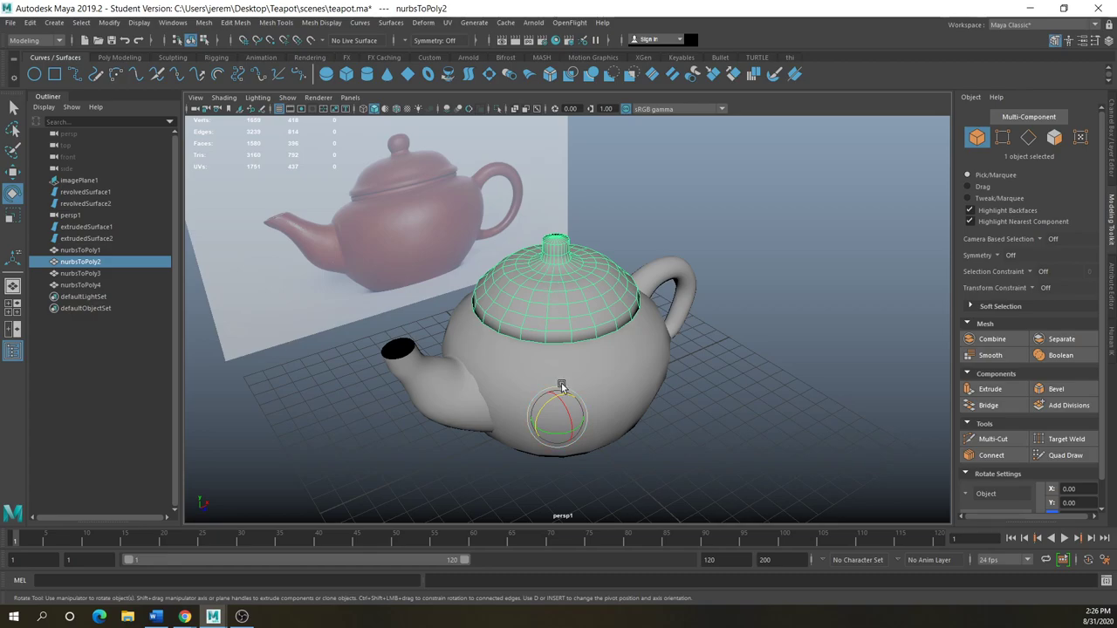
Try rotating the teapot body about its current pivot and undo the rotation
left_click(531, 373)
mouse_move(560, 405)
left_mouse_down()
mouse_move(567, 417)
mouse_move(499, 410)
mouse_move(558, 405)
left_mouse_up()
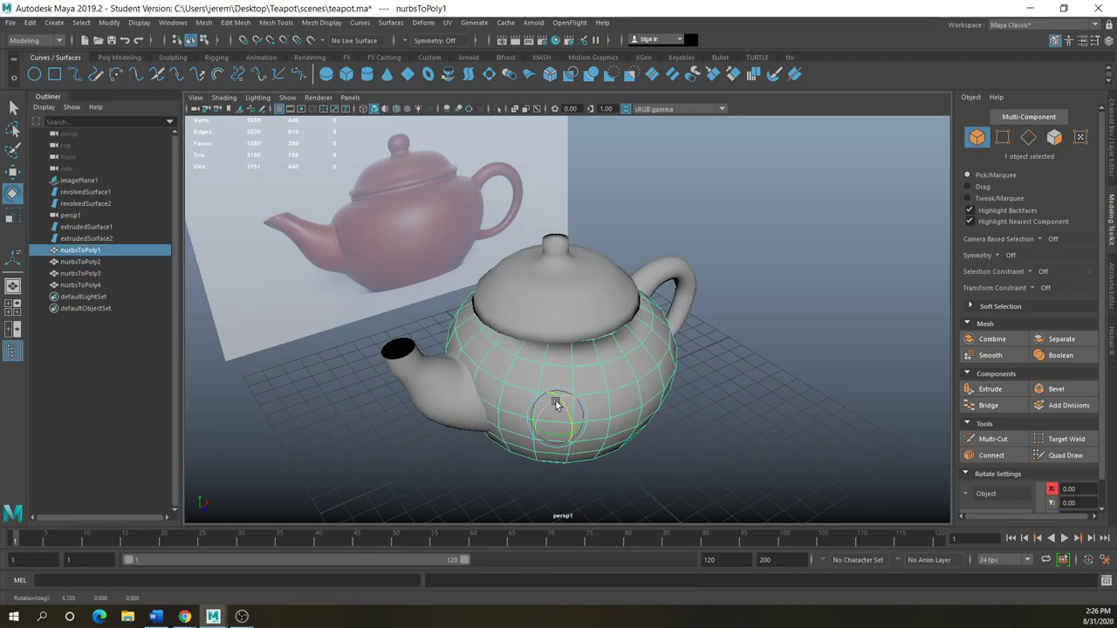
key("ctrl+z")
Center the lid's pivot, test it by rotating the lid, and undo the test rotations
left_click(551, 293)
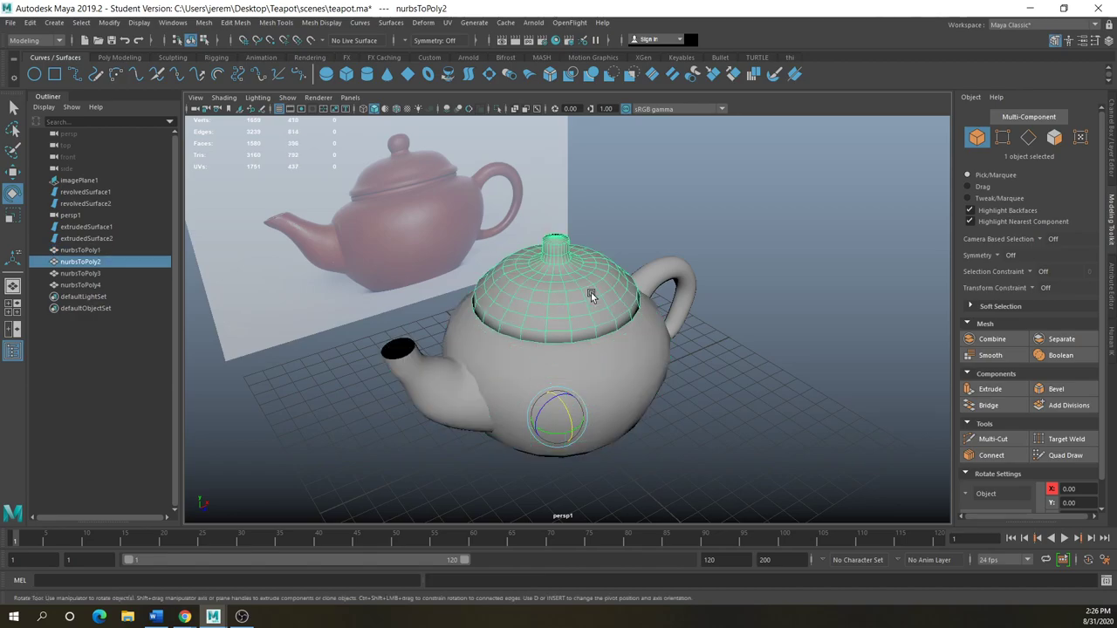
left_click(111, 24)
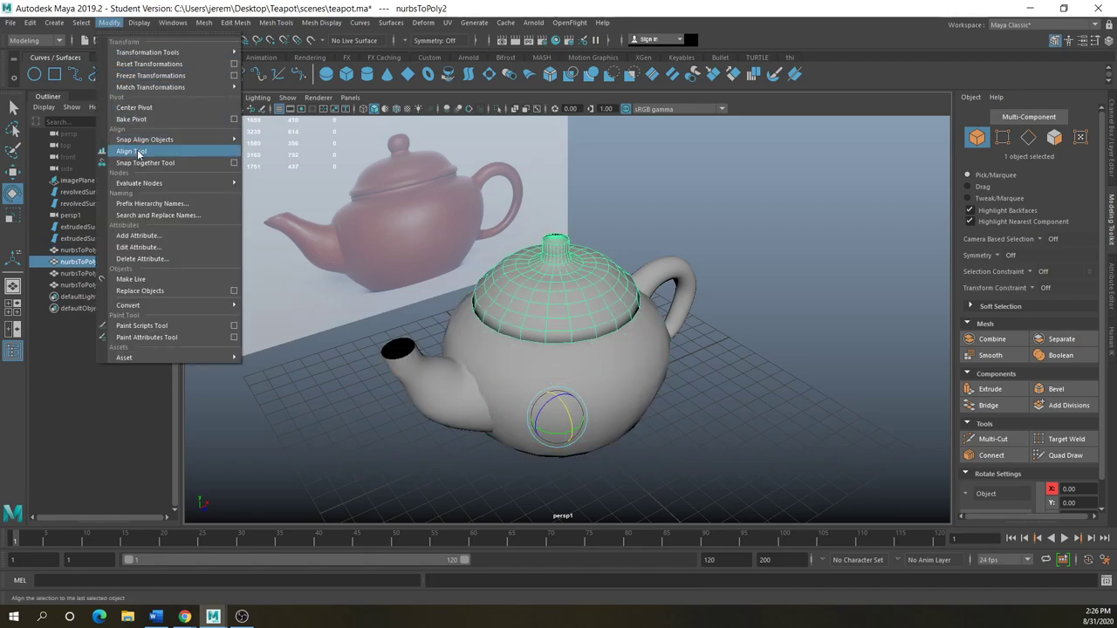
left_click(133, 107)
mouse_move(553, 249)
left_mouse_down()
mouse_move(578, 279)
mouse_move(562, 235)
mouse_move(537, 253)
left_mouse_up()
key("ctrl+z")
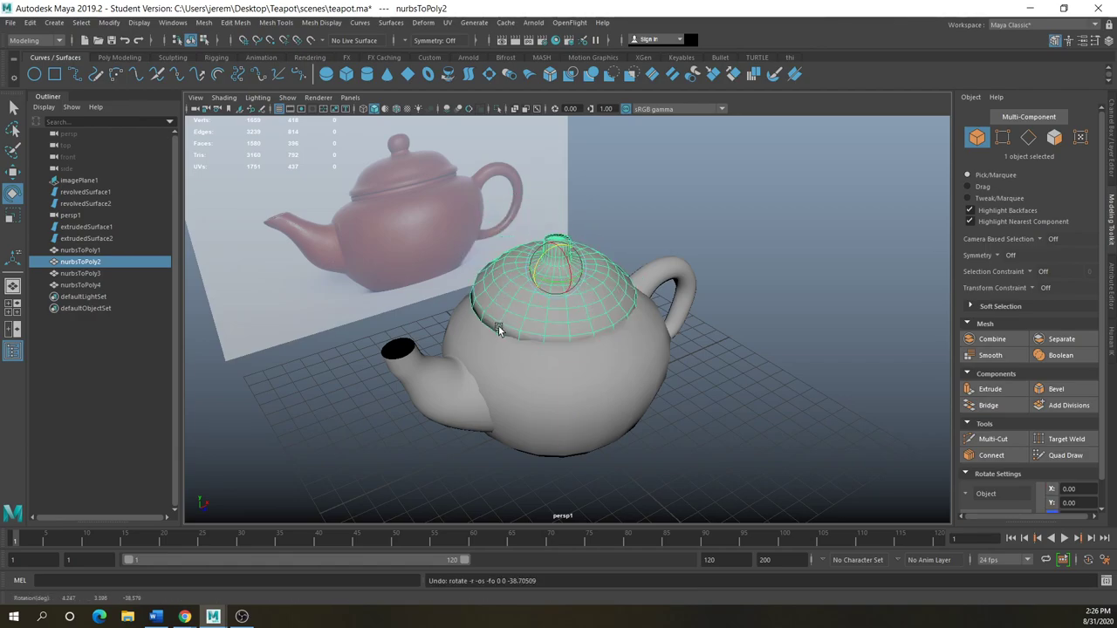
key("ctrl+z")
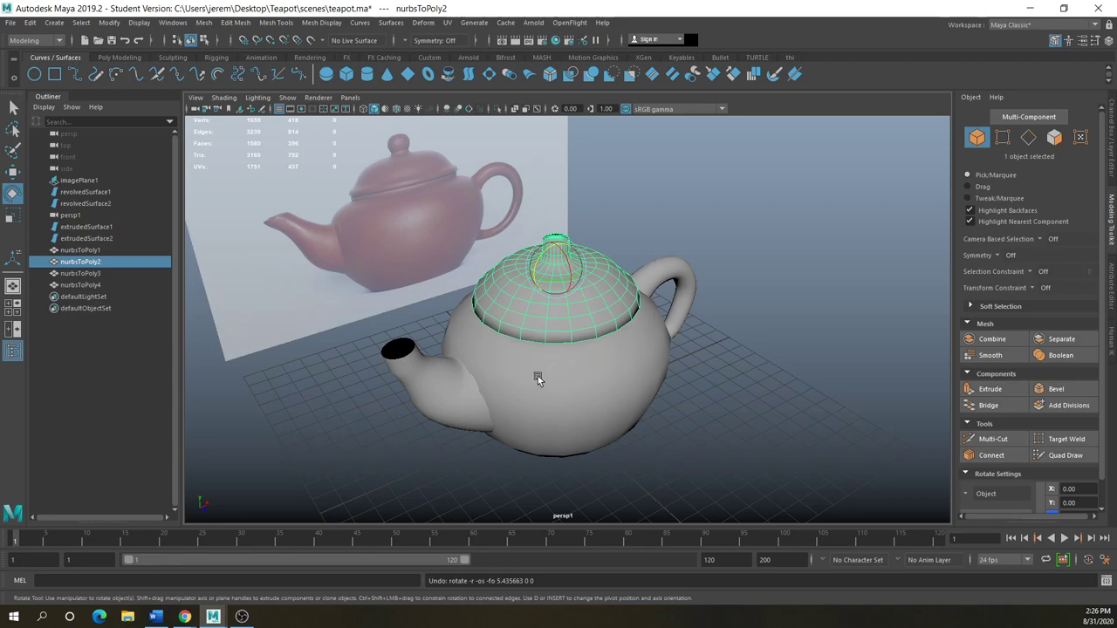
Center the pivot of the teapot handle
scroll(494, 398, "up", 3)
scroll(493, 398, "down", 3)
left_click_drag(551, 360, 471, 320, "alt")
scroll(471, 320, "up", 5)
left_click(113, 284)
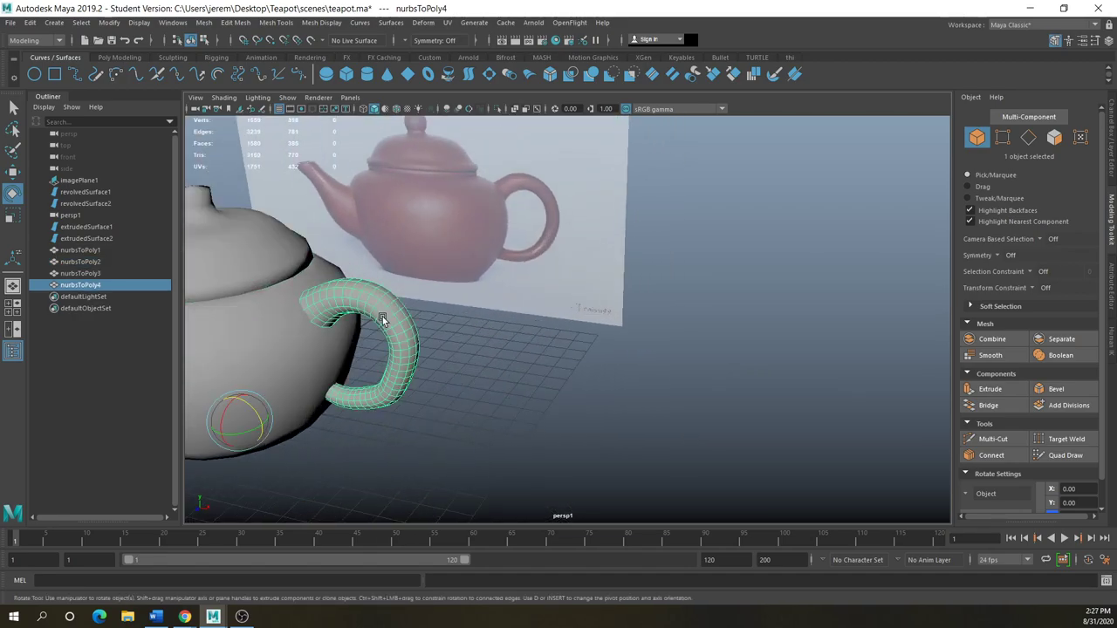
key("w")
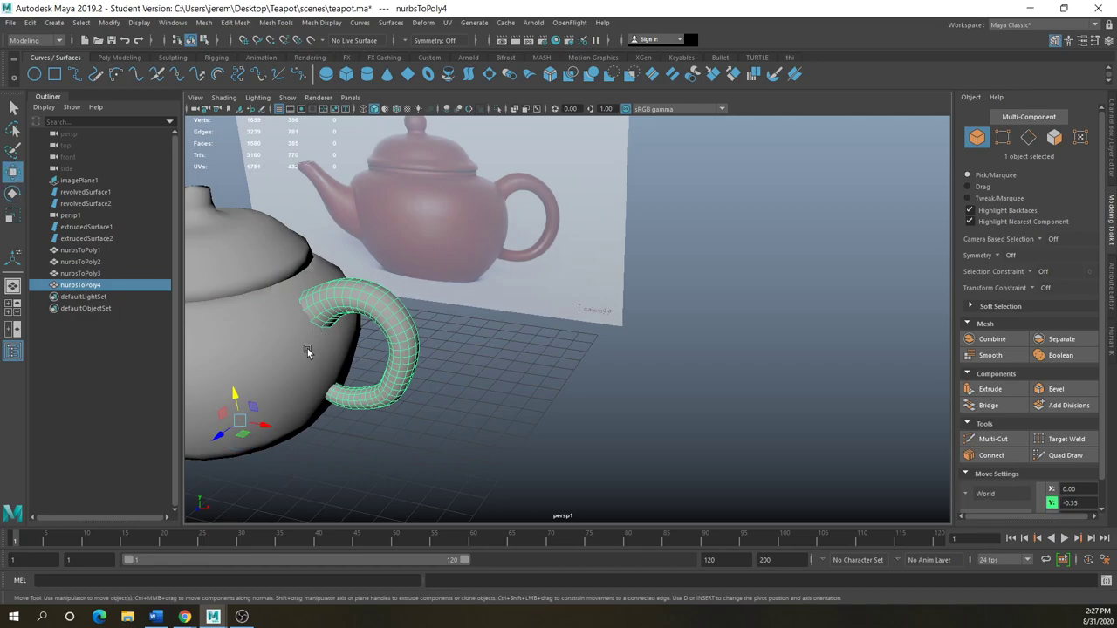
left_click(109, 22)
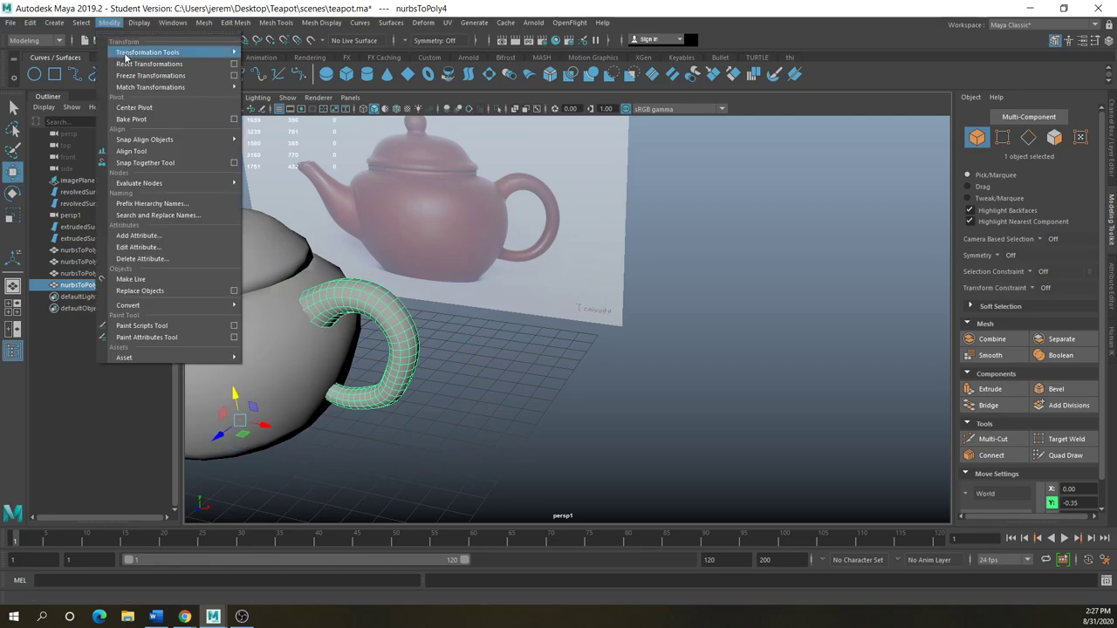
left_click(139, 108)
Try moving the handle away from the teapot body along X and back into place by its centered pivot
left_click_drag(388, 359, 431, 355)
left_click(360, 374)
left_click(492, 419)
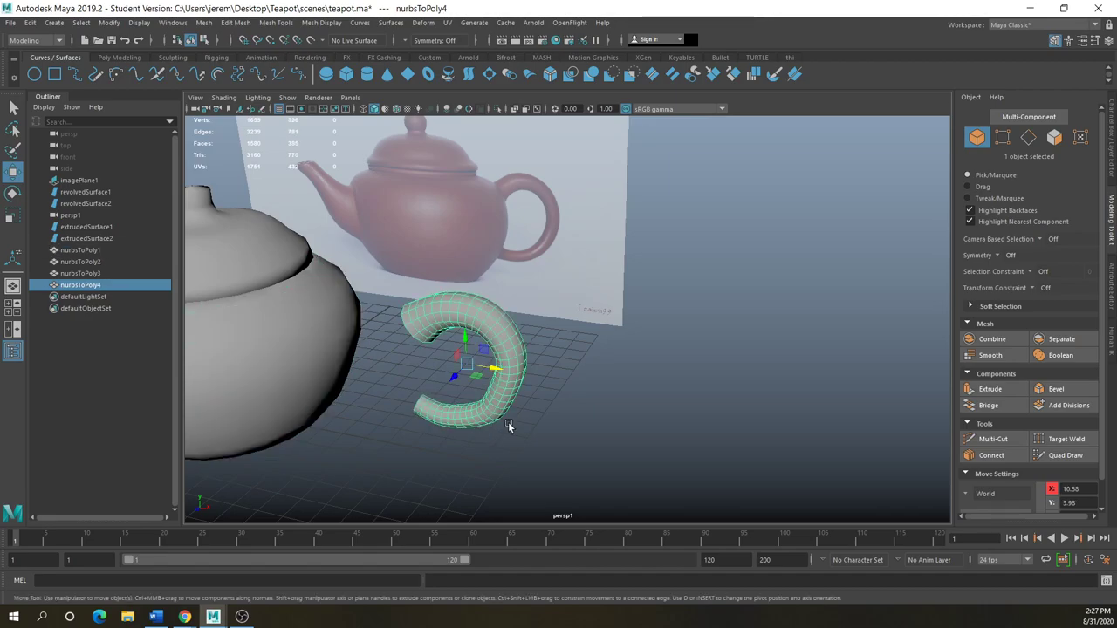
left_click_drag(493, 373, 359, 347)
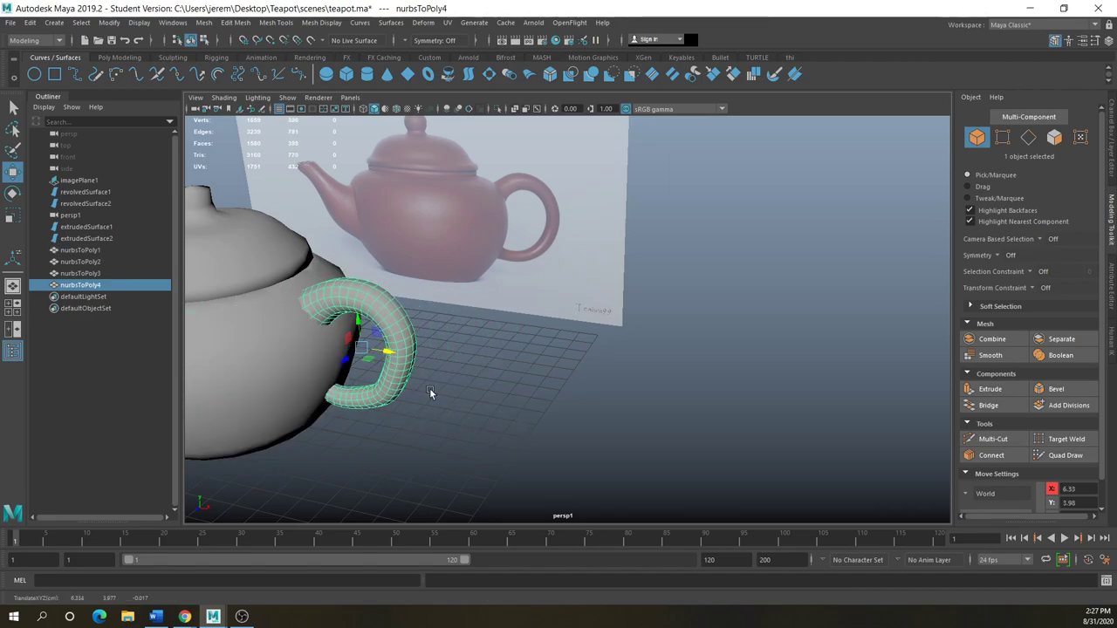
left_click(386, 430)
left_click_drag(386, 430, 516, 376, "alt")
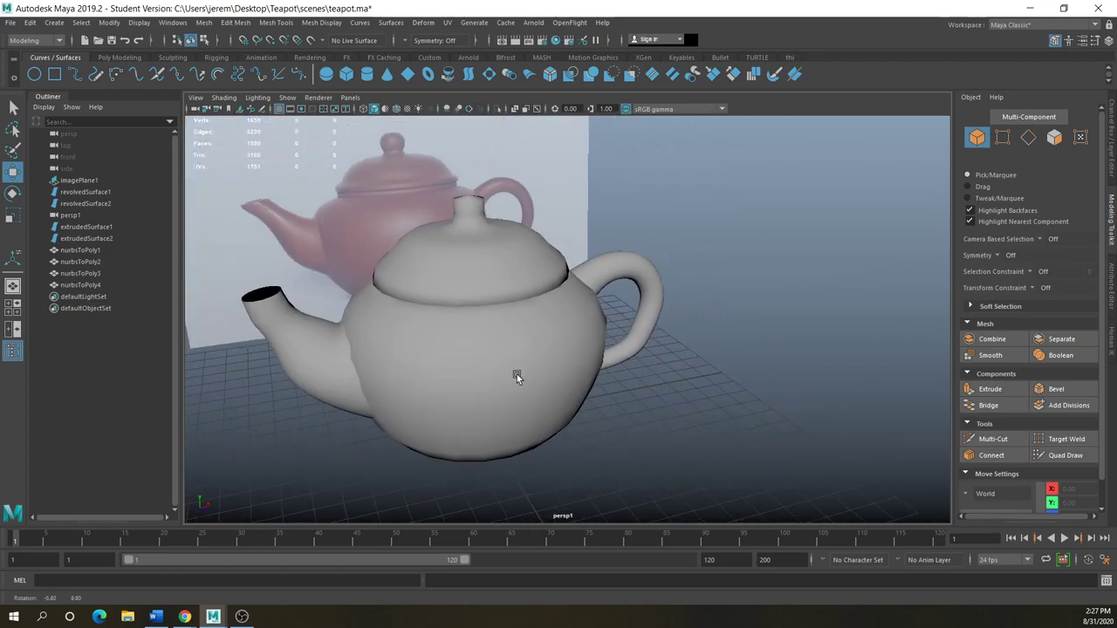
Undo the handle's test moves along X
key("ctrl+z")
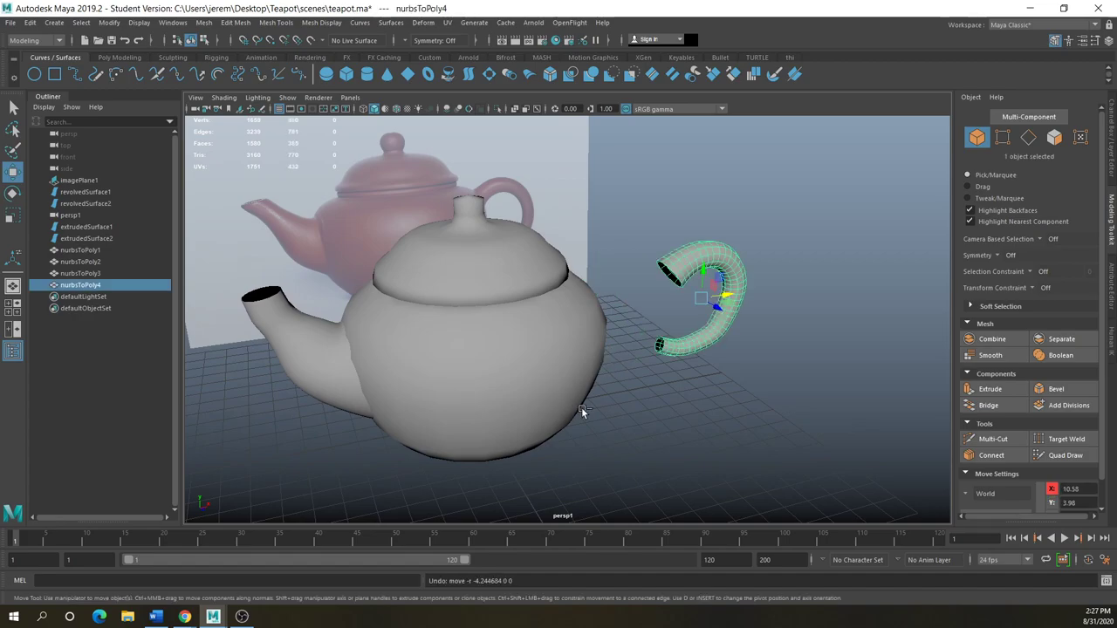
key("ctrl+z")
key("ctrl+z")
key("ctrl+z")
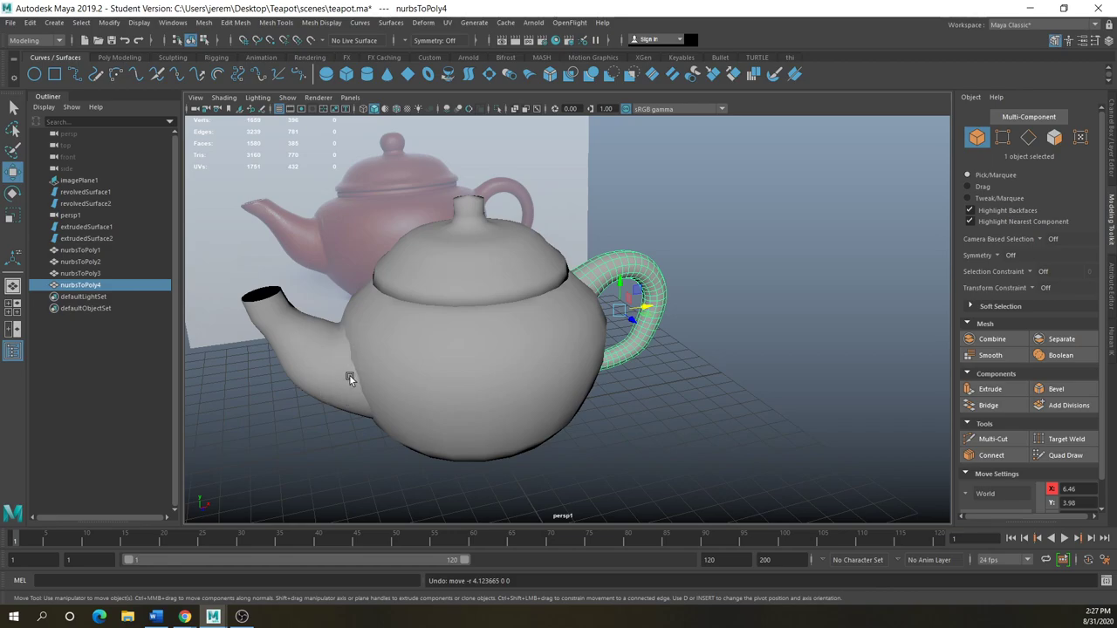
Try positioning a rotated polygon cylinder at the spout, and delete the cylinder
scroll(330, 358, "down", 3)
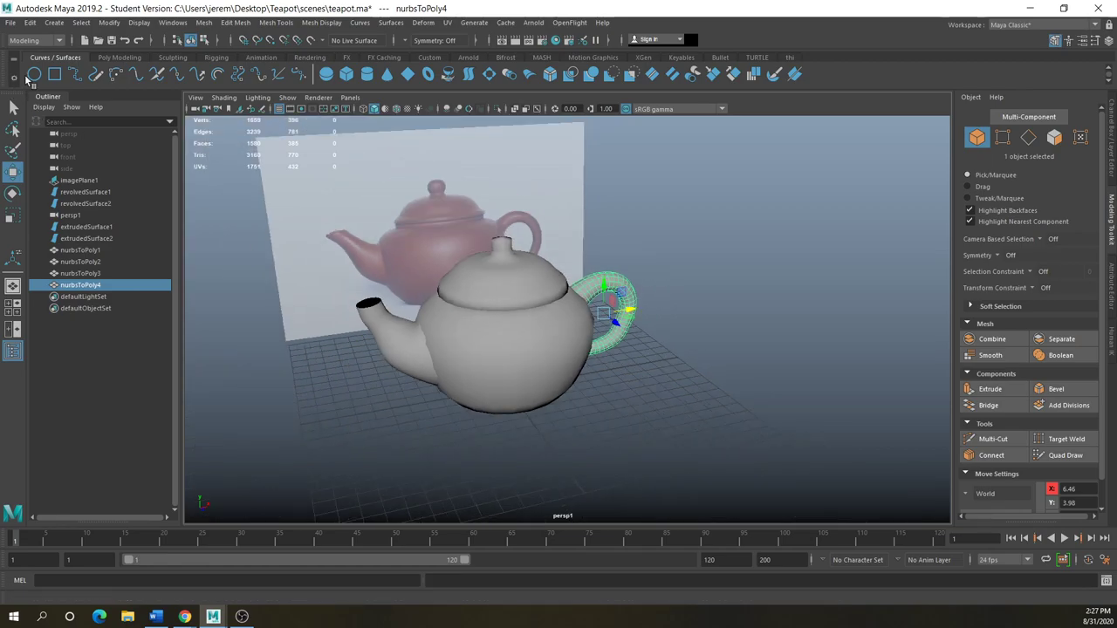
left_click(118, 57)
left_click(74, 74)
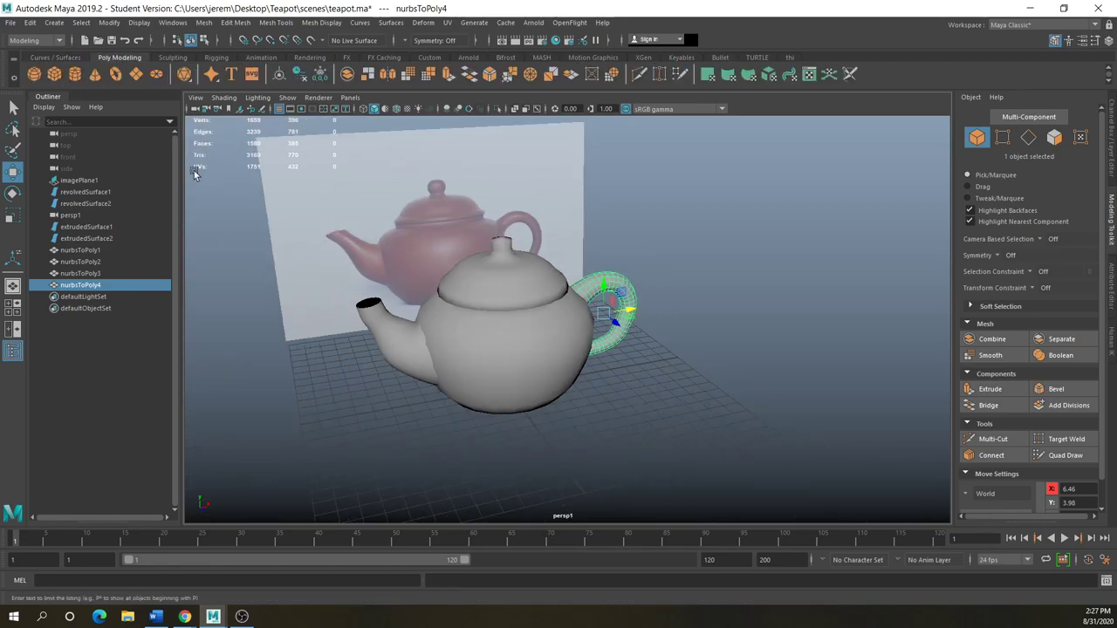
left_click_drag(506, 388, 330, 387)
left_click(13, 193)
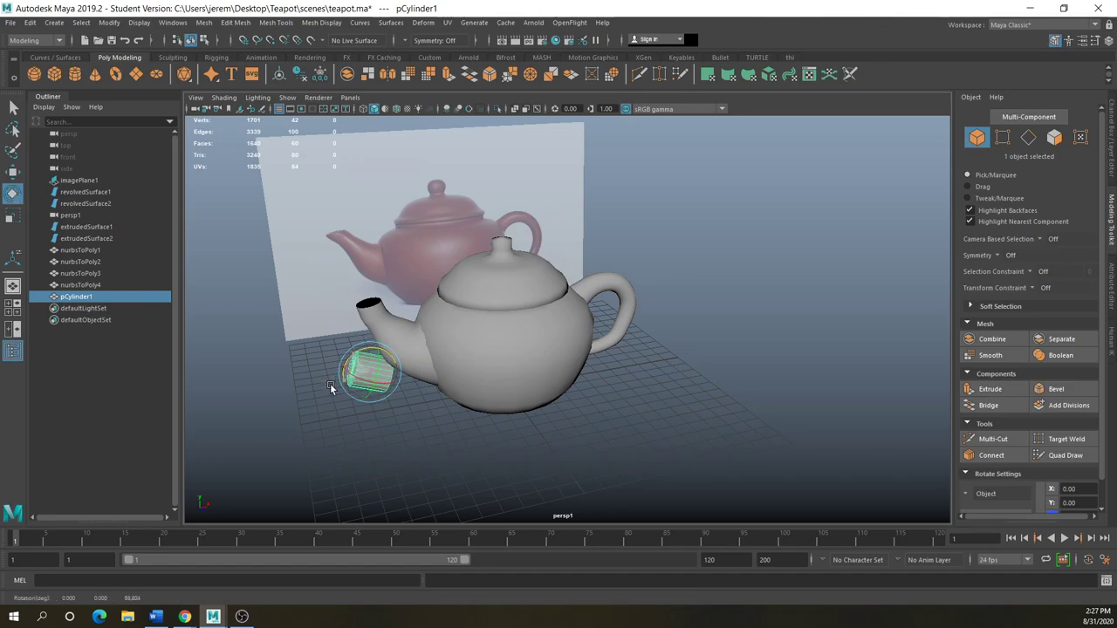
left_click(13, 171)
left_click_drag(407, 375, 434, 374)
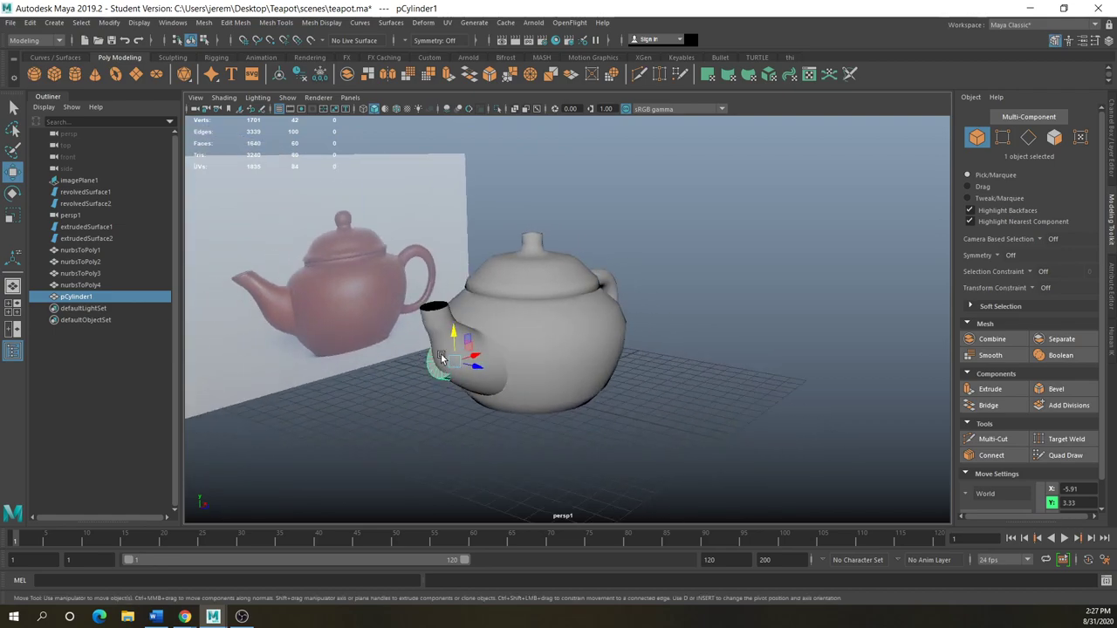
key("Delete")
Select the spout and examine where it meets the teapot body
left_click(487, 351)
left_click_drag(416, 381, 449, 381, "alt")
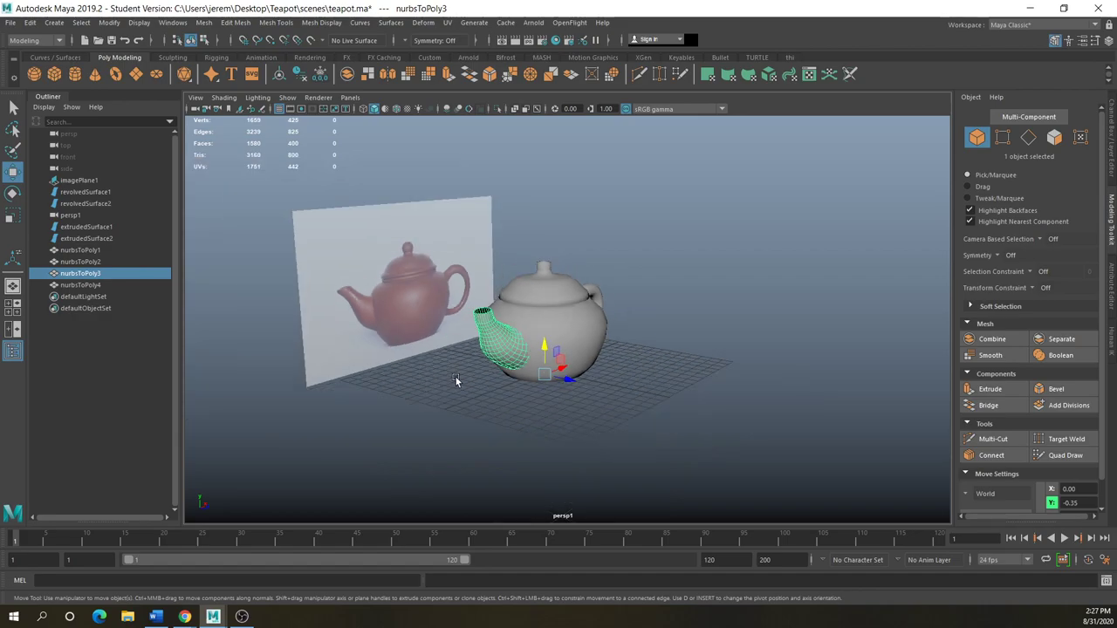
scroll(515, 347, "down", 3)
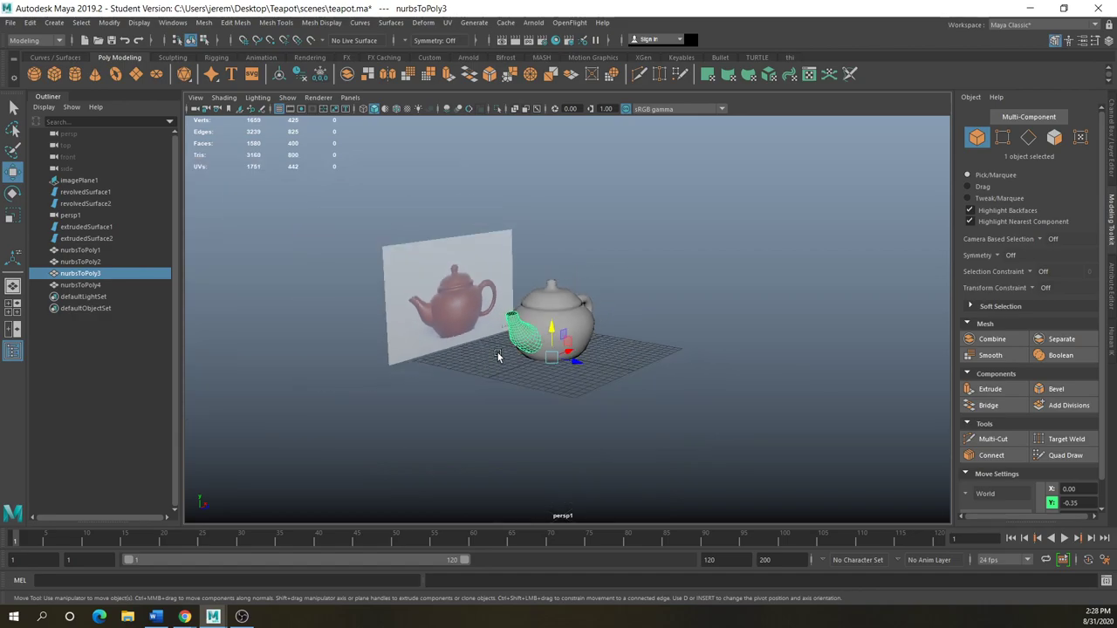
scroll(545, 361, "up", 4)
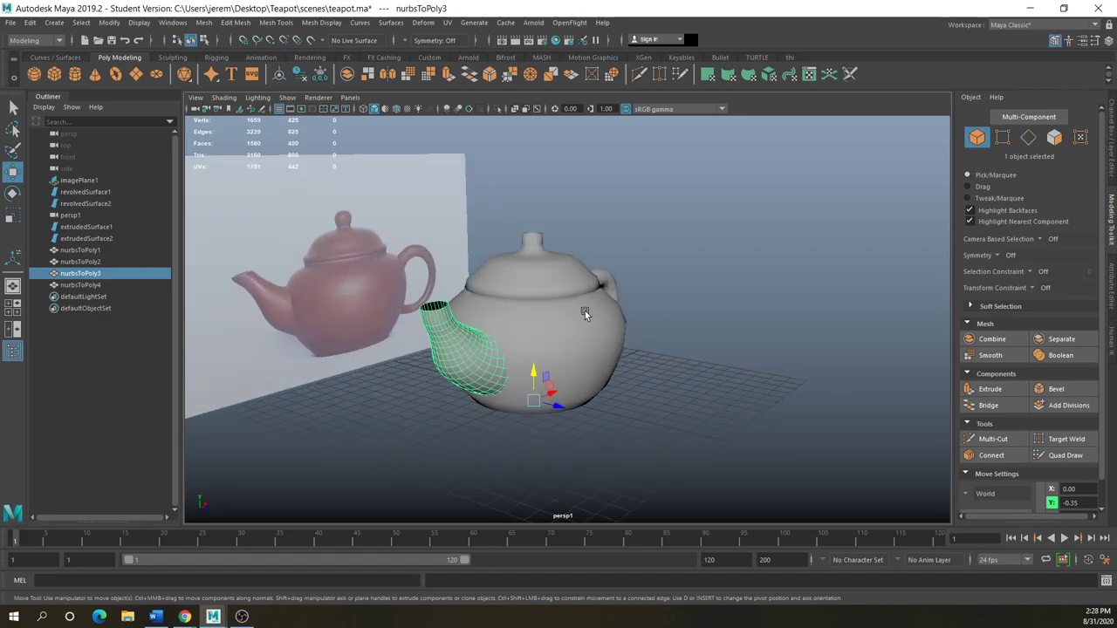